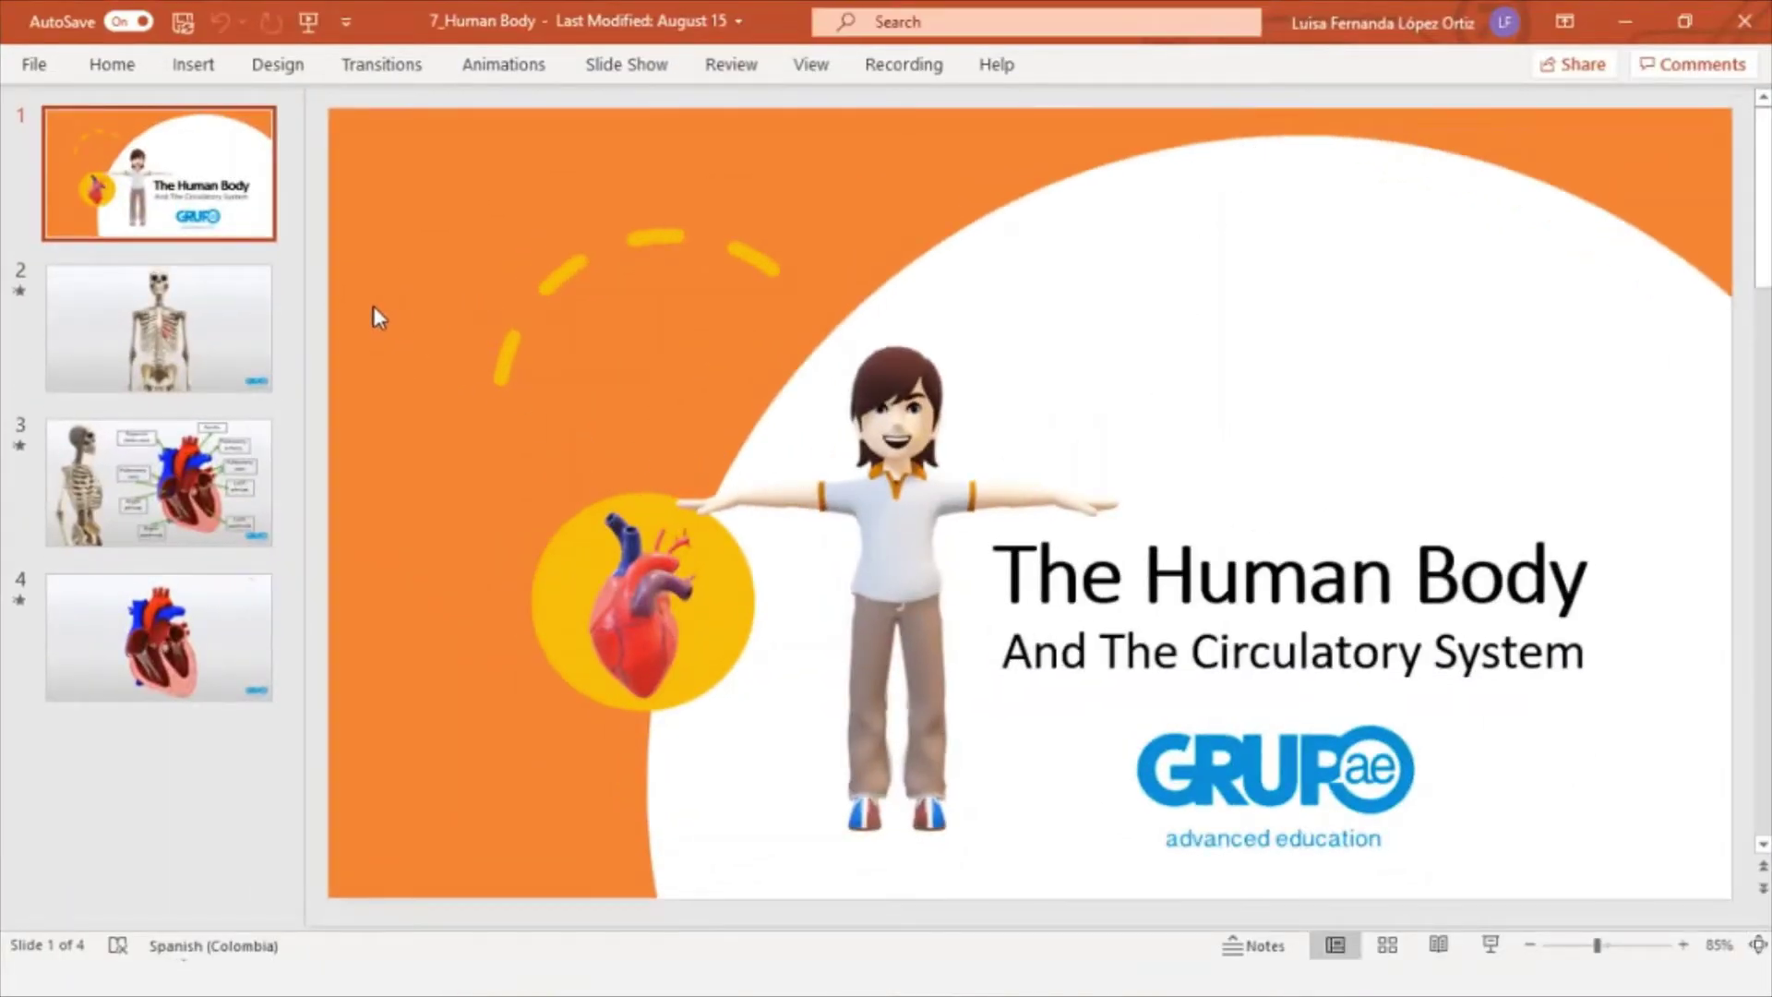
Step: Preview slides 2, 3 and the final heart slide of the deck
click(262, 342)
click(233, 540)
click(233, 579)
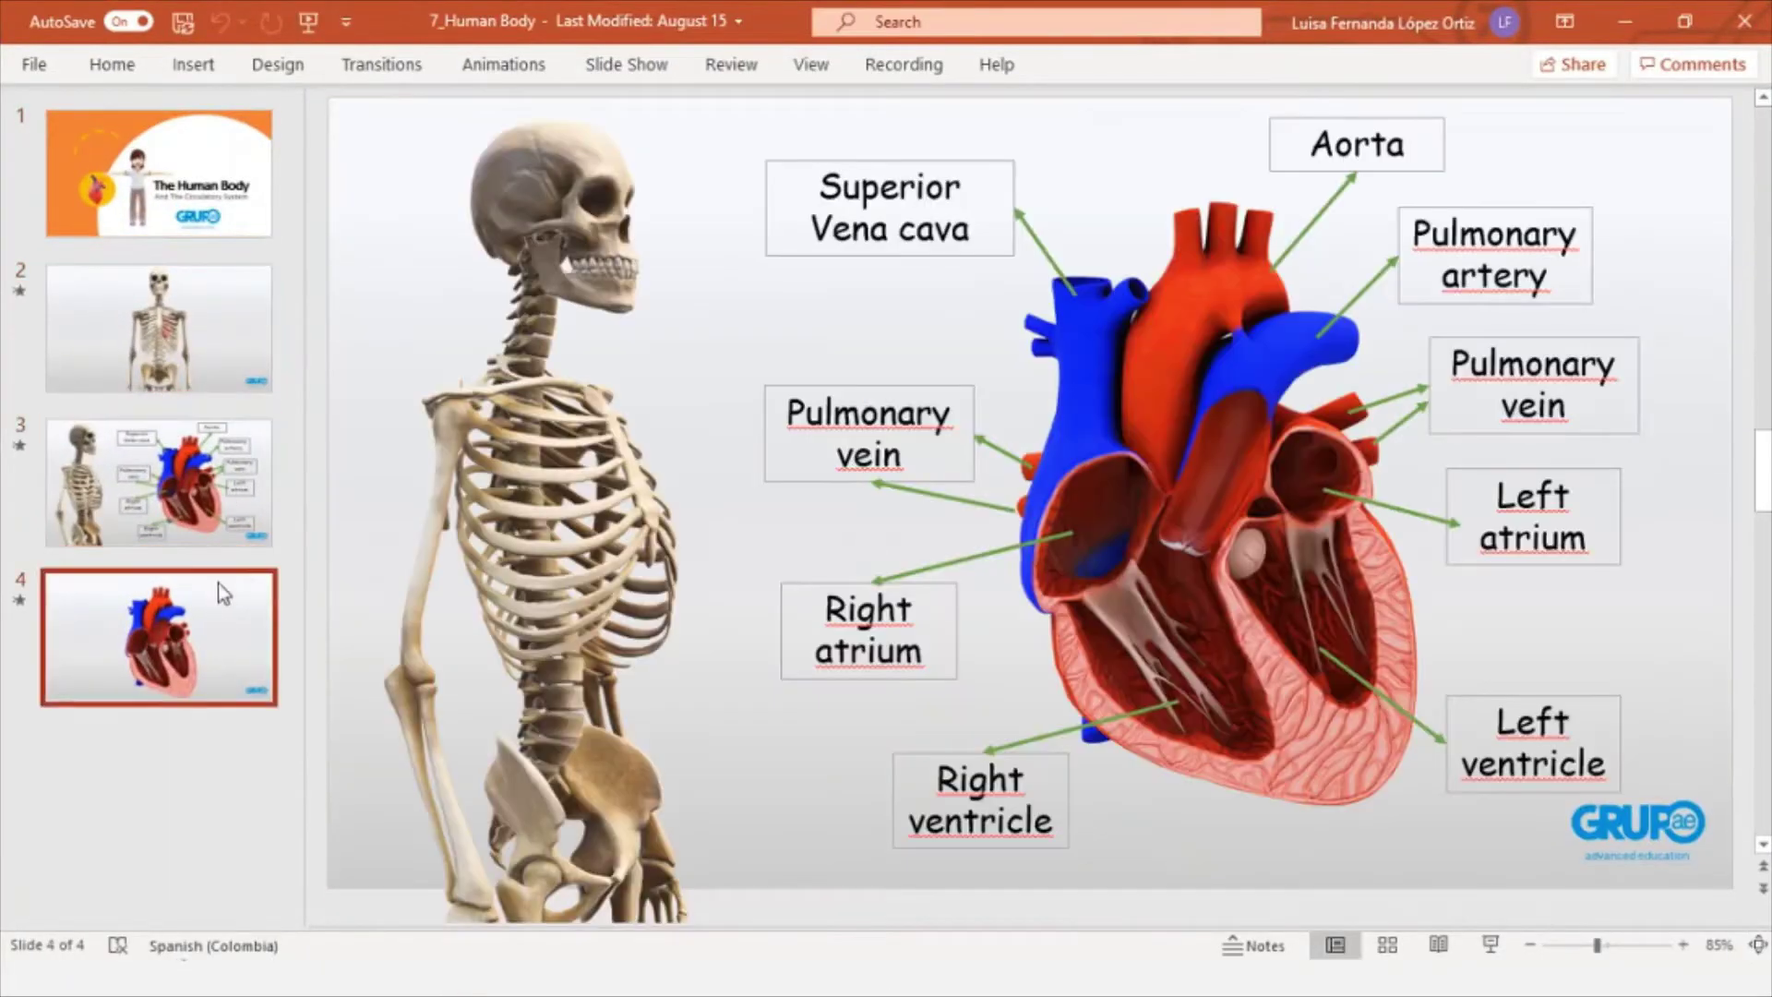
Step: From the title slide, open Record Slide Show's Record from Beginning option
click(252, 181)
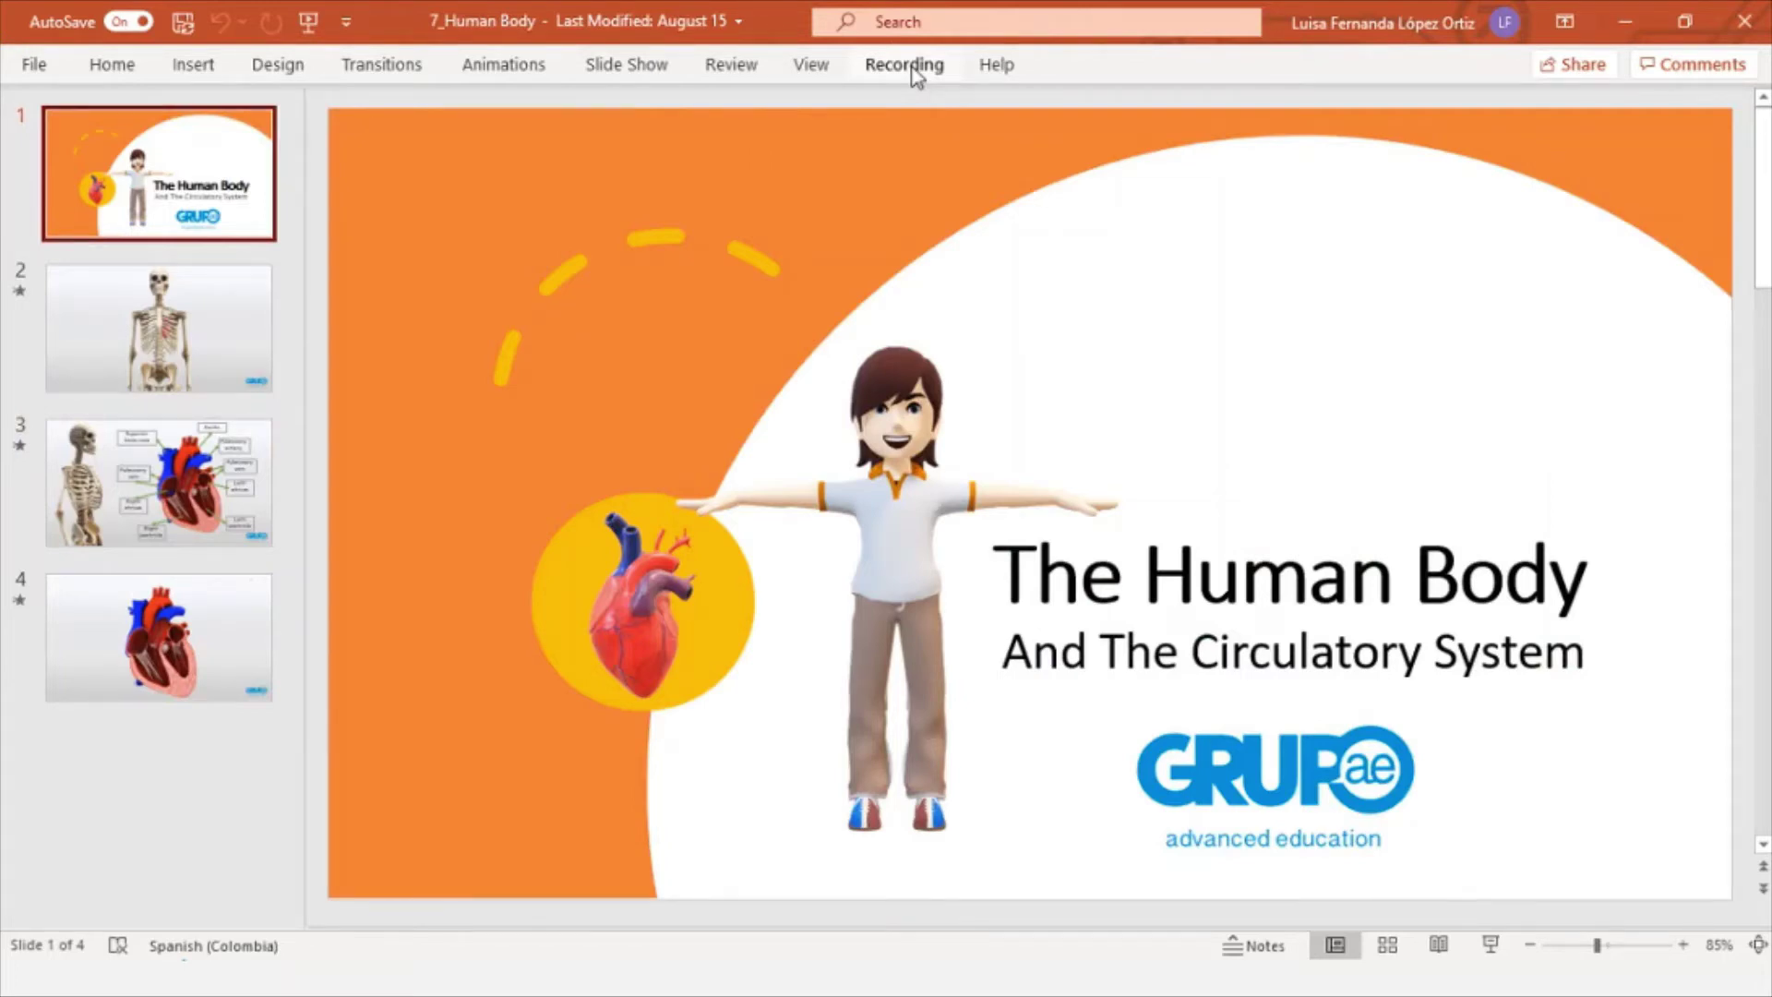
click(909, 67)
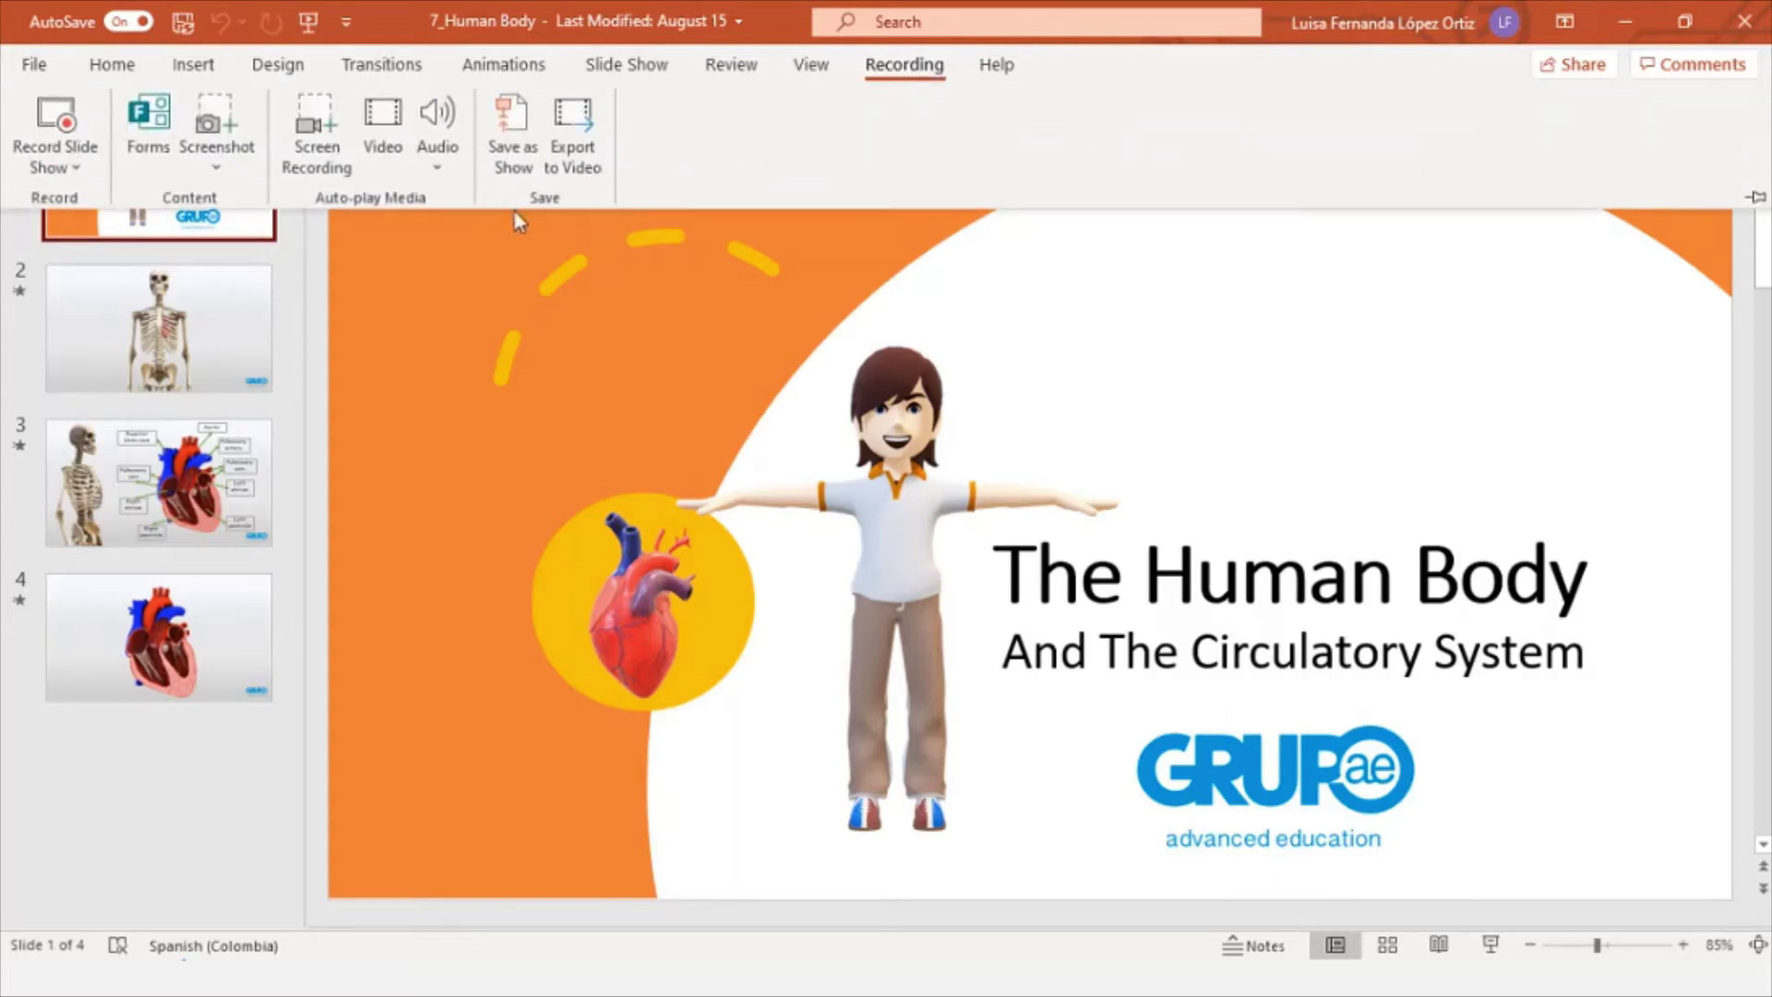
click(80, 174)
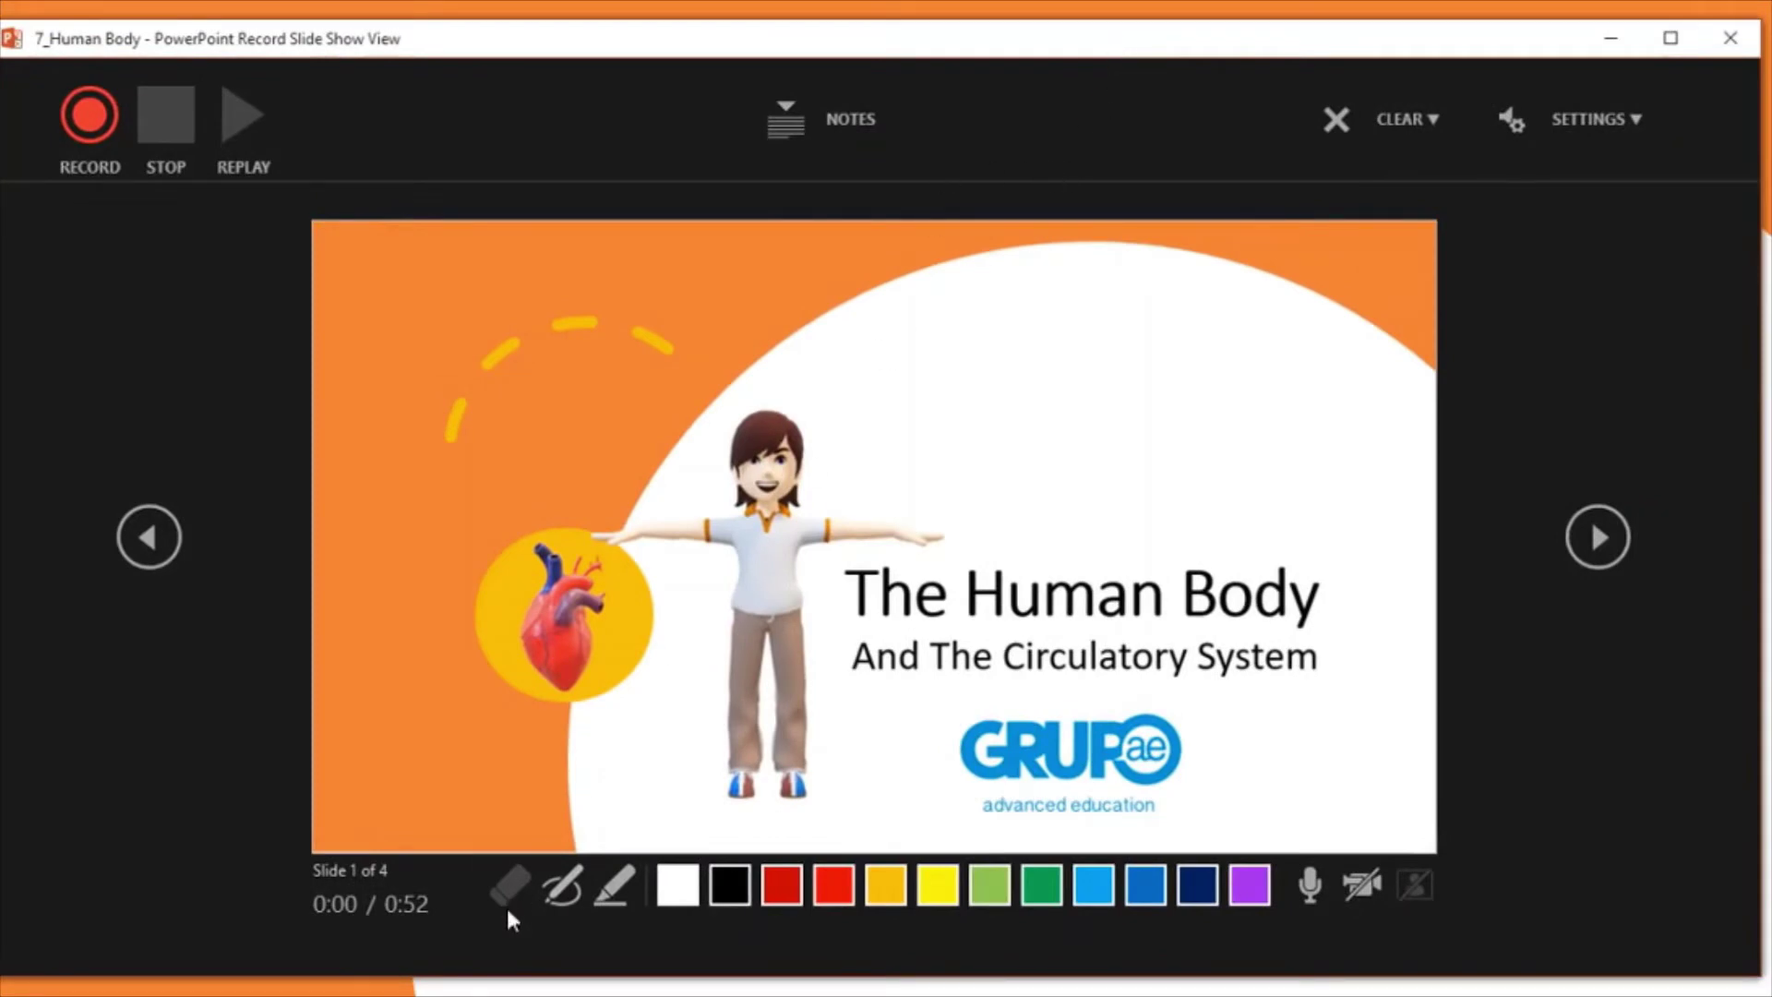
Step: Choose the pen, then the yellow highlighter, and start the slide show recording
click(554, 893)
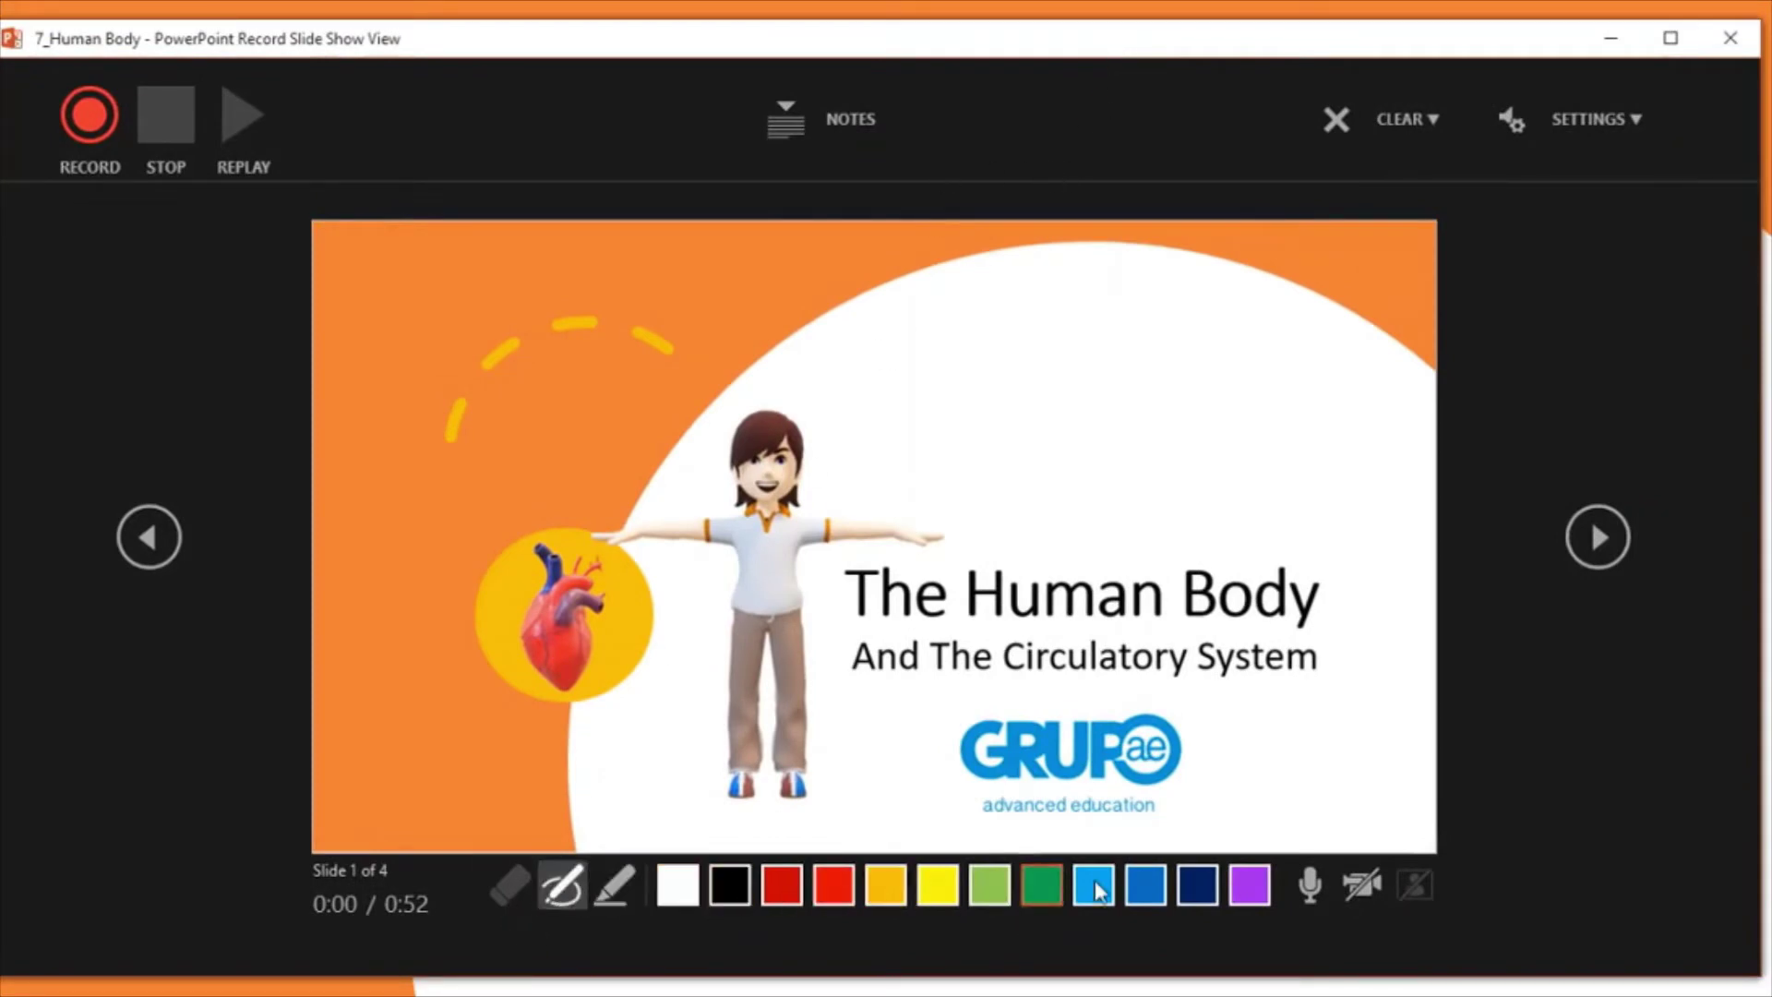
click(614, 886)
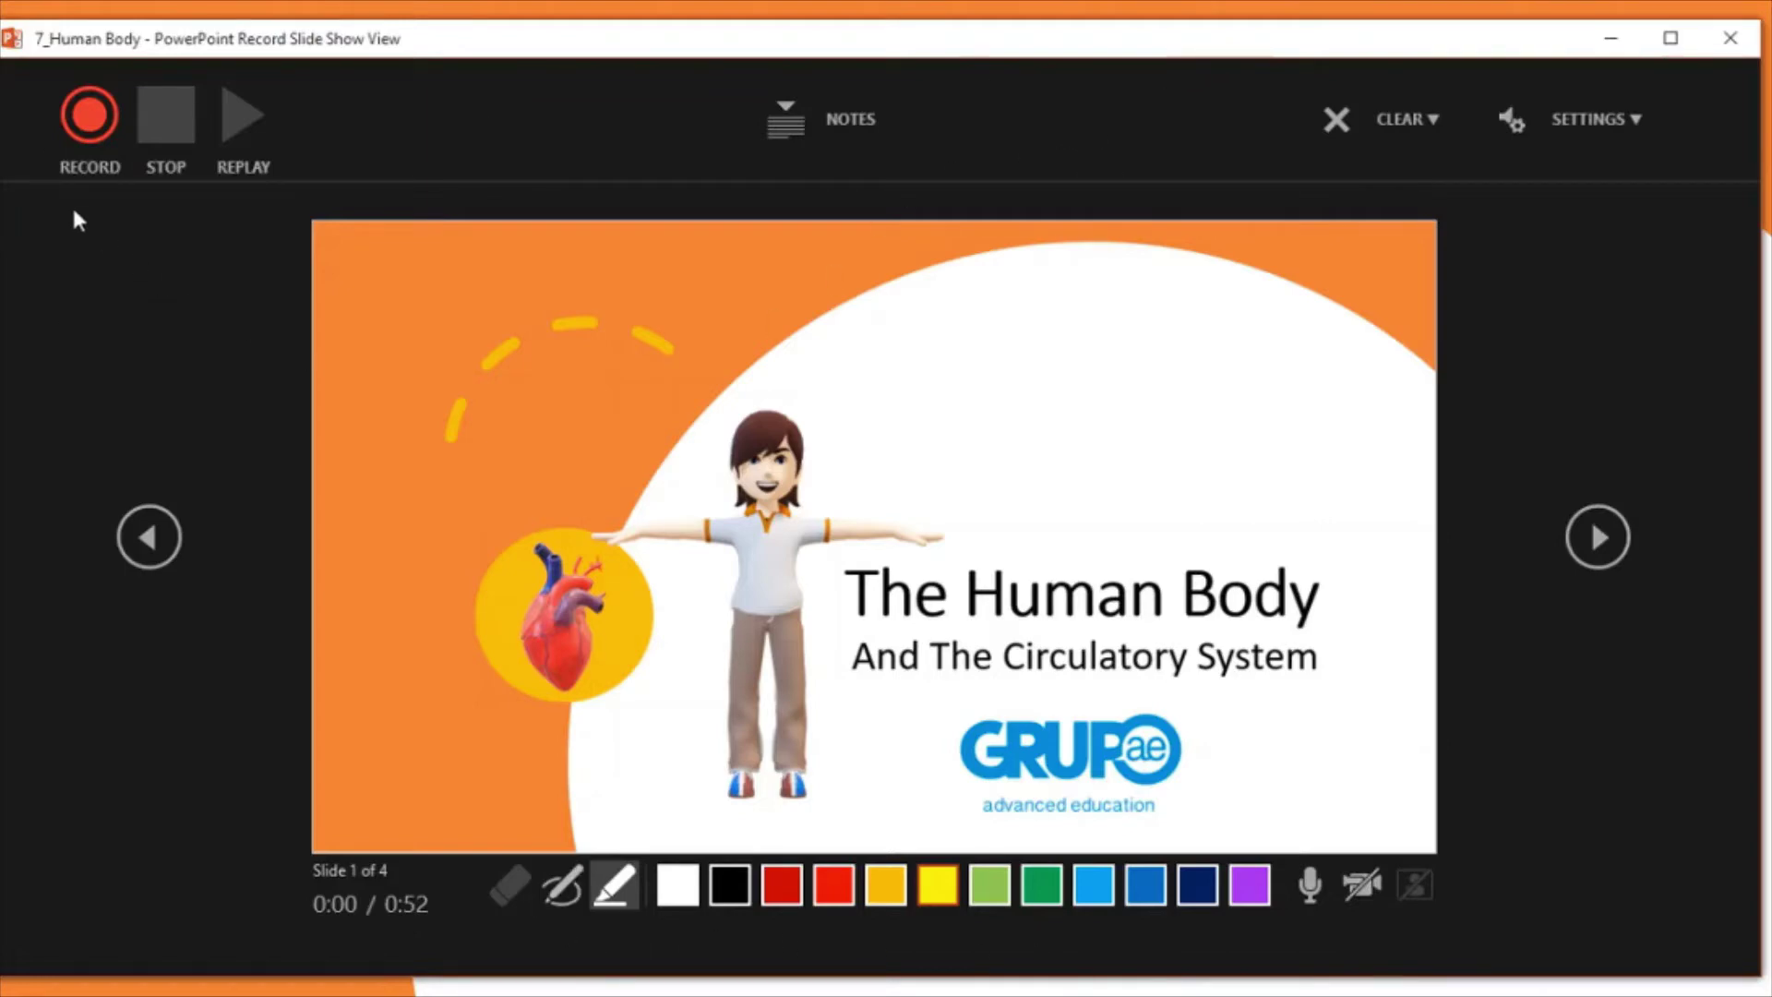
click(104, 123)
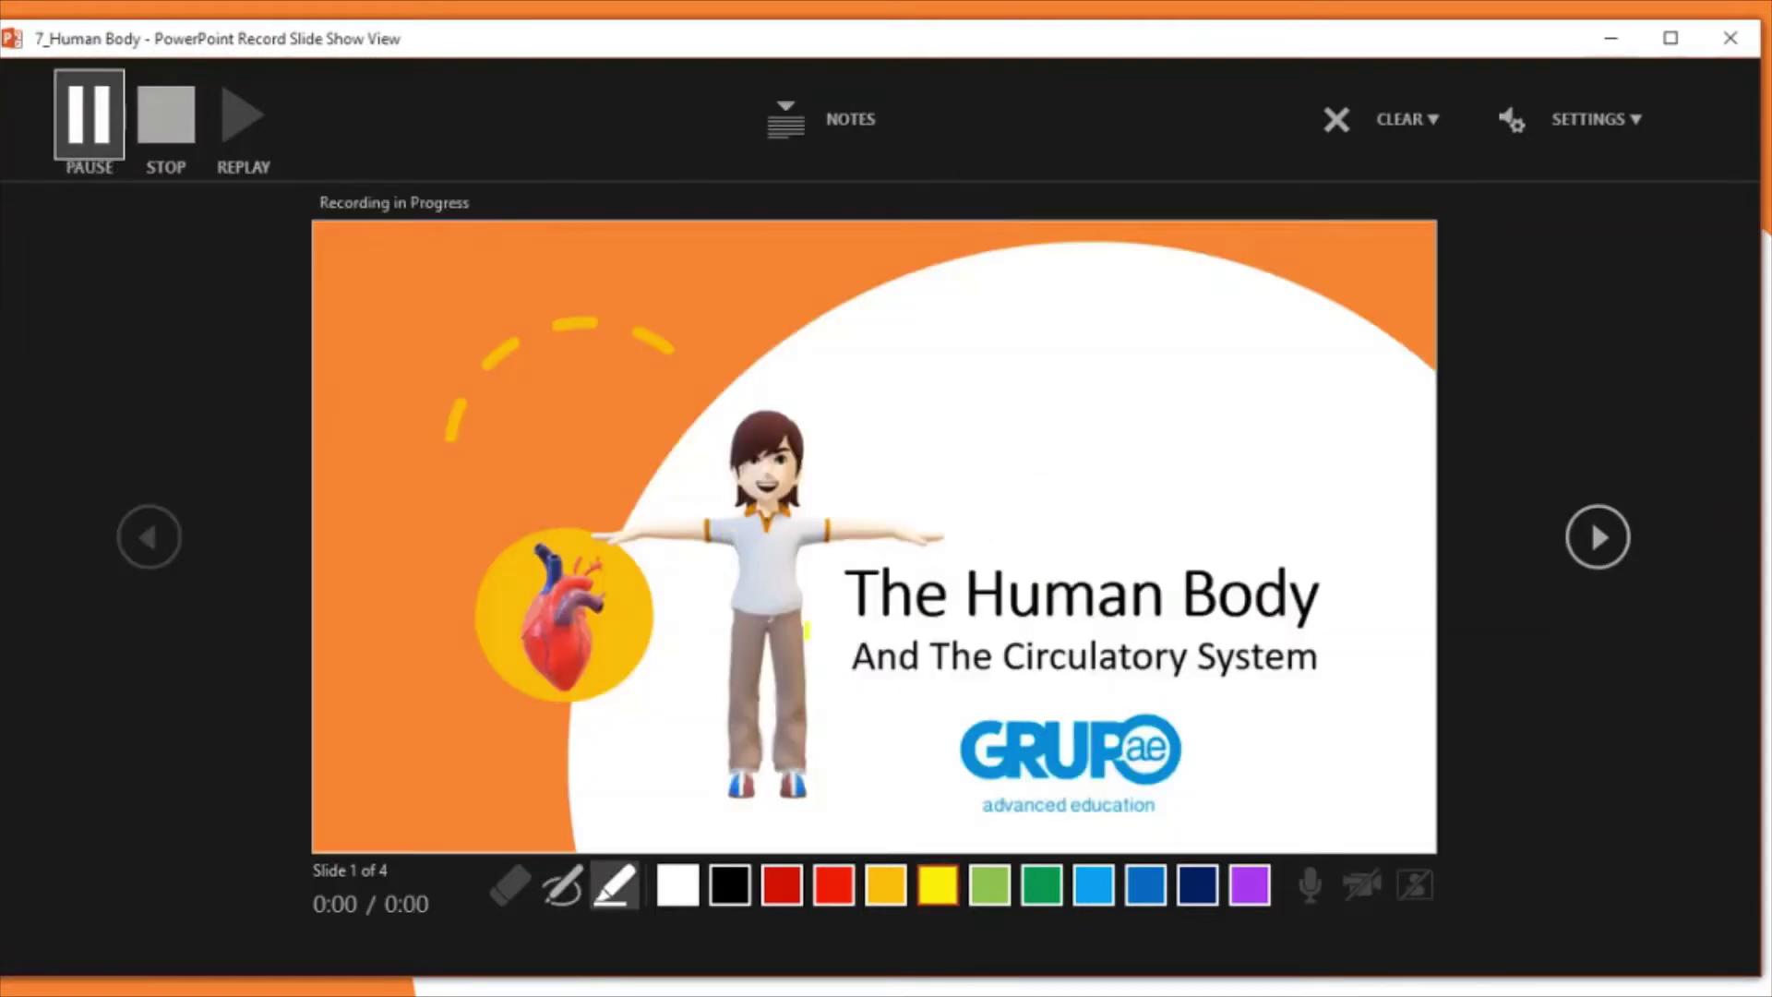
Step: With the light-blue pen, advance to the skeleton slide and circle the heart
click(561, 884)
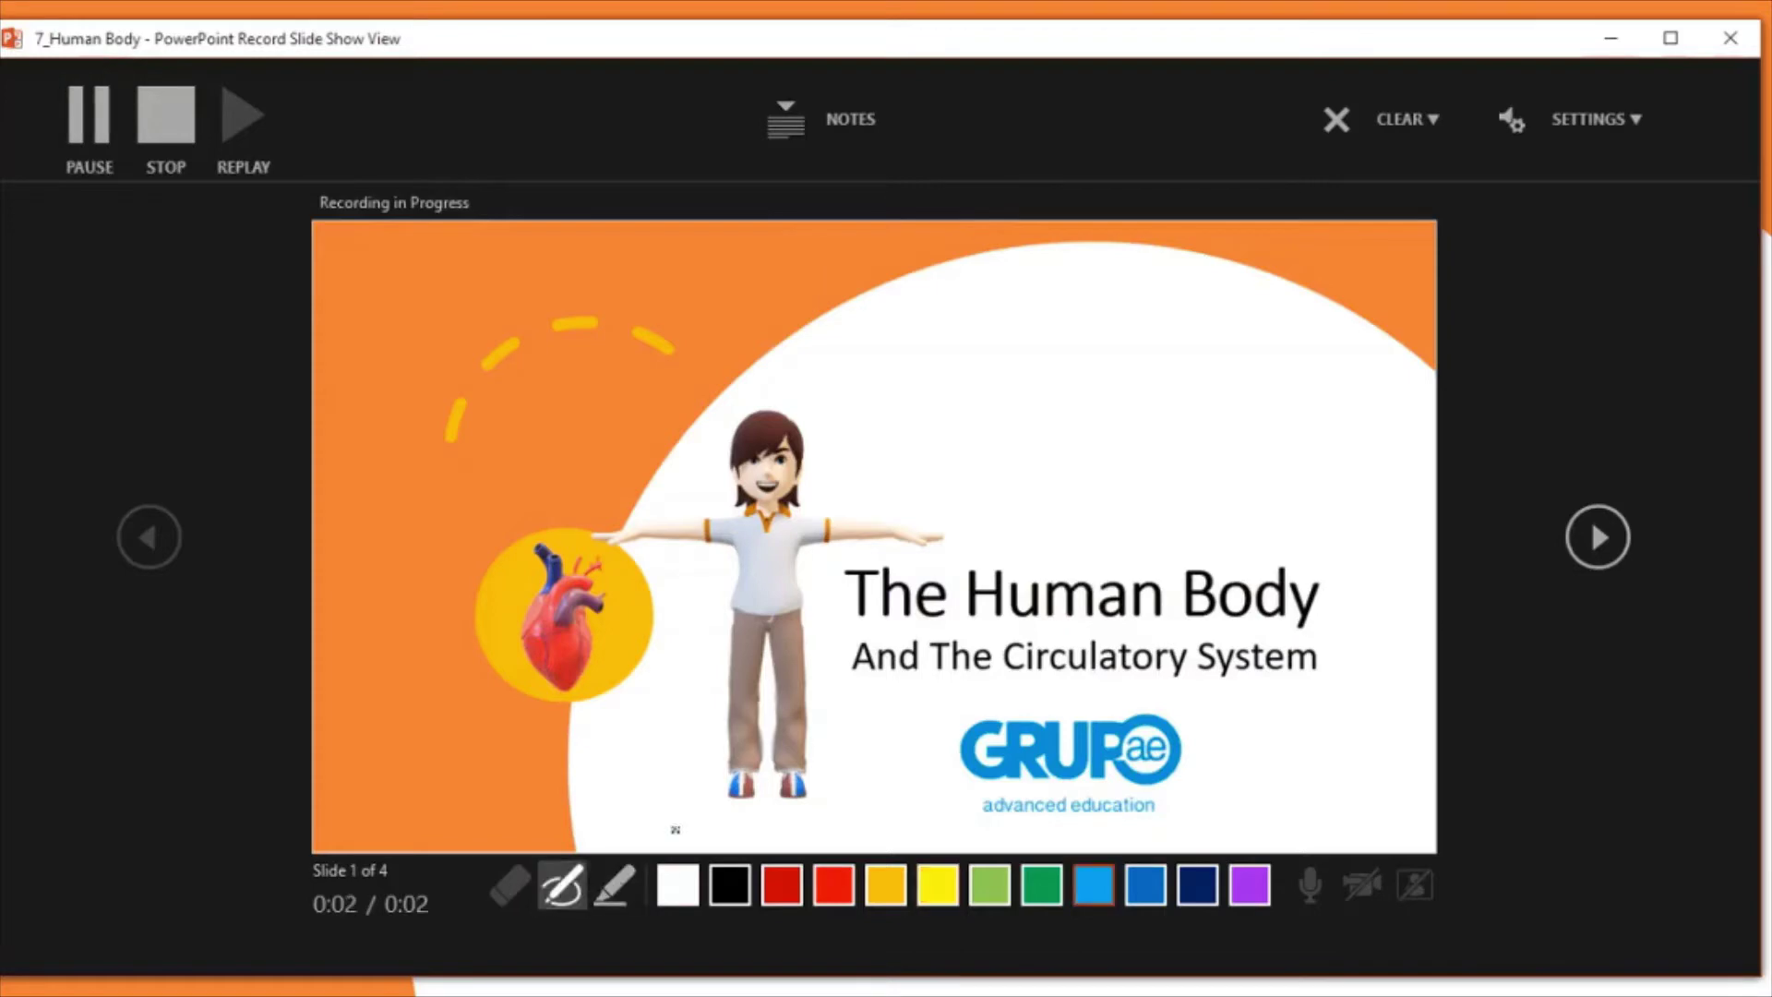
click(1600, 540)
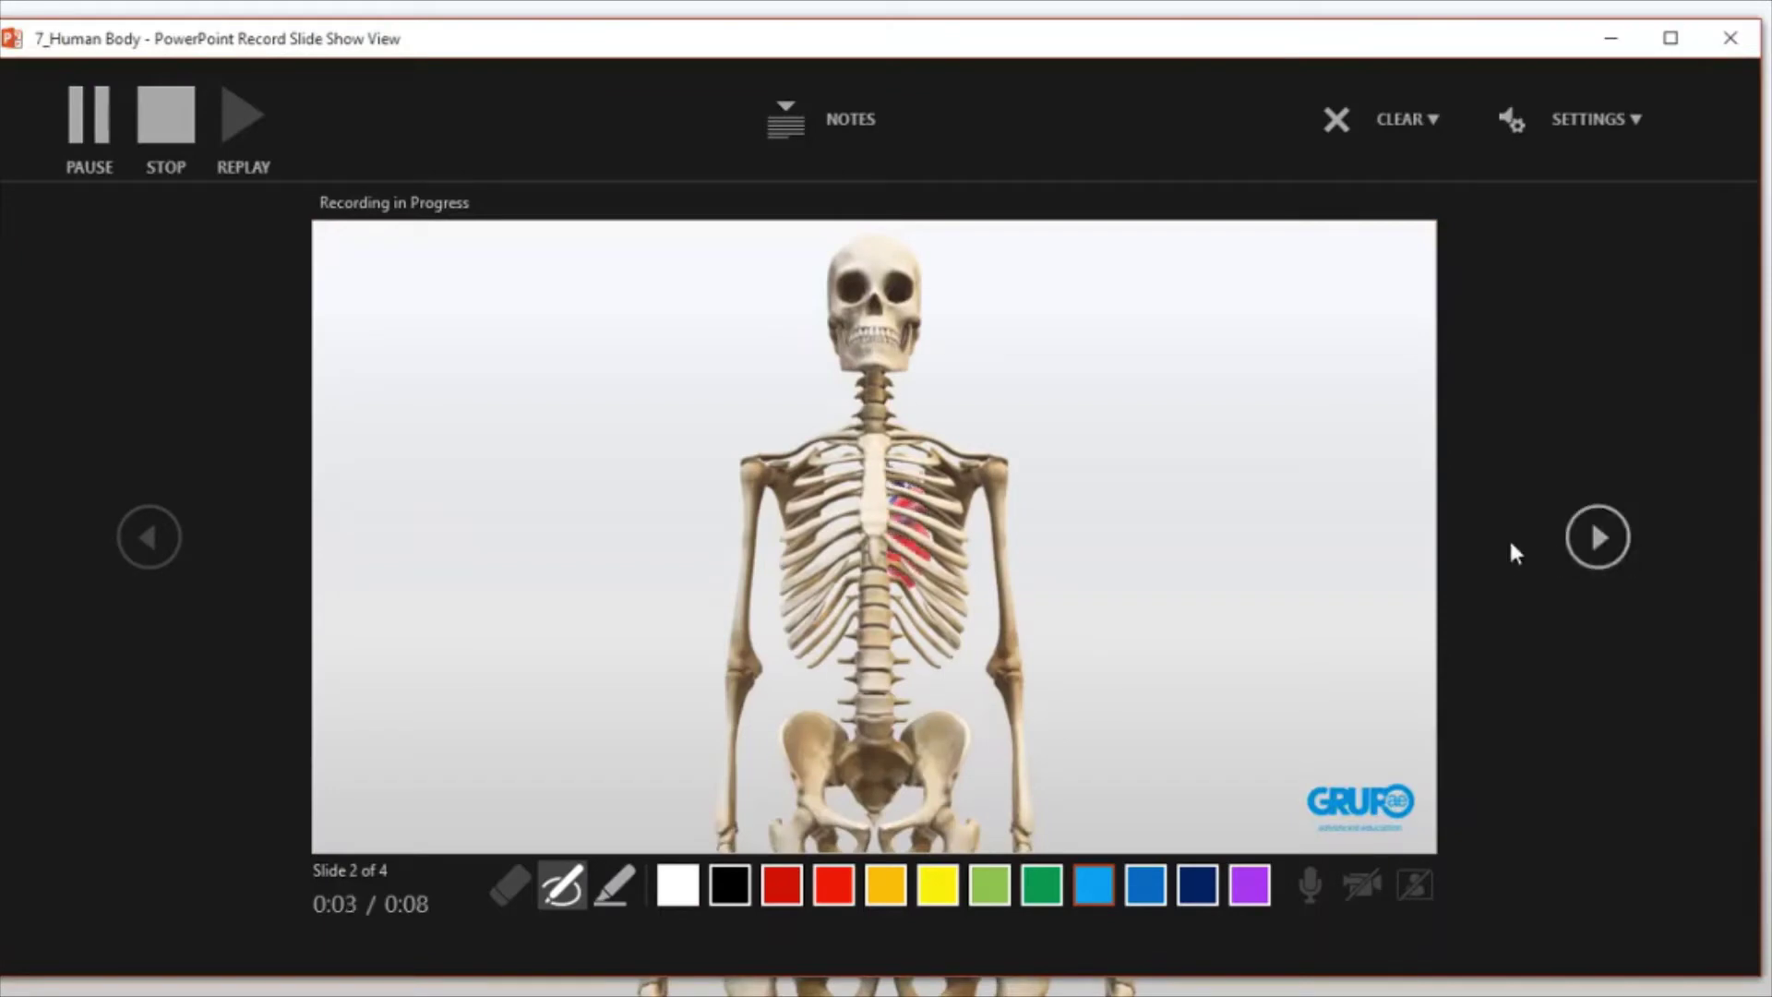
mouse_move(1015, 460)
mouse_down()
mouse_move(877, 558)
mouse_move(955, 452)
mouse_move(926, 483)
mouse_up()
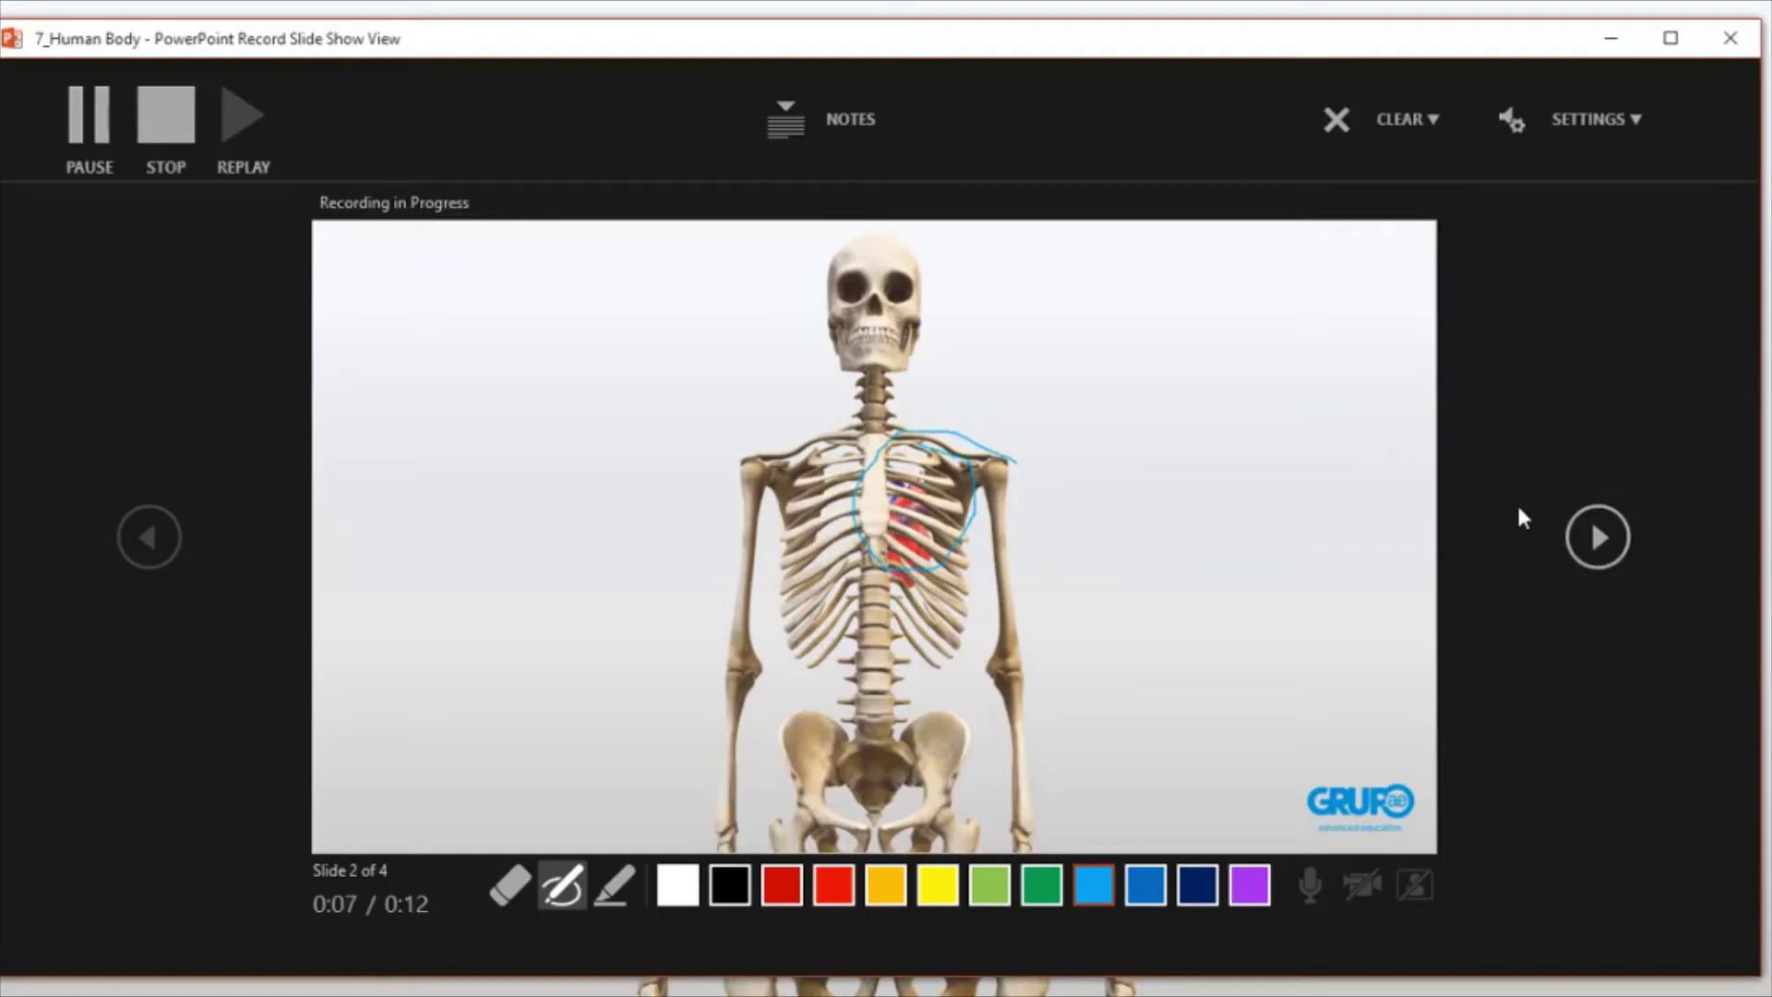
Step: Reveal the heart and its labels on slide 3, circle the right ventricle, then advance and stop
click(1610, 546)
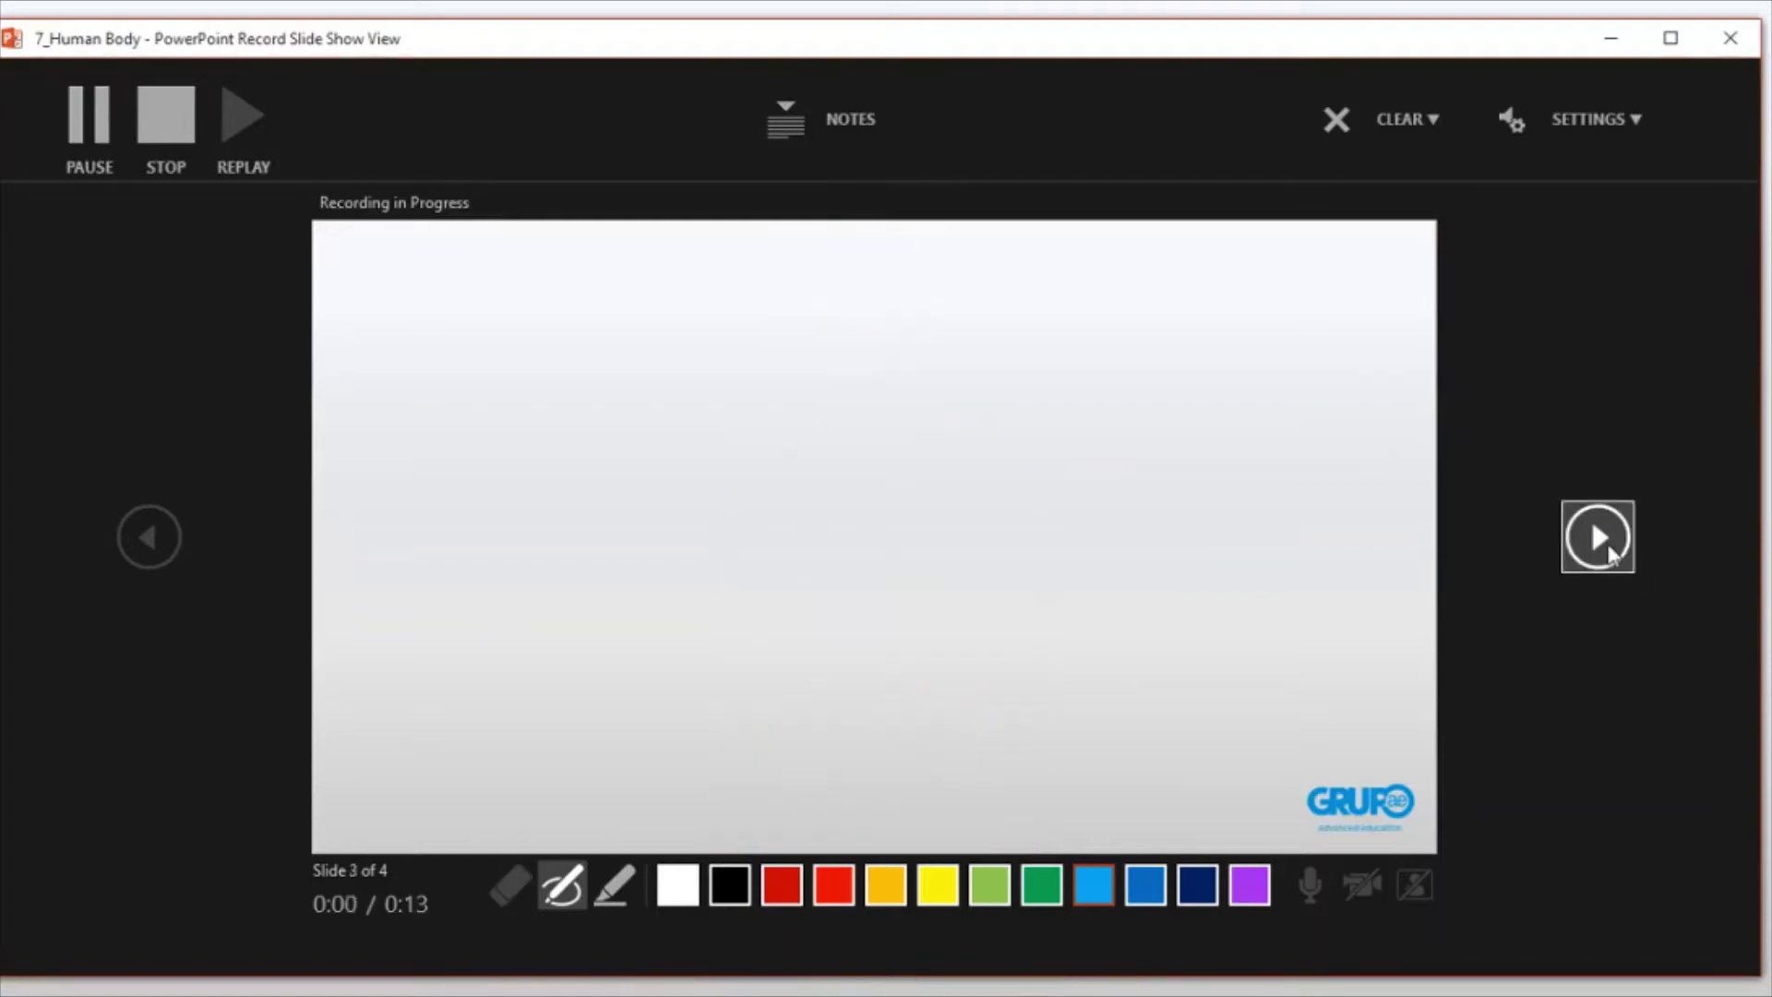
click(1610, 550)
click(1610, 551)
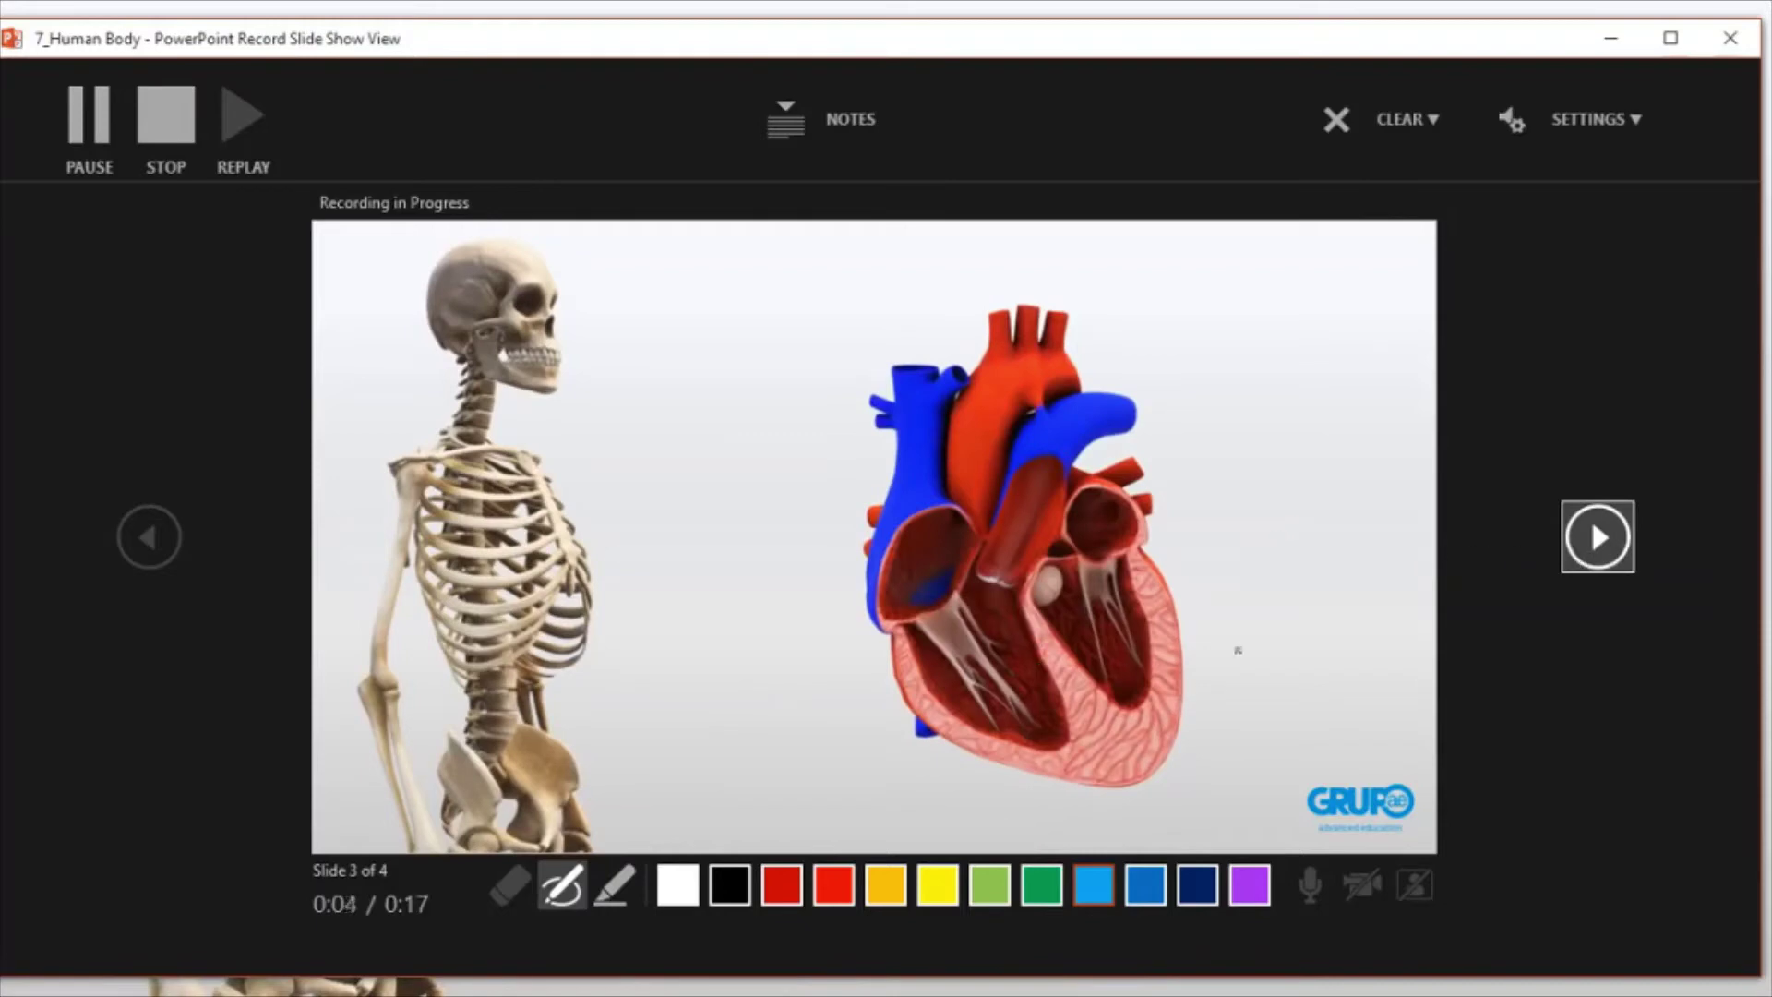
click(1598, 537)
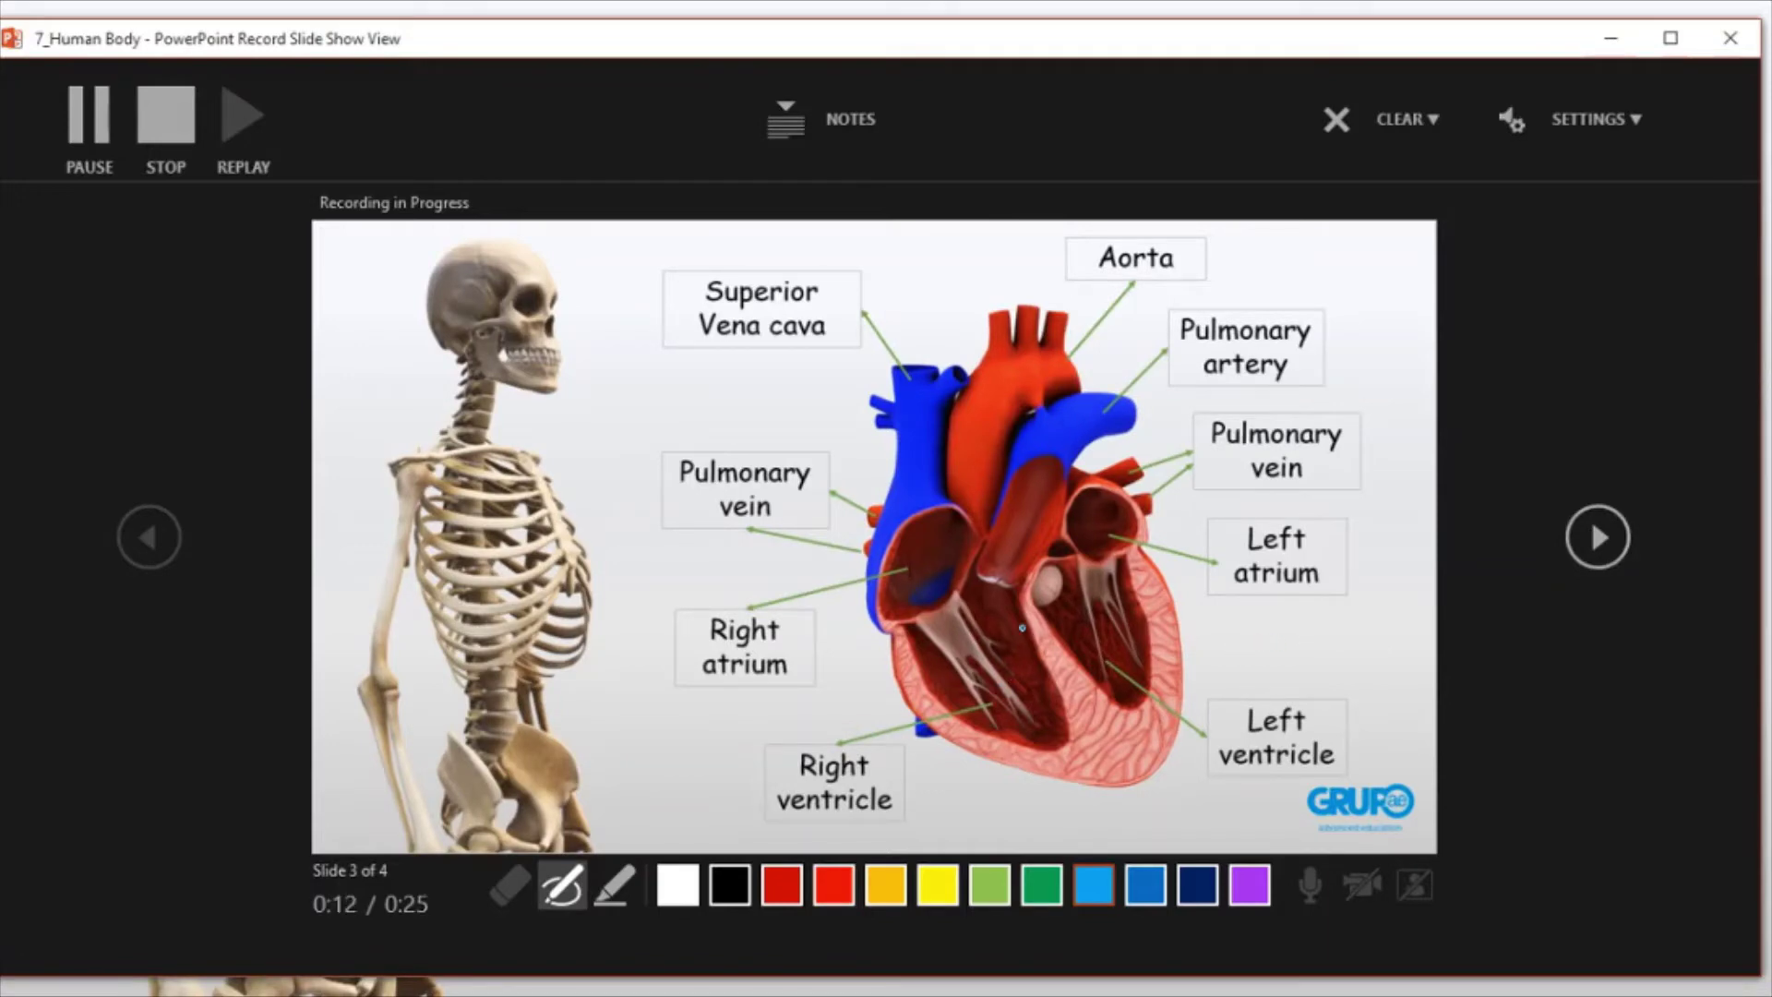
mouse_move(1013, 620)
mouse_down()
mouse_move(928, 604)
mouse_move(992, 734)
mouse_move(954, 615)
mouse_move(909, 711)
mouse_move(1015, 688)
mouse_up()
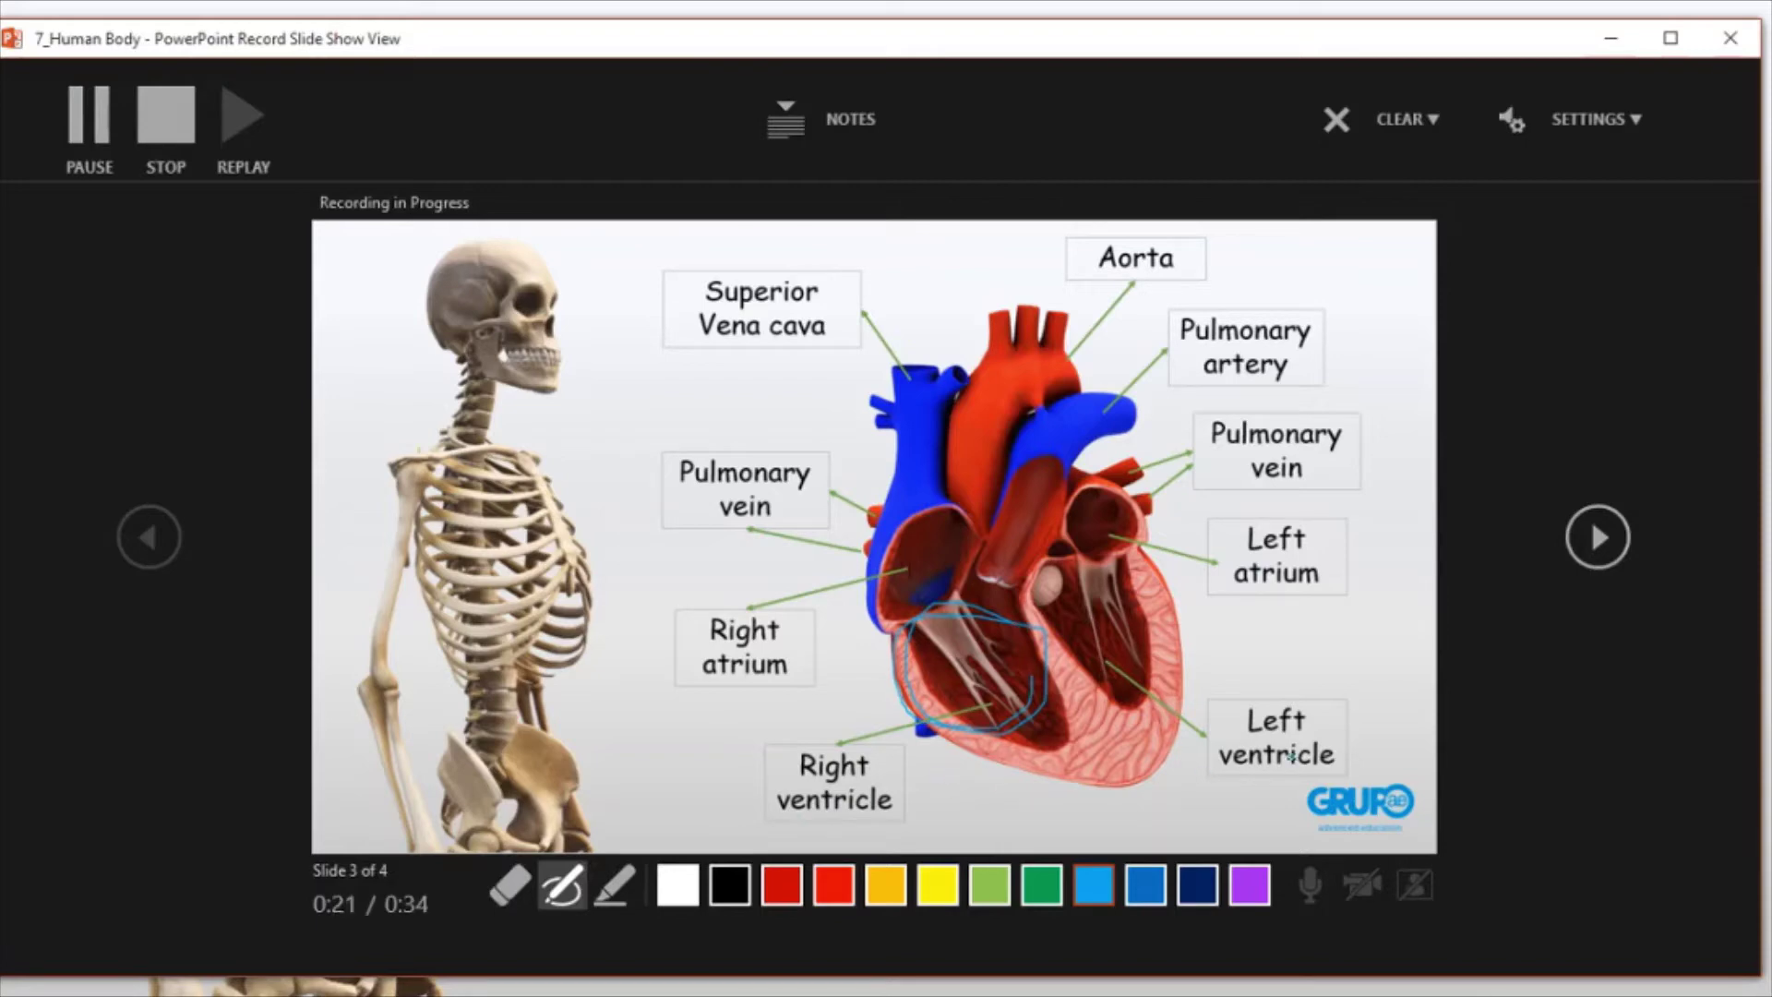
click(1599, 538)
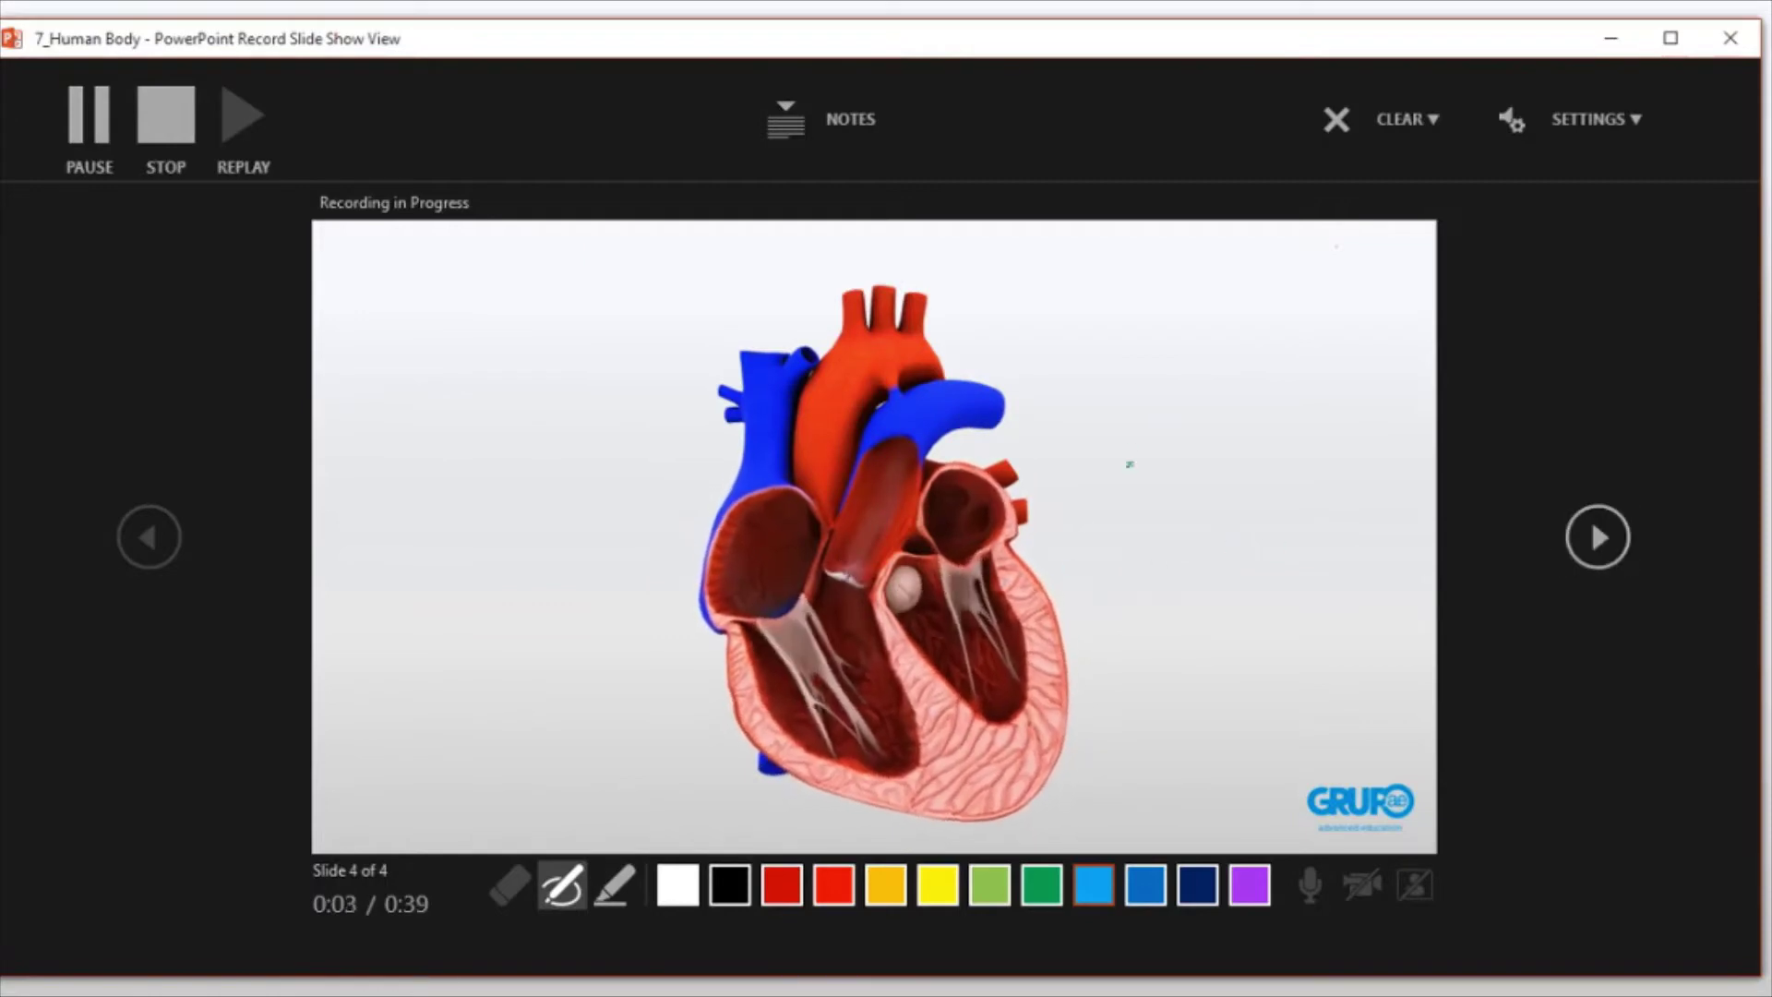
click(164, 139)
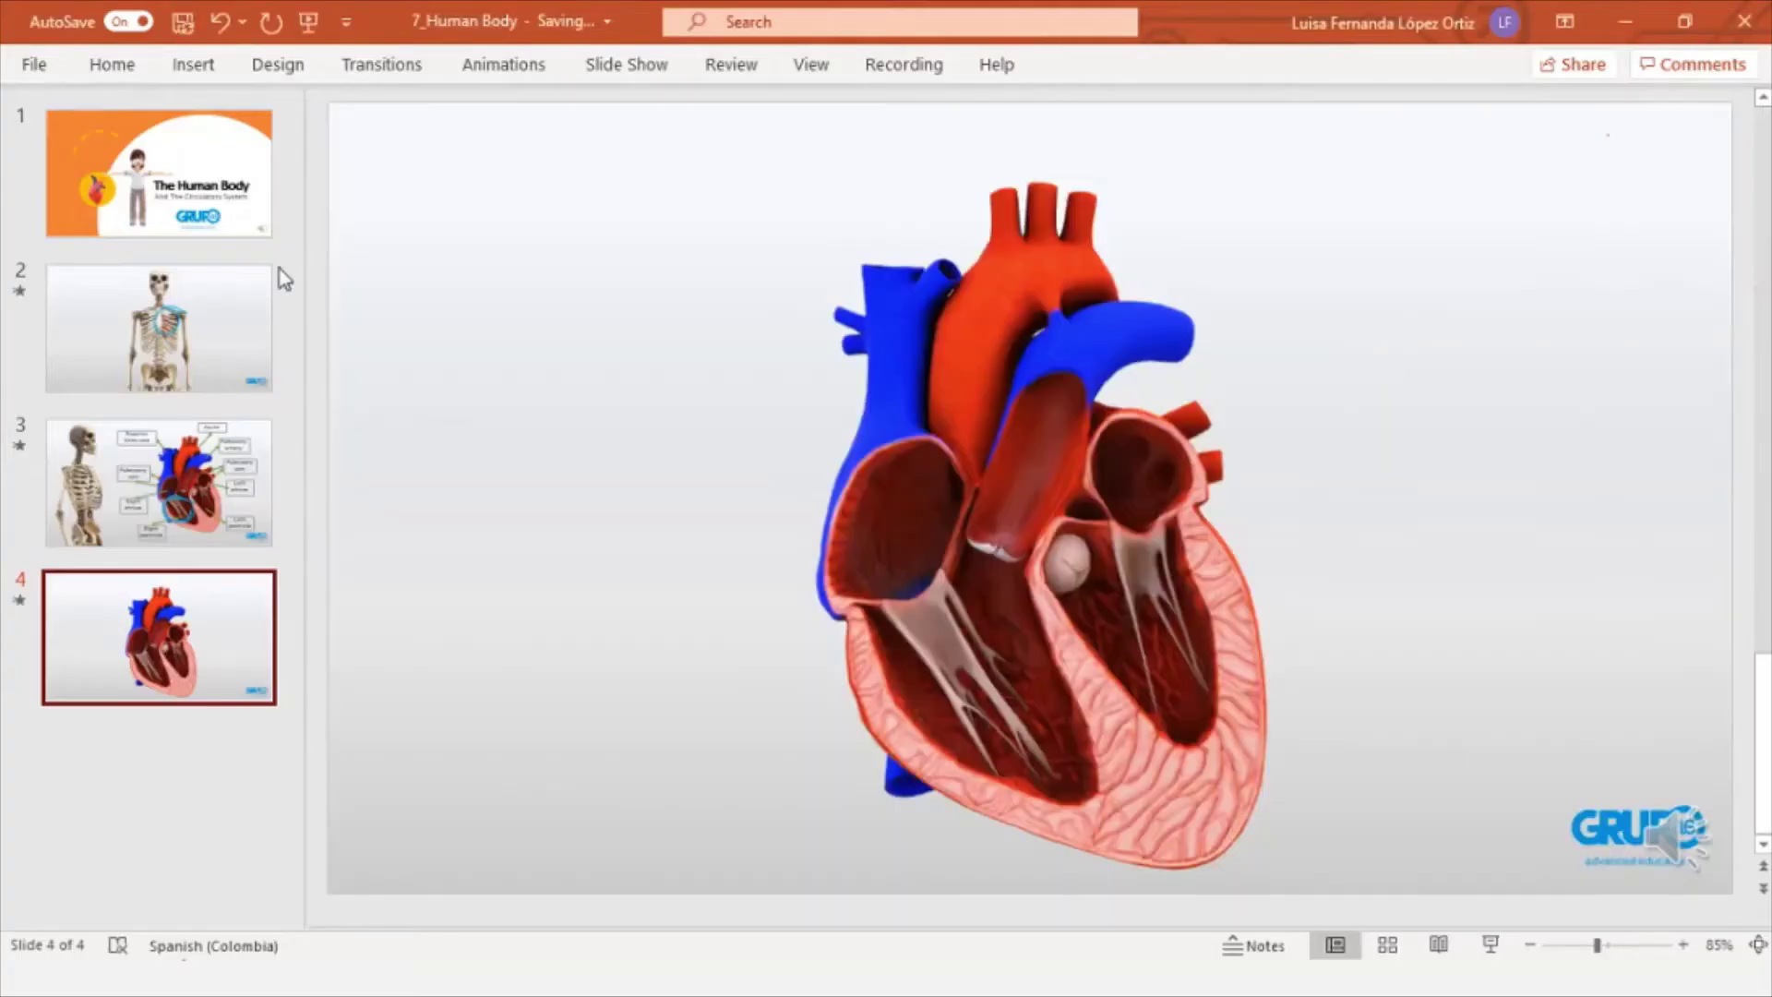
Step: Select the title slide thumbnail in the saved 7_Human Body deck
click(263, 227)
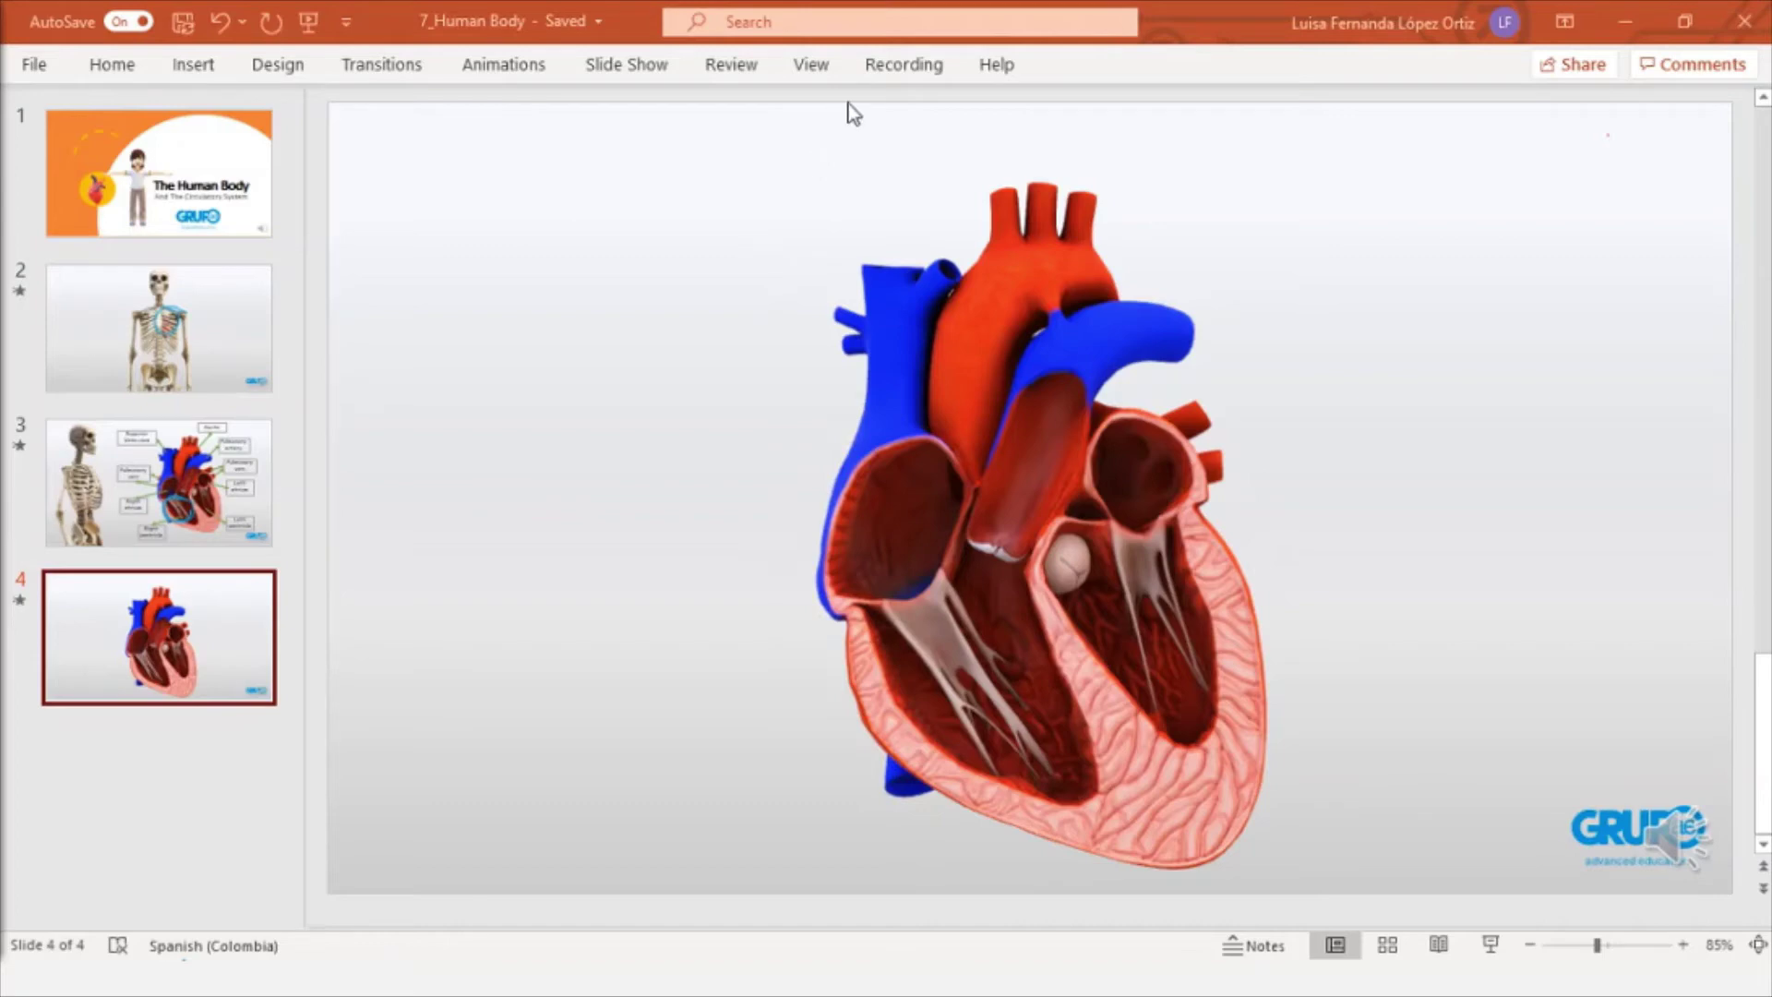
Step: Export the deck as a Full HD (1080p) video using recorded timings and narrations
click(910, 70)
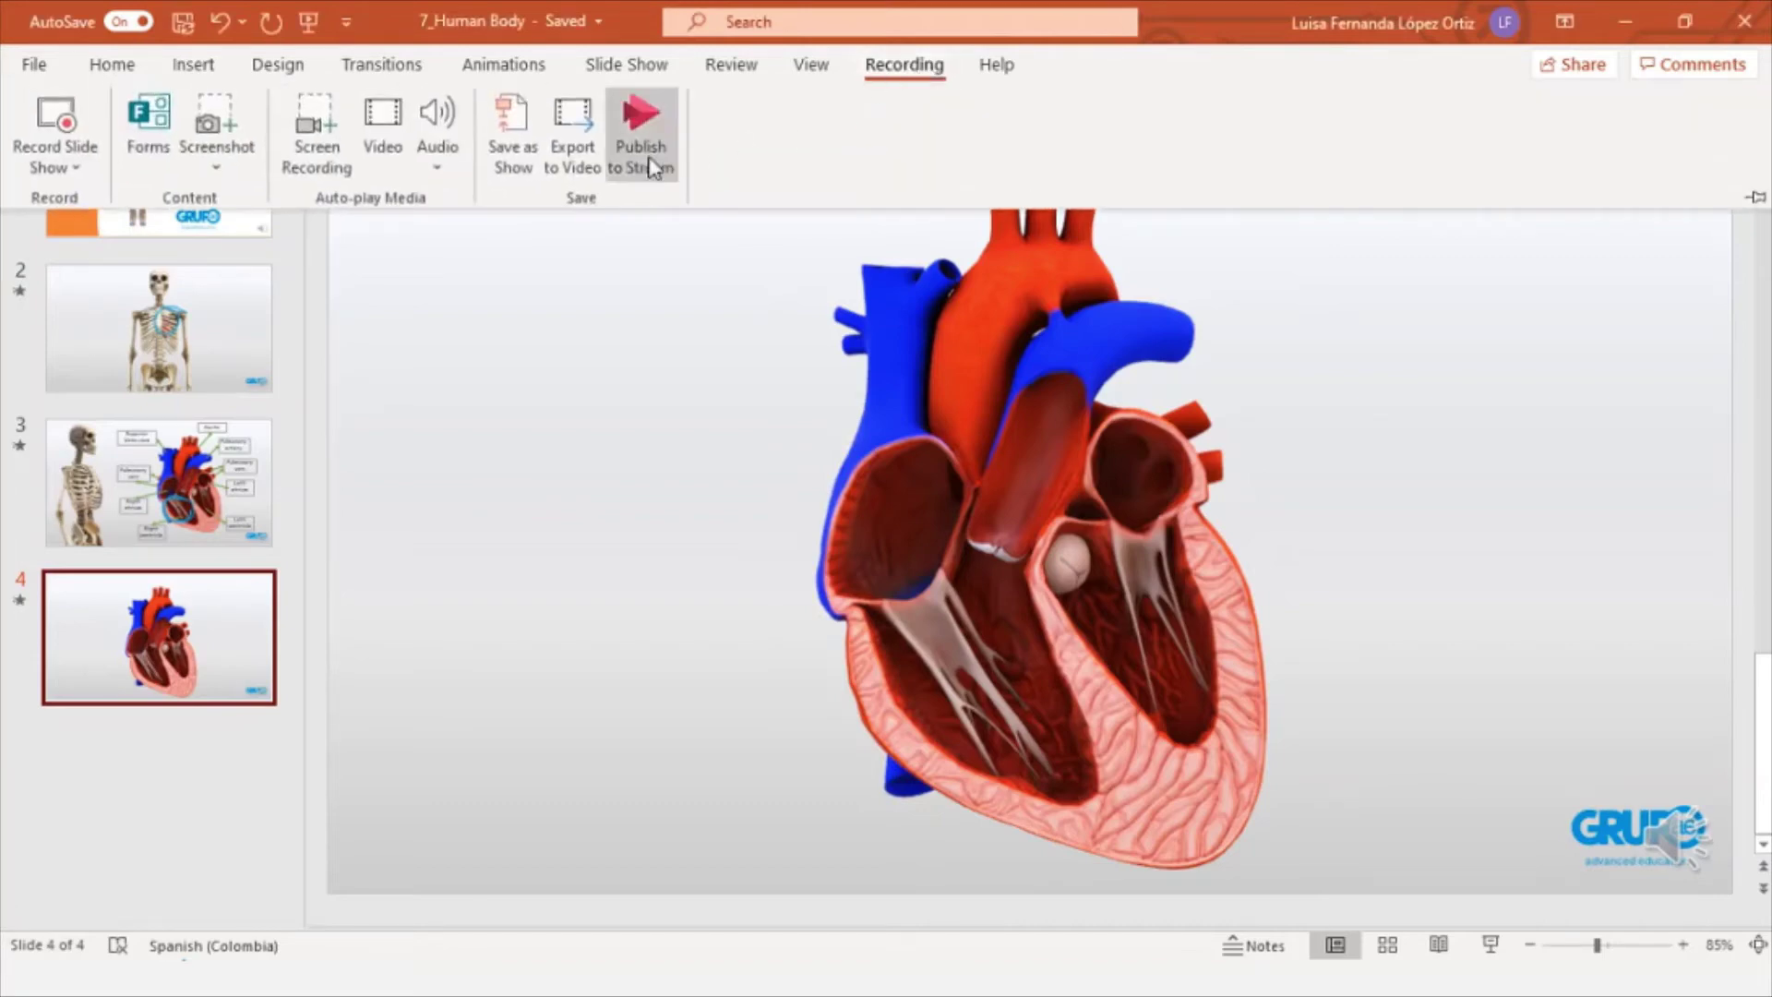
click(47, 66)
click(81, 517)
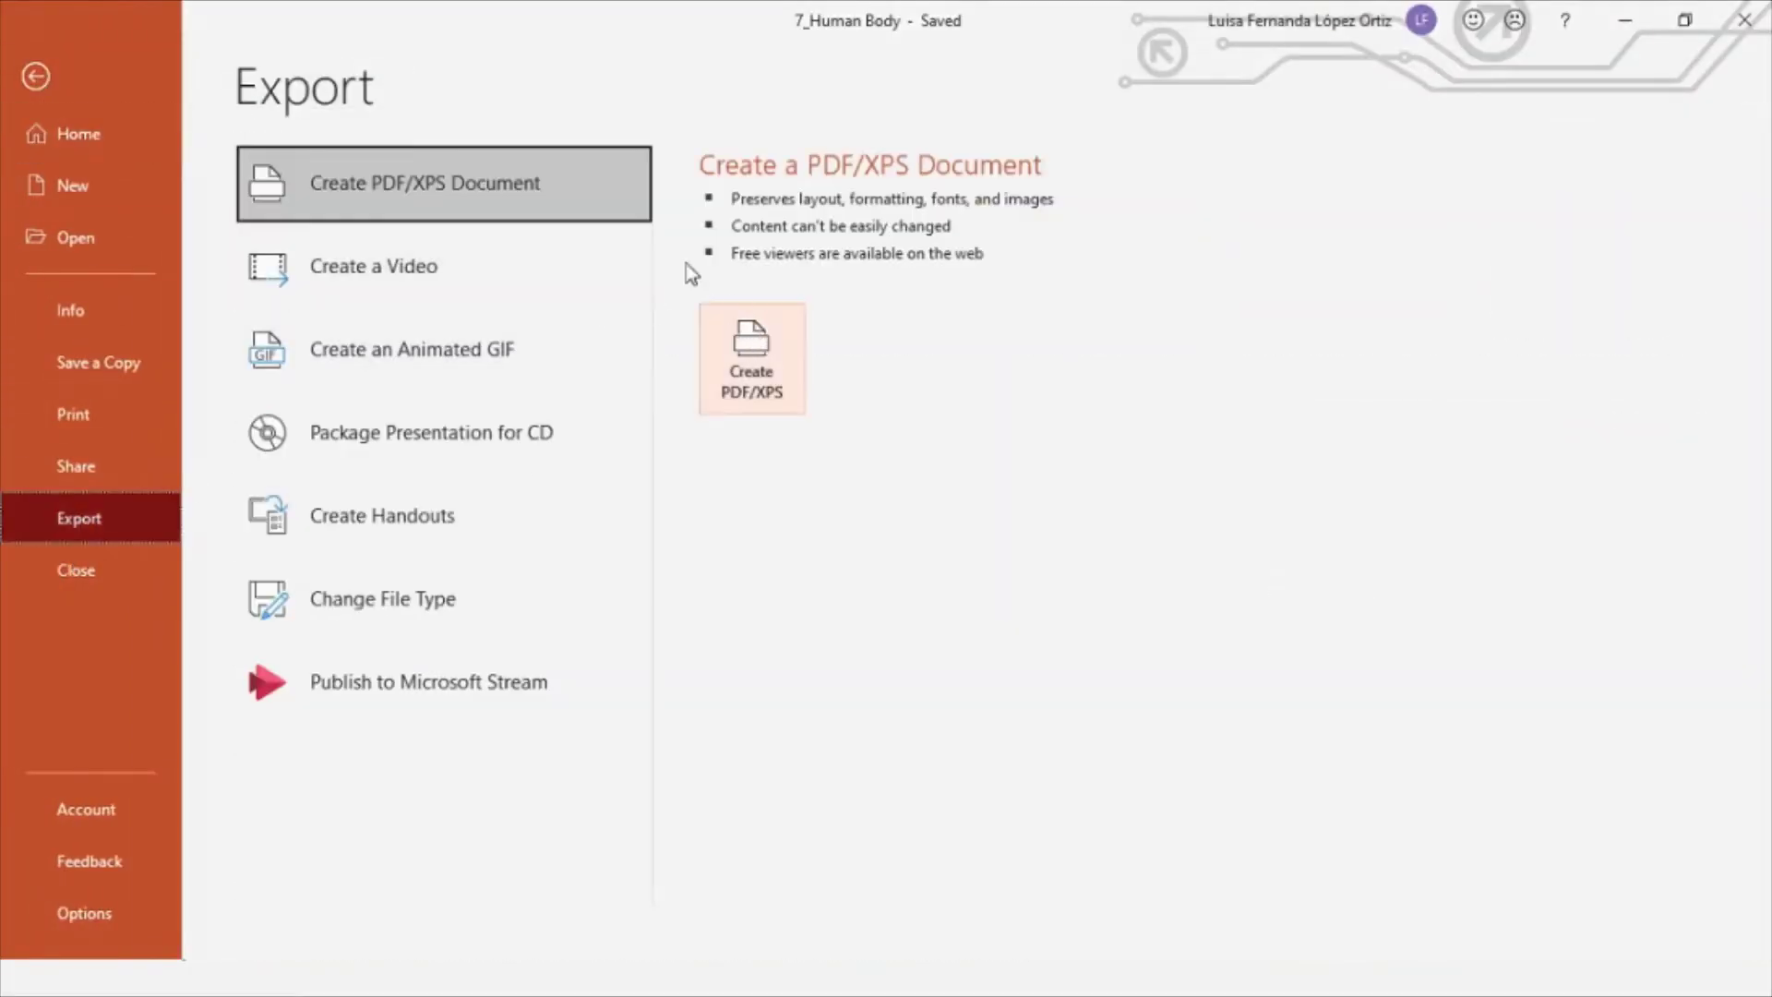
click(412, 271)
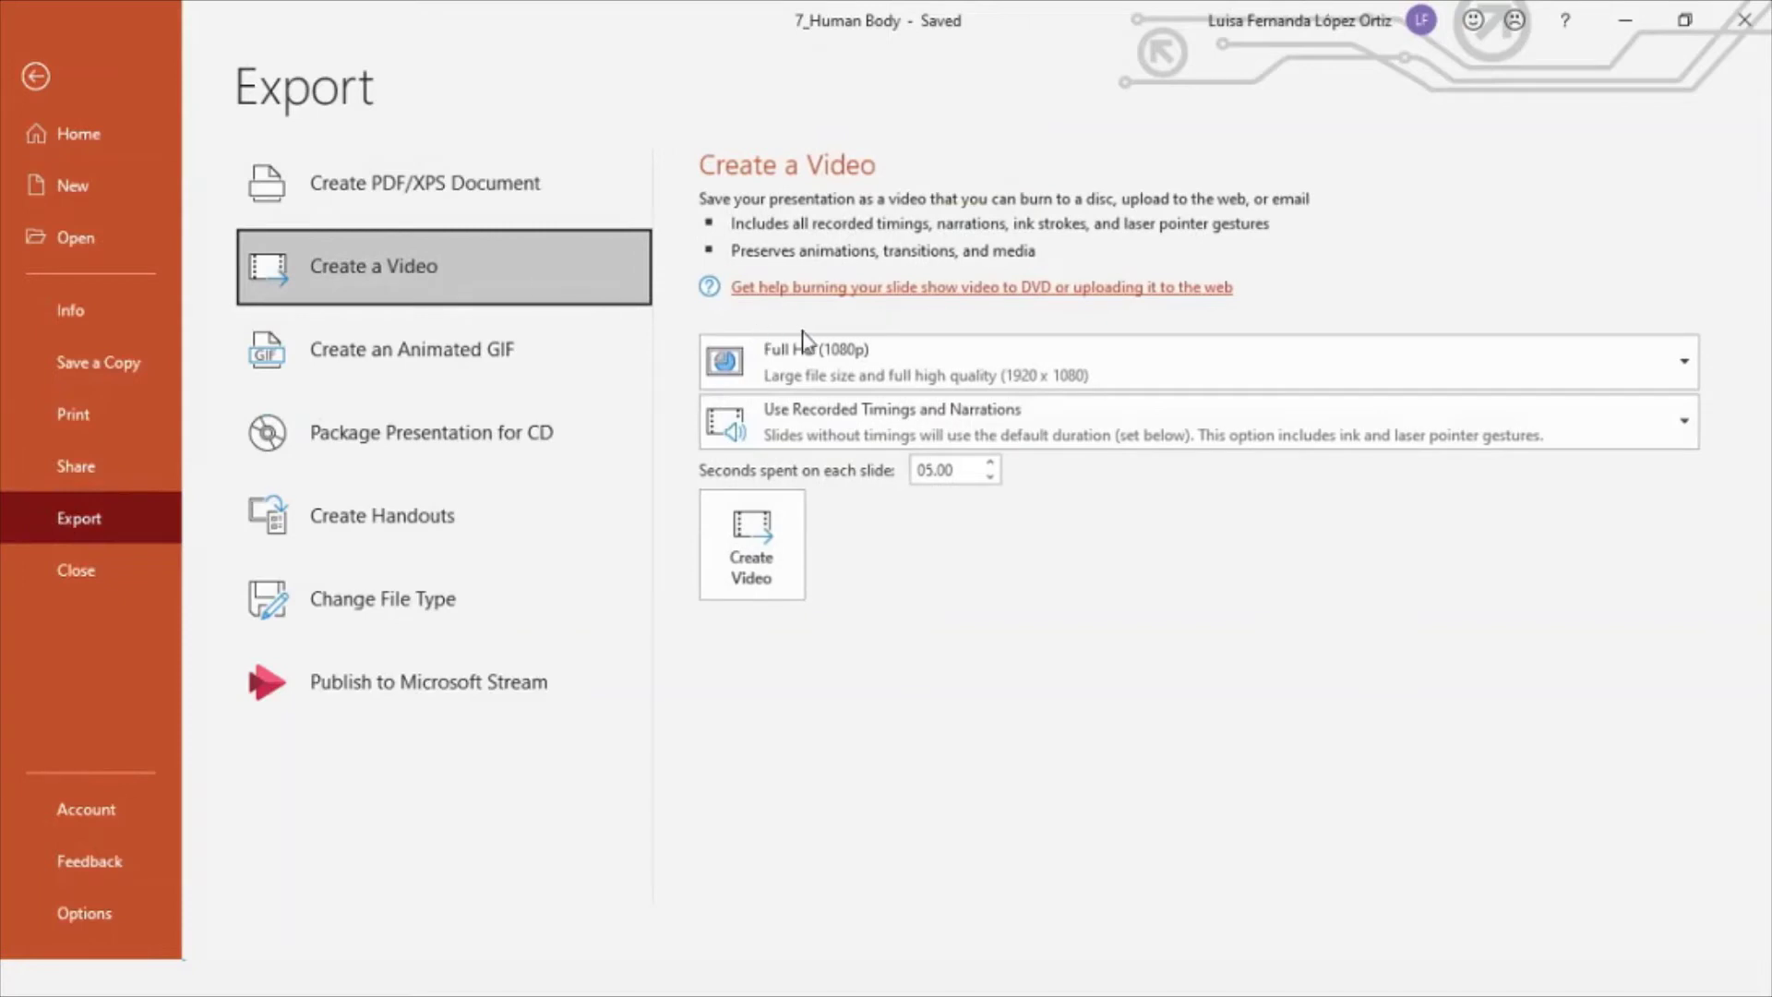
click(990, 365)
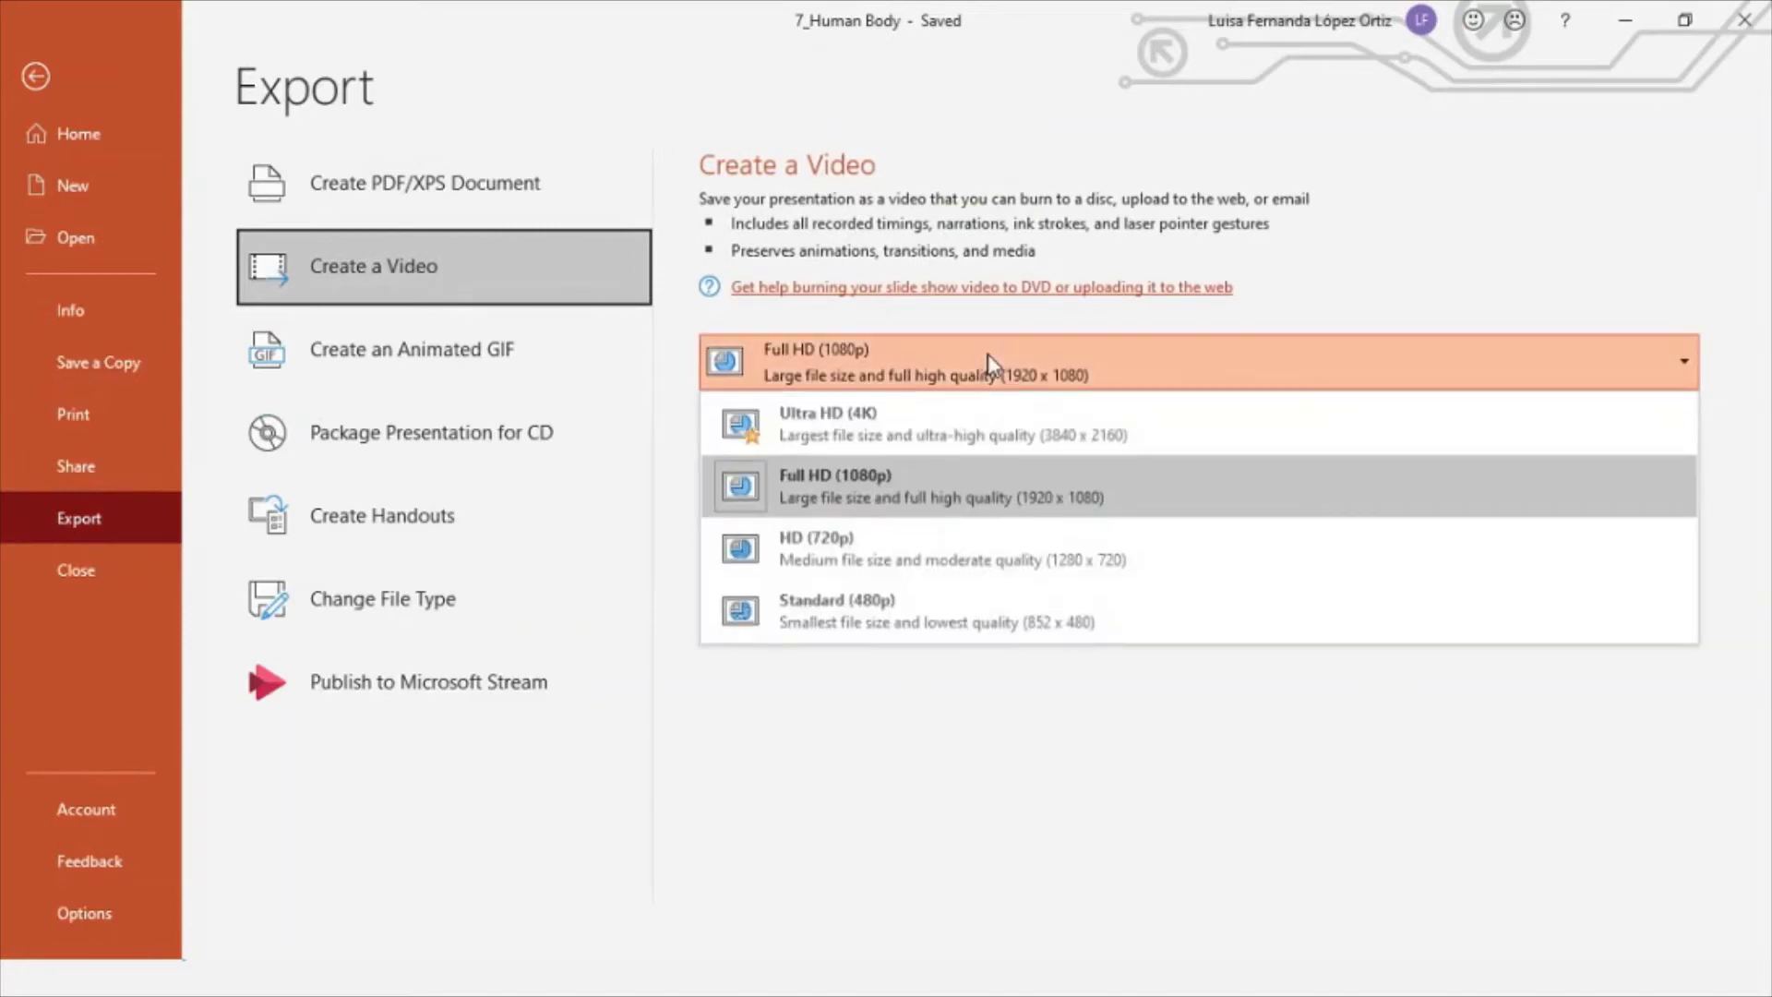
click(912, 491)
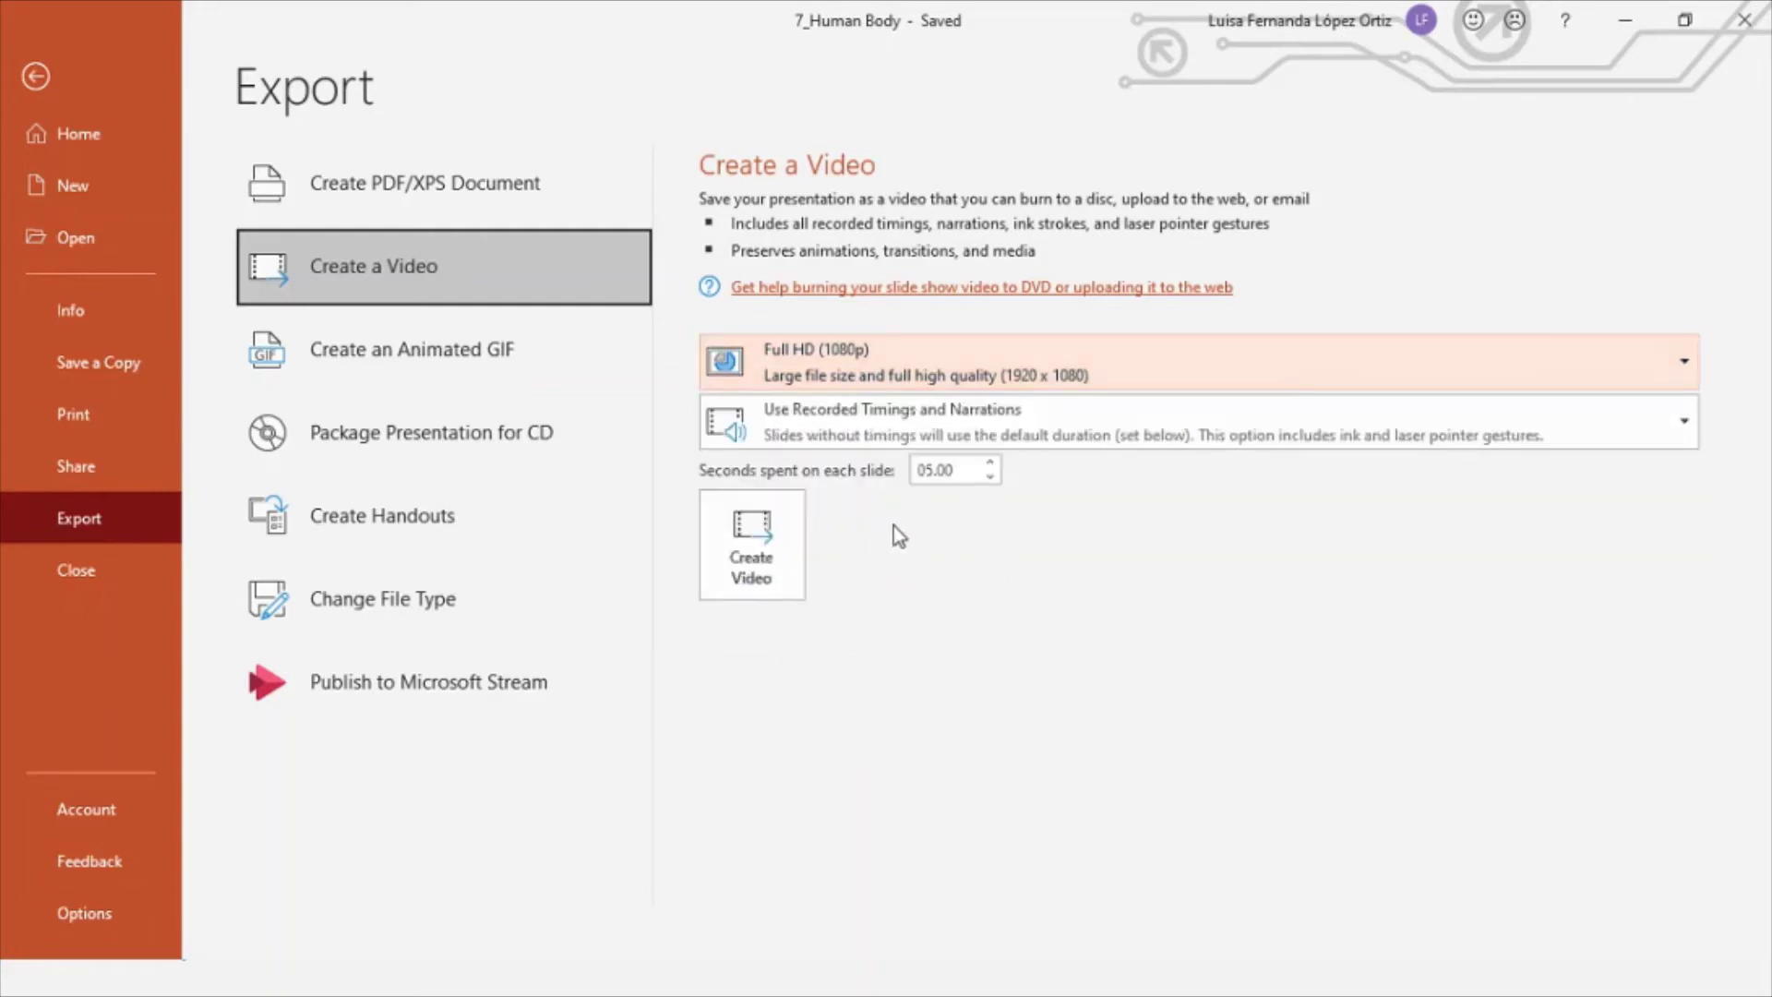
click(1215, 429)
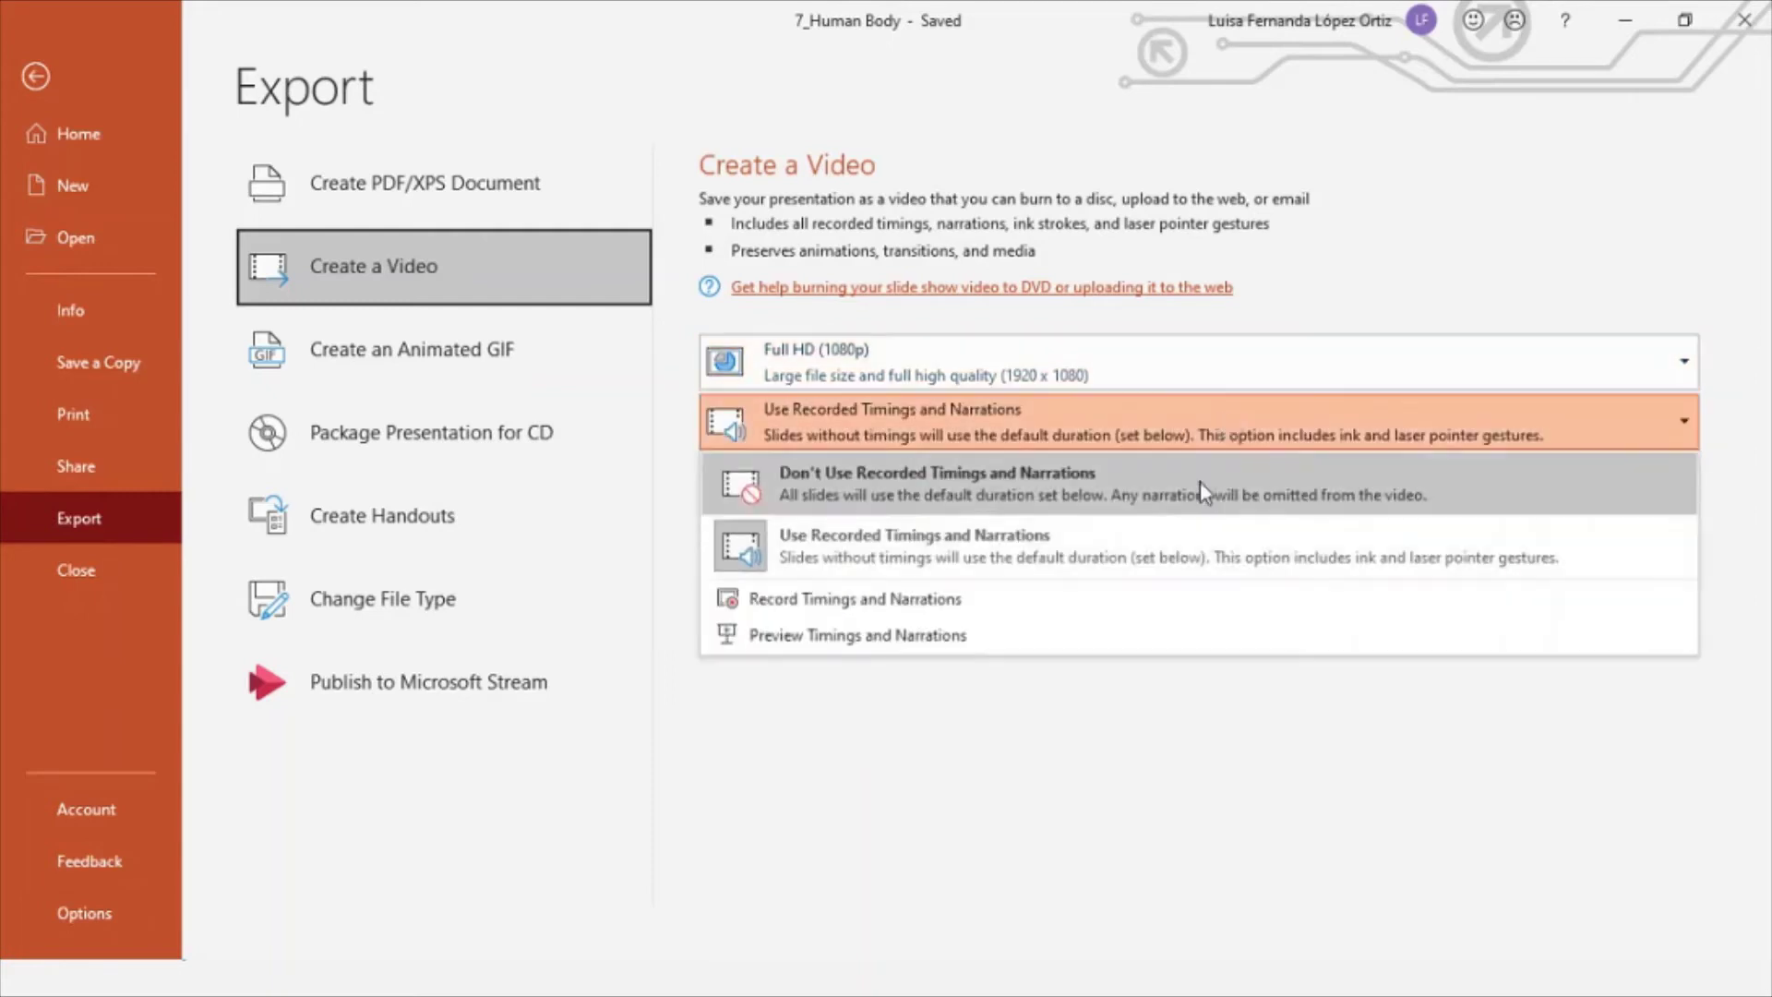
click(1049, 554)
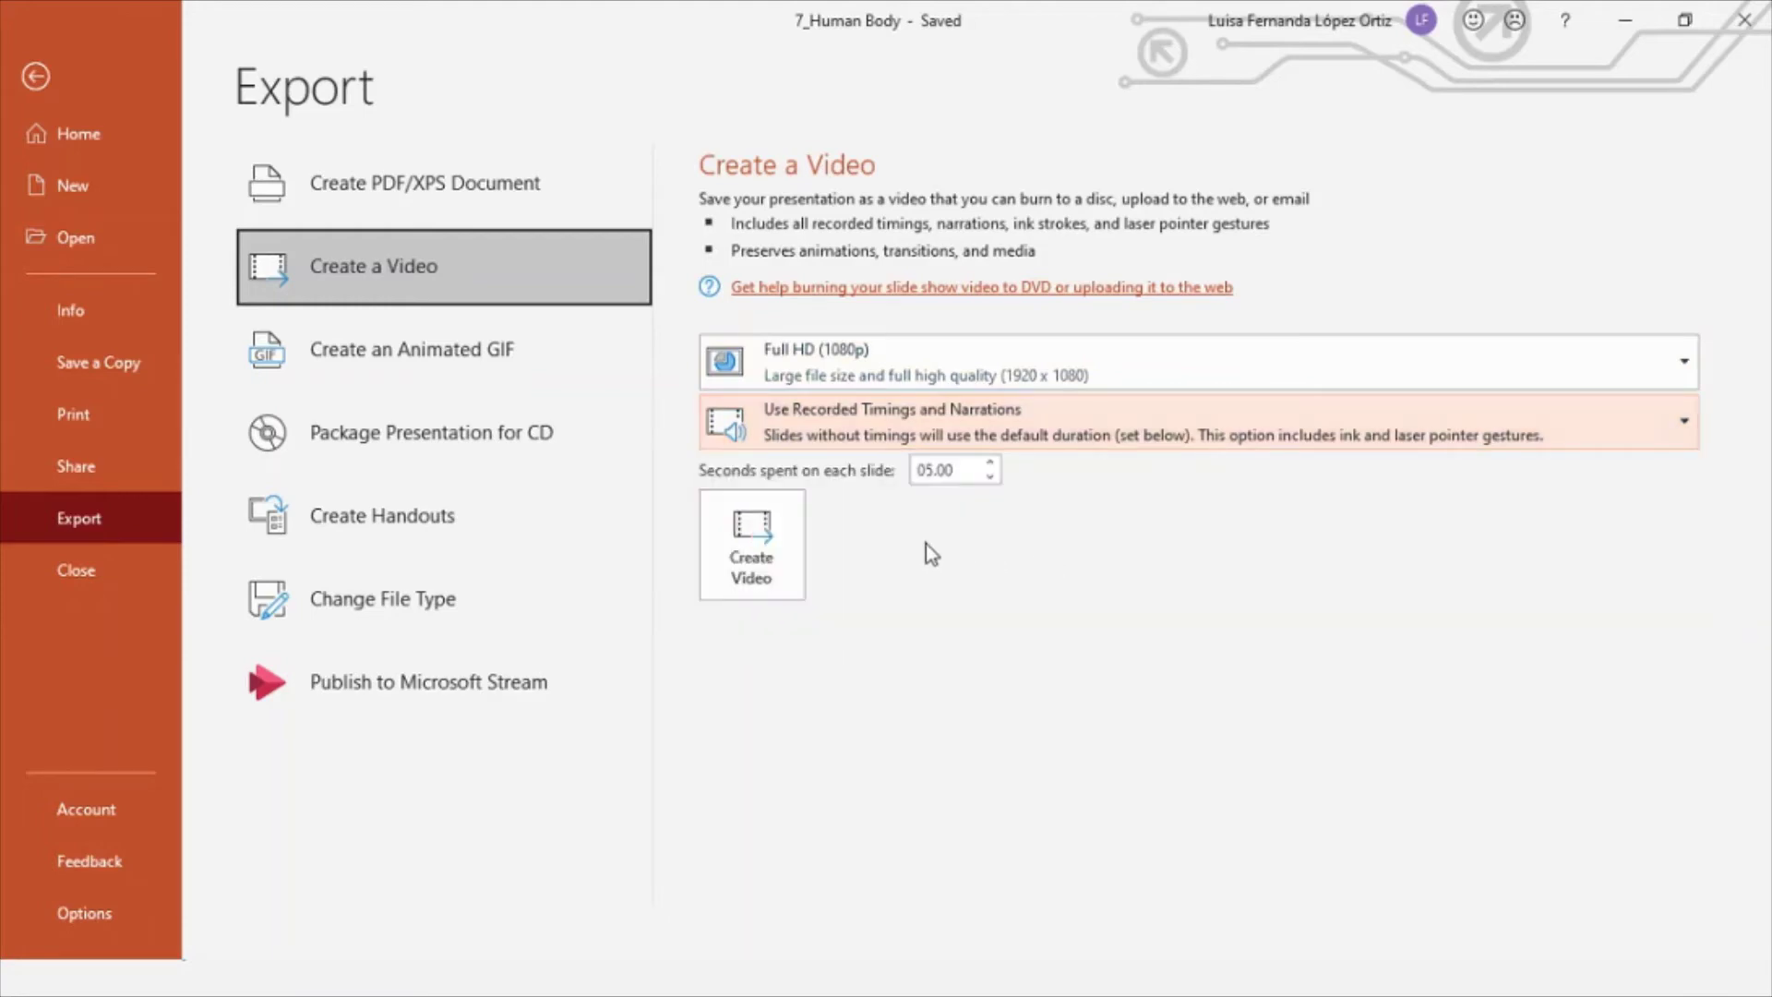
click(748, 548)
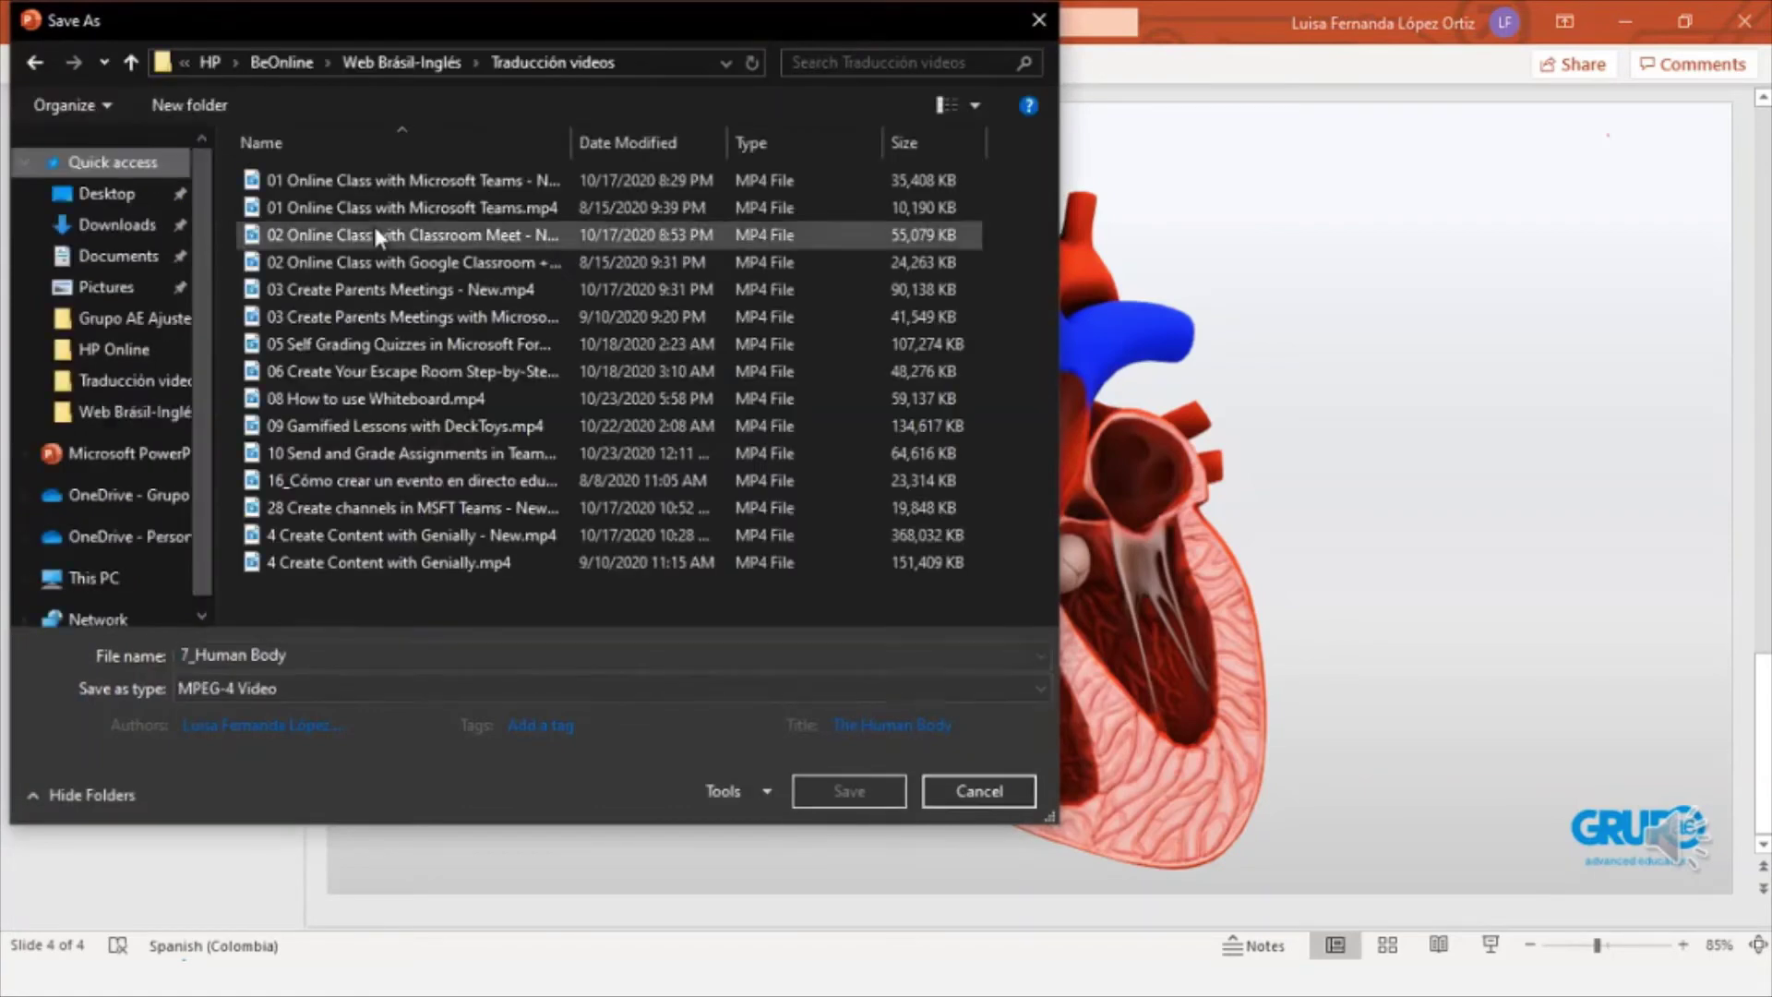
Step: Save the video as 7_Human Body MPEG-4 in Documents > HP Online
click(113, 256)
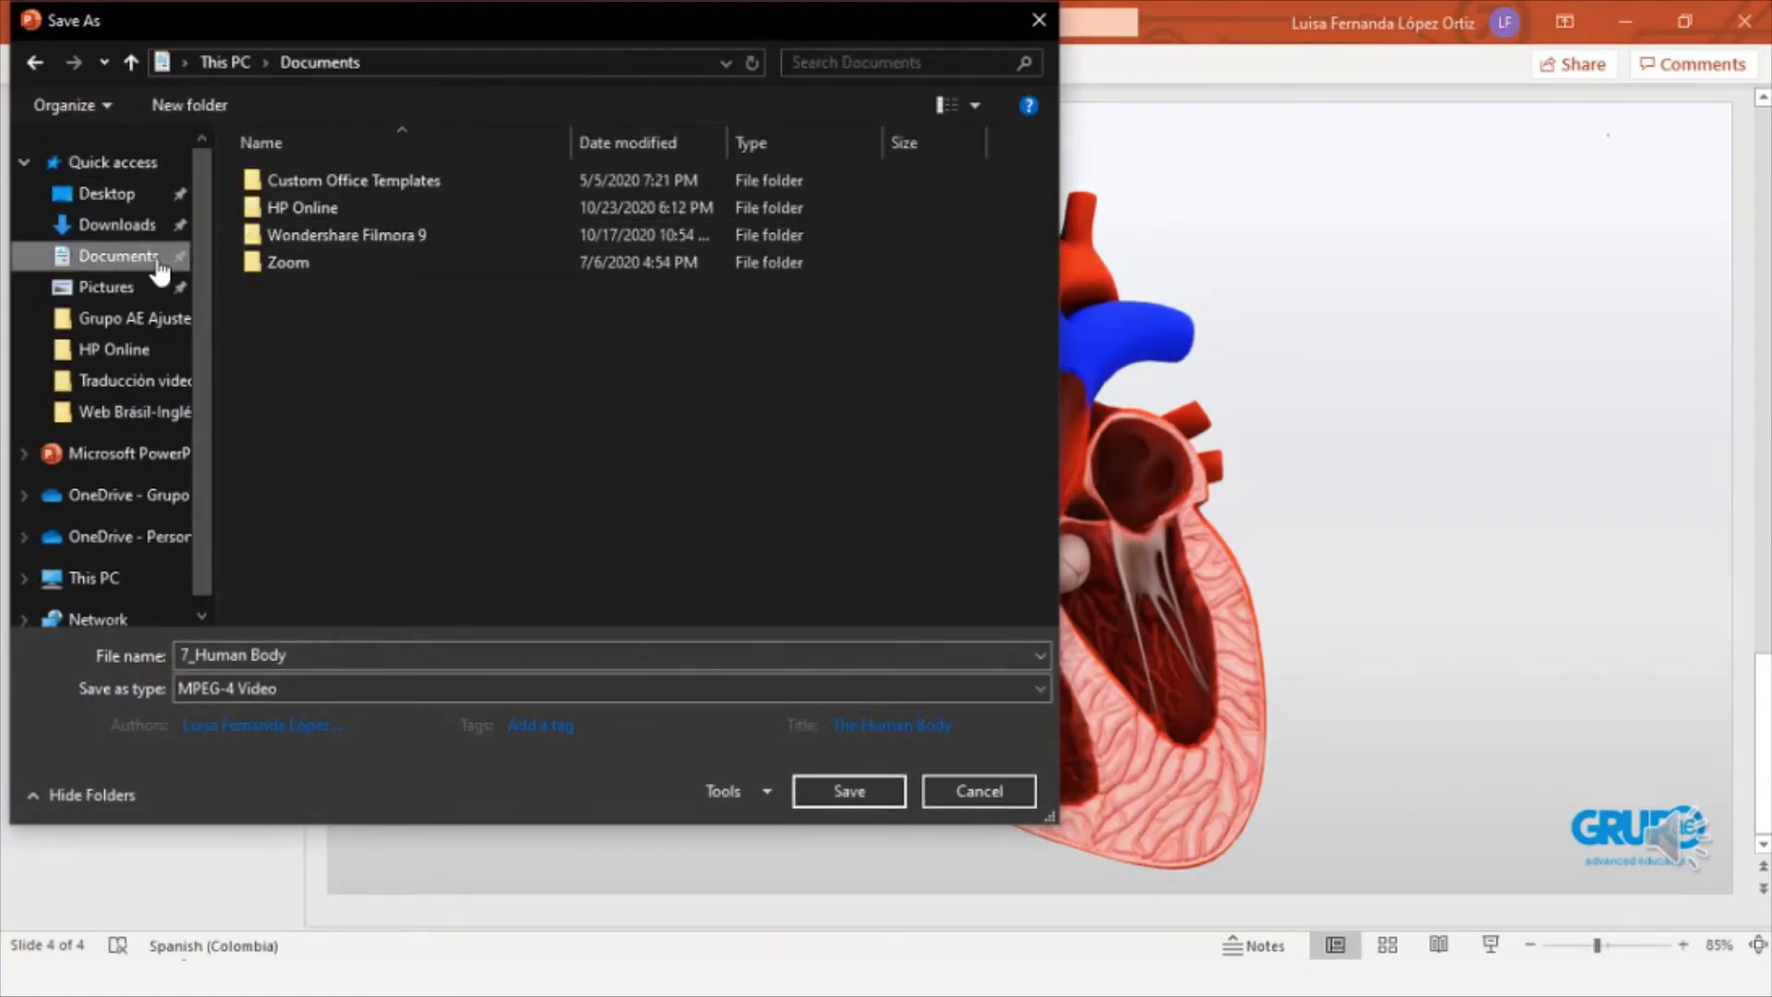
double_click(364, 209)
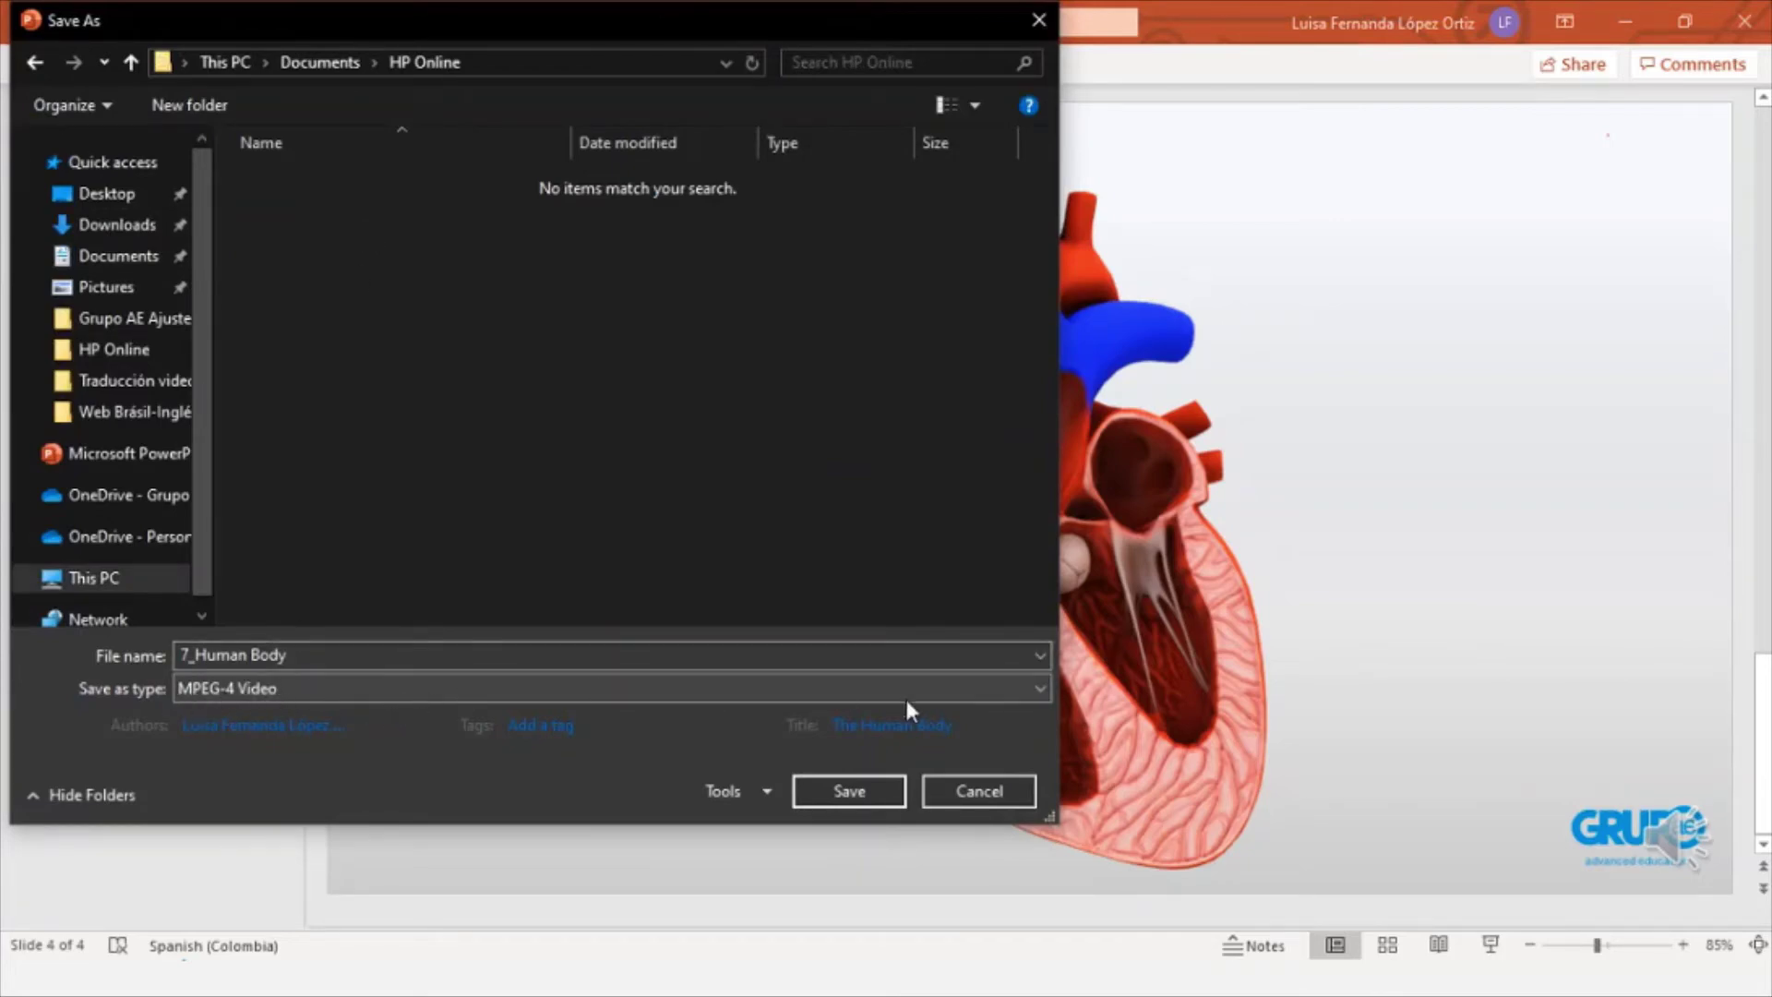
click(860, 794)
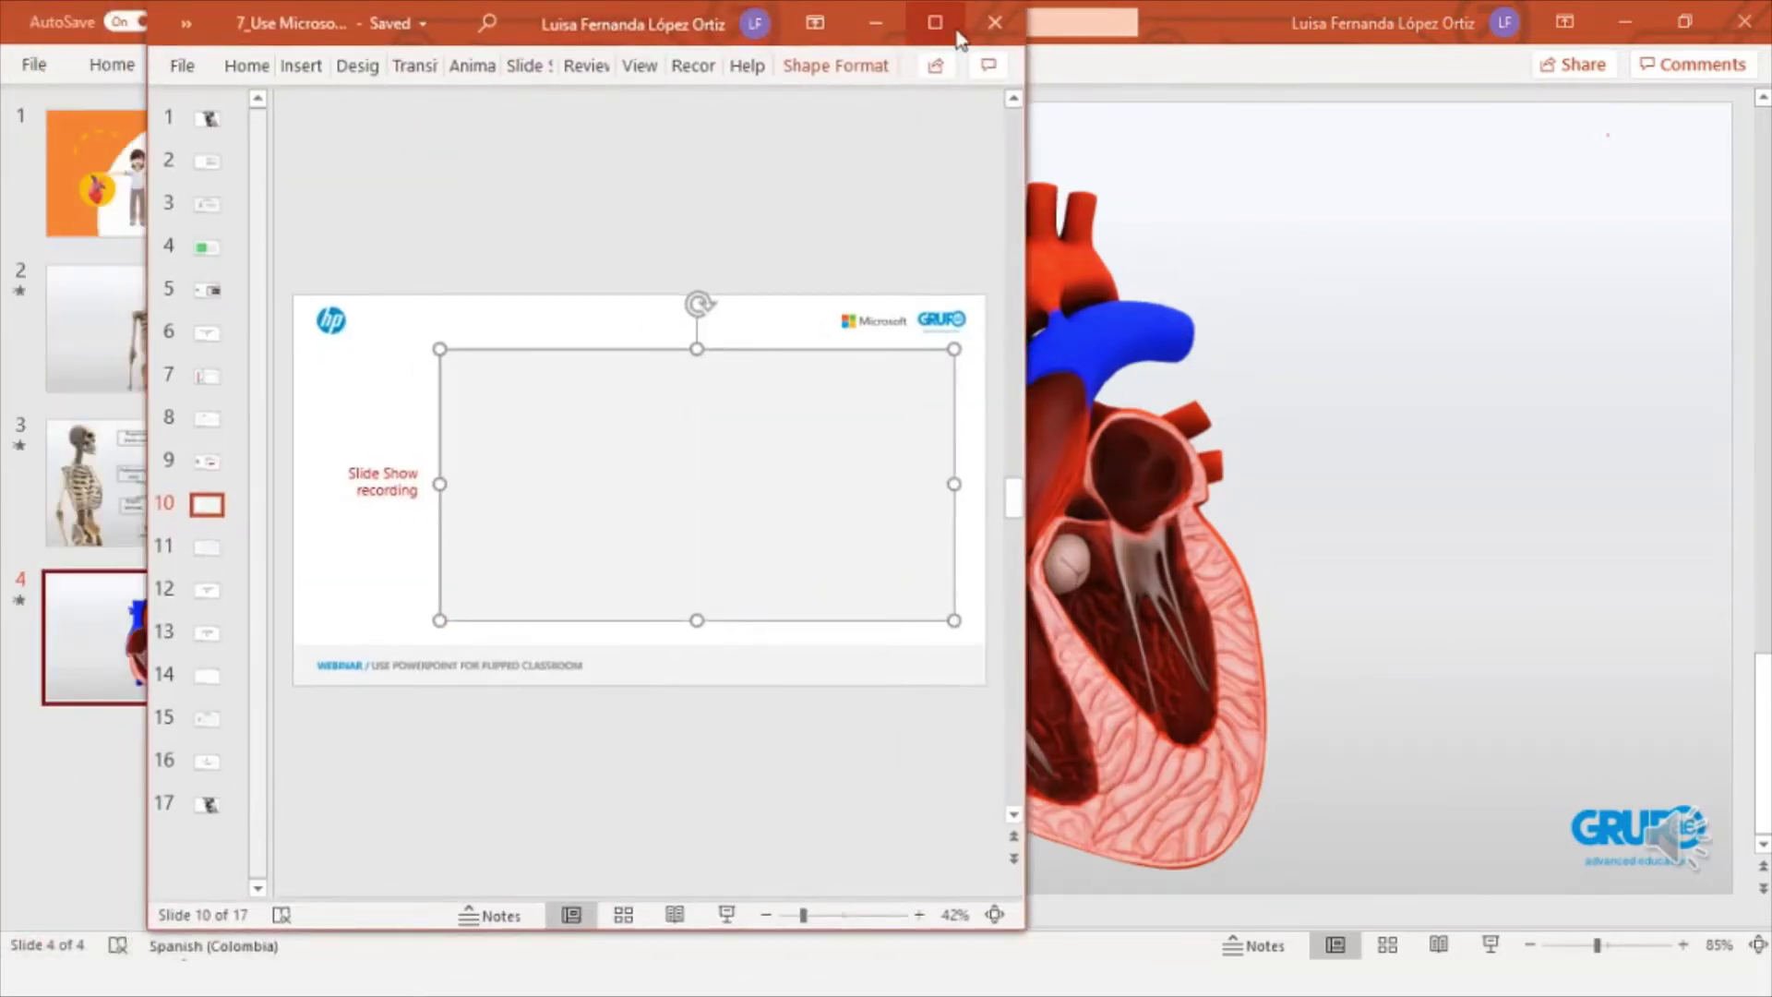
Step: Switch to the Flipped Classroom deck and collapse the ribbon for more slide space
click(955, 32)
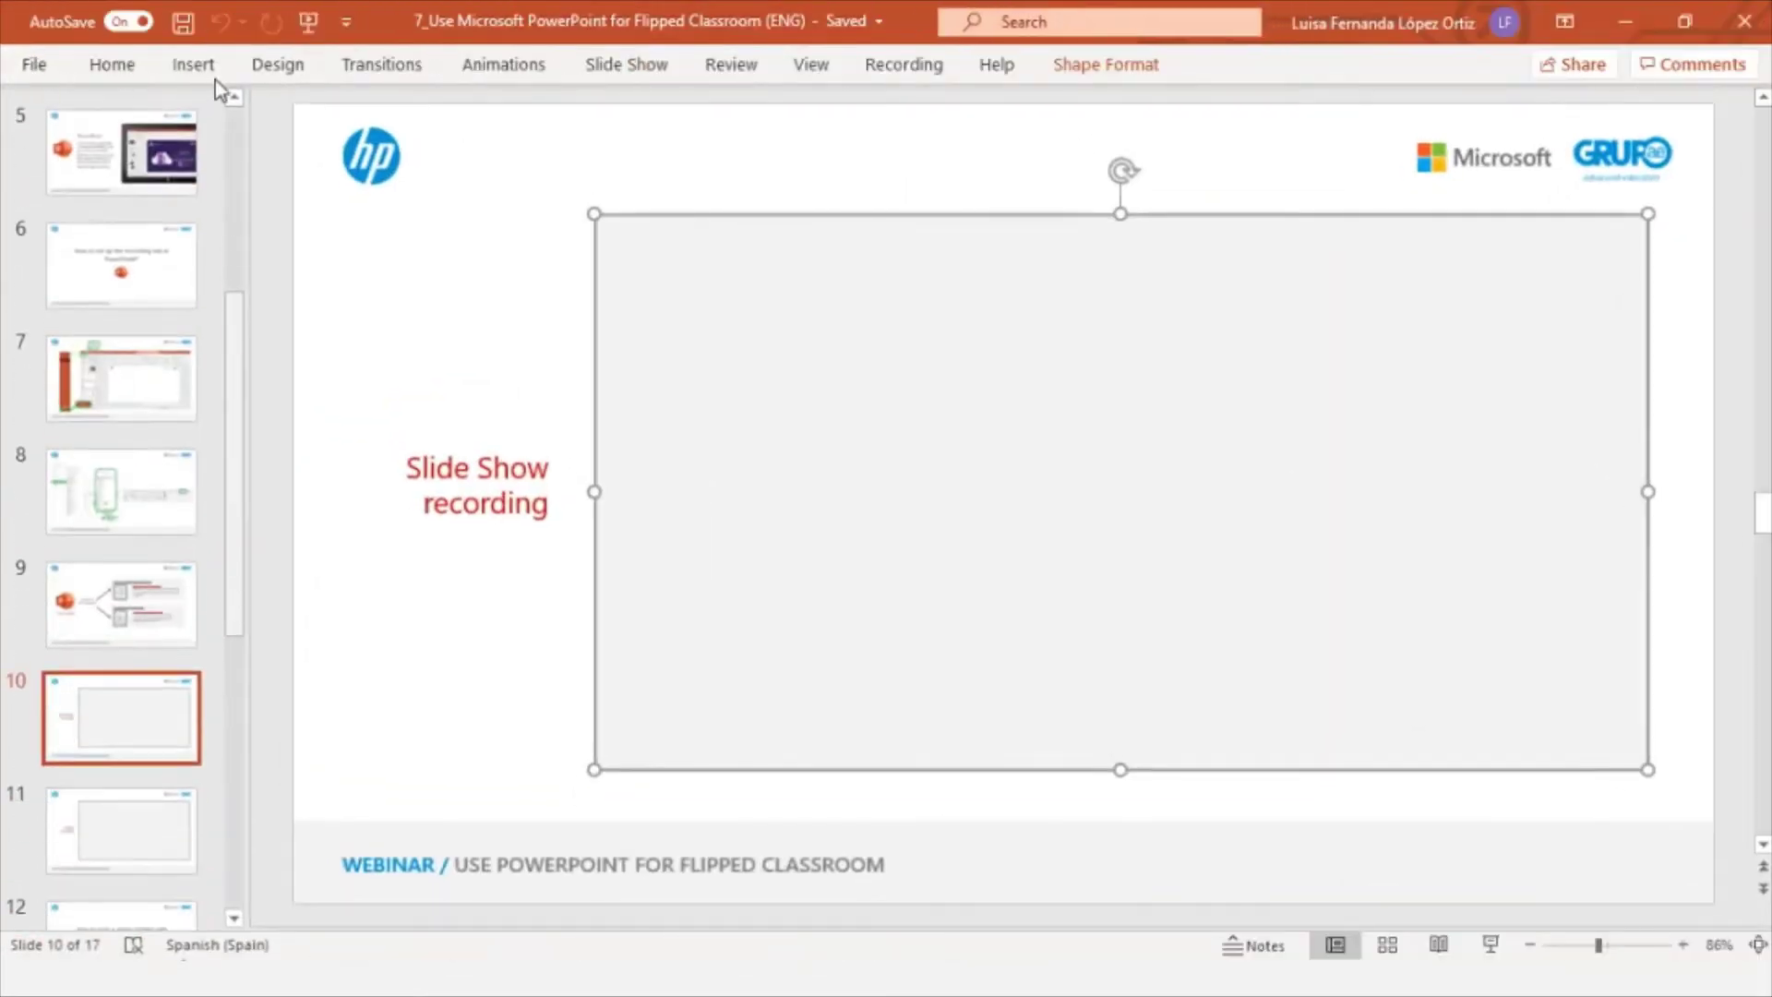
click(194, 64)
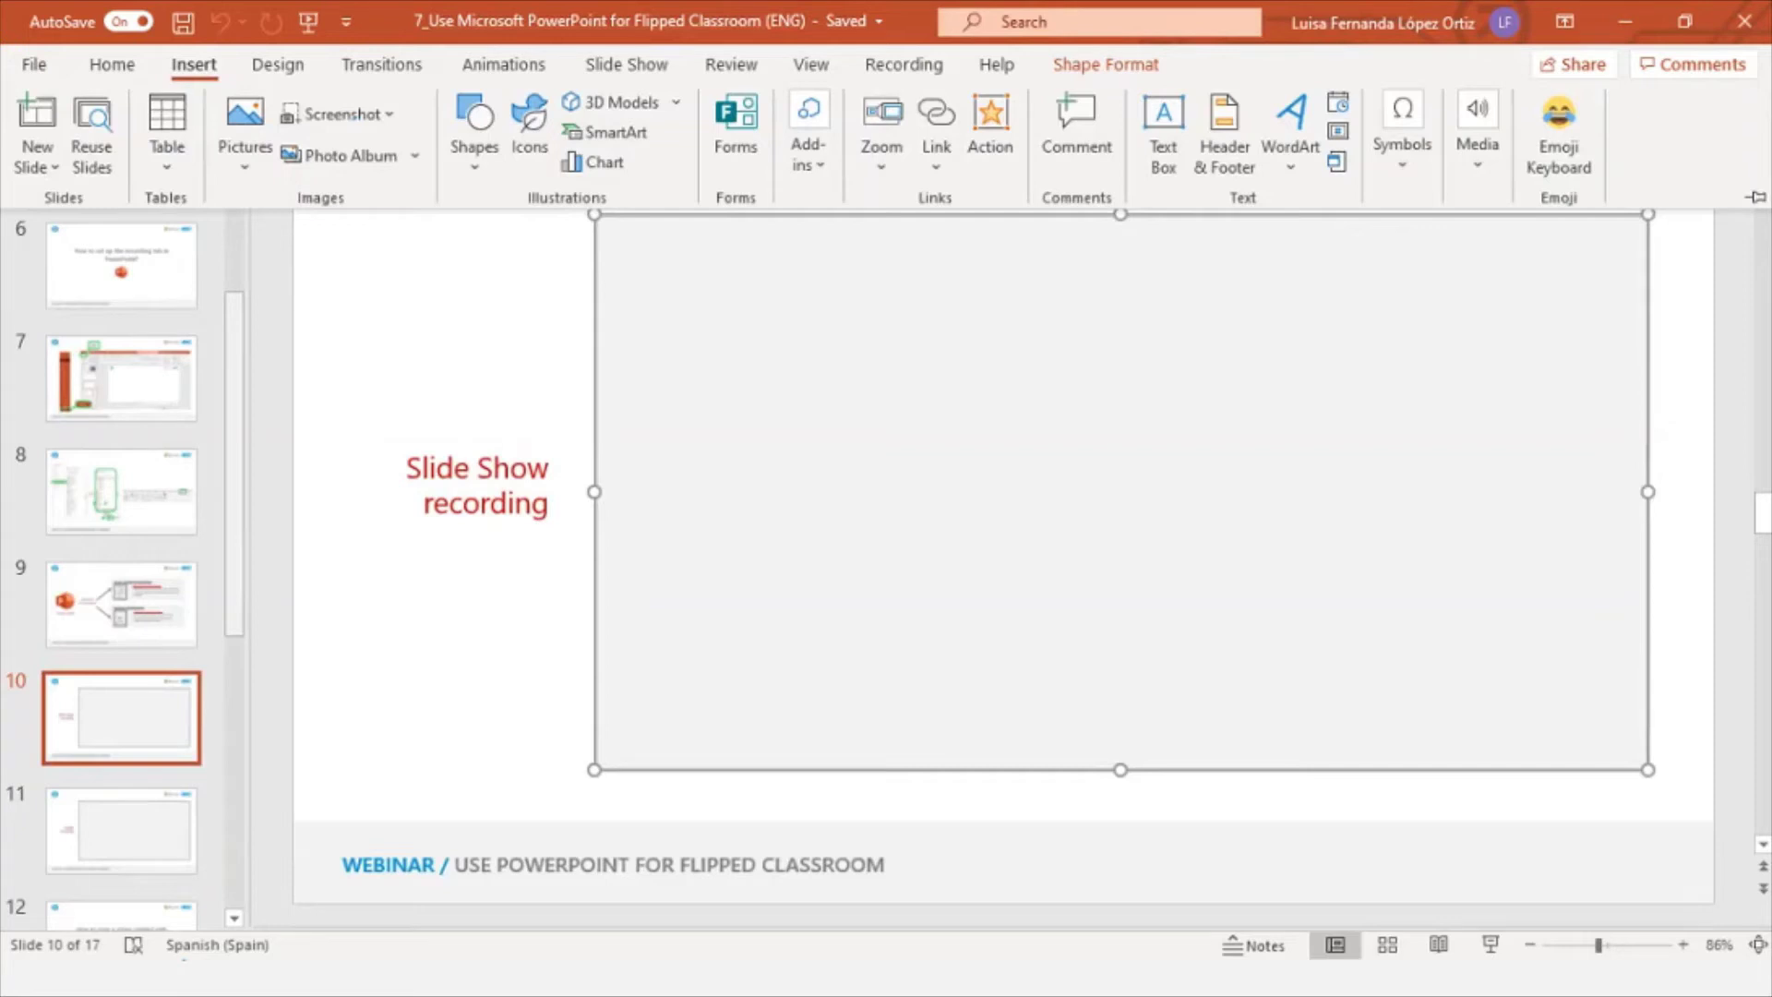
key(ctrl+F1)
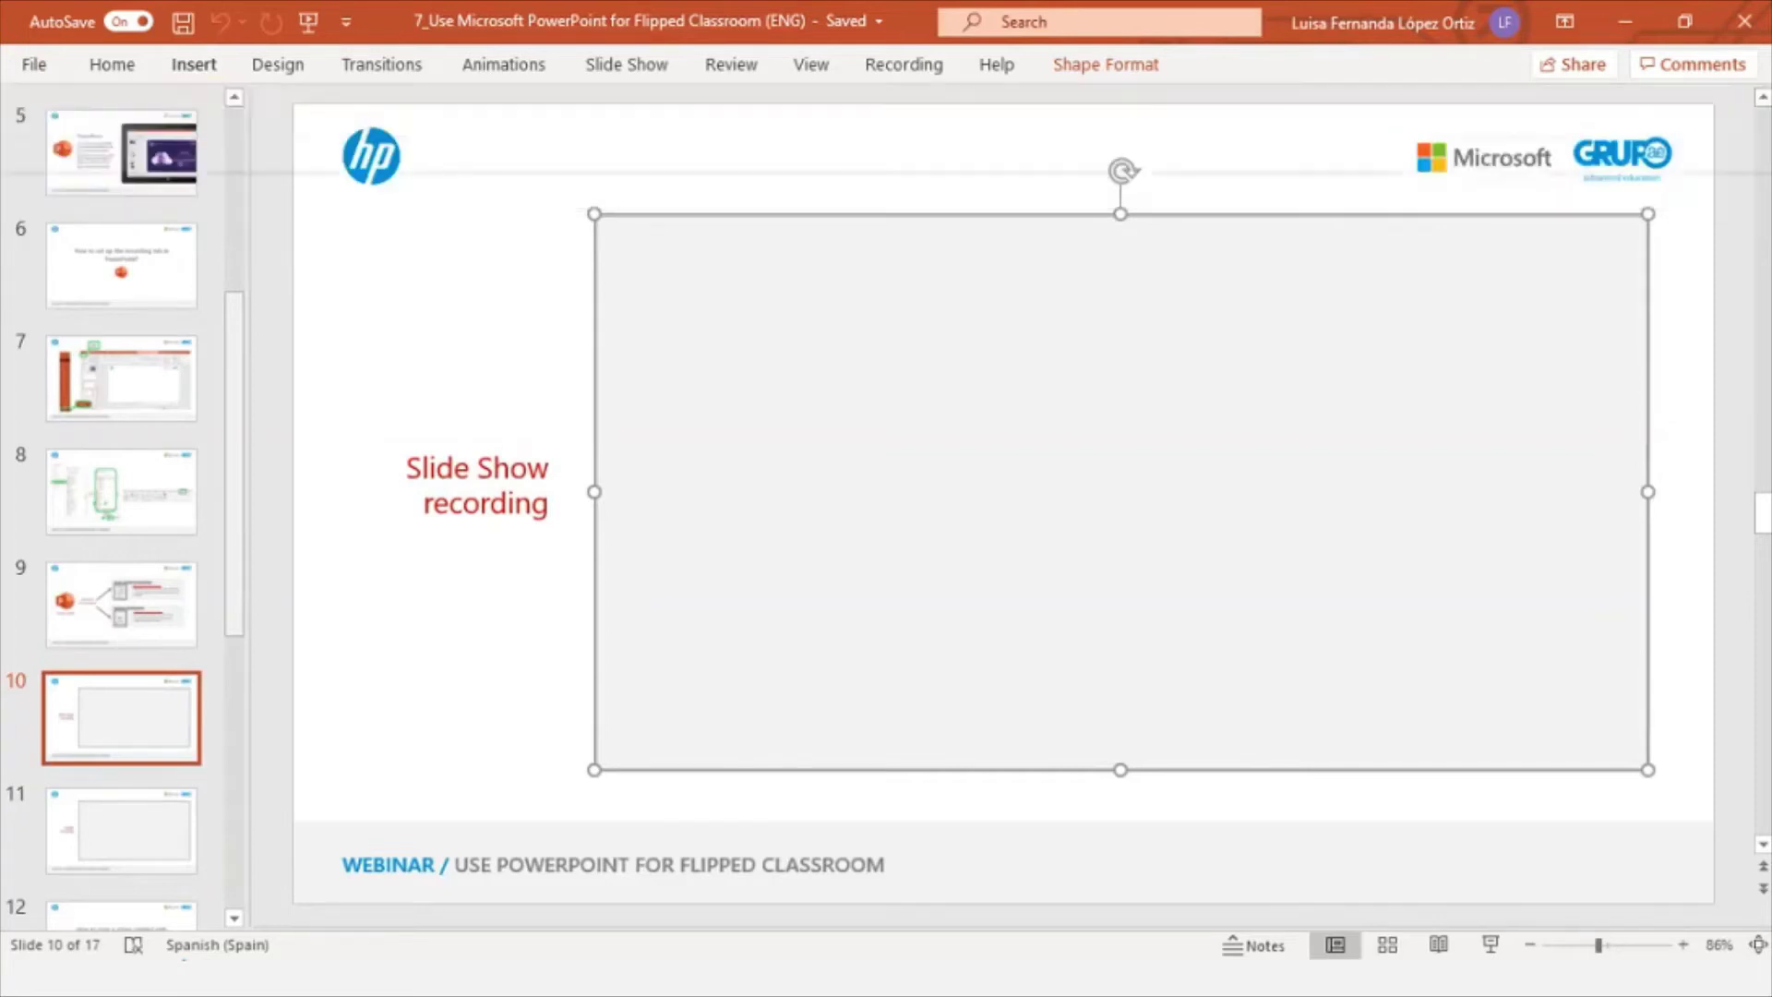
click(196, 65)
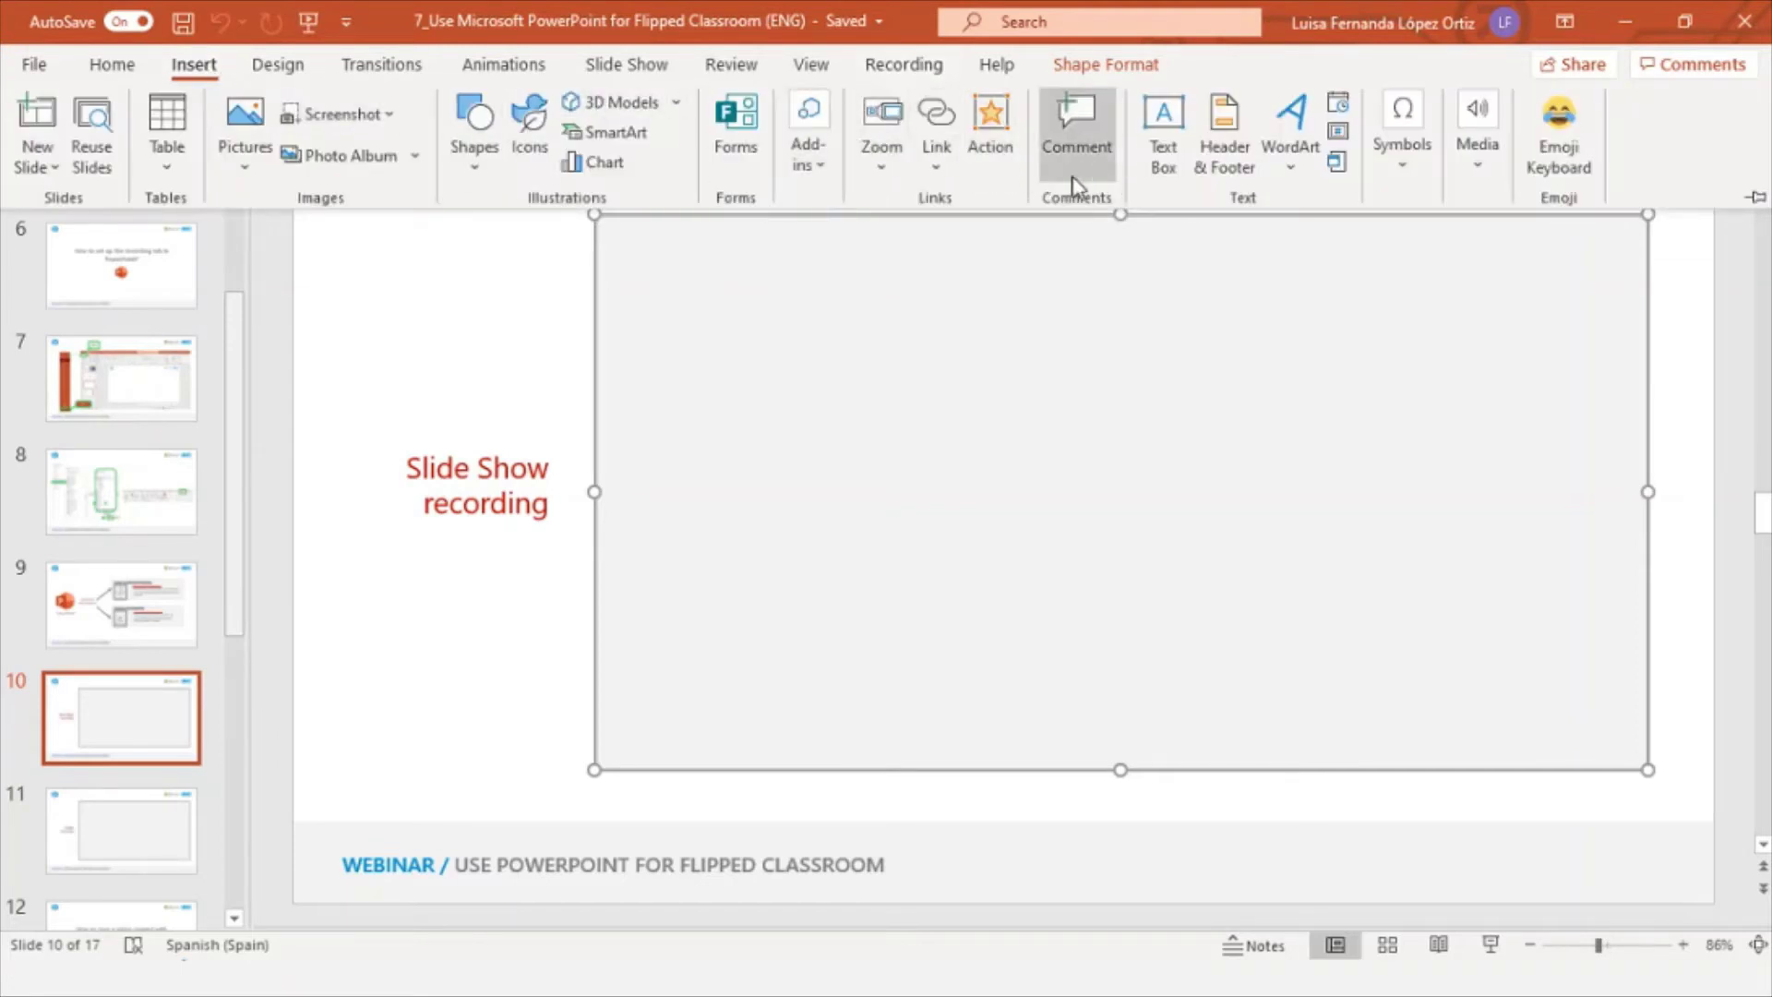
Step: Insert the 7_Human Body video from Documents > HP Online onto slide 10
click(1477, 181)
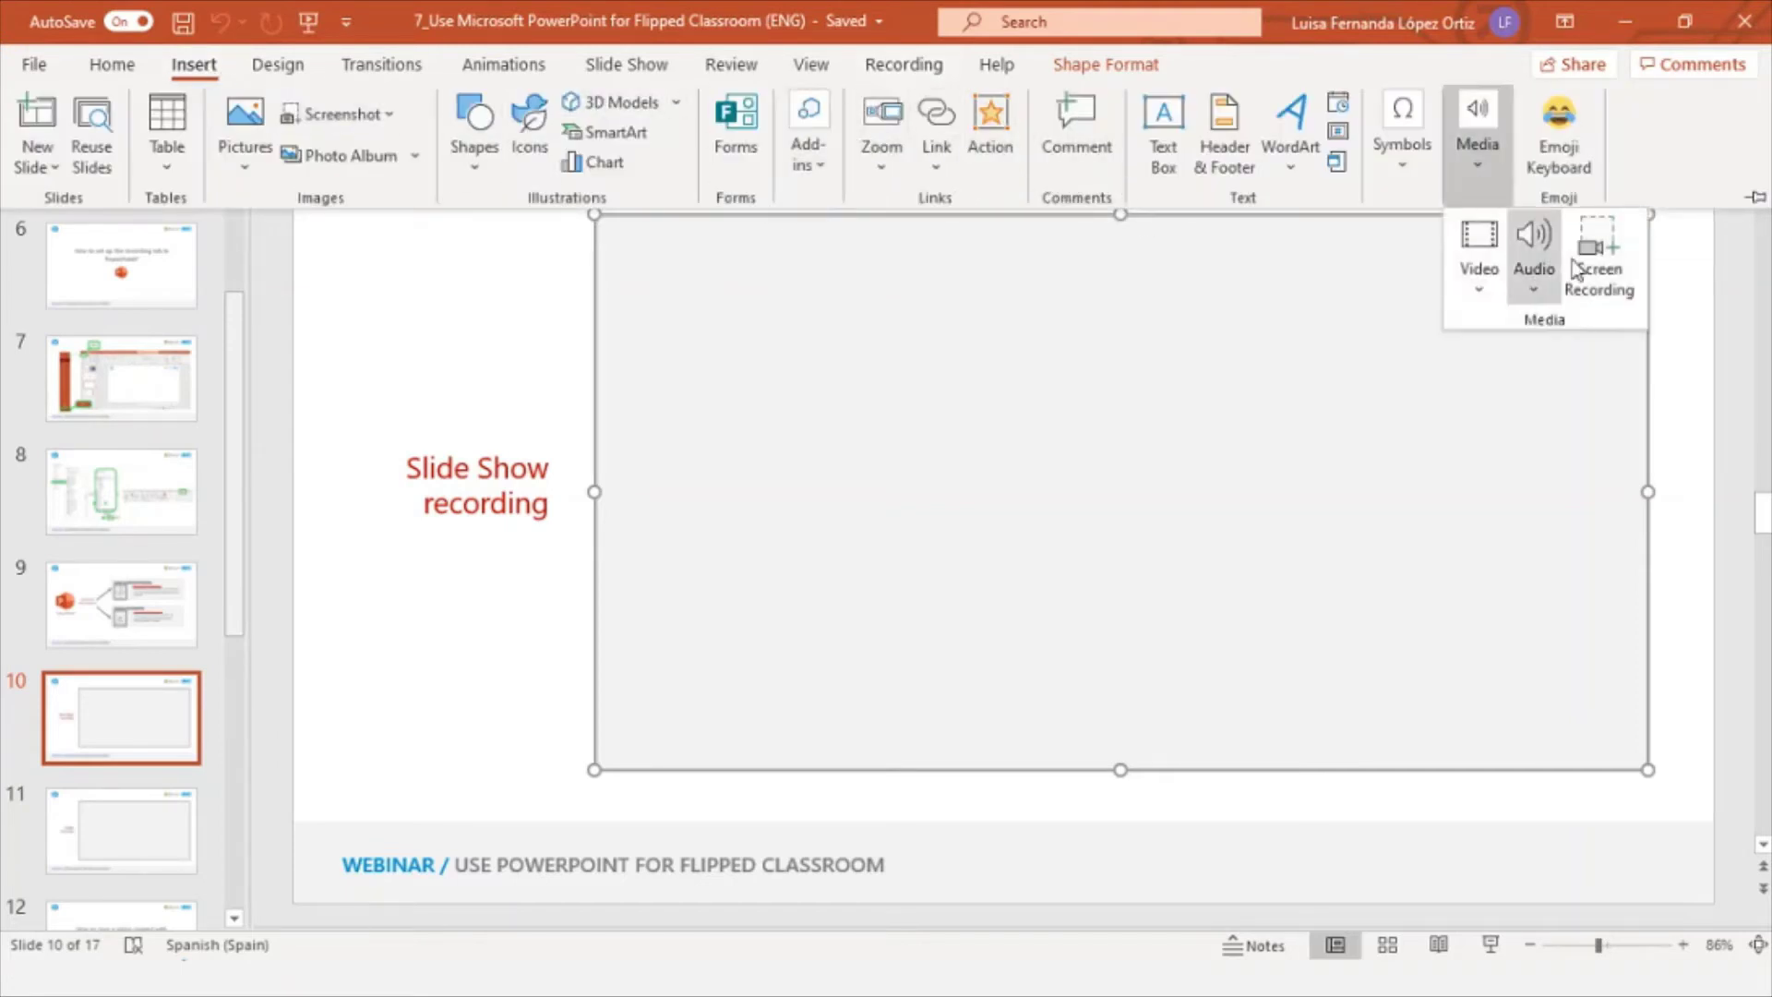
click(1483, 282)
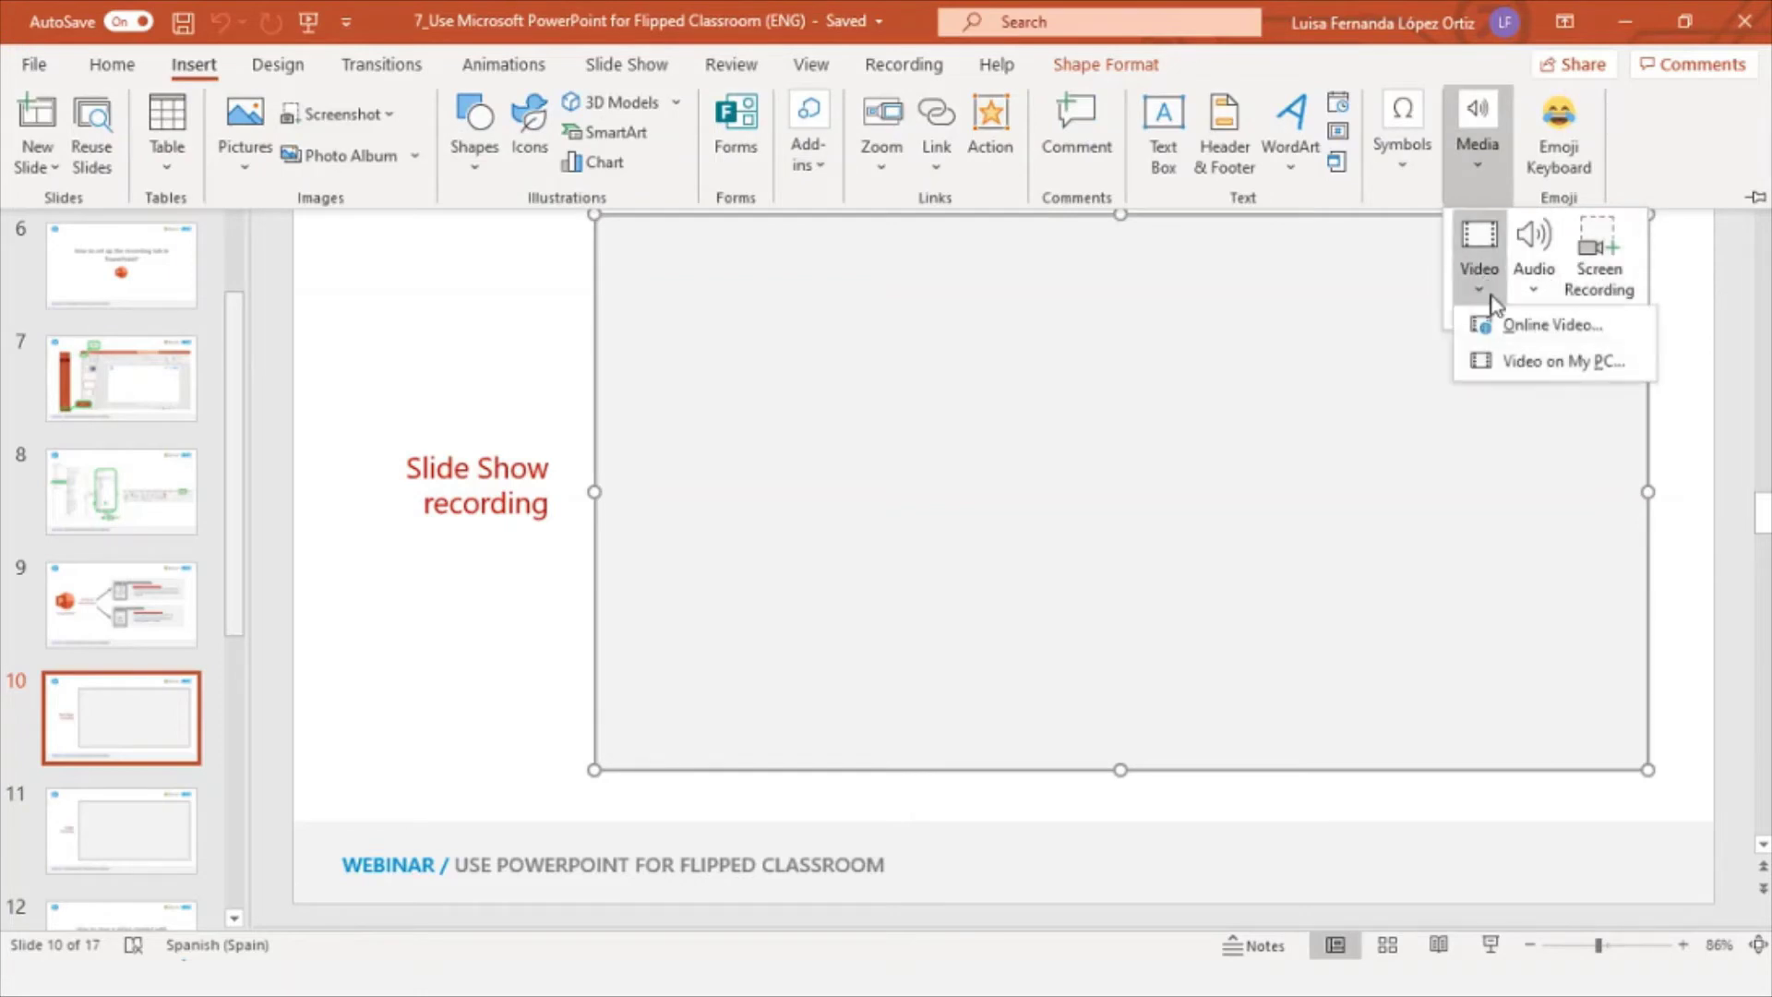
click(1525, 352)
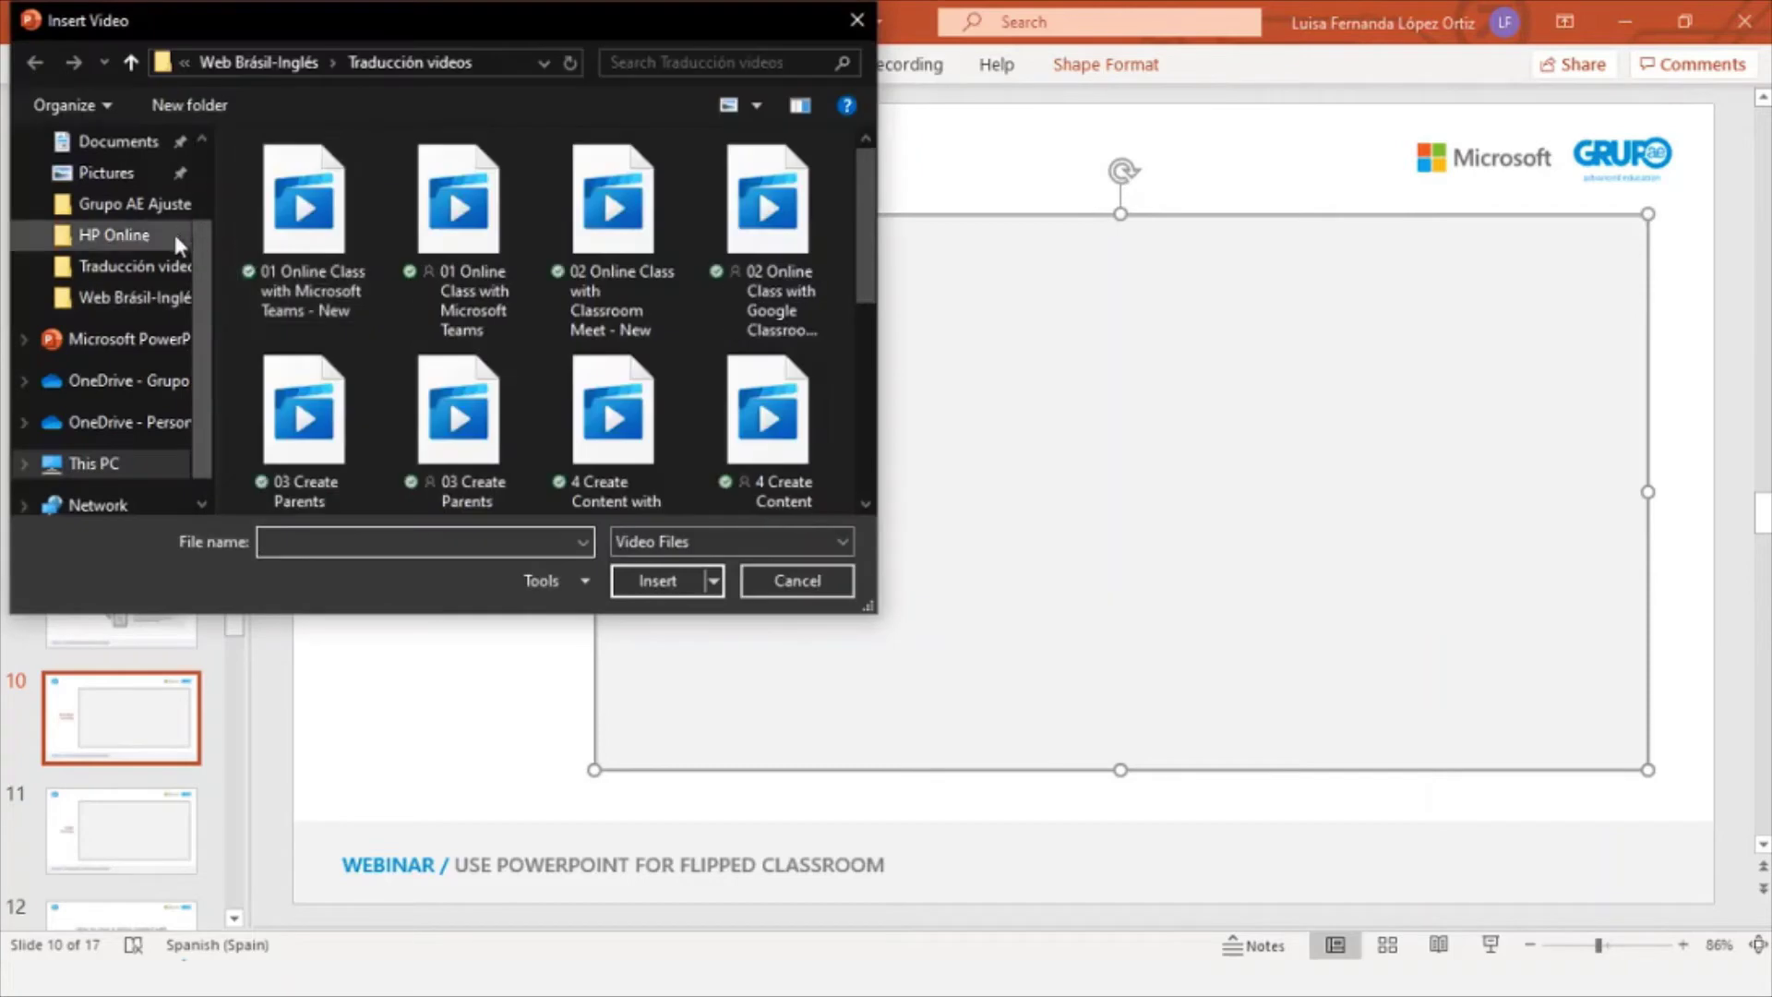
scroll(120, 258, up, 1)
click(126, 212)
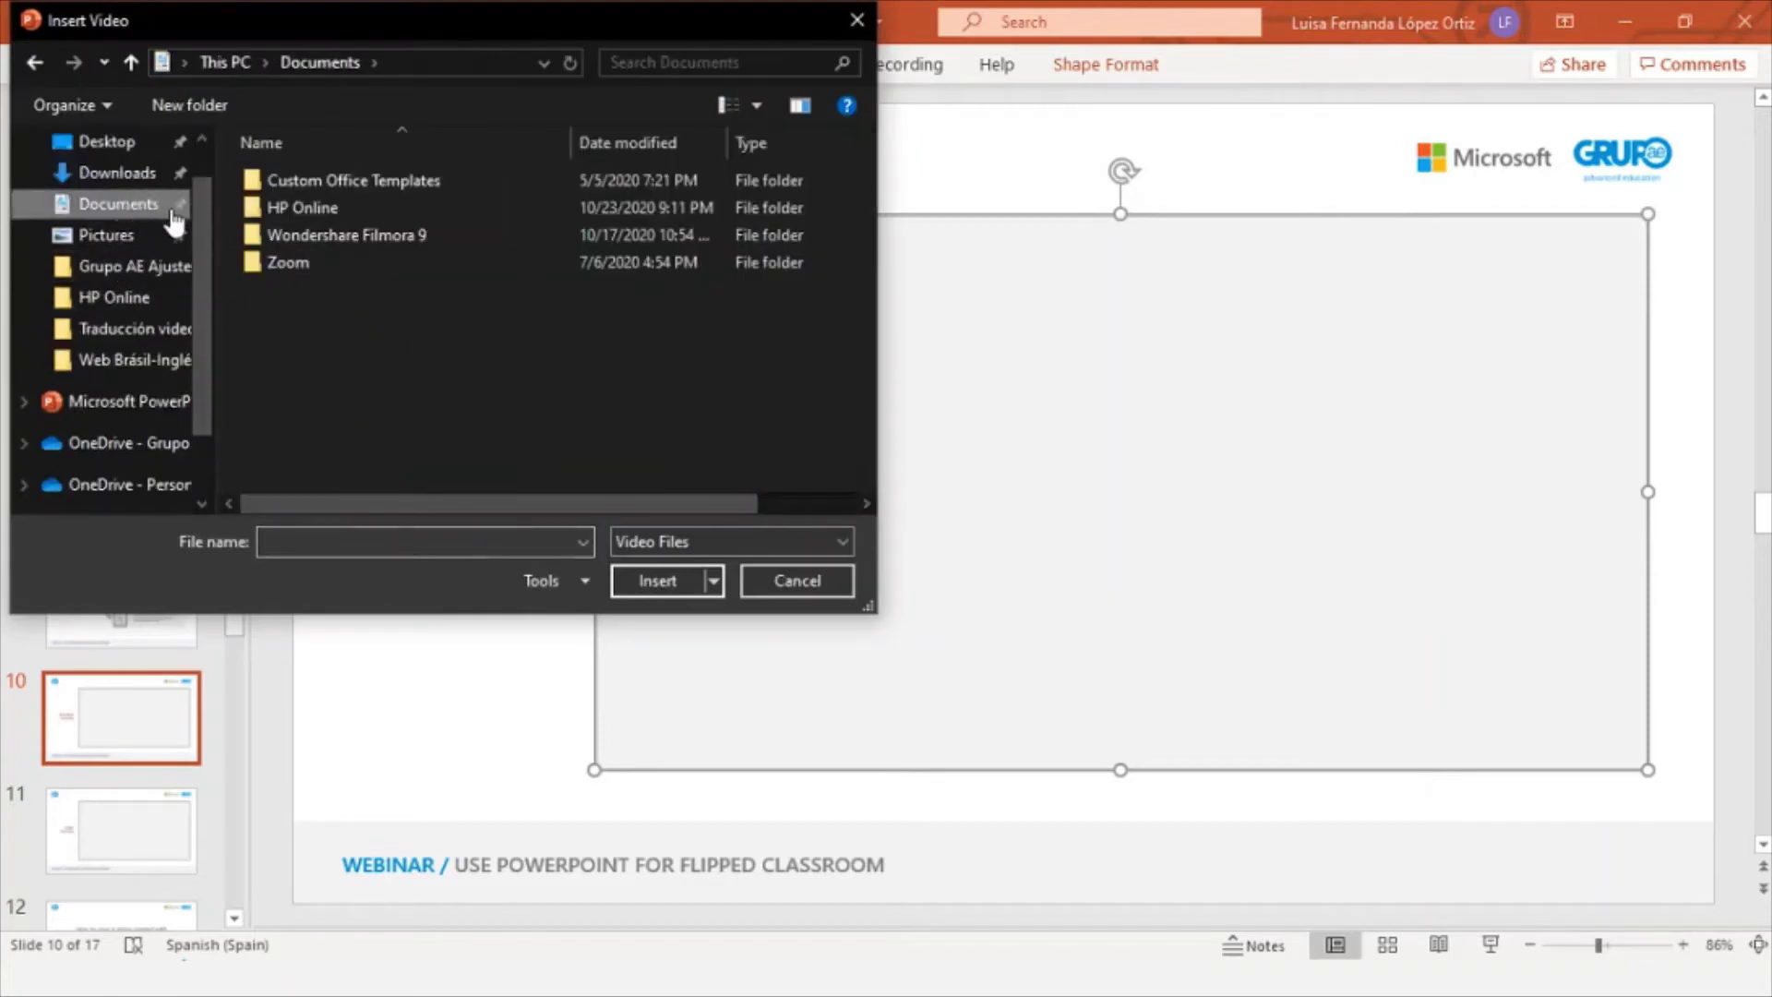
double_click(285, 218)
click(314, 226)
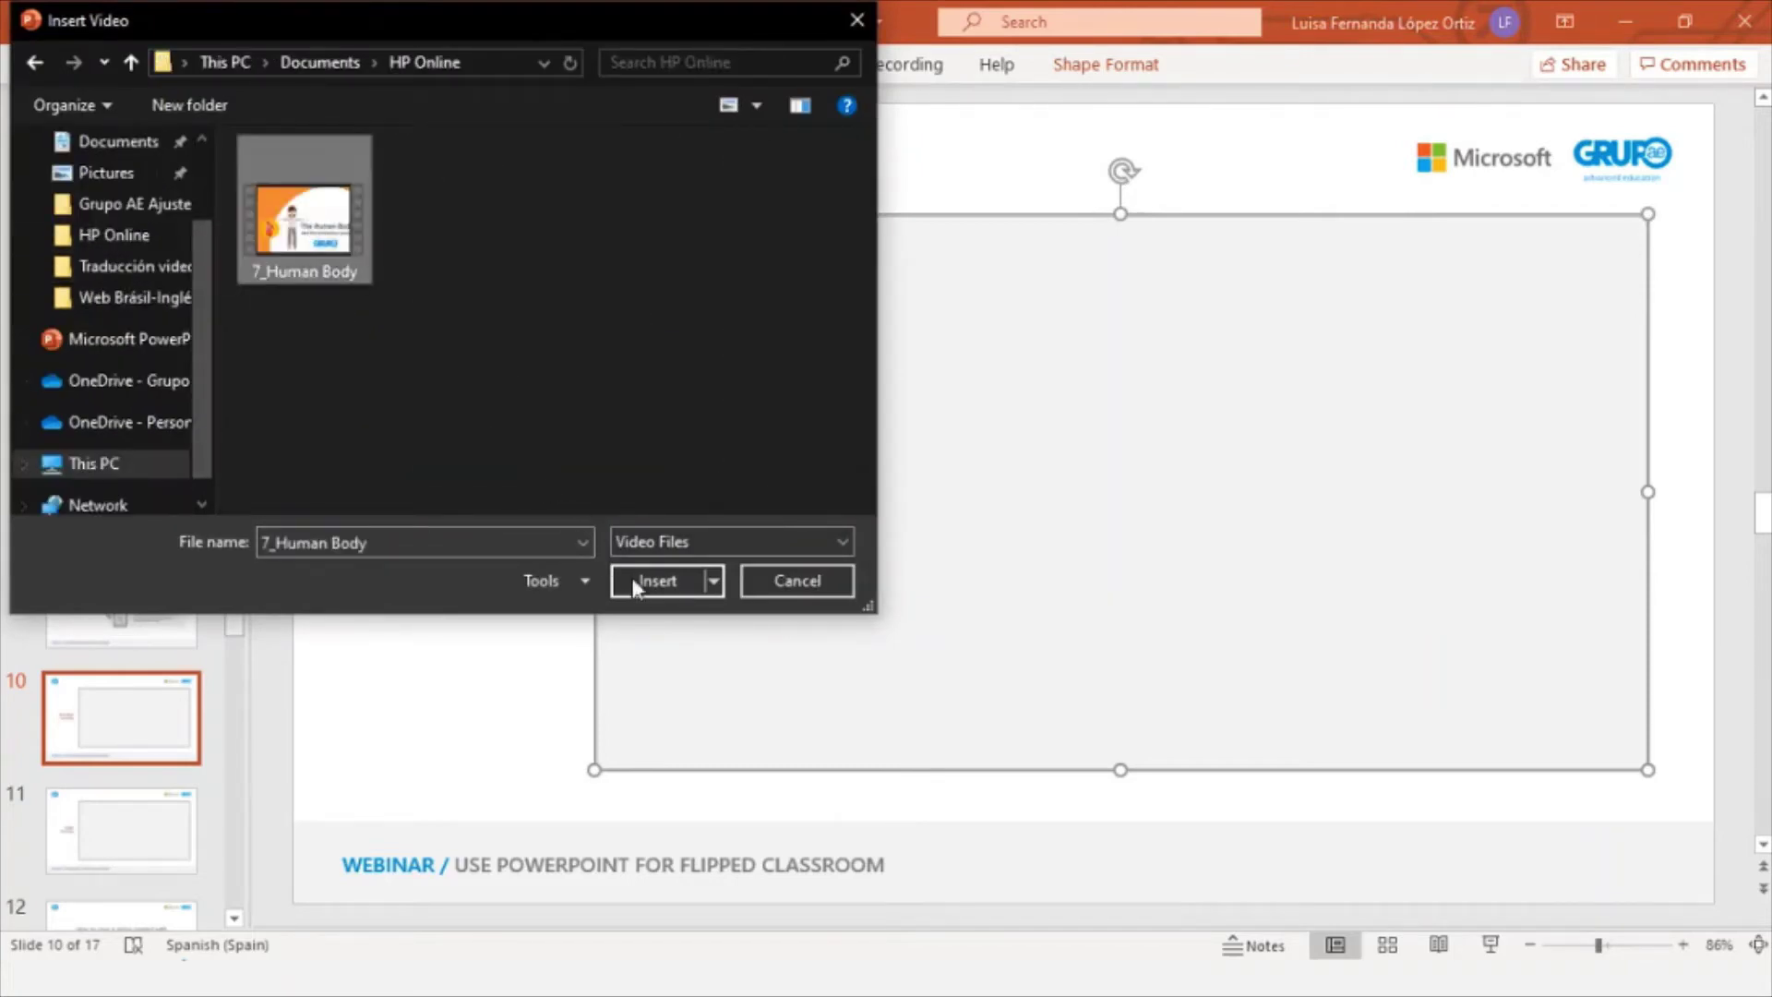
click(679, 582)
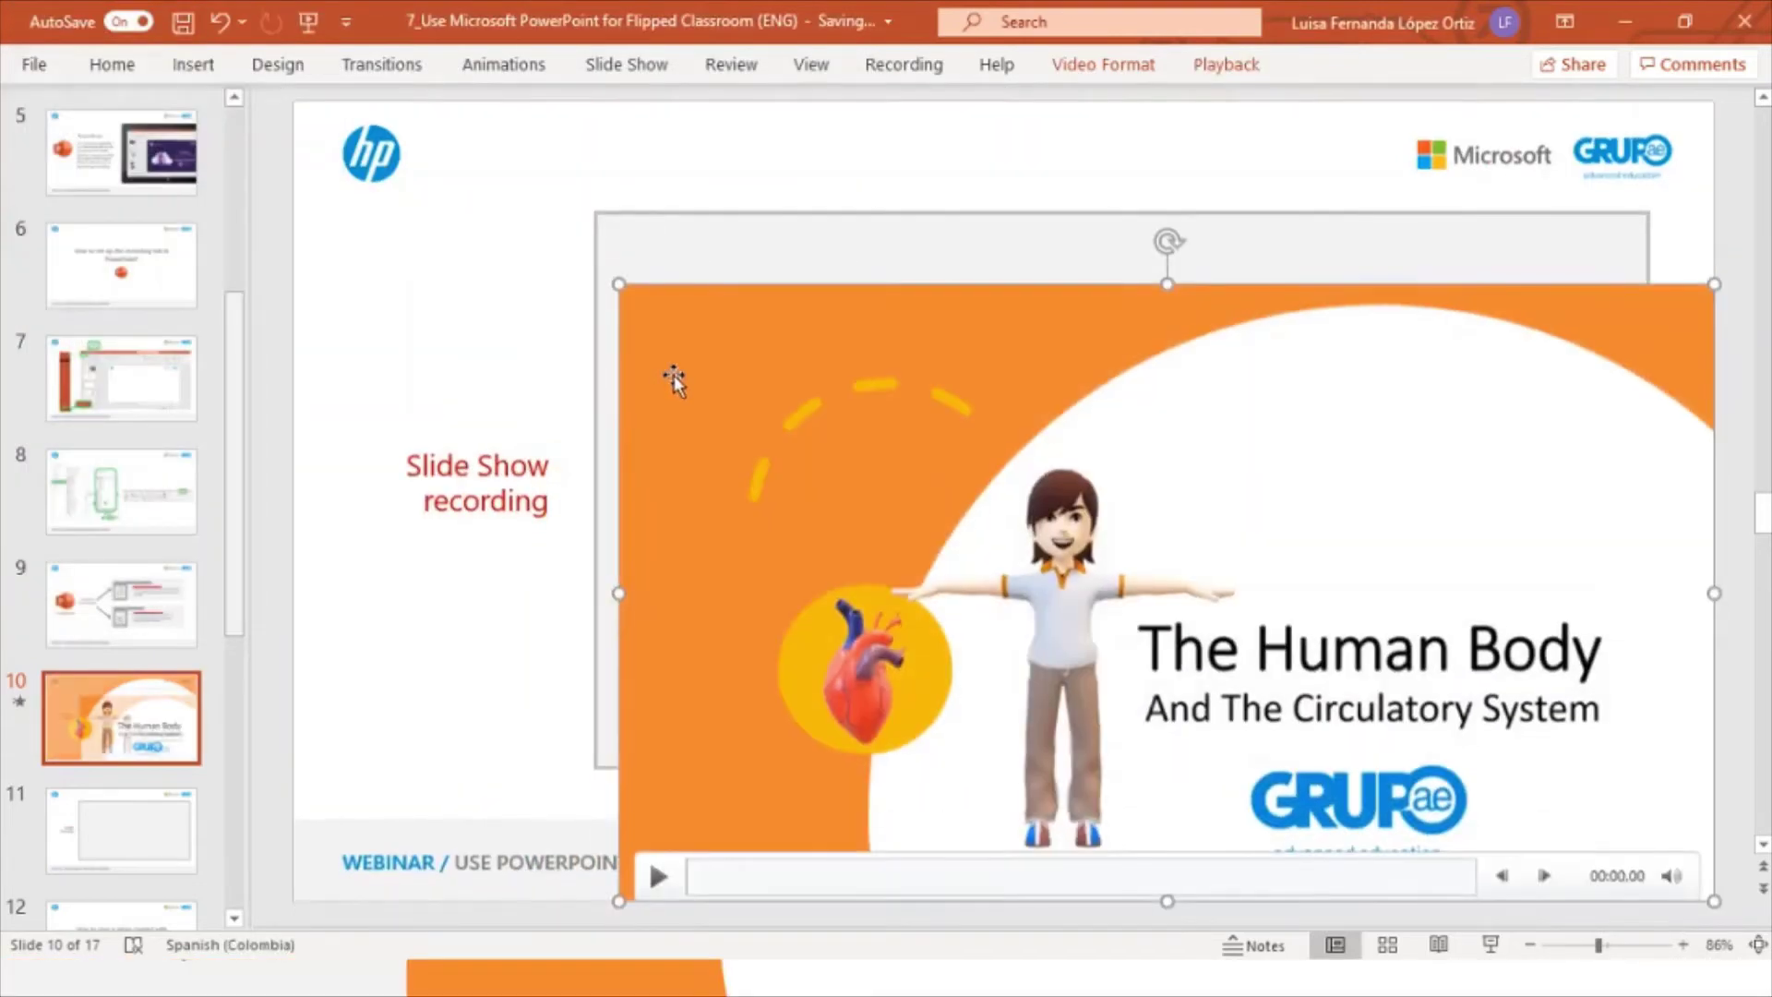
Step: Move and shrink the Human Body video into the slide 10 frame, preview it, then go to slide 11
drag(672, 379, 649, 296)
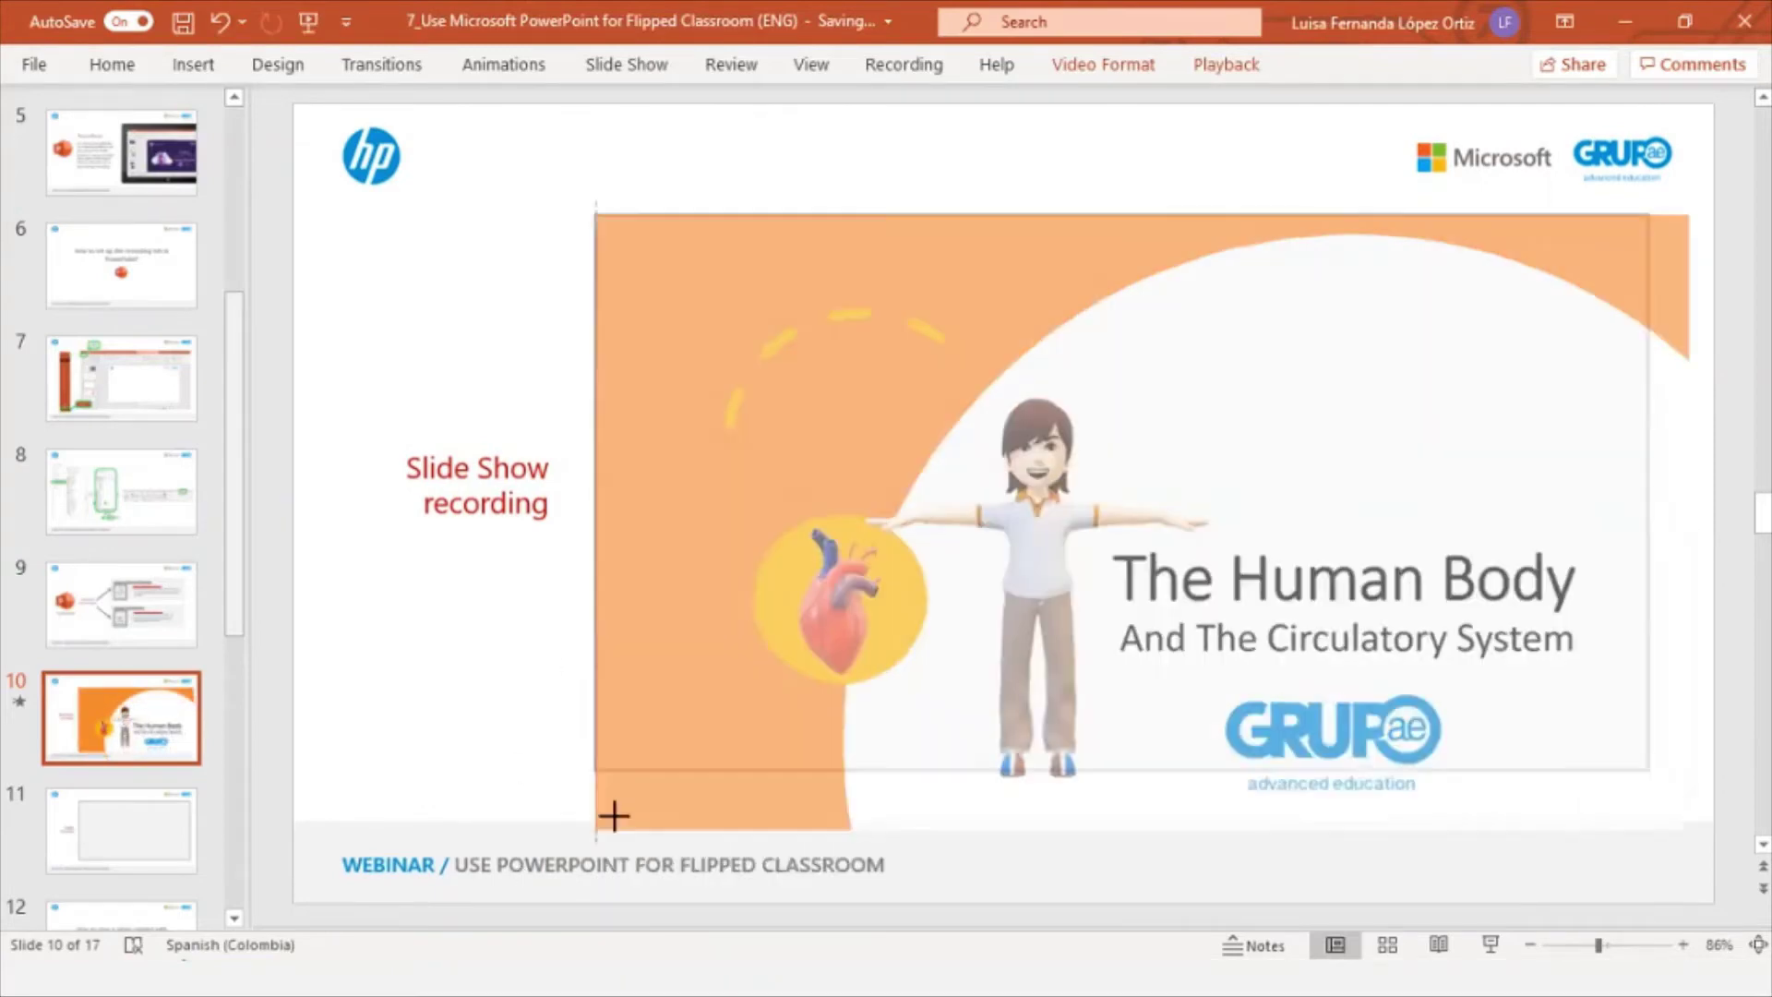
drag(614, 816, 703, 749)
drag(830, 606, 753, 602)
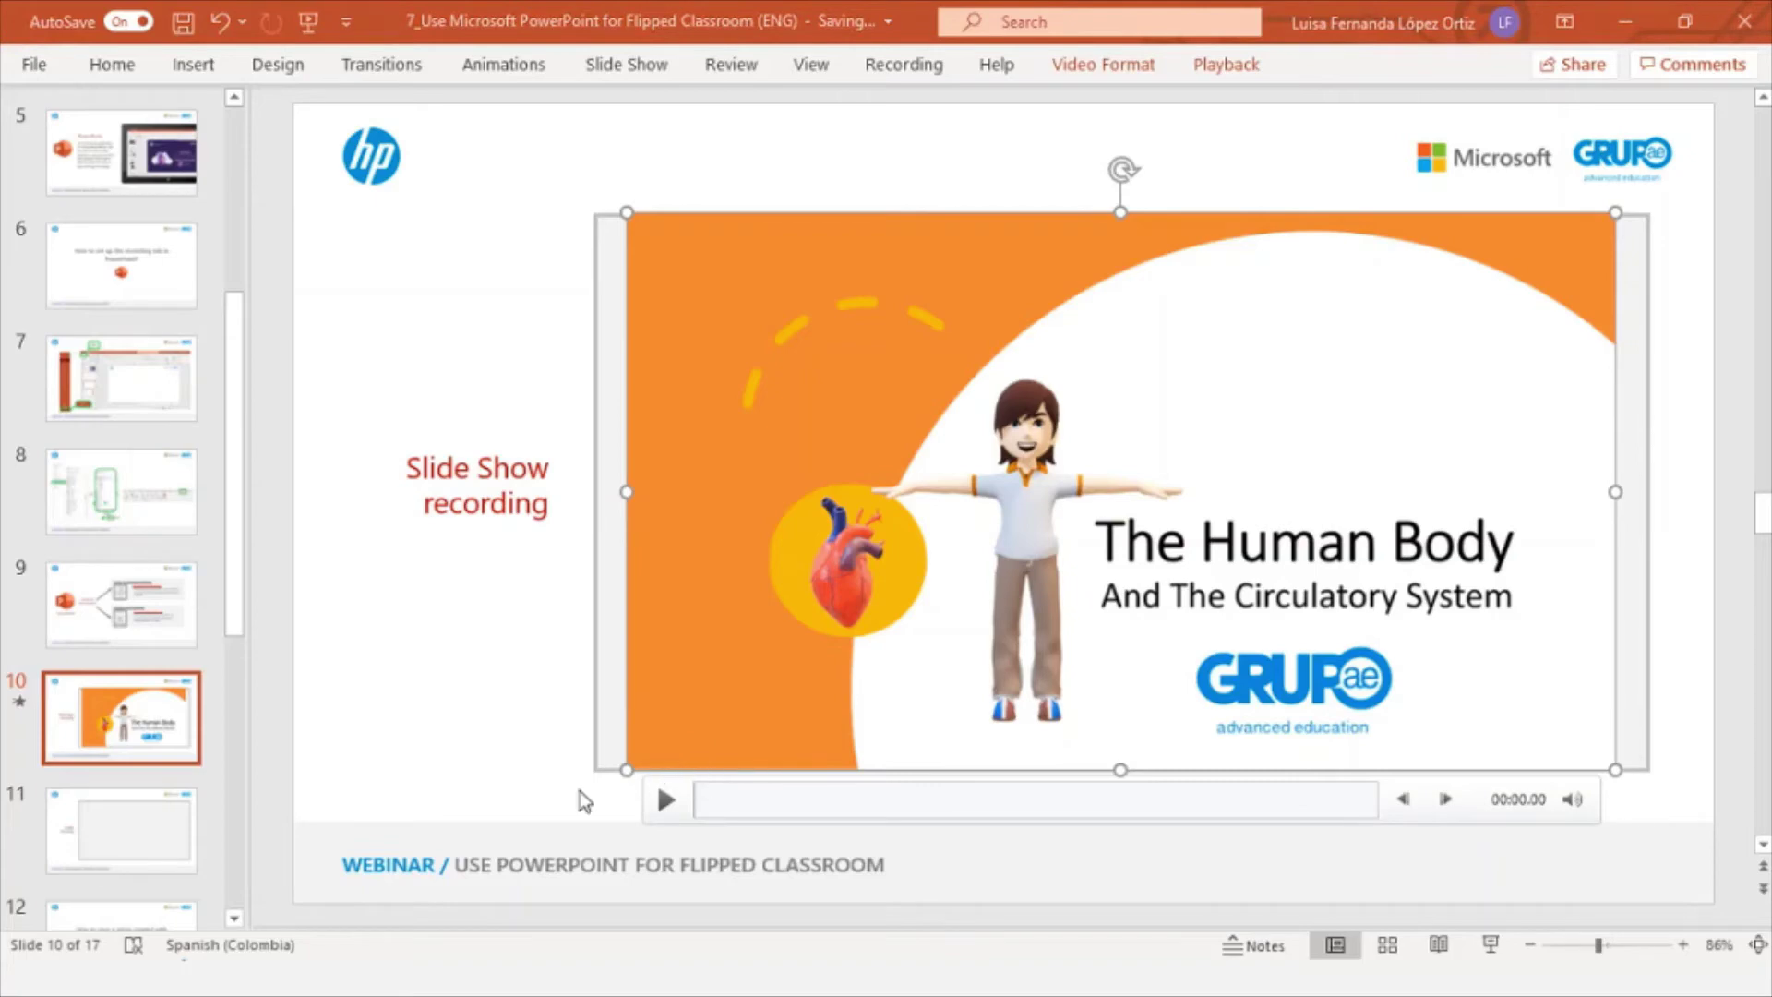
click(667, 801)
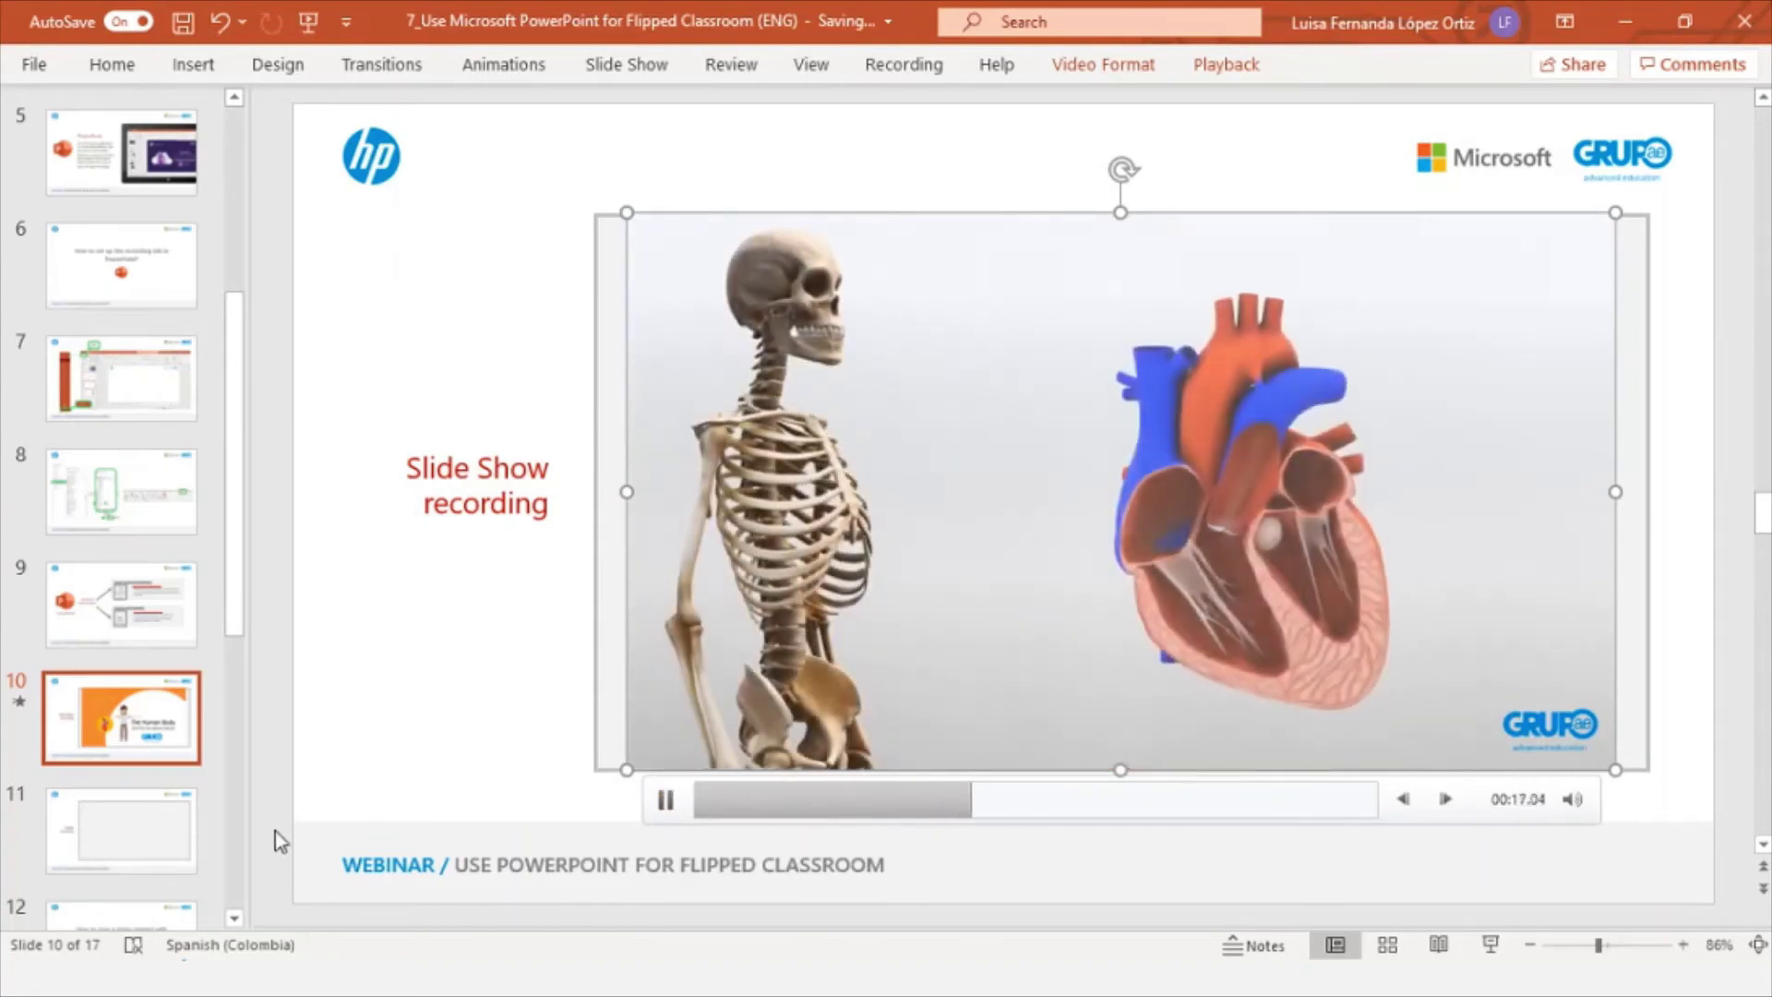
click(147, 842)
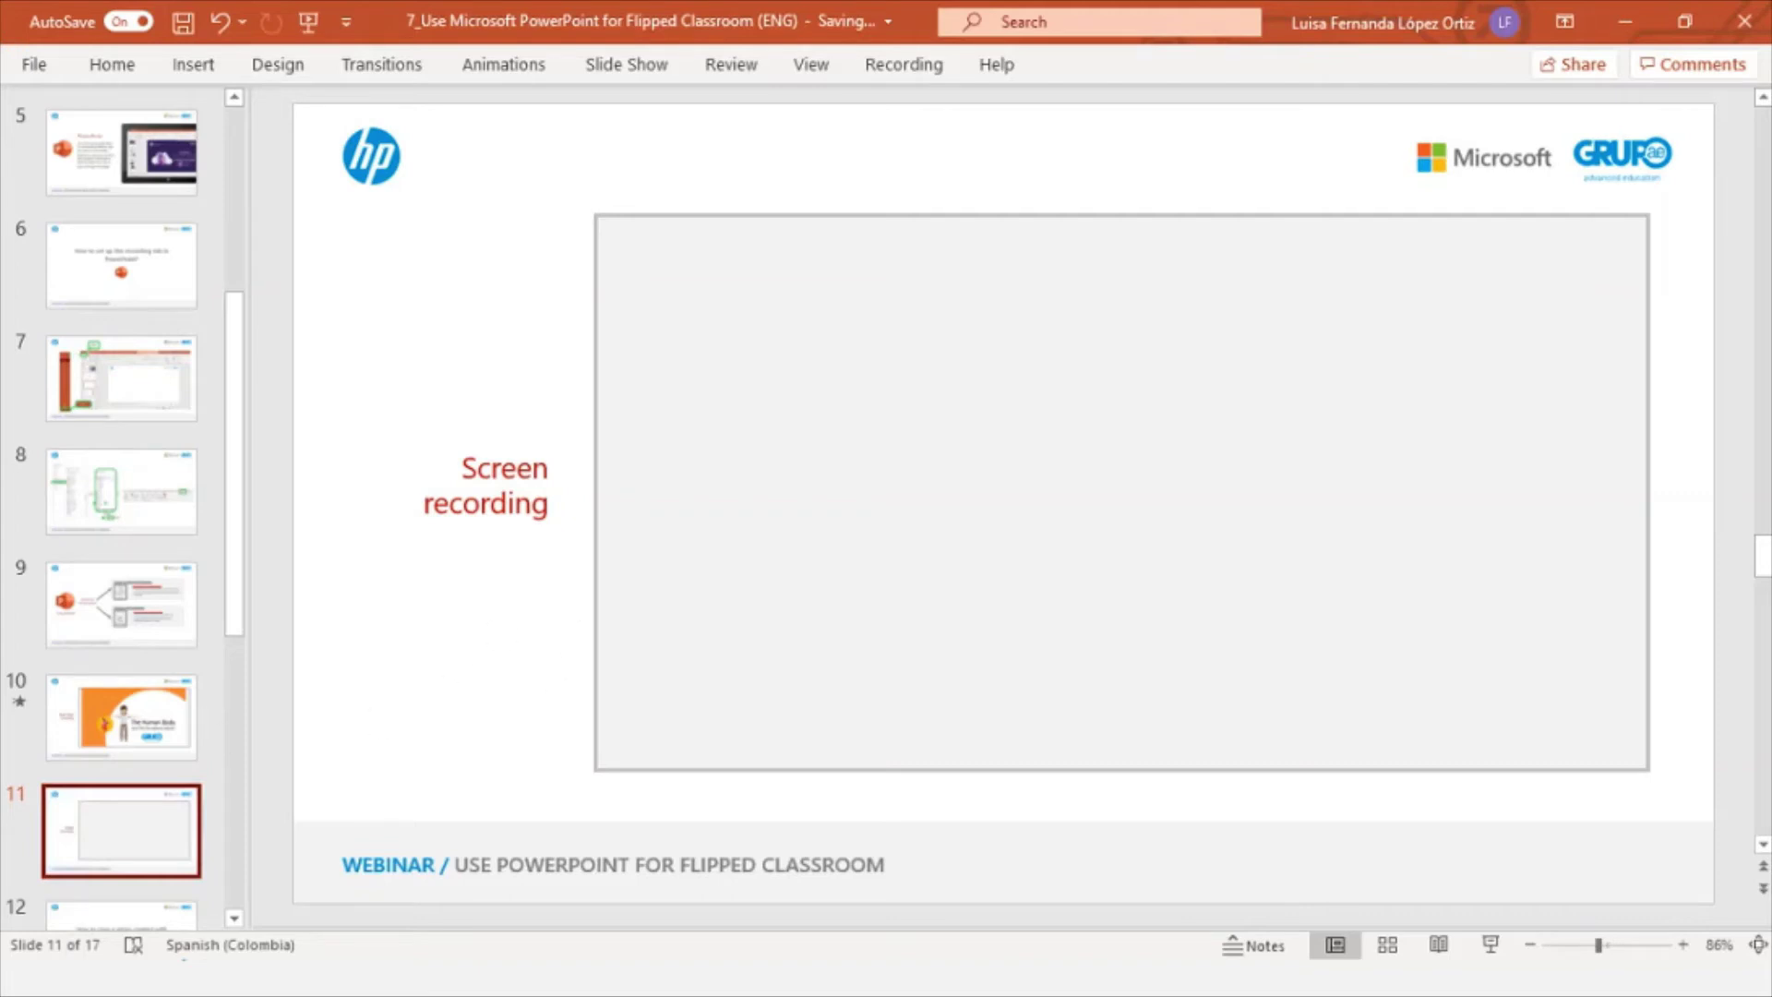
Step: Start a Screen Recording with the entire screen selected as the capture area
click(916, 72)
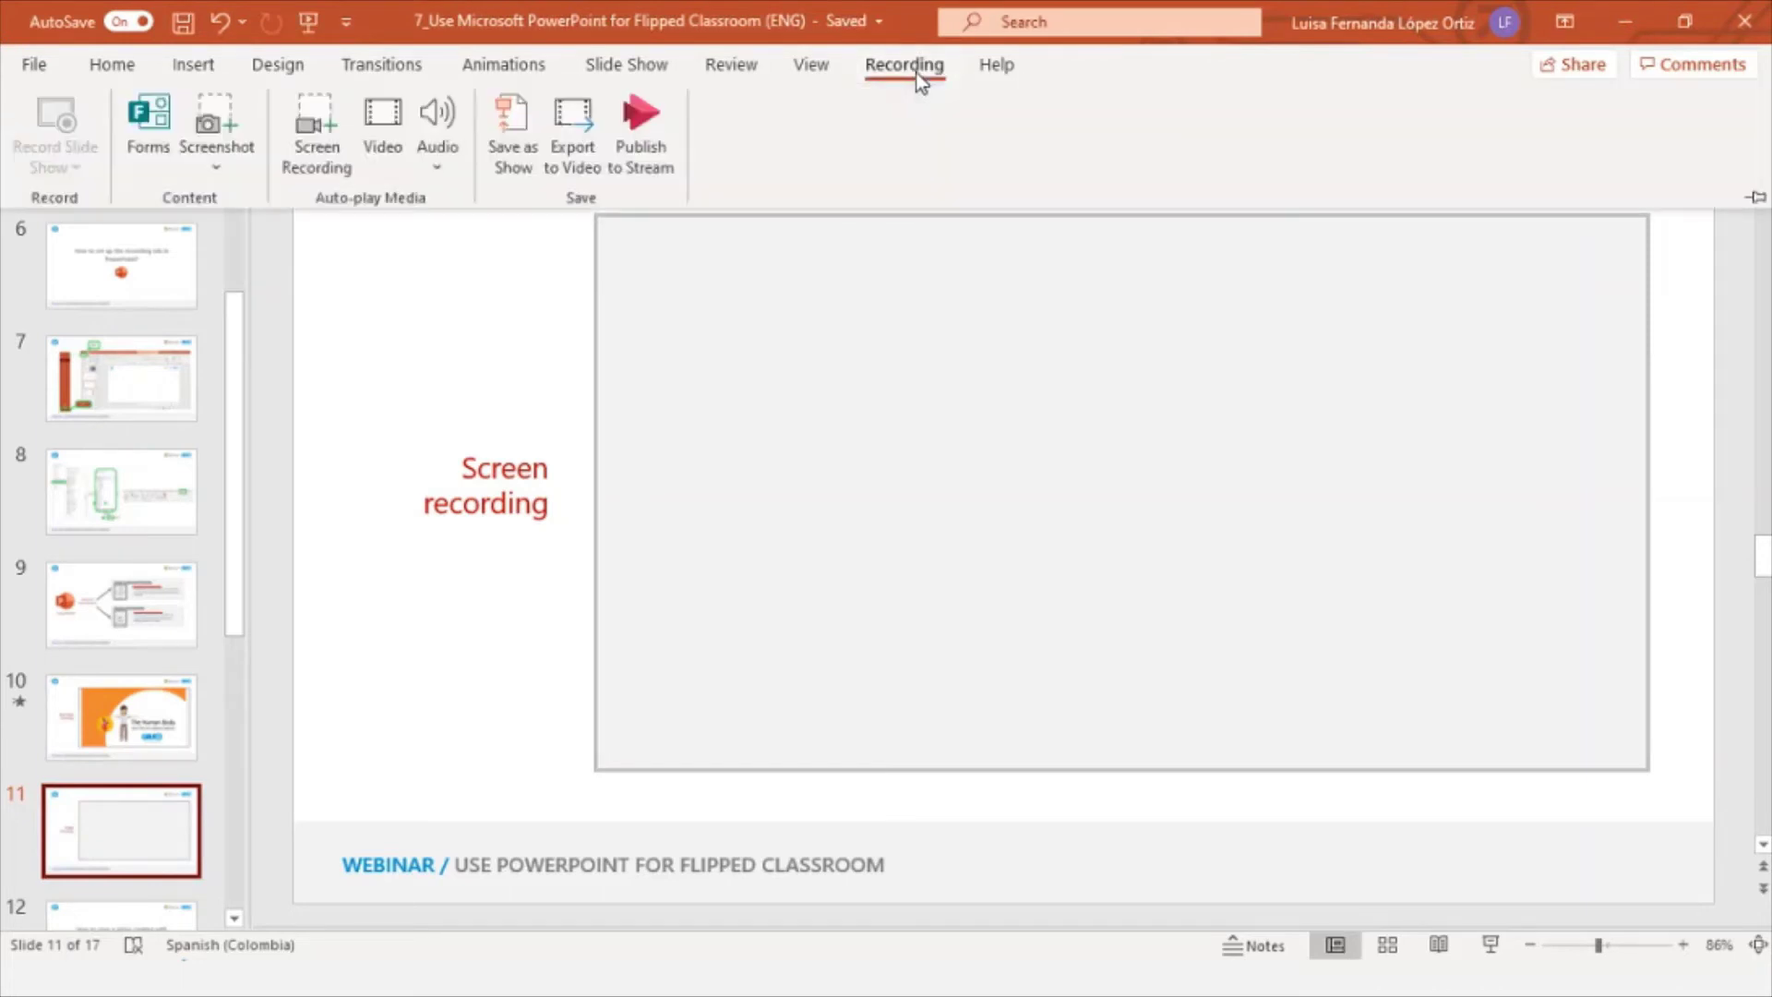
click(316, 134)
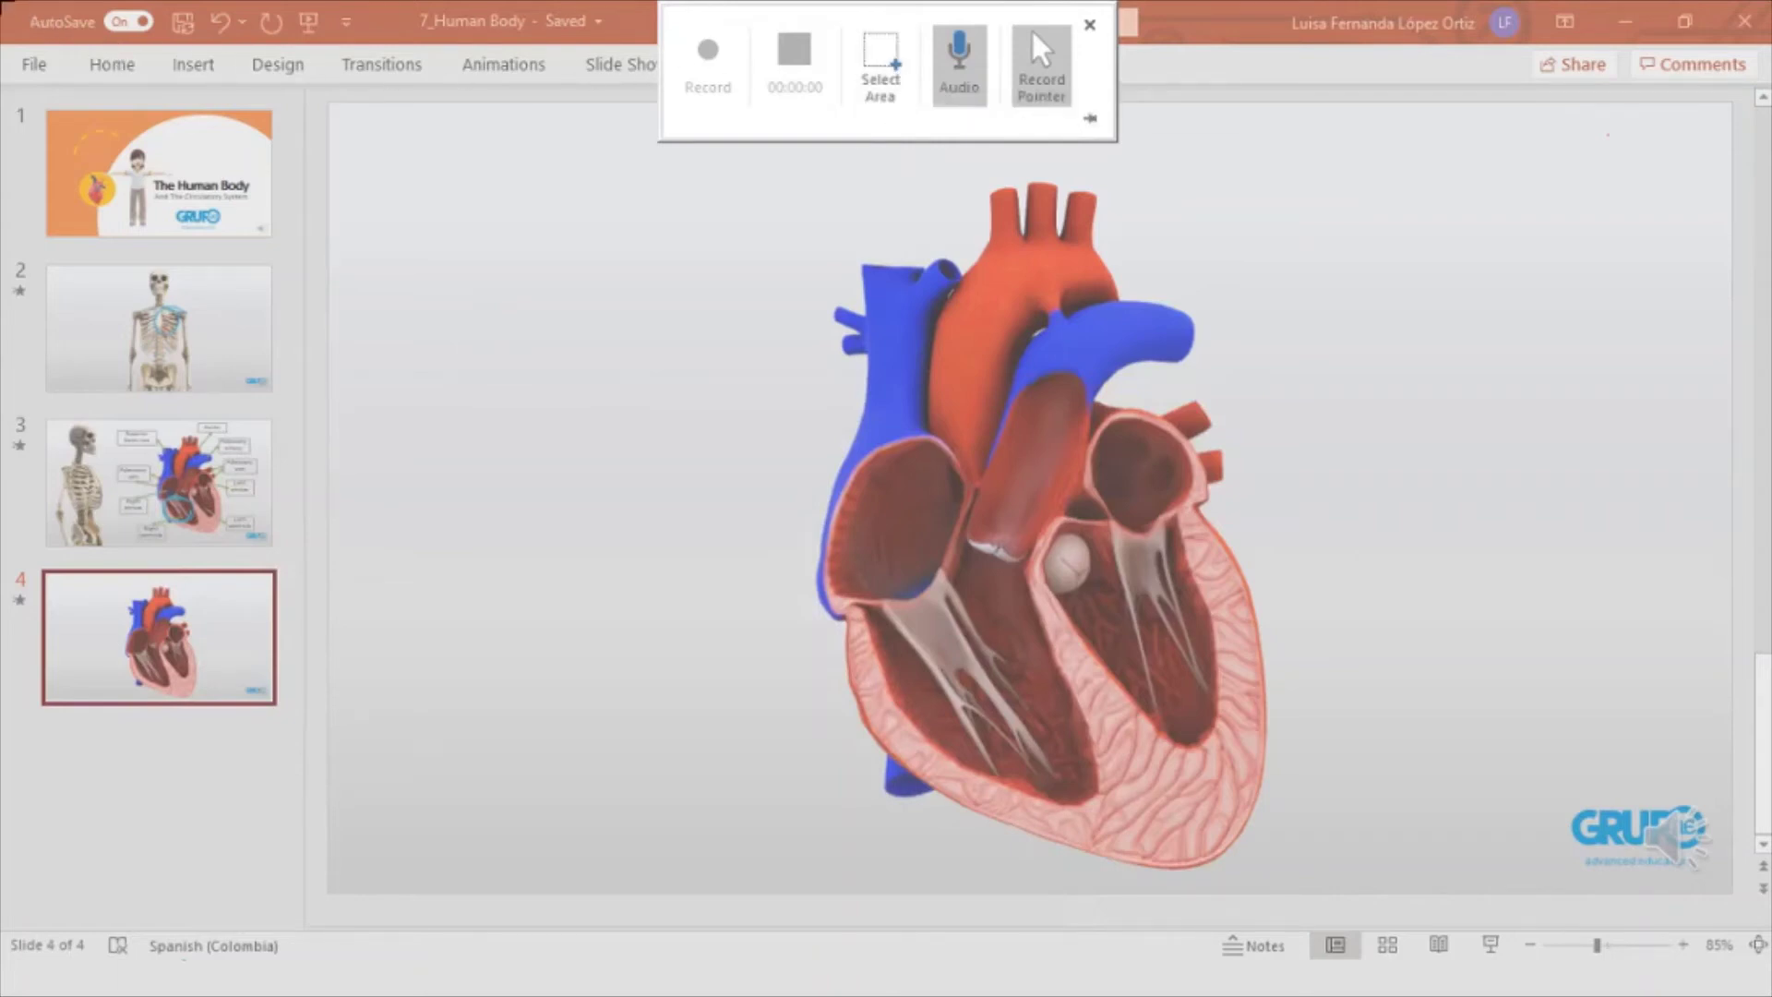
drag(2, 3, 1763, 990)
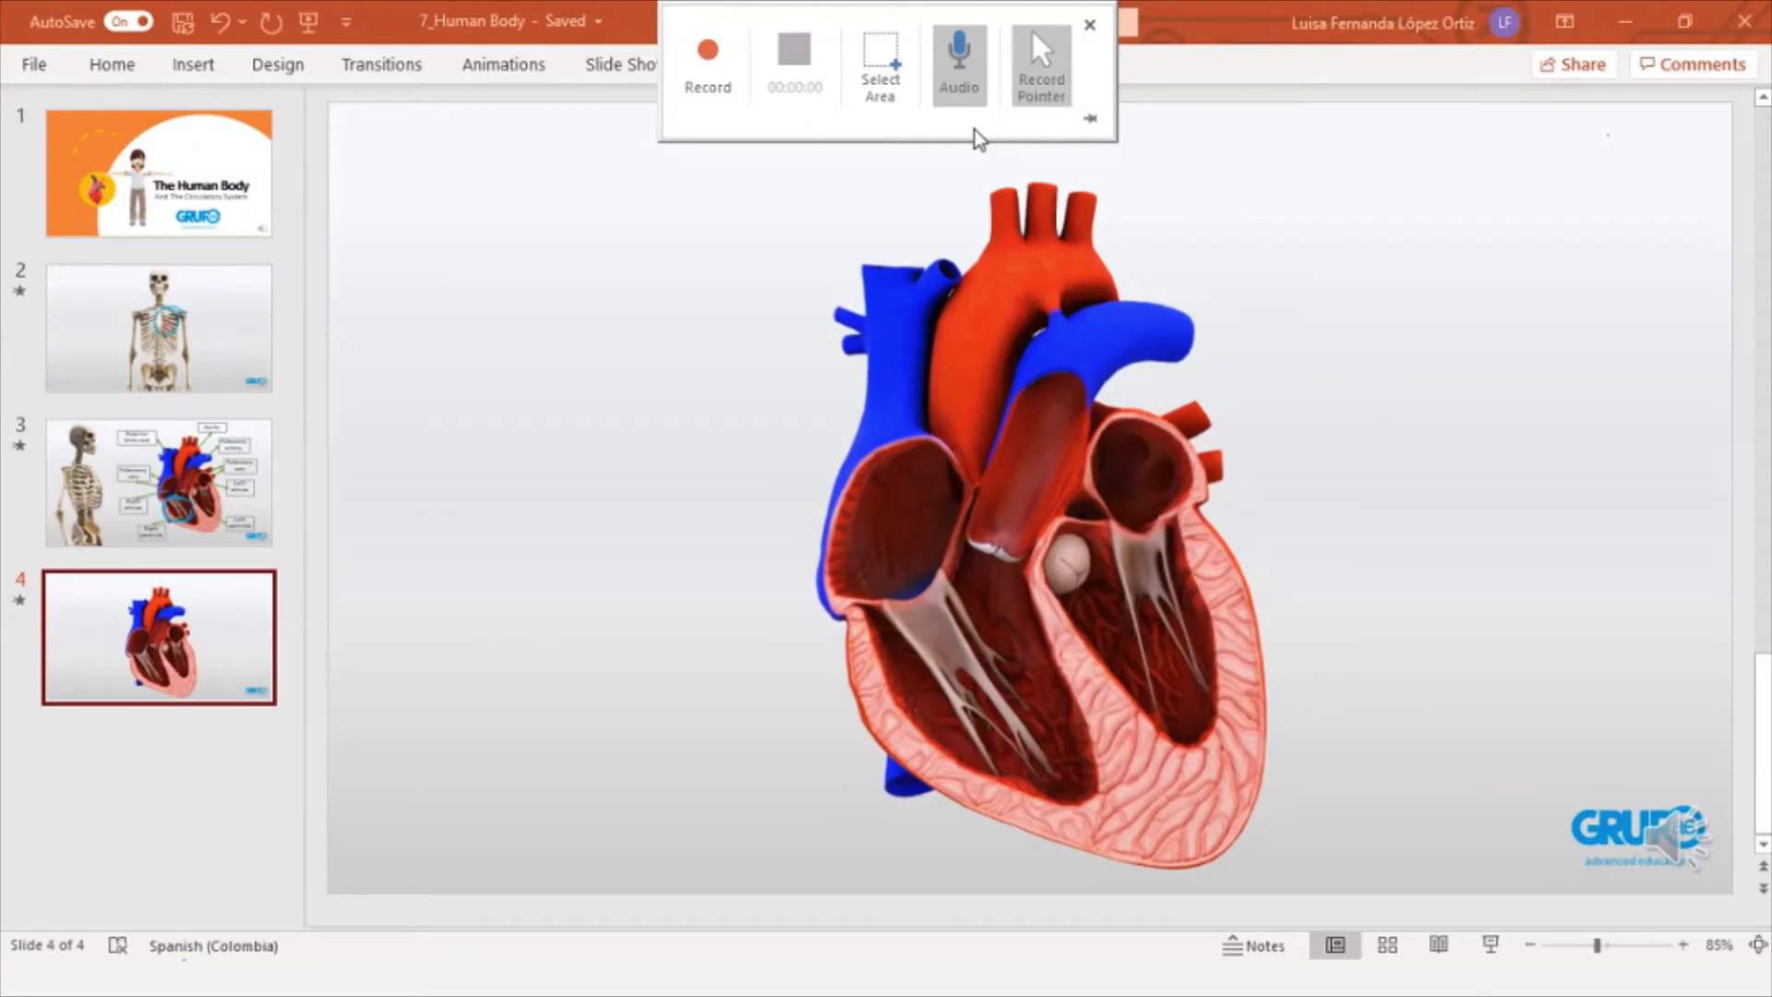
Step: Begin recording, then in Forms create a new quiz titled 'Name' with a Text question
click(710, 65)
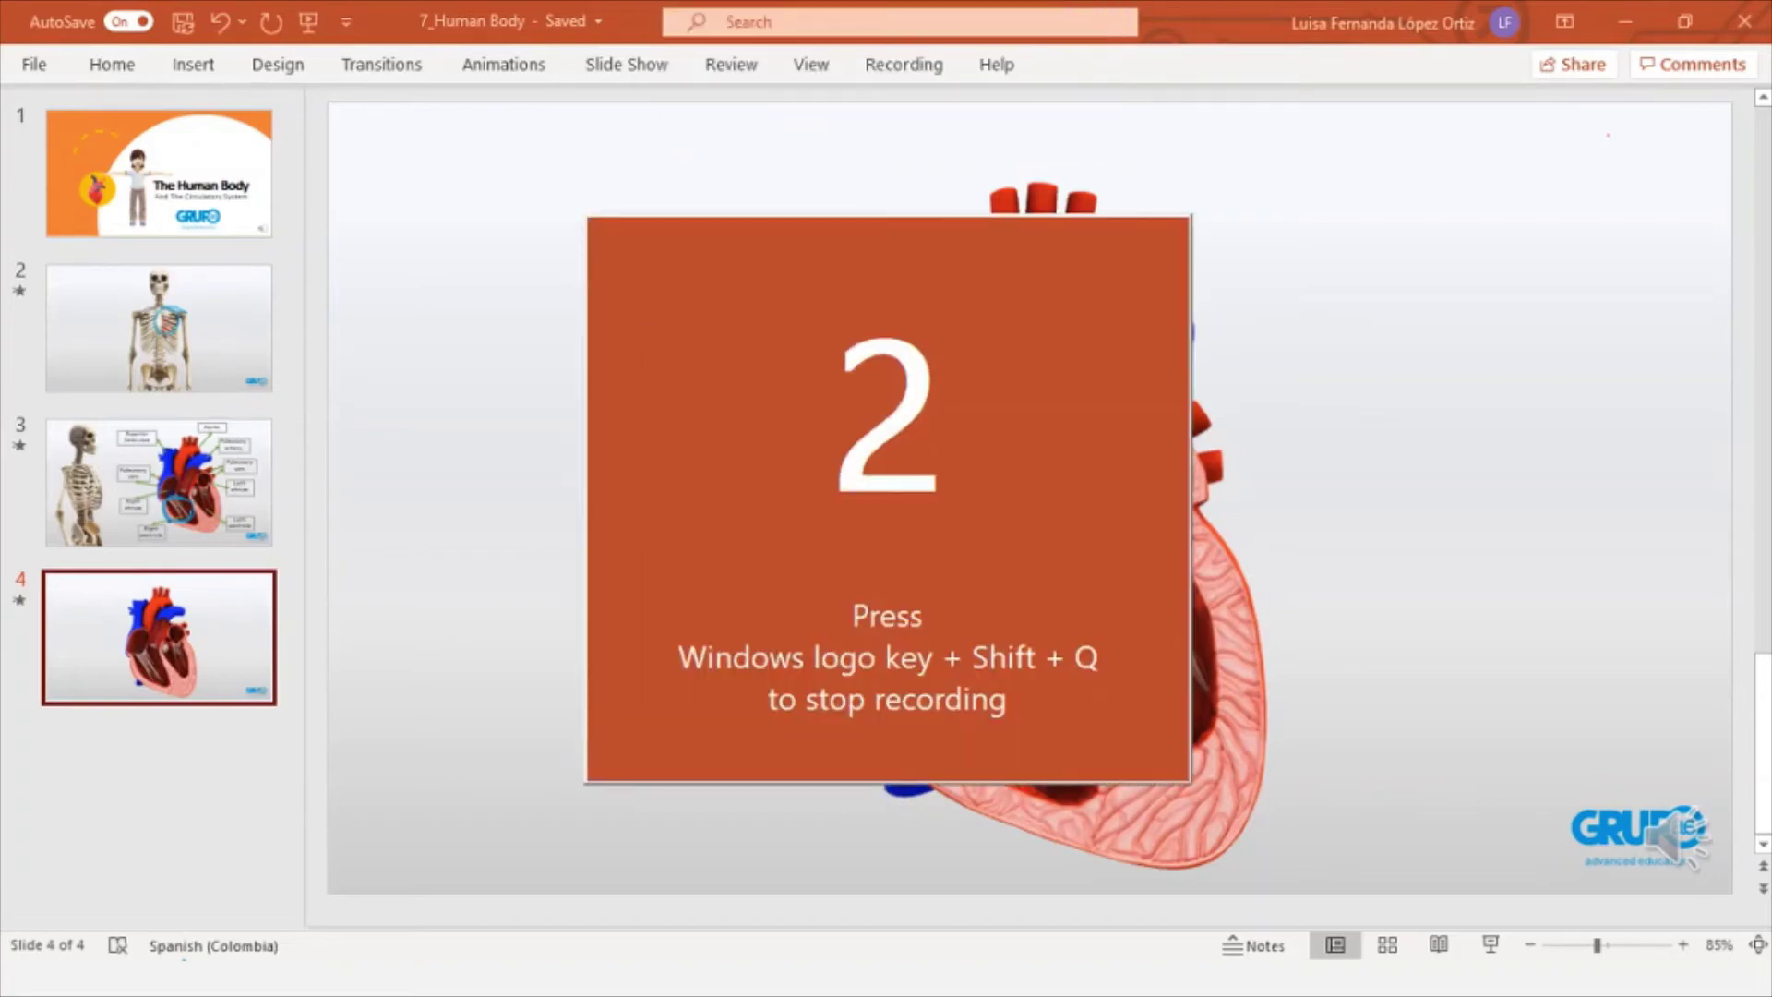
key(alt+Tab)
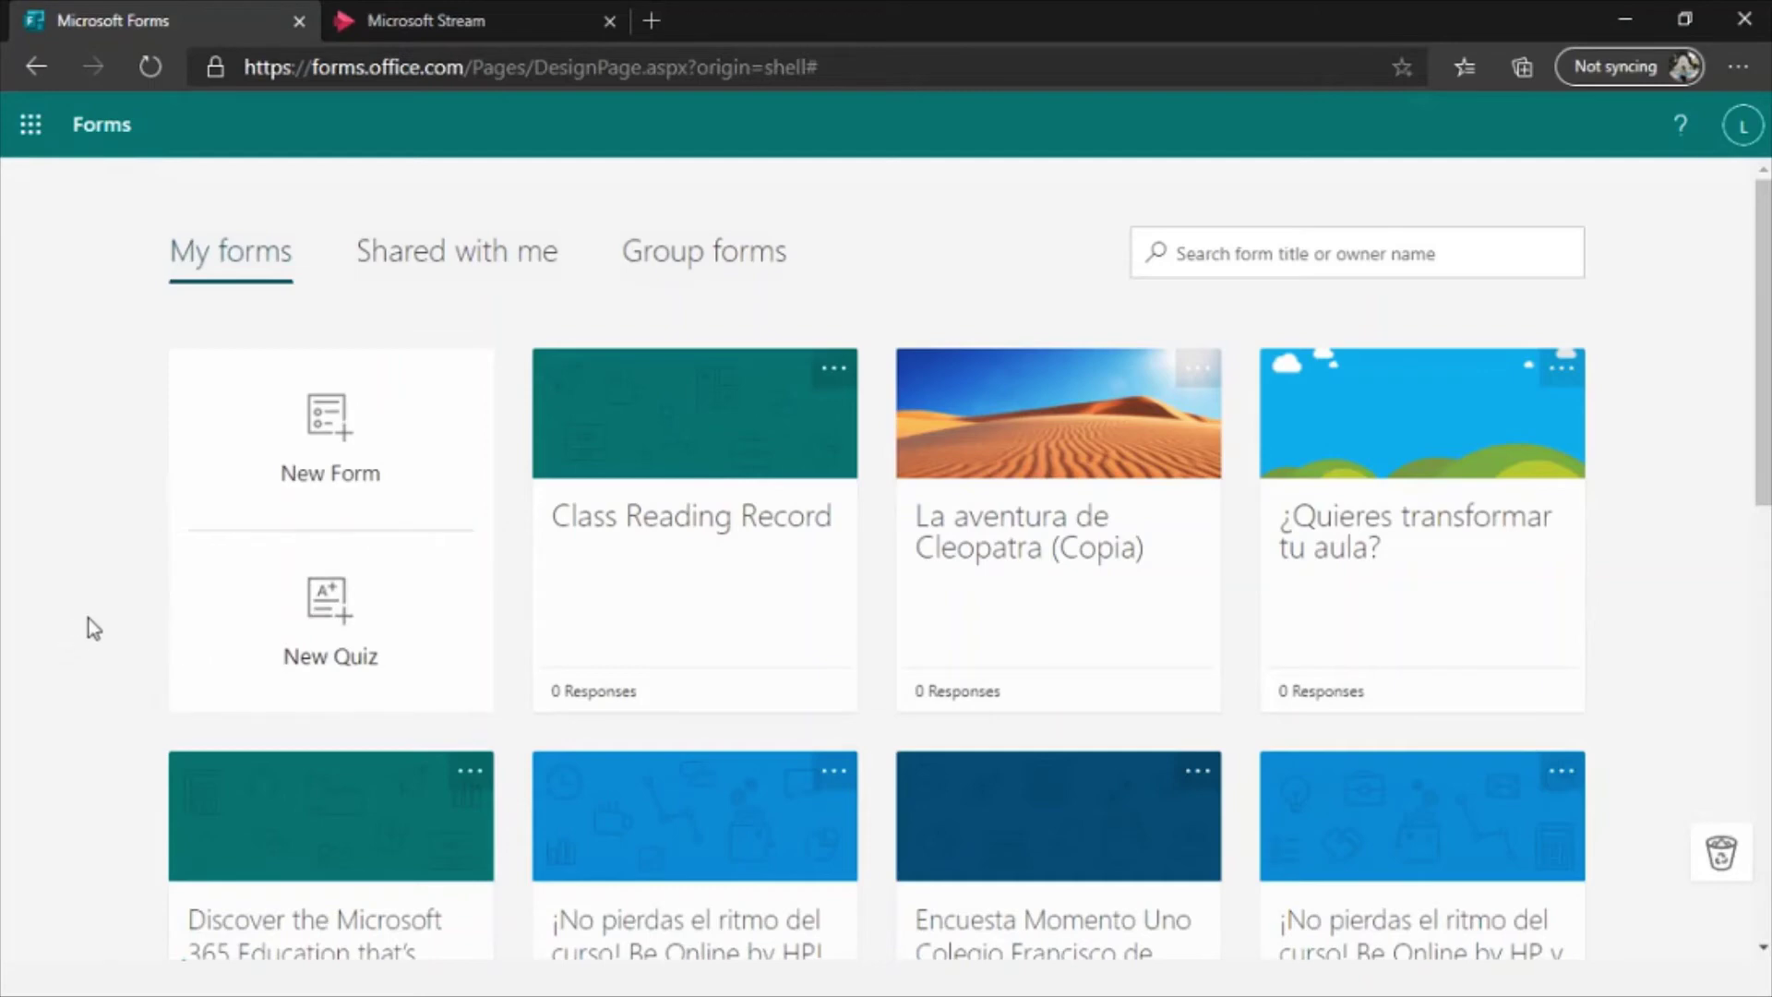
click(391, 612)
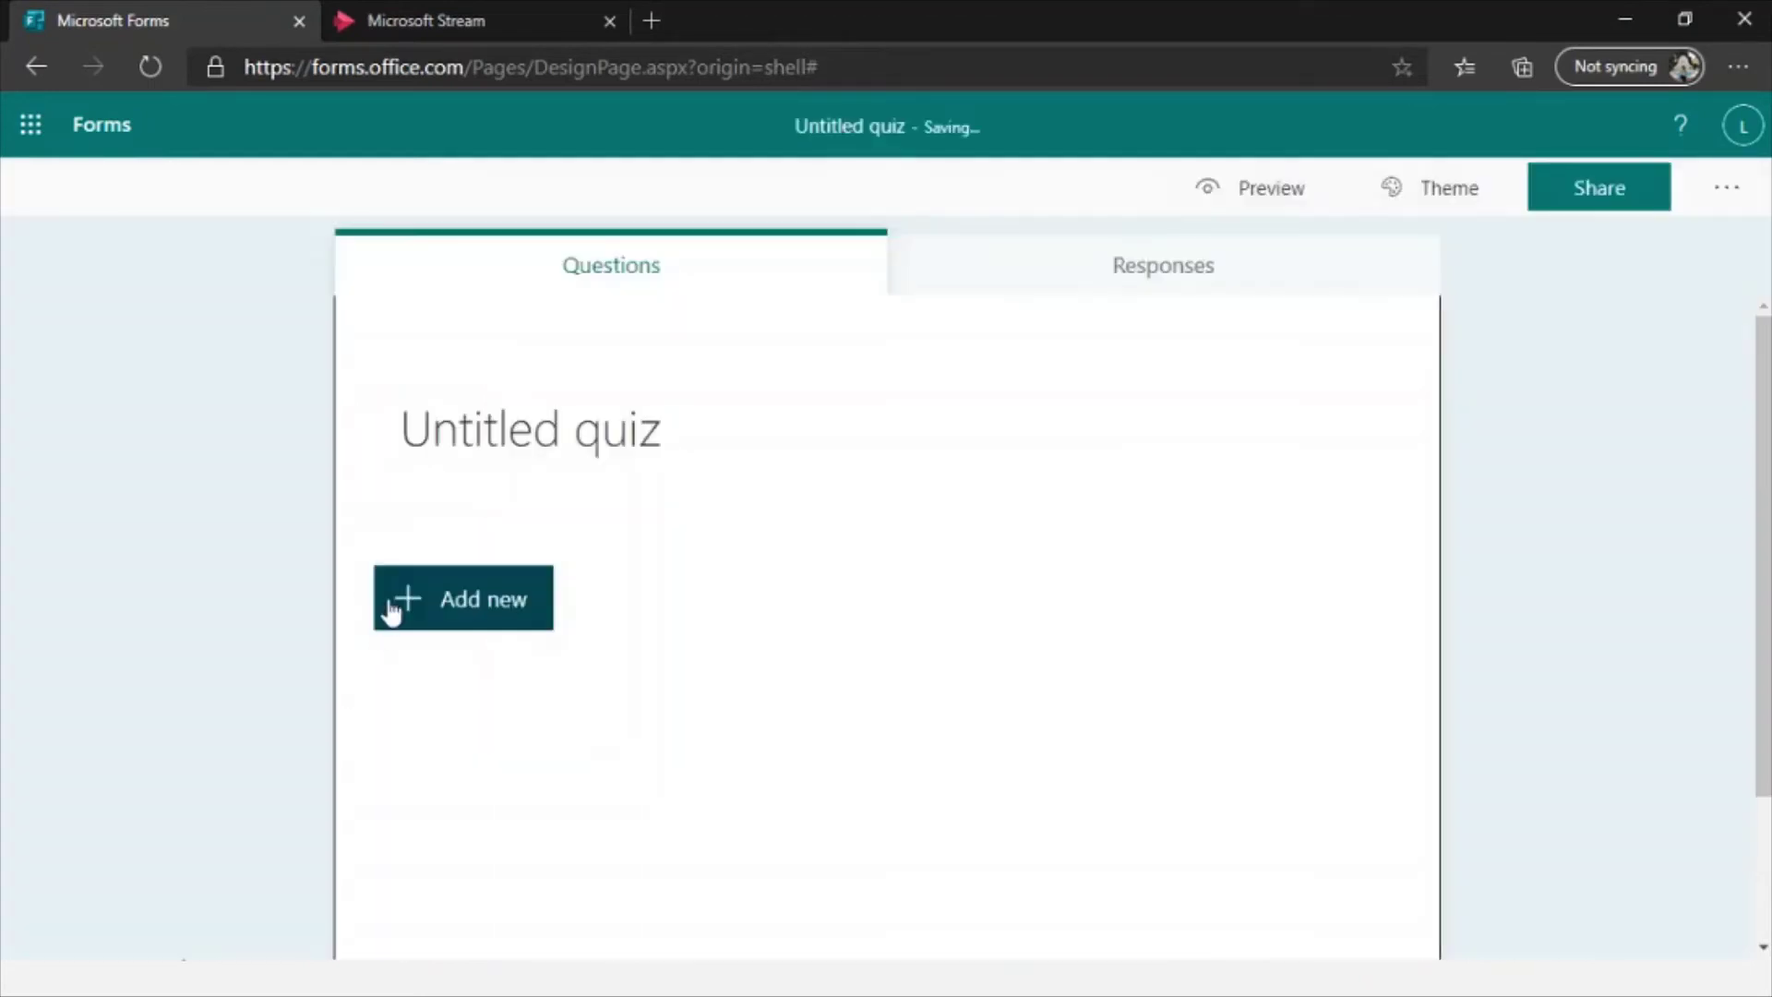
click(572, 446)
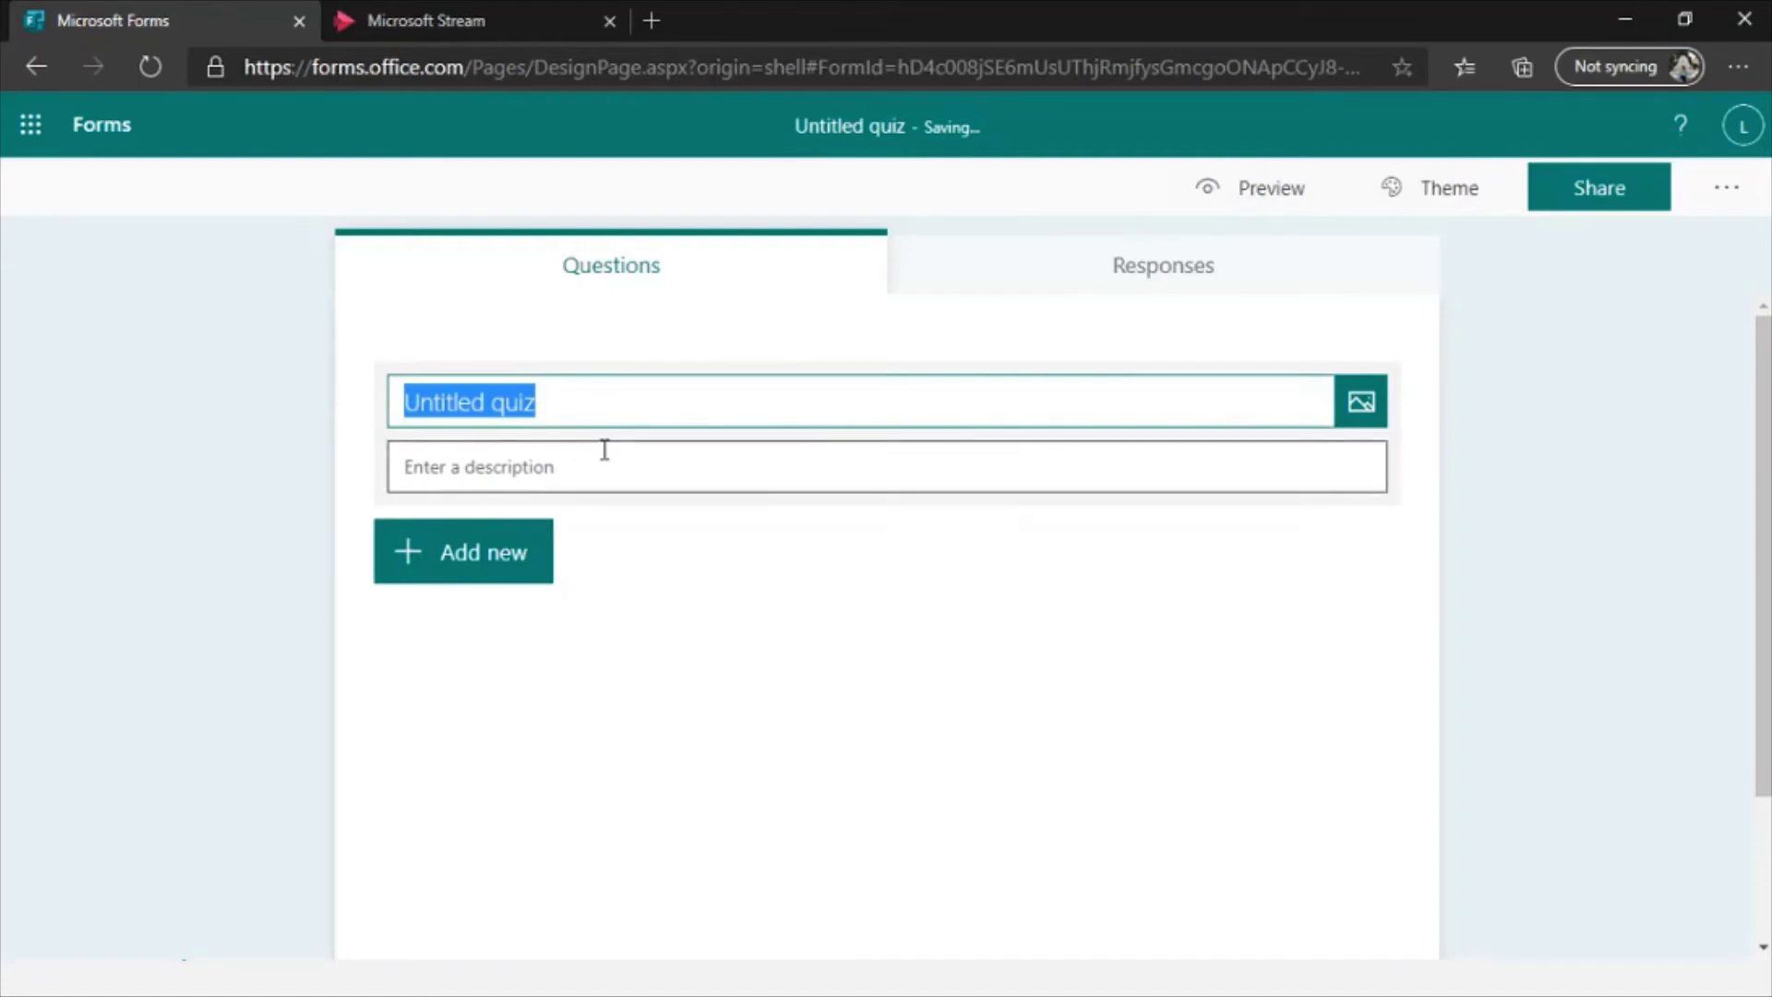
text(Name)
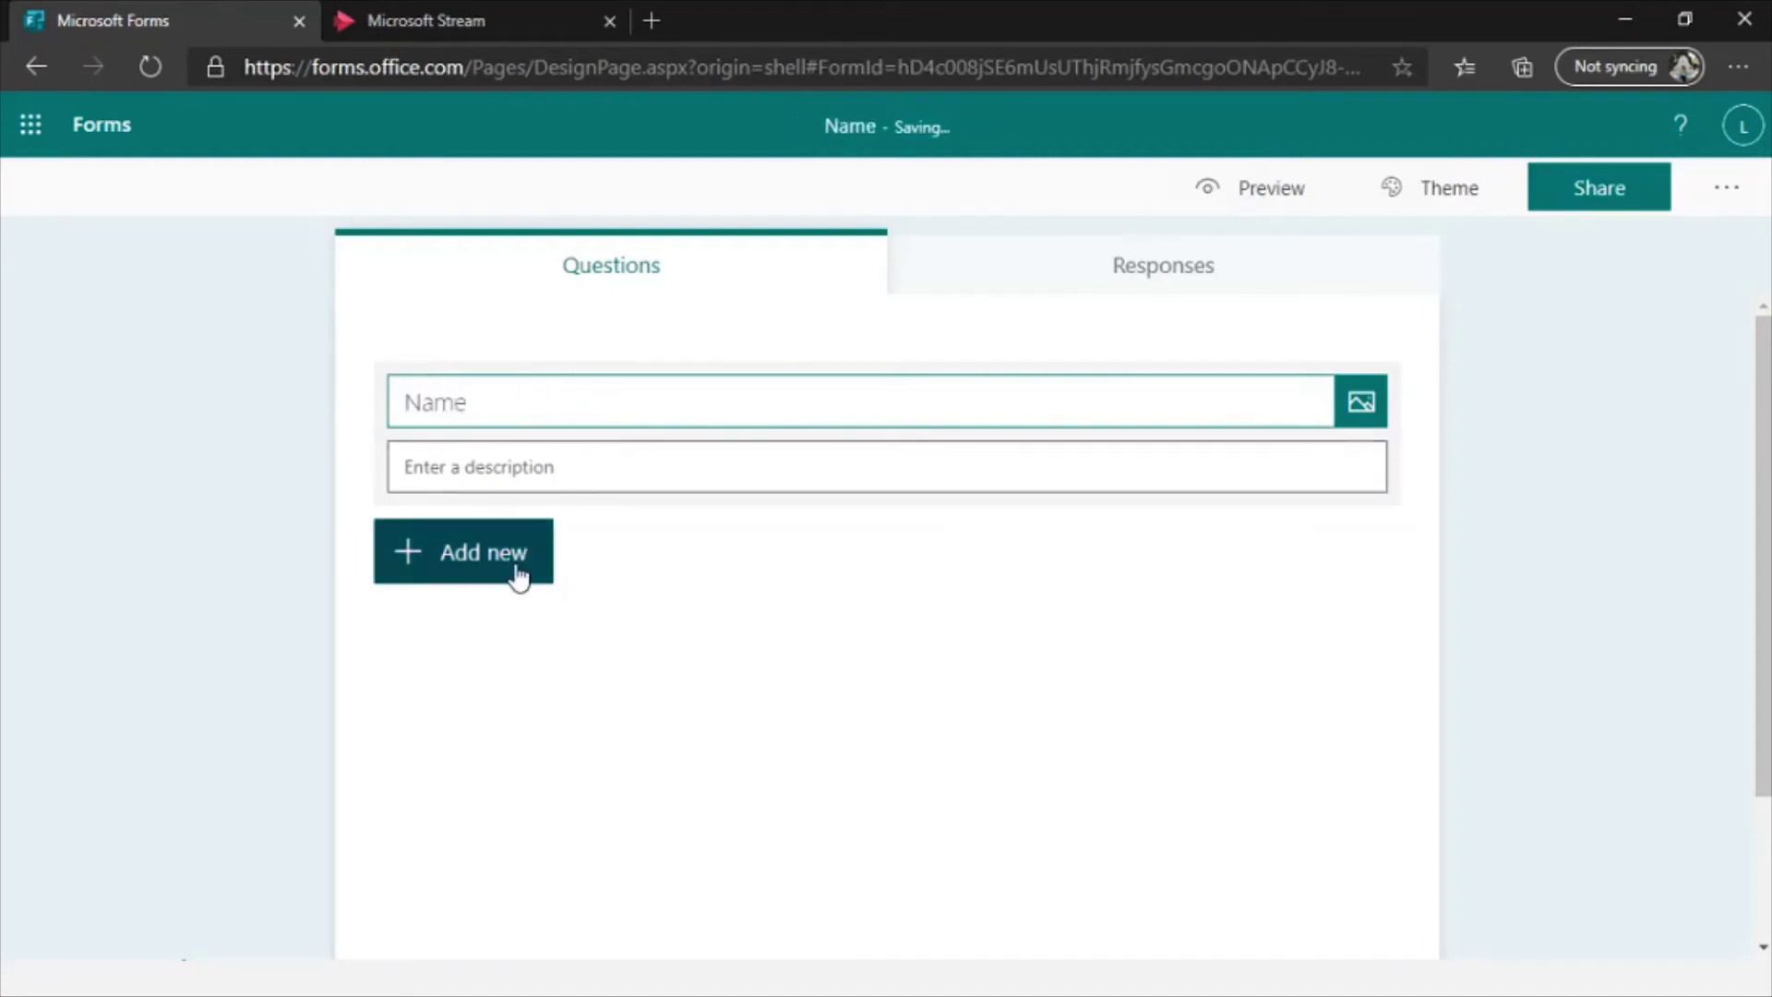
click(514, 574)
click(690, 559)
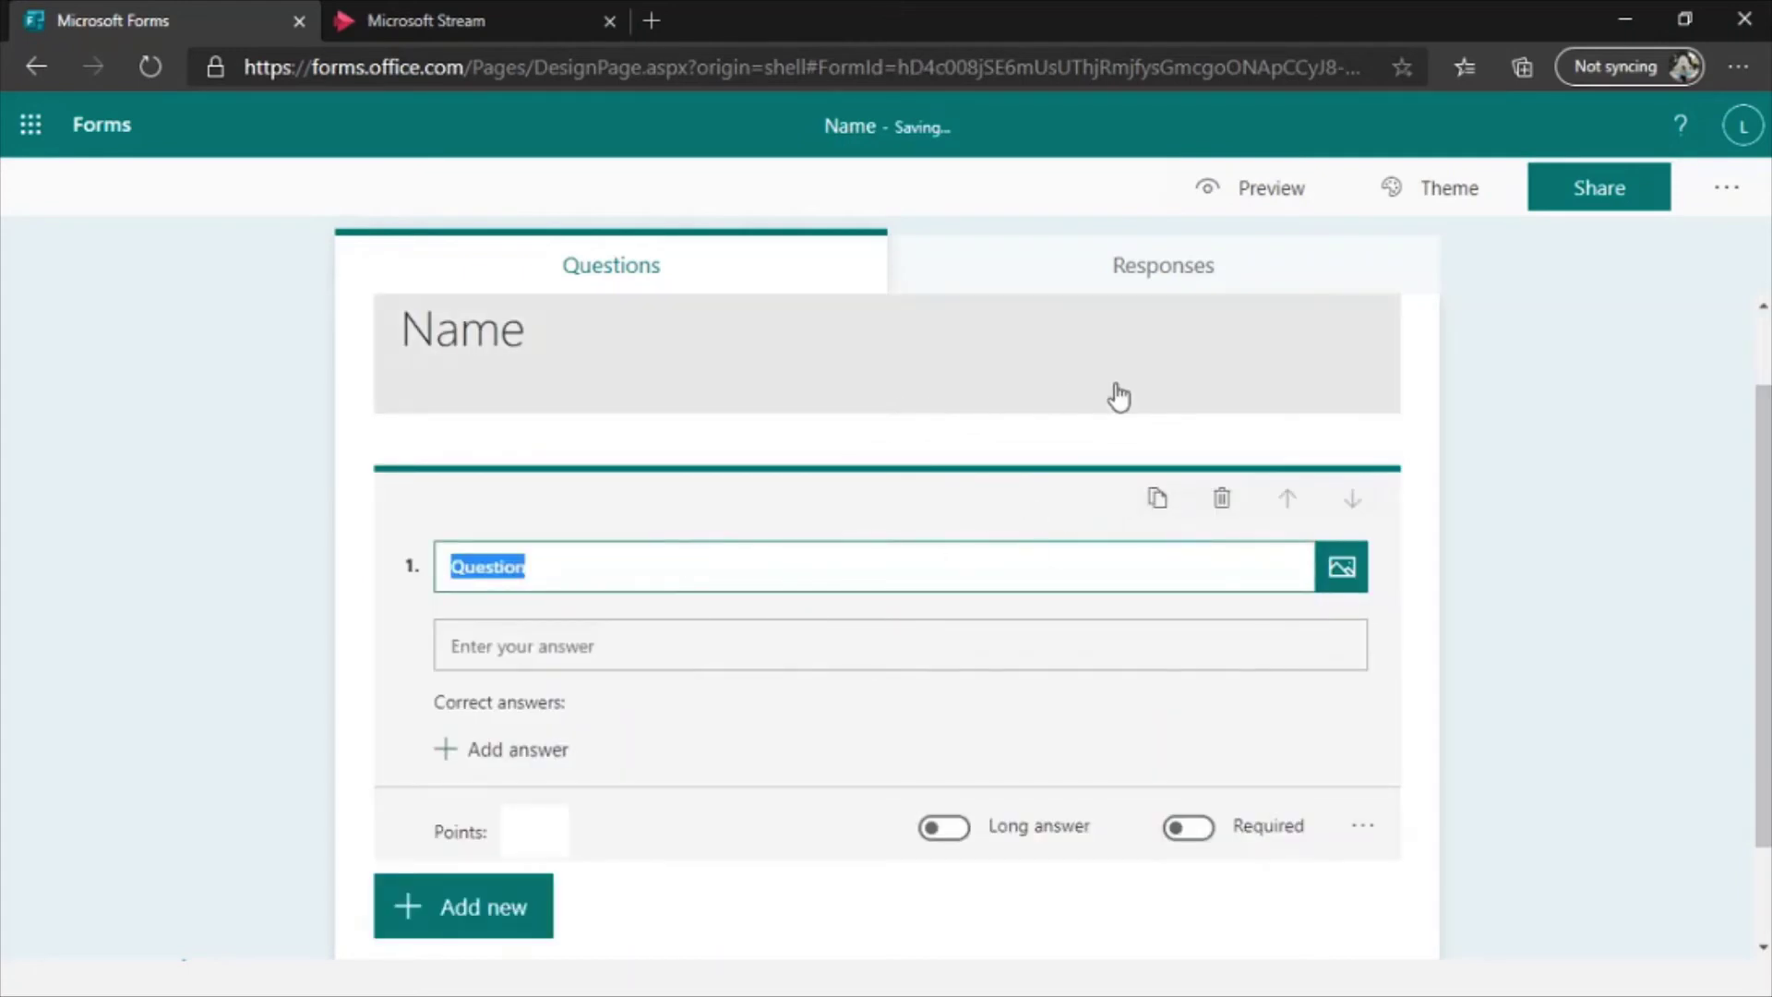
Step: Close question 1's editor in the Name quiz and pause the screen recording at 00:00:42
click(1550, 365)
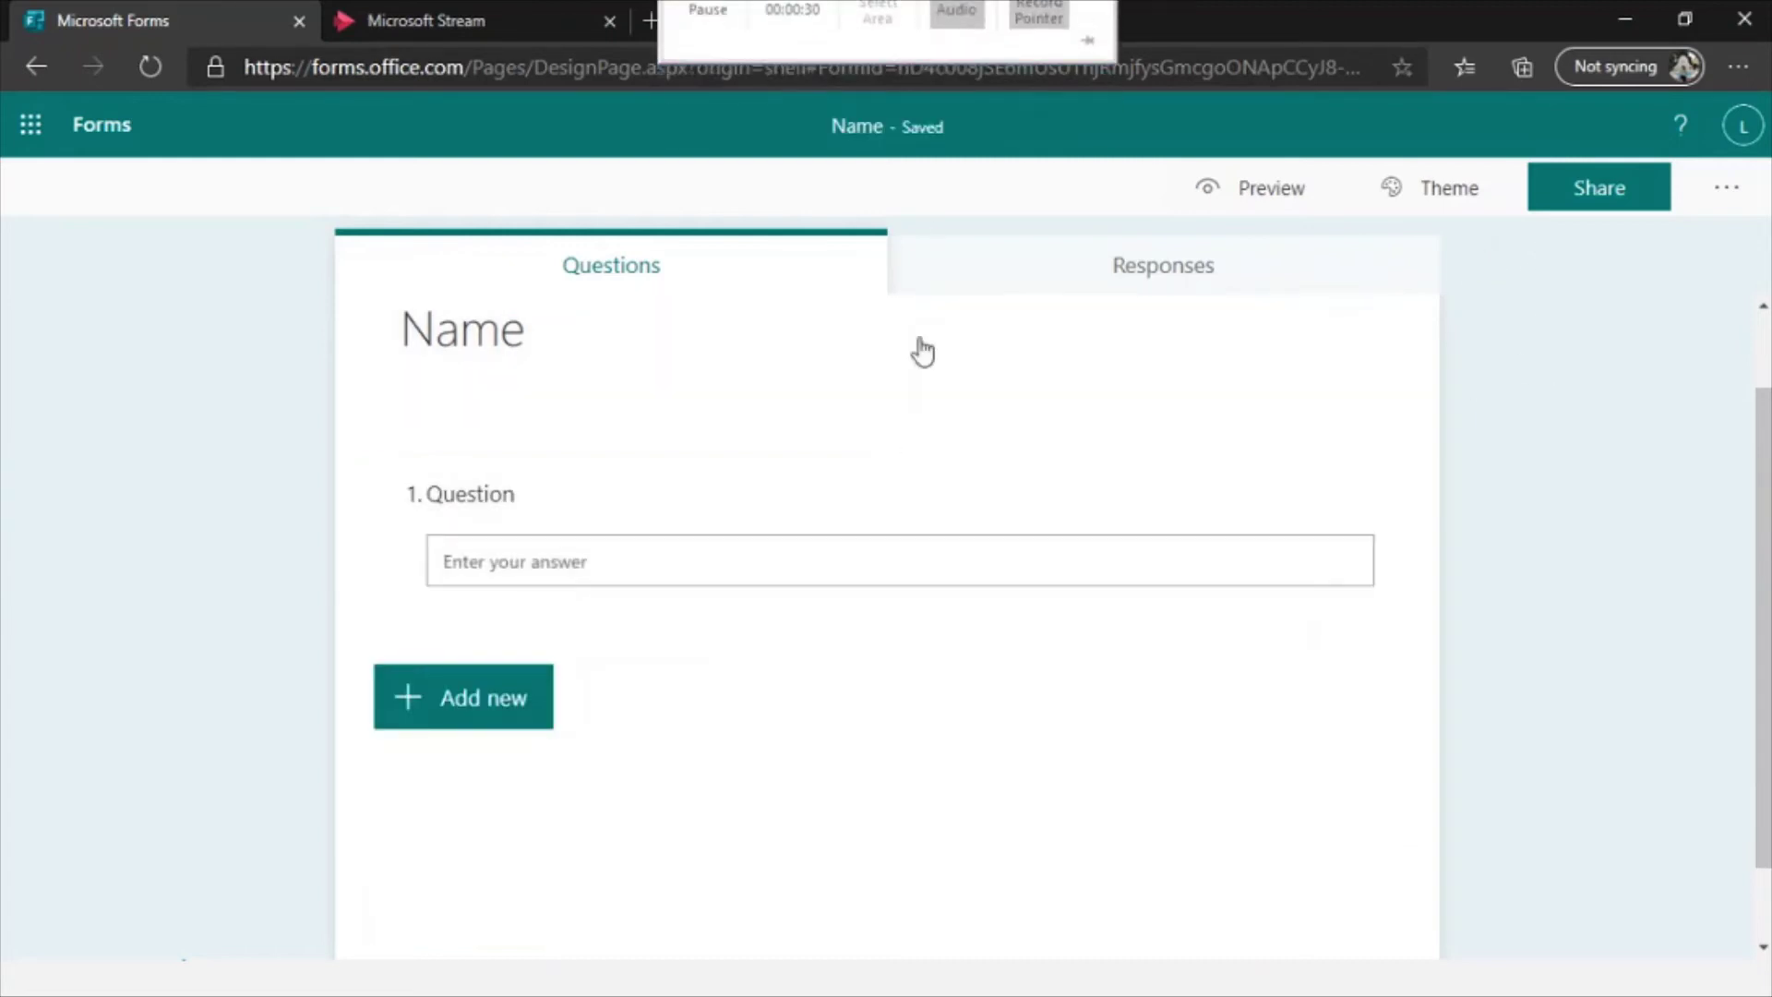
mouse_move(910, 13)
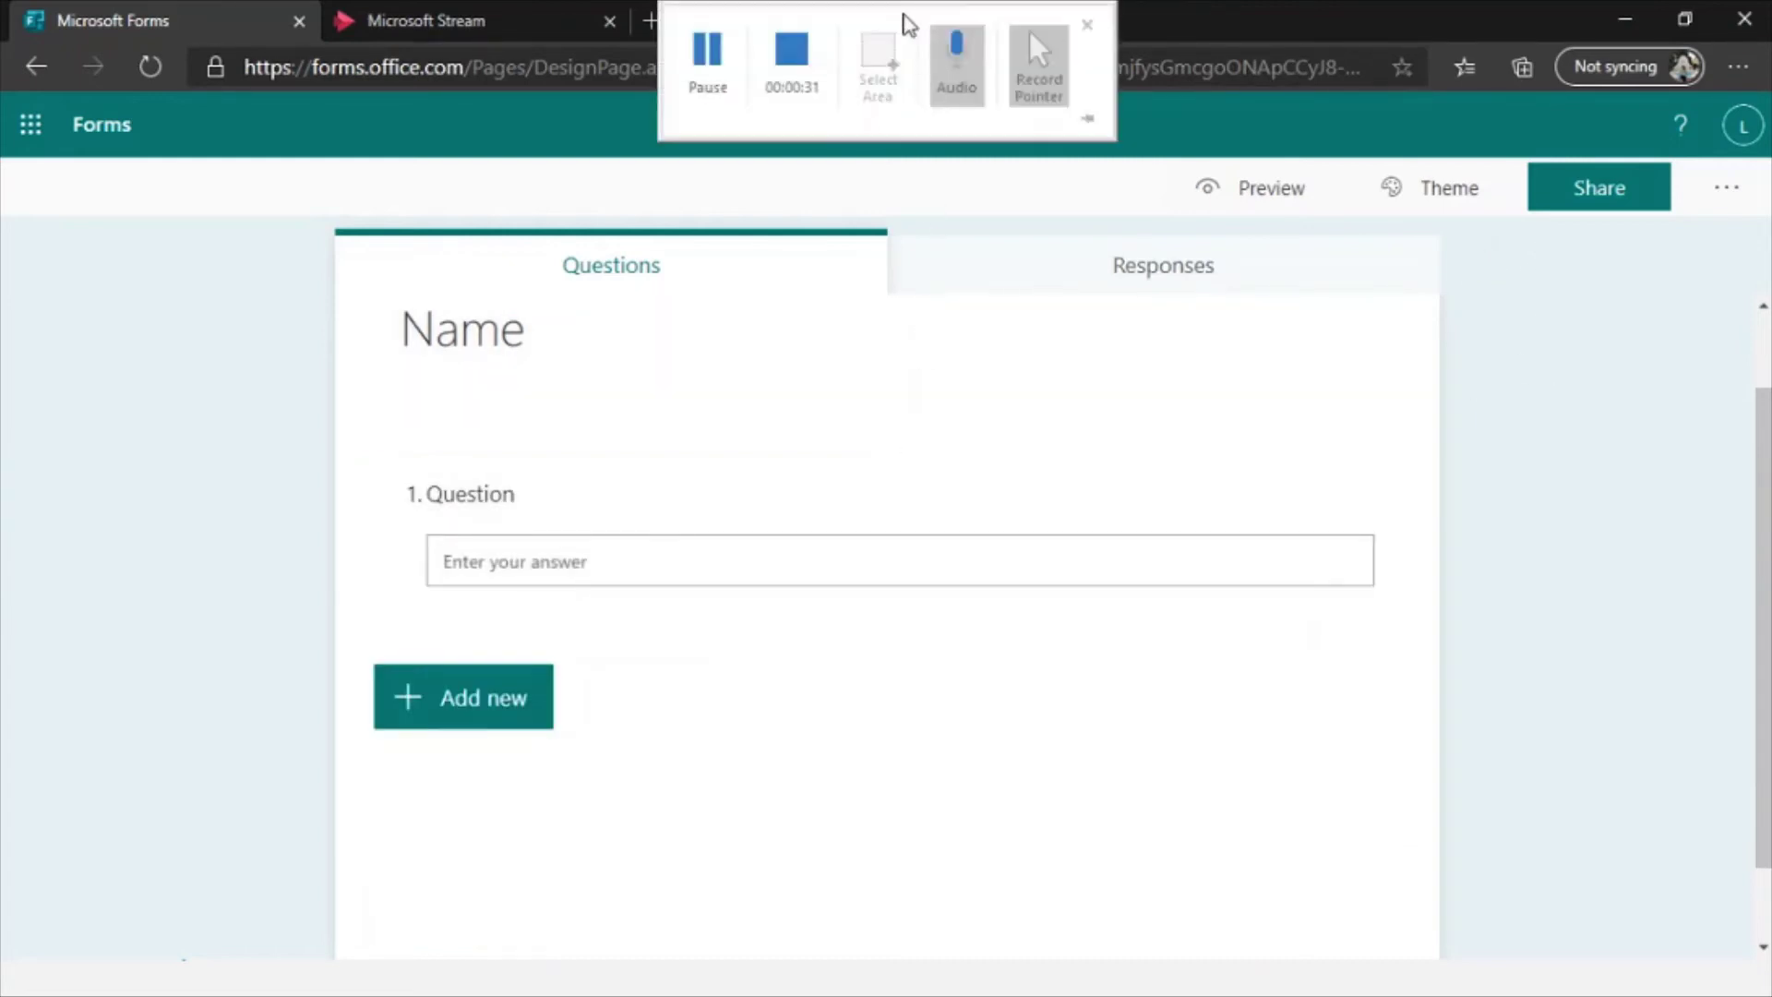
click(719, 84)
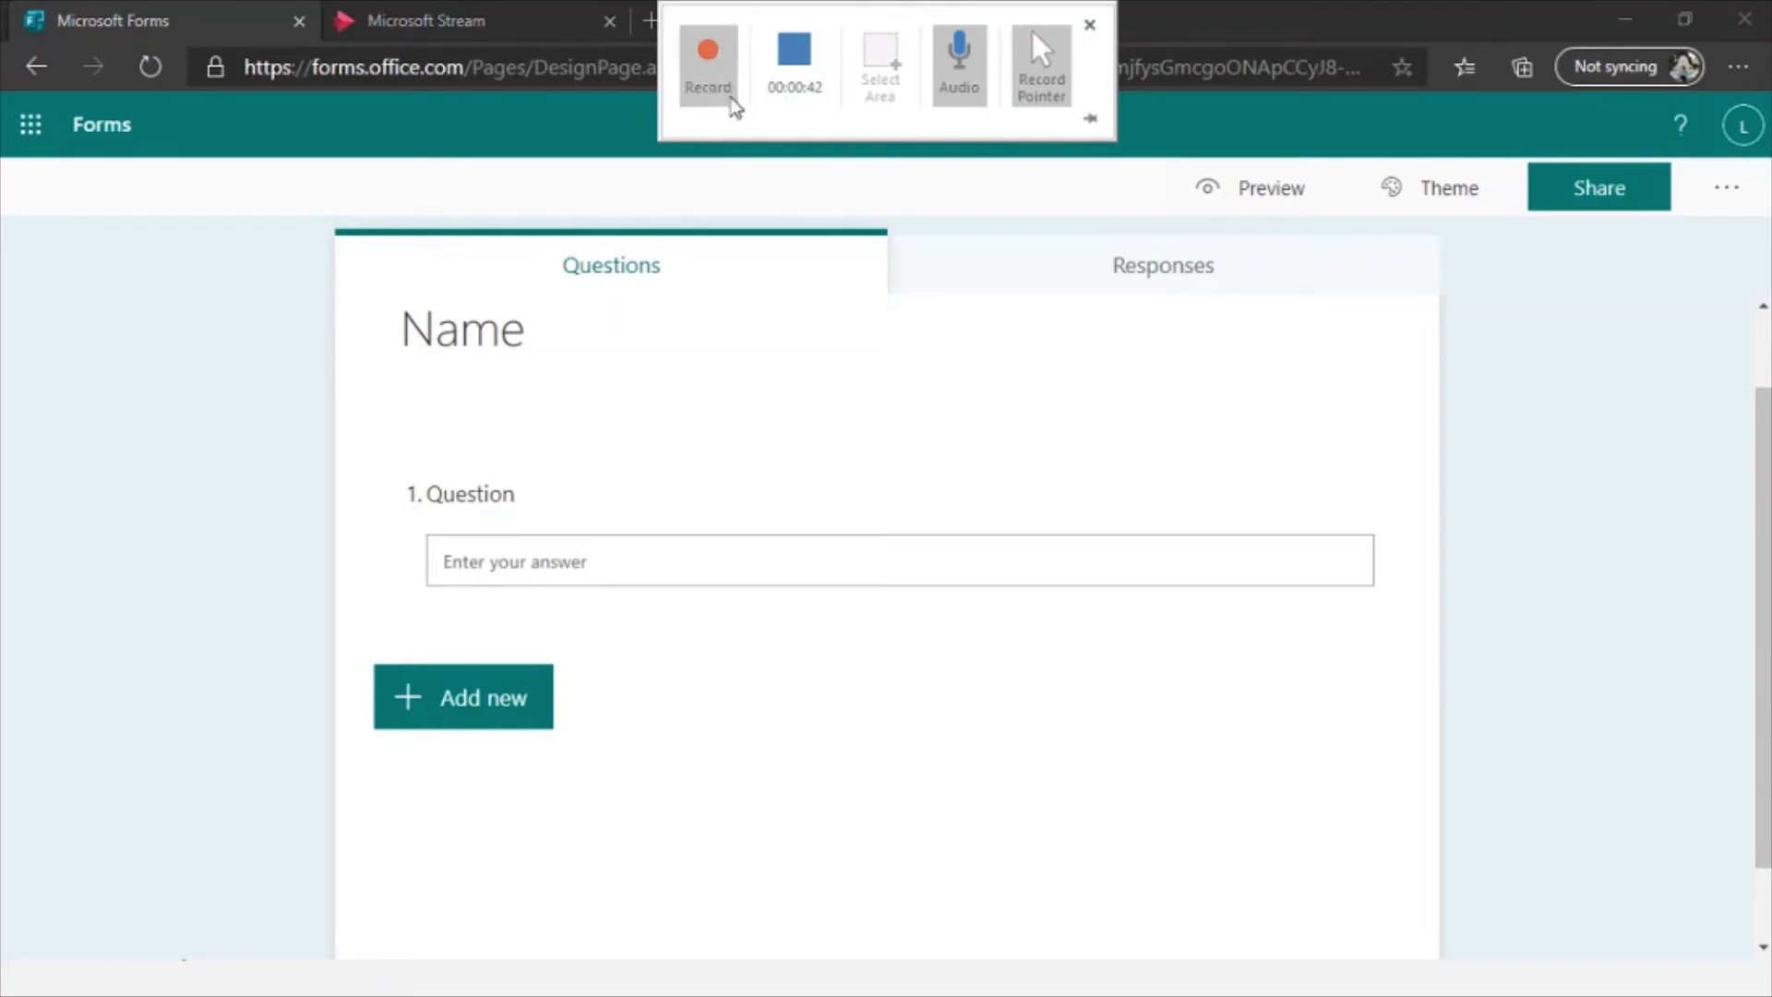
Step: Drag the Forms screen recording into slide 11's frame and preview it in Slide Show
click(708, 85)
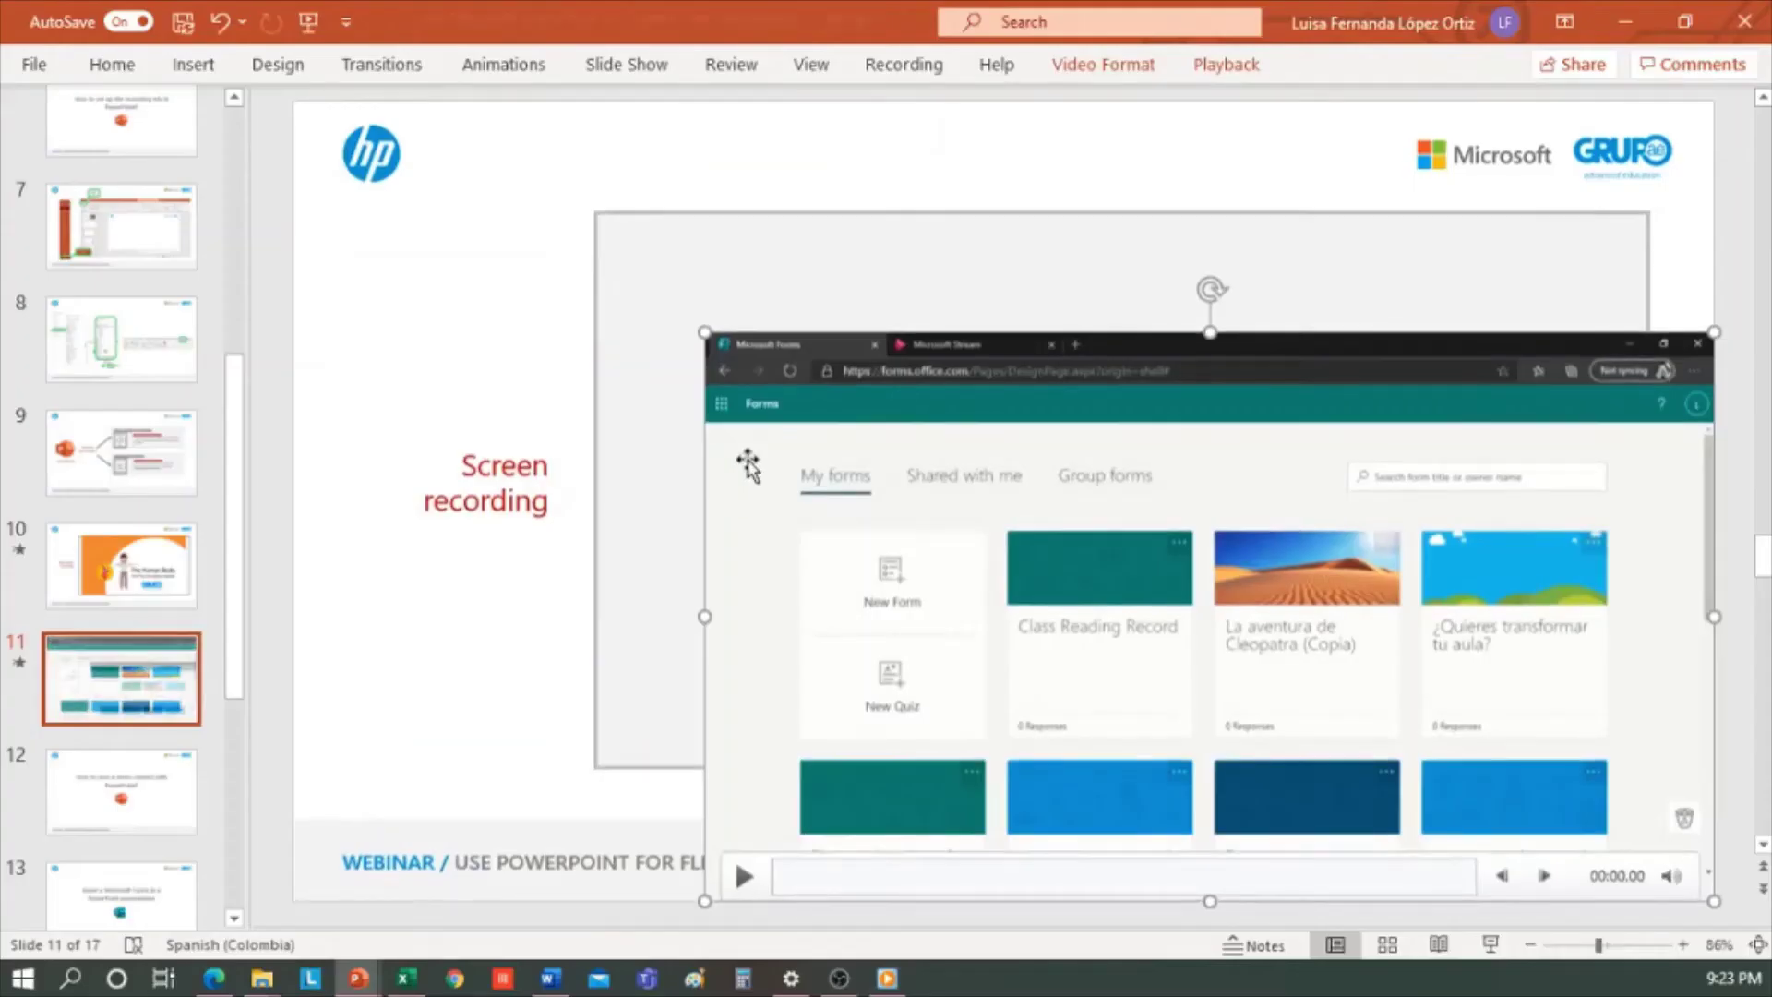
drag(747, 466, 661, 348)
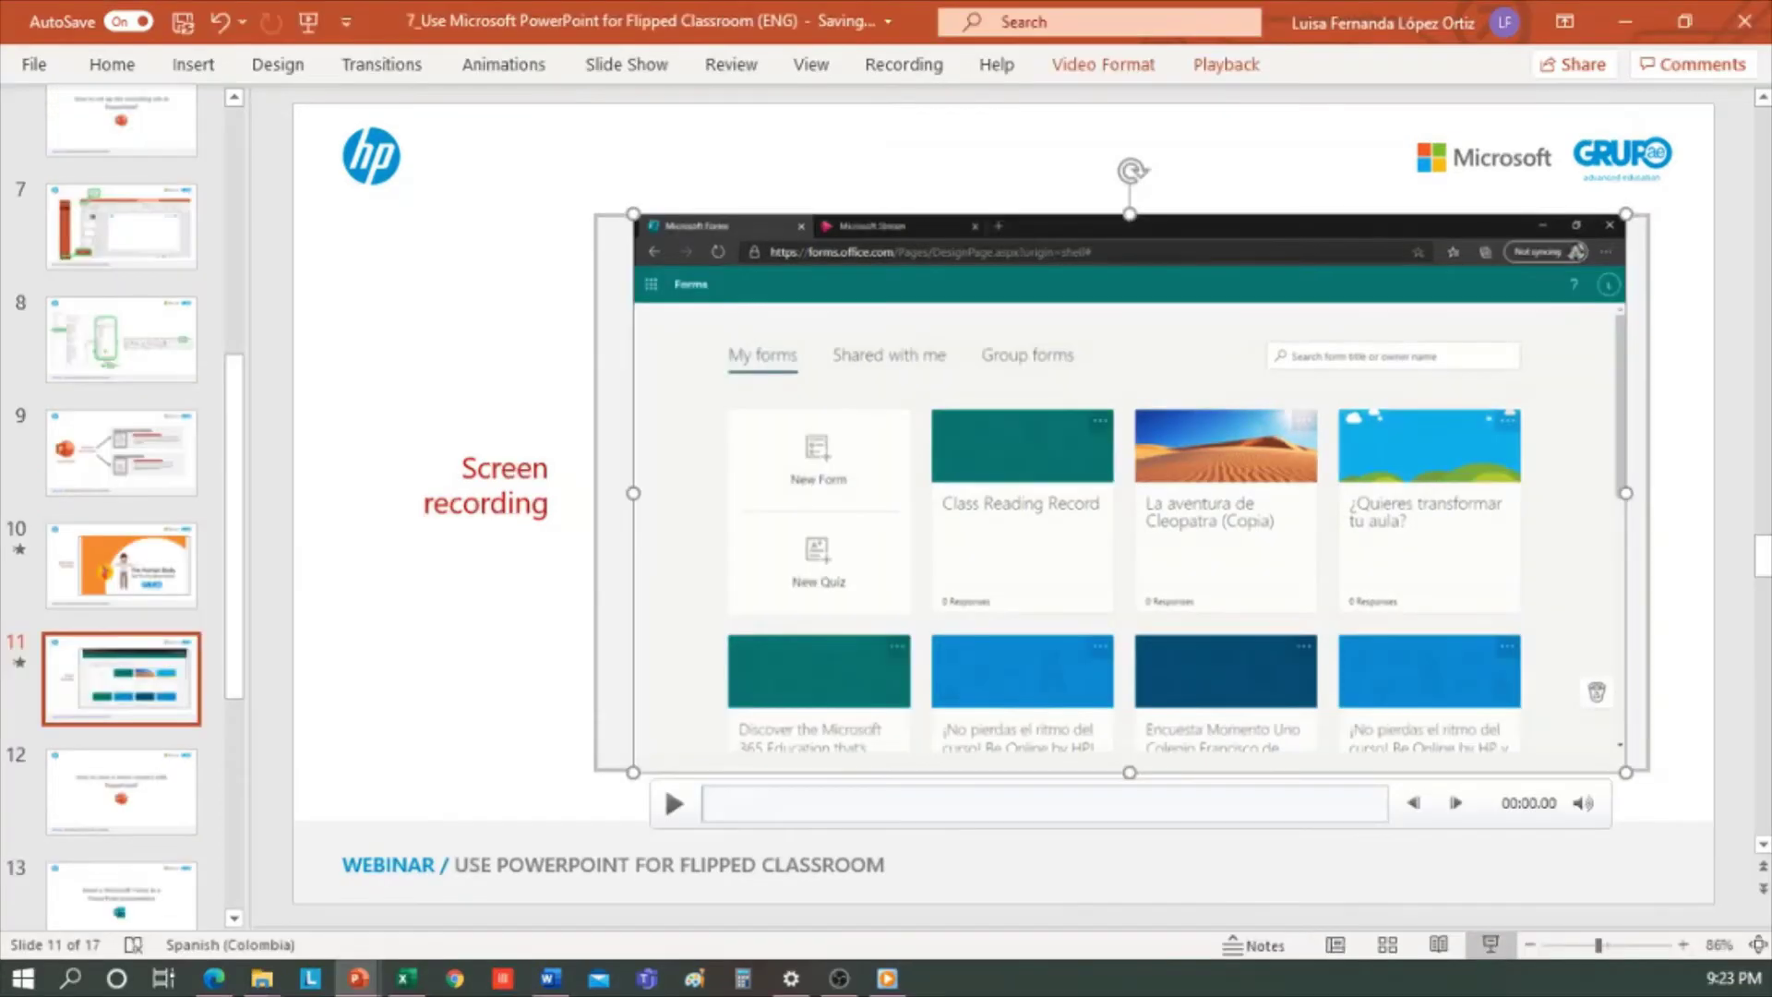
click(1488, 945)
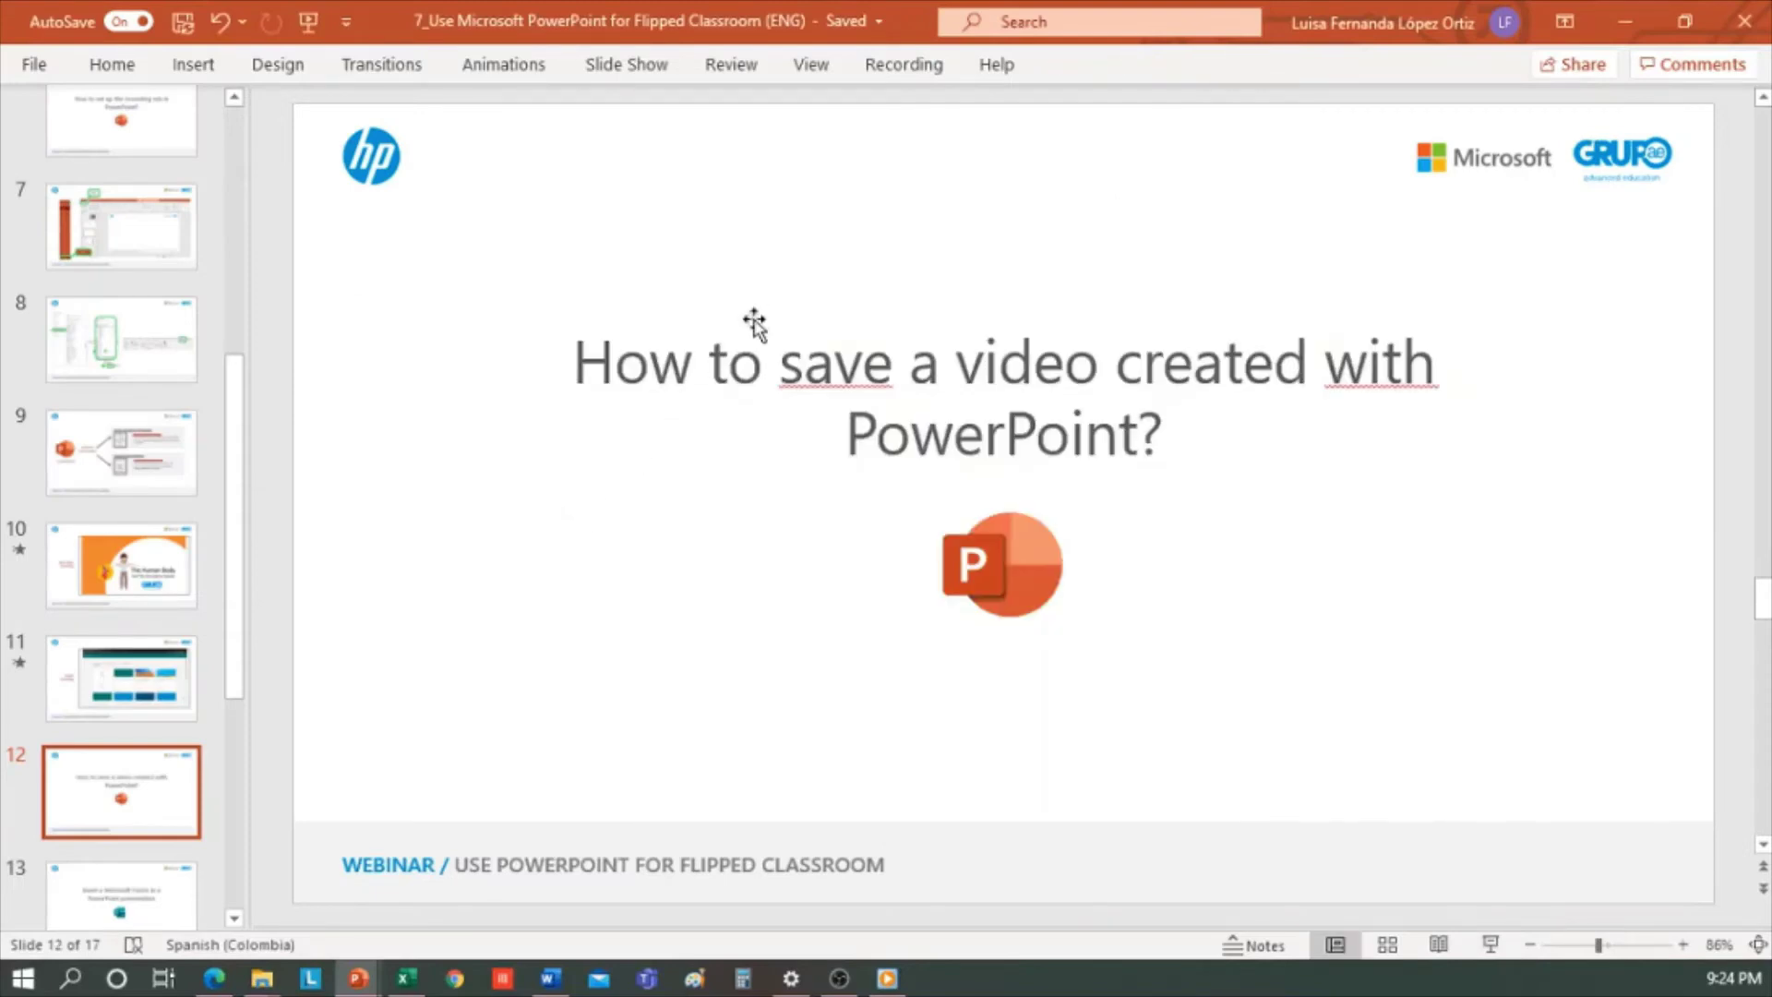
Step: Review the Recording tab and the File > Export > Create a Video settings
click(907, 72)
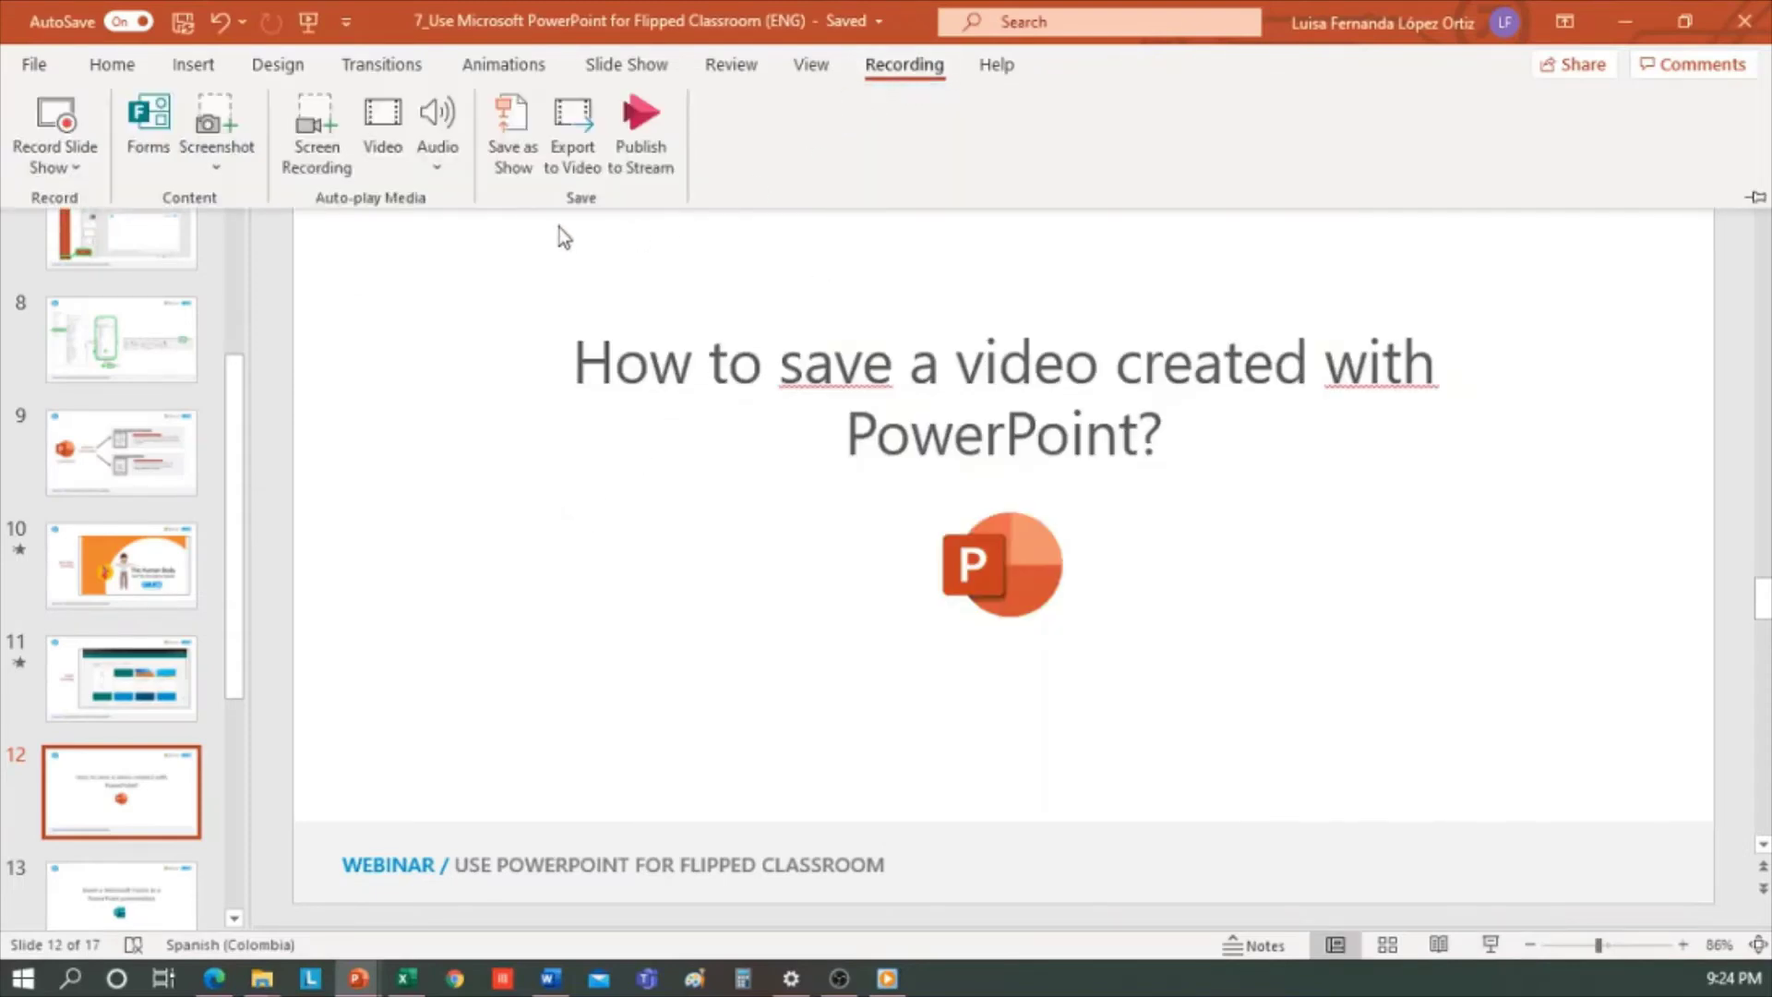
click(467, 297)
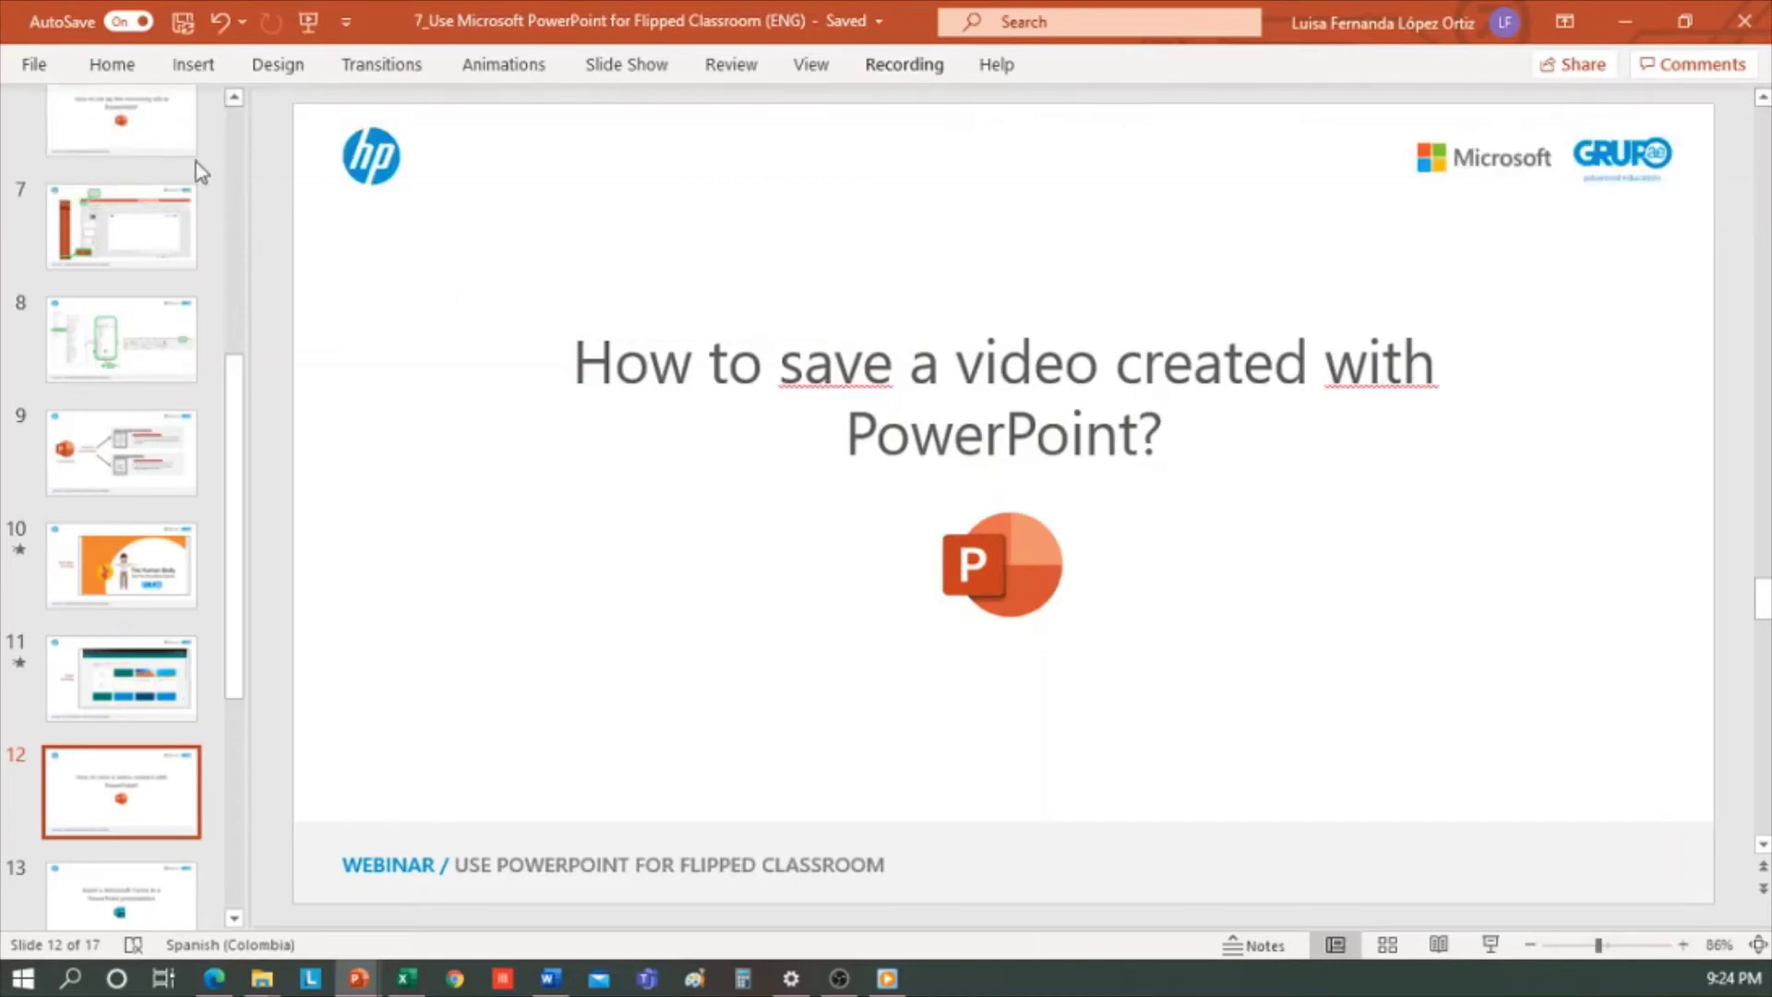
click(34, 65)
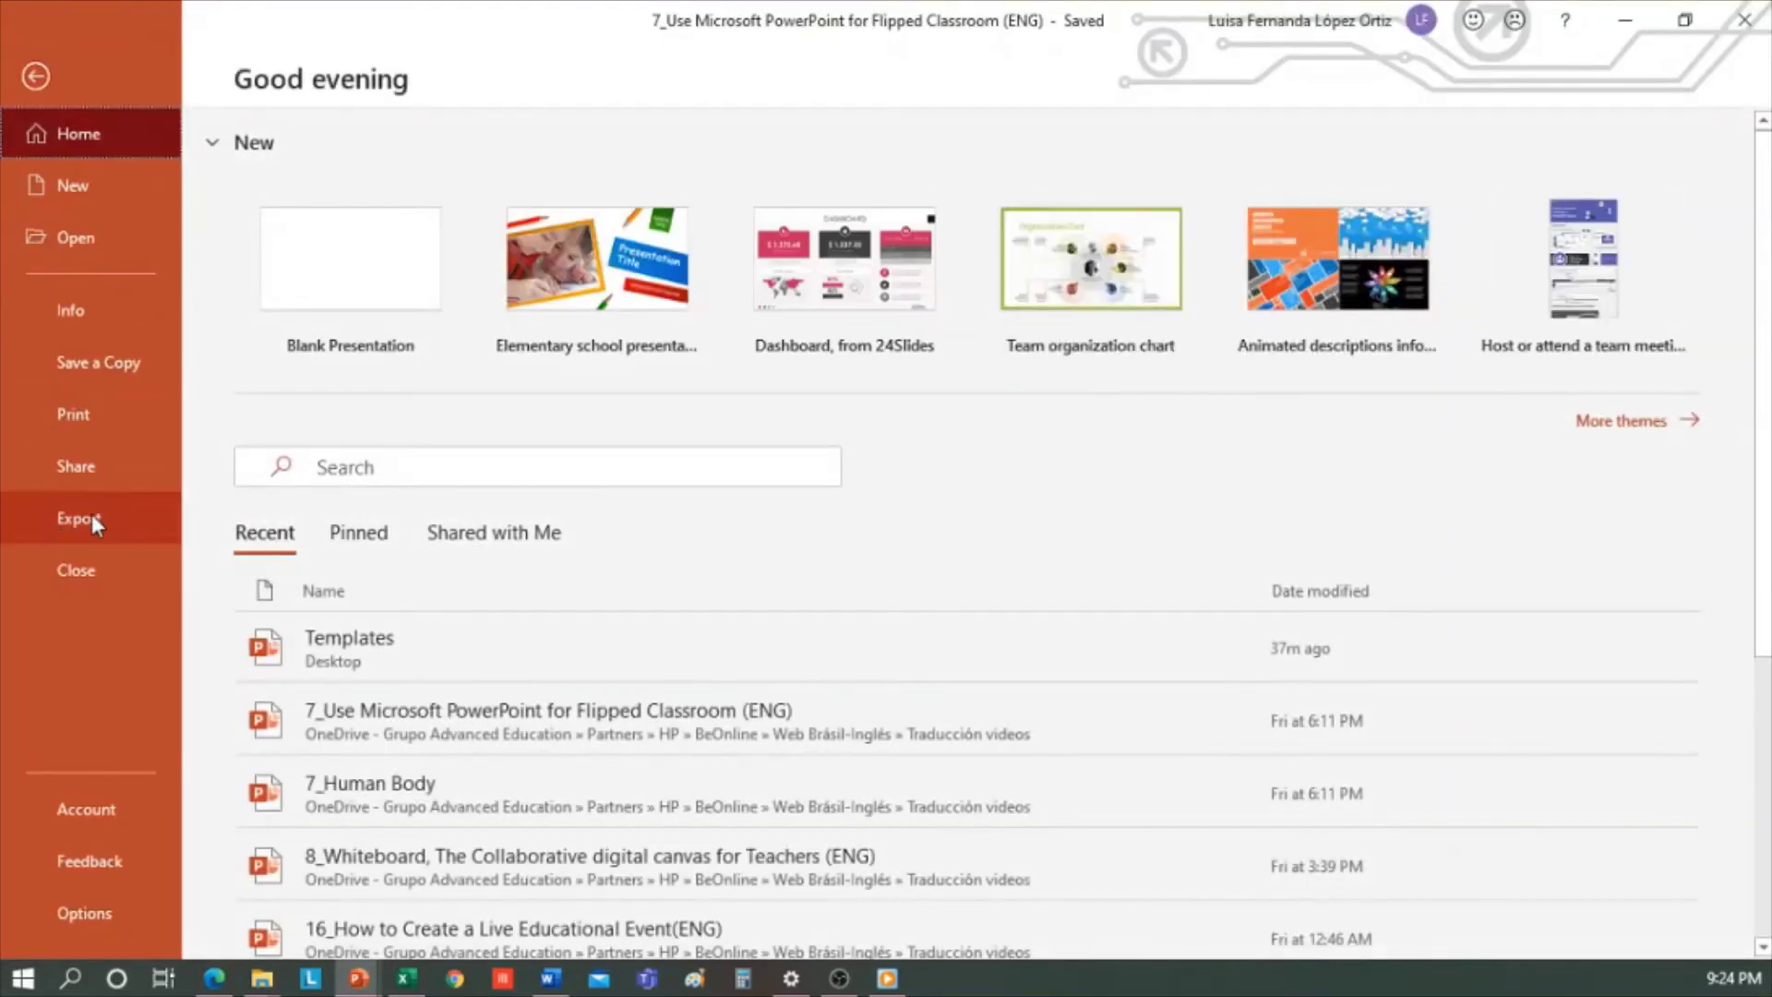
click(92, 517)
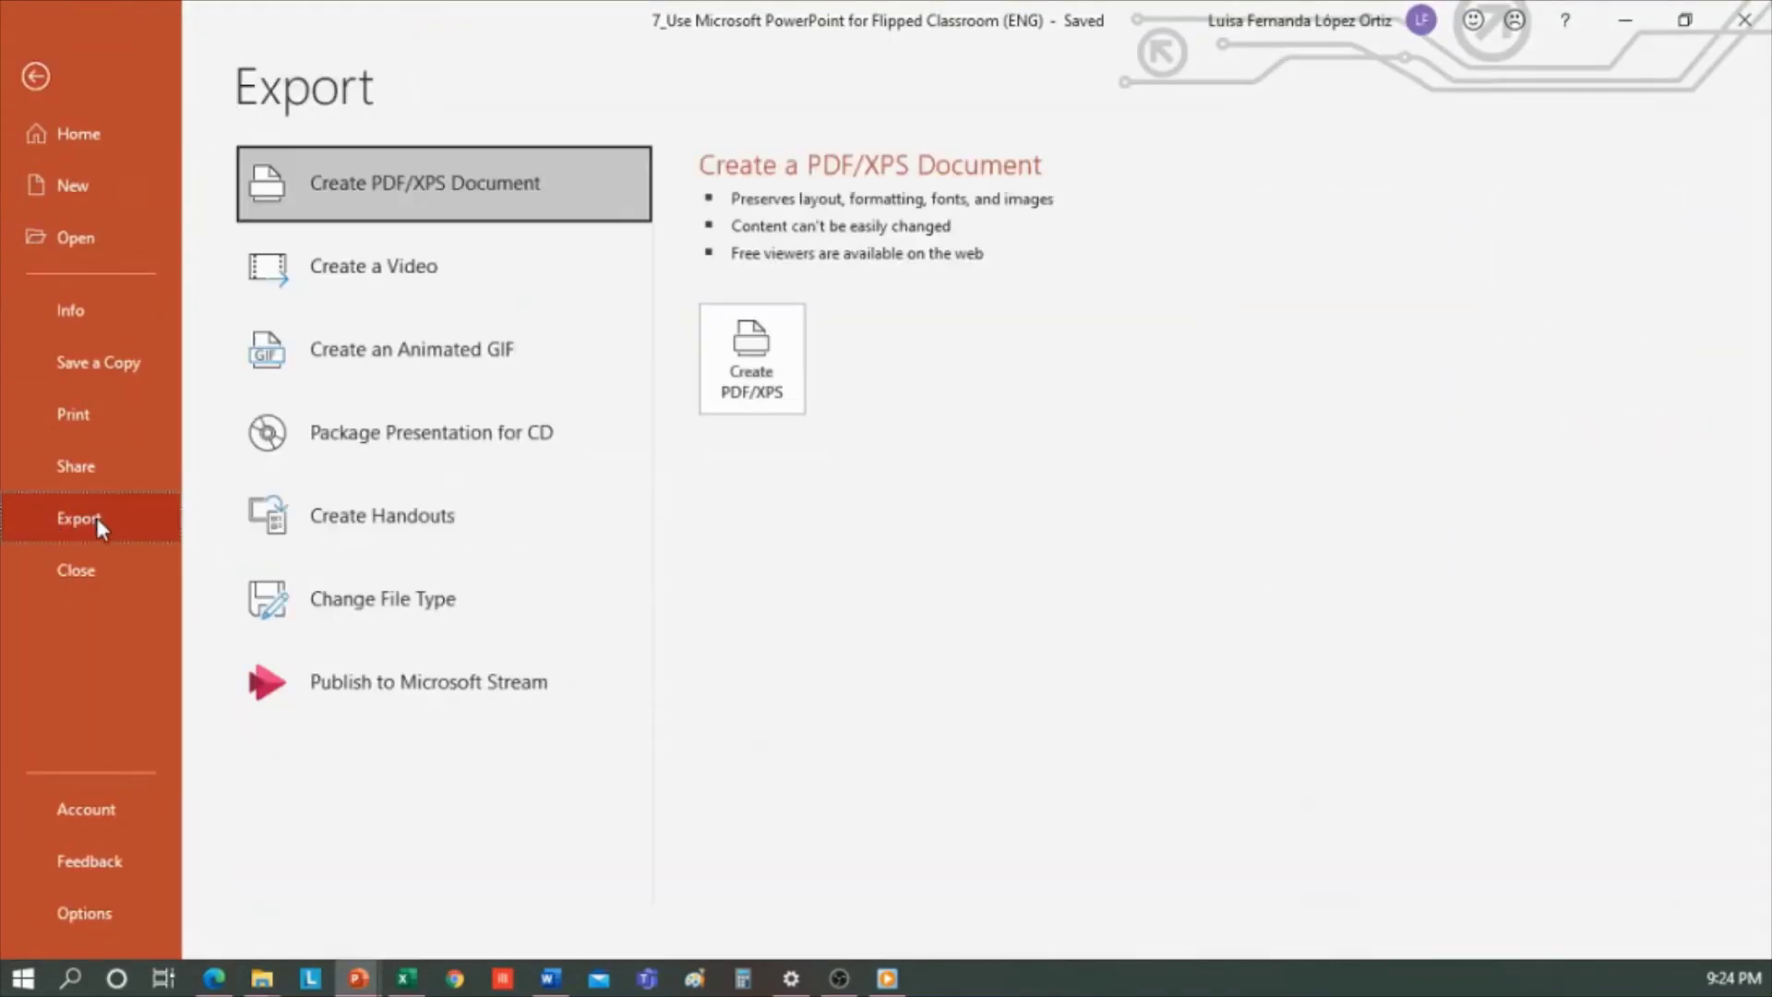
click(506, 277)
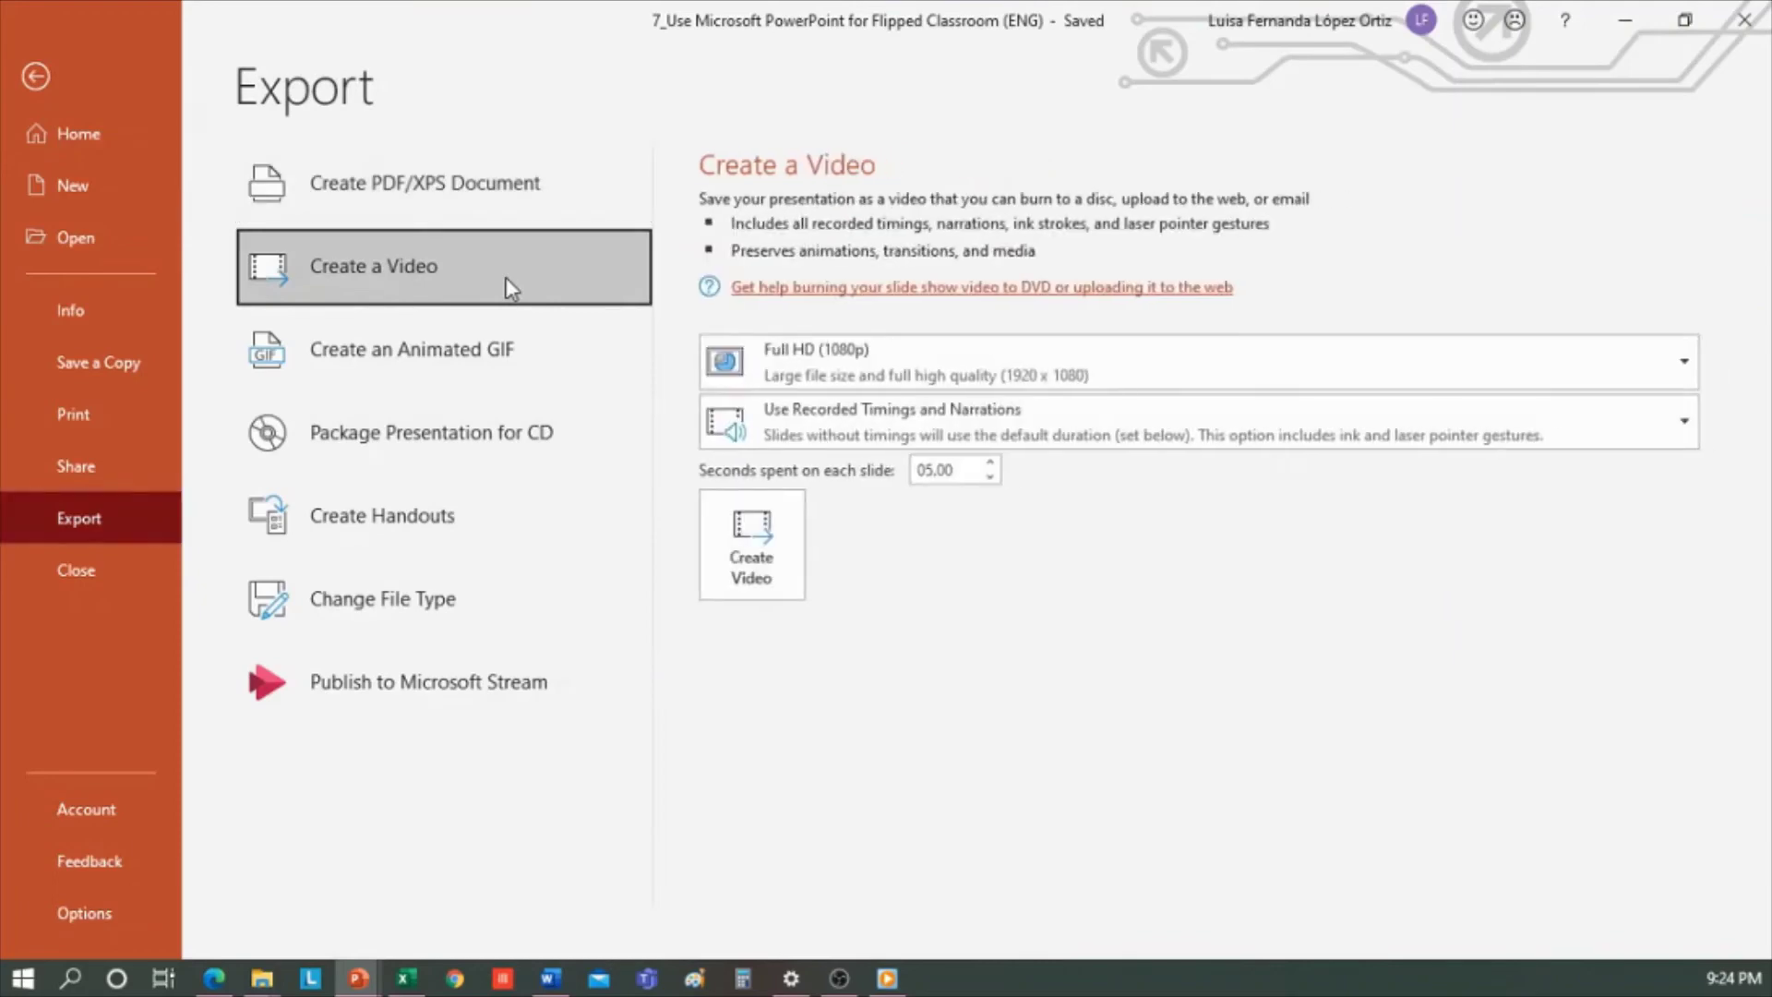
click(33, 83)
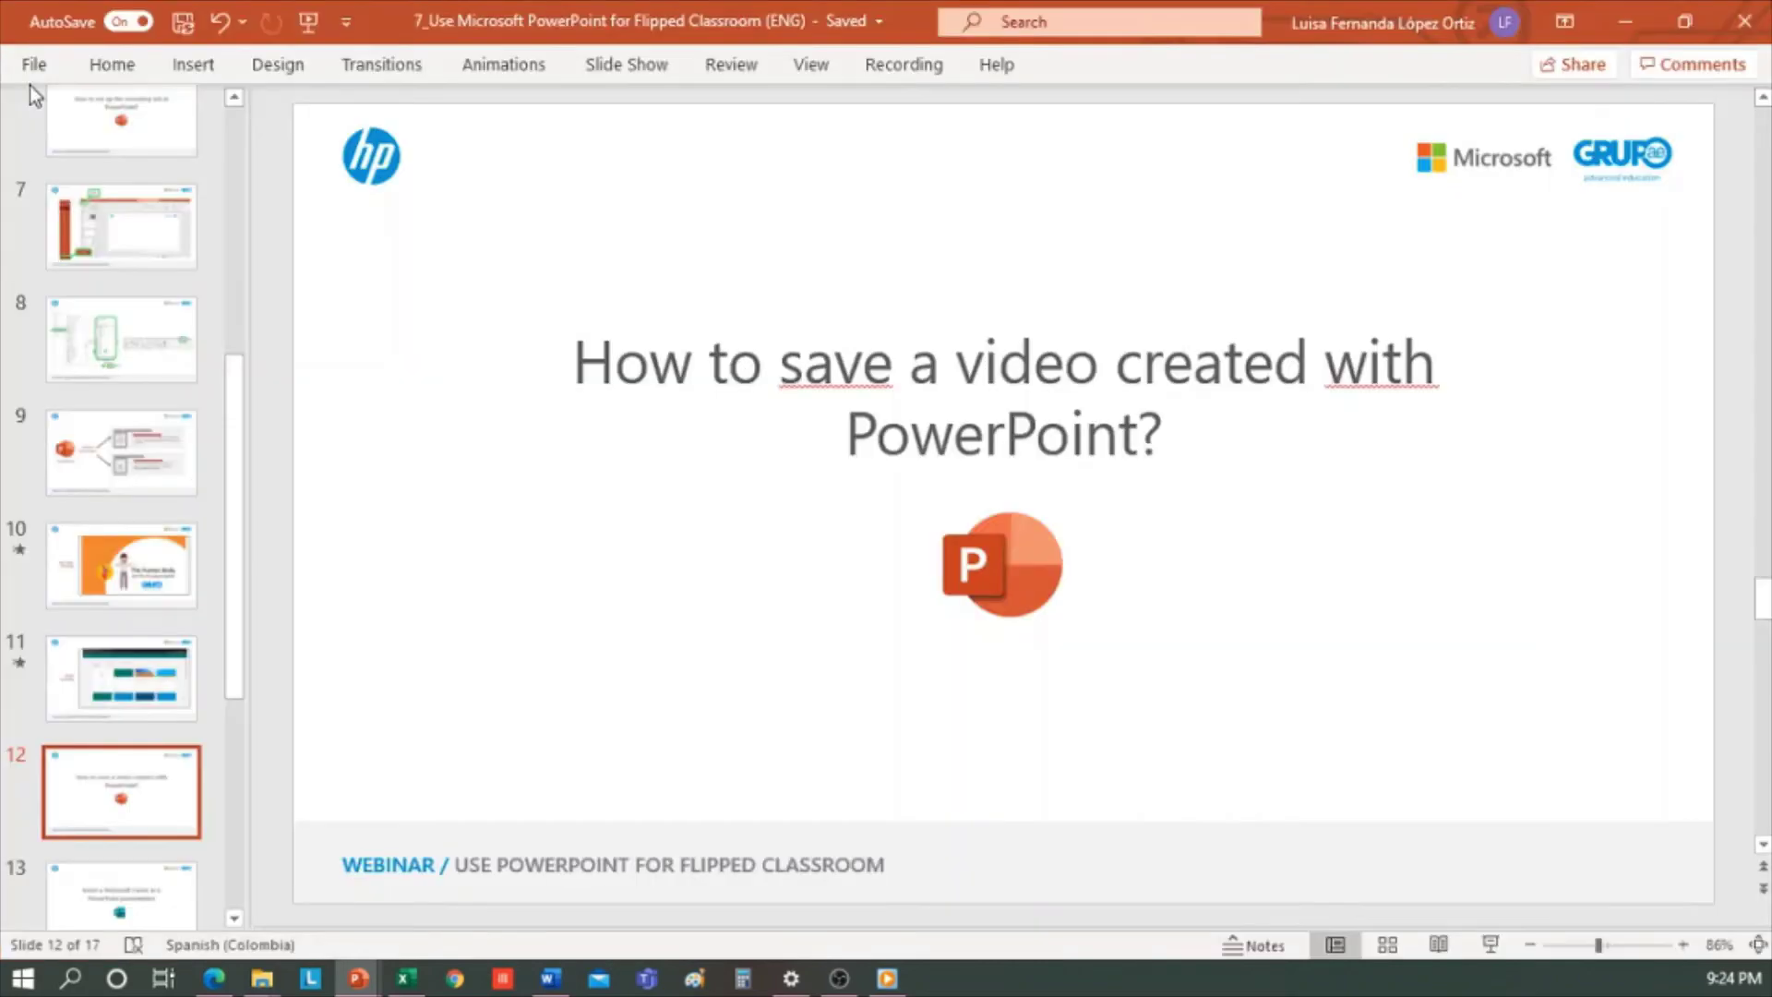
Step: Check the exported 7_Human Body video in the HP Online folder, then select slide 11
click(165, 560)
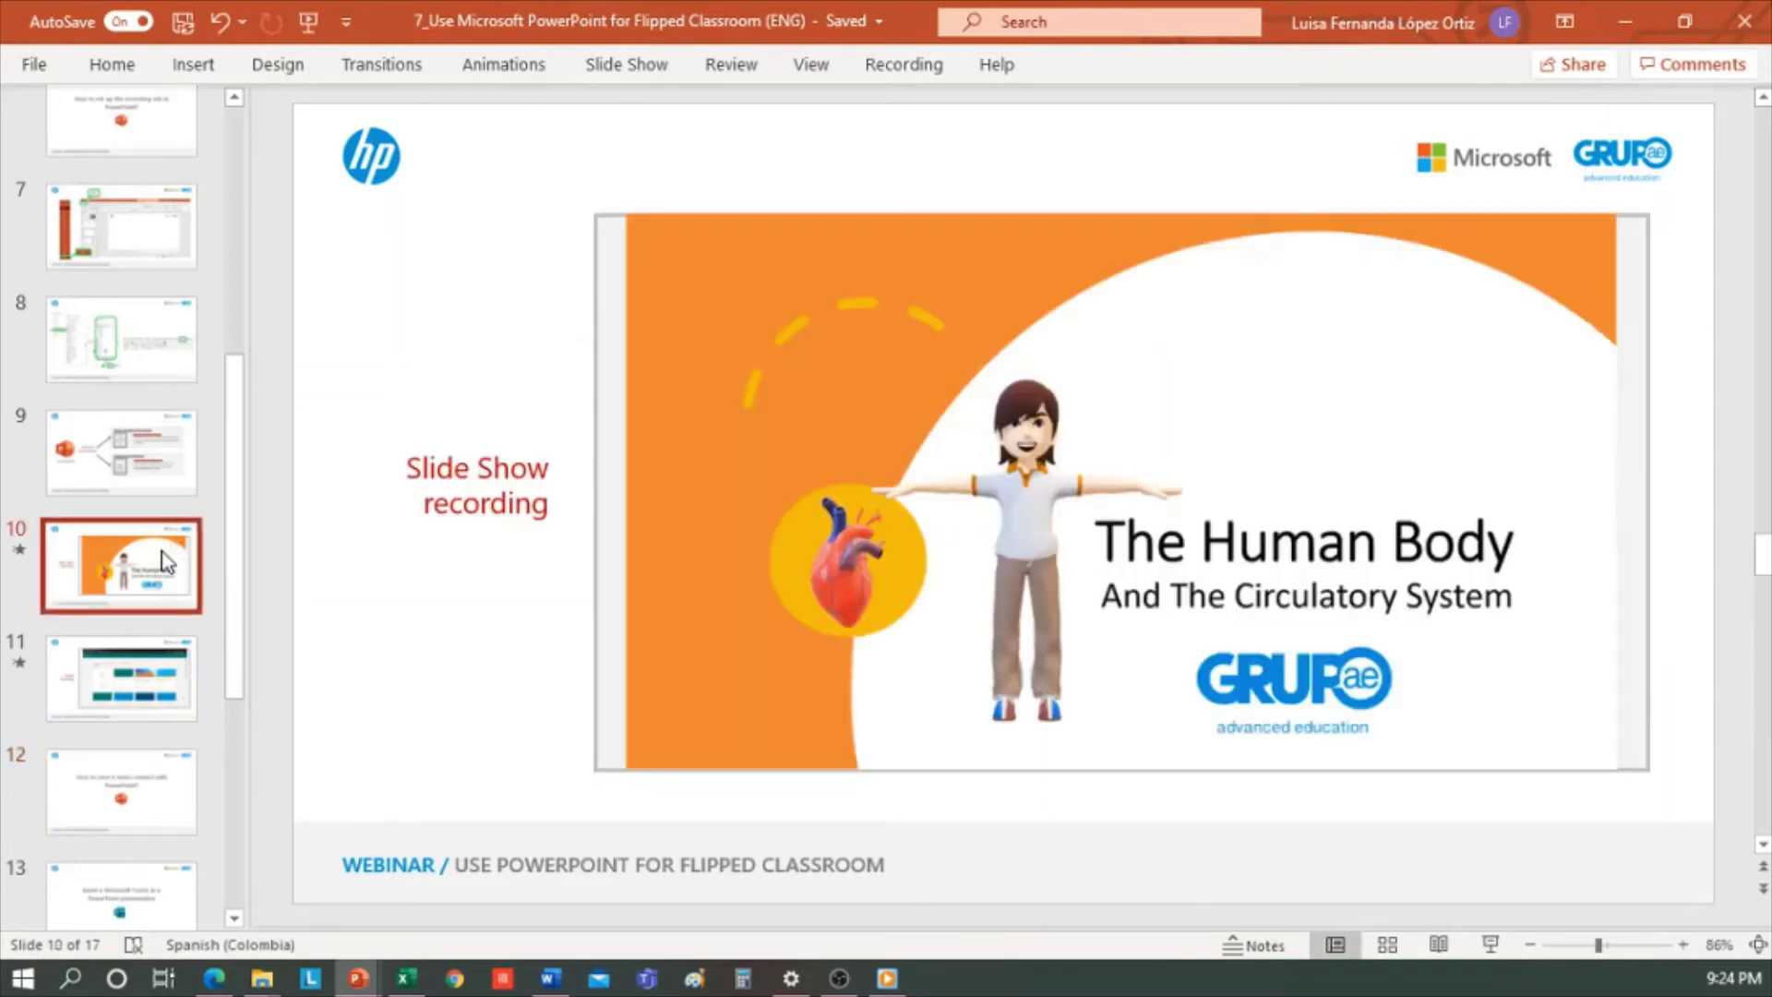
click(262, 978)
drag(694, 175, 851, 161)
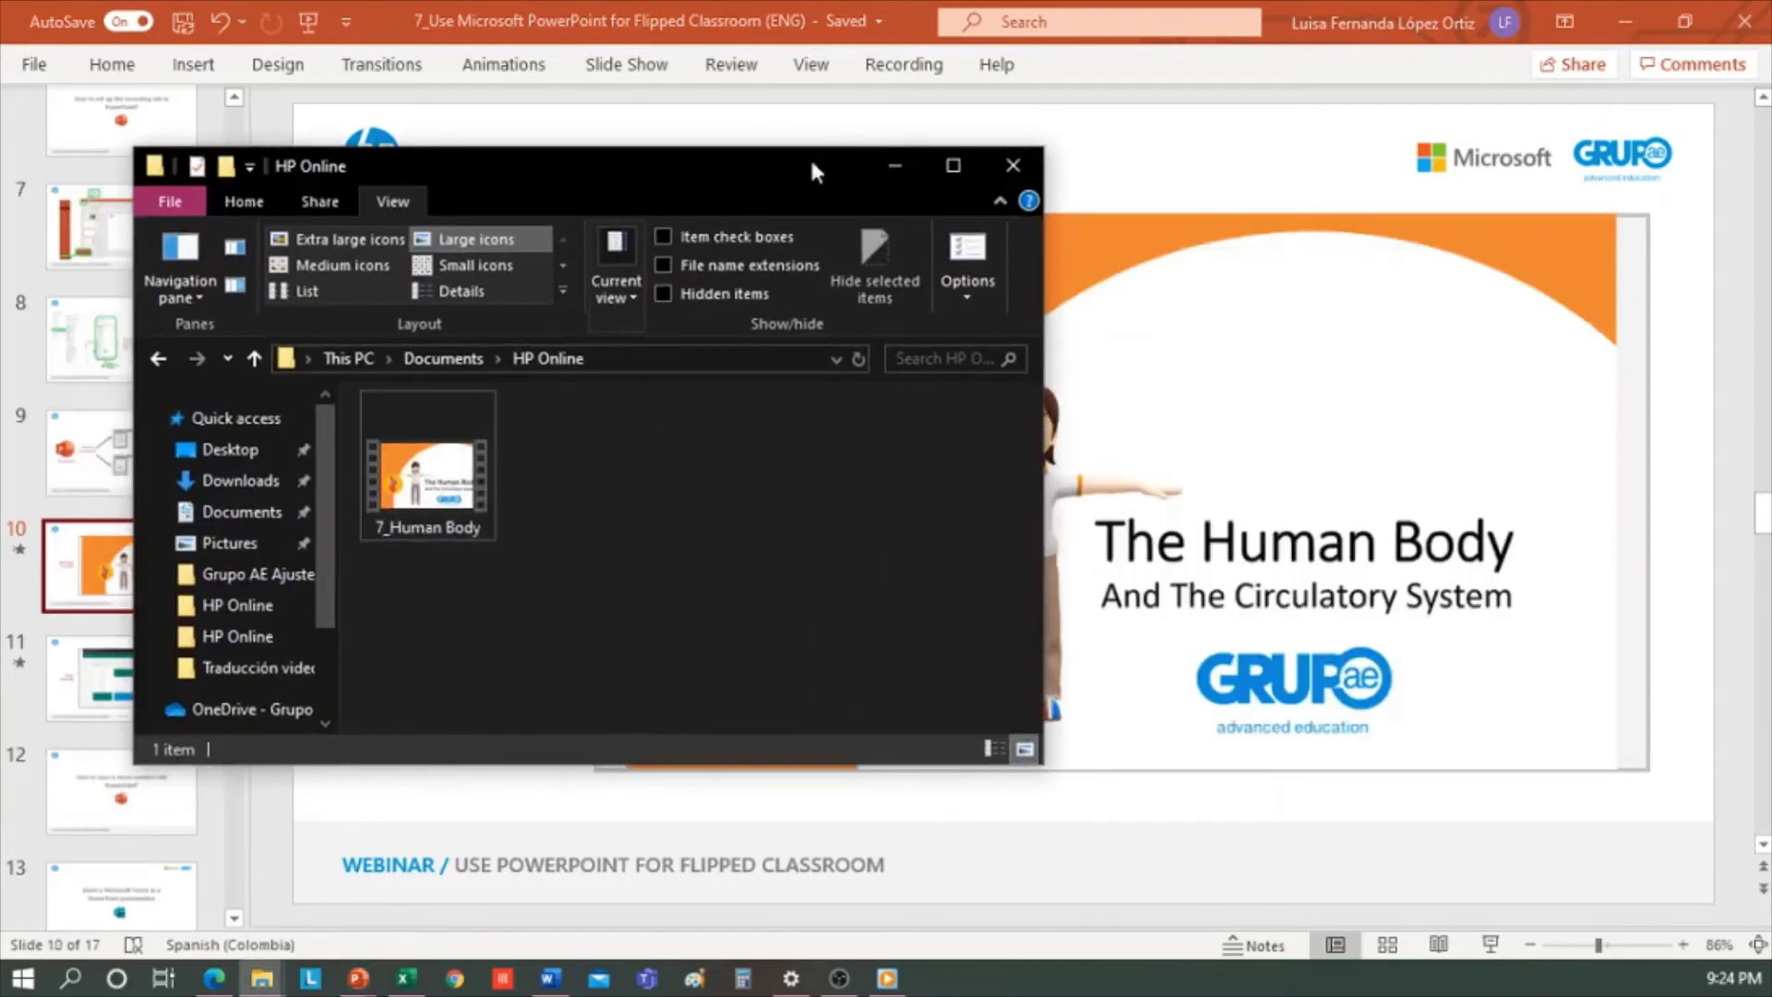
click(441, 478)
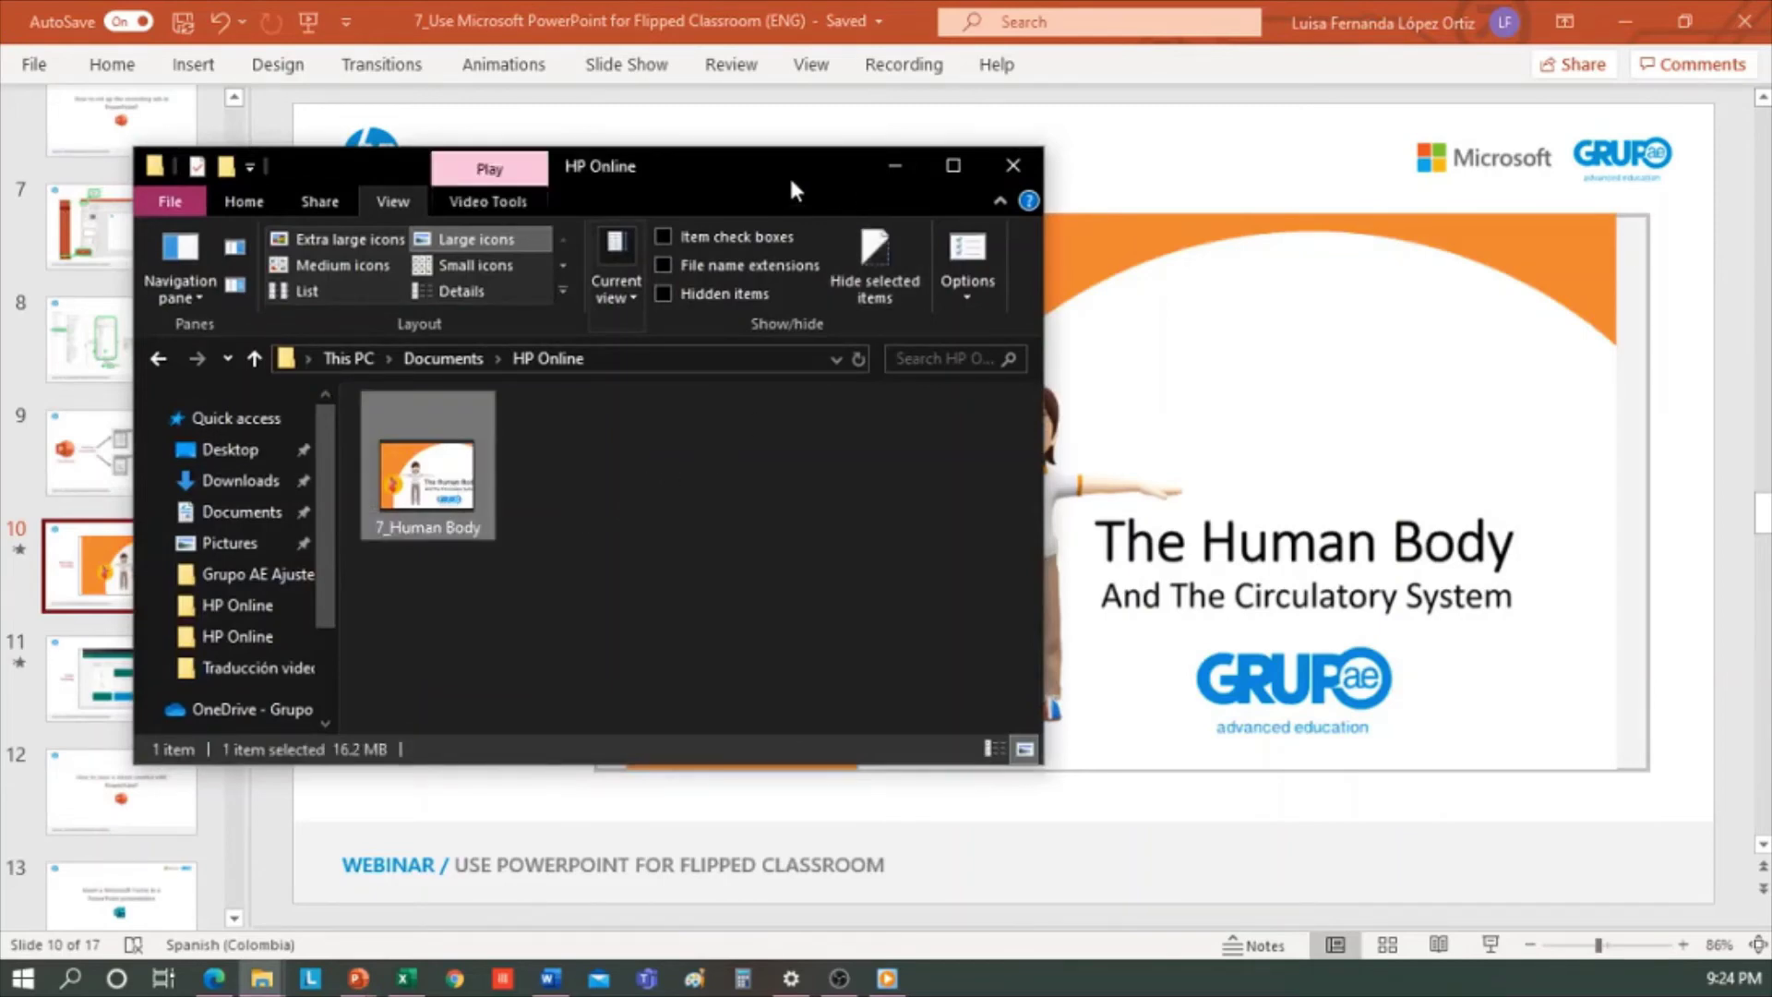
key(super+Down)
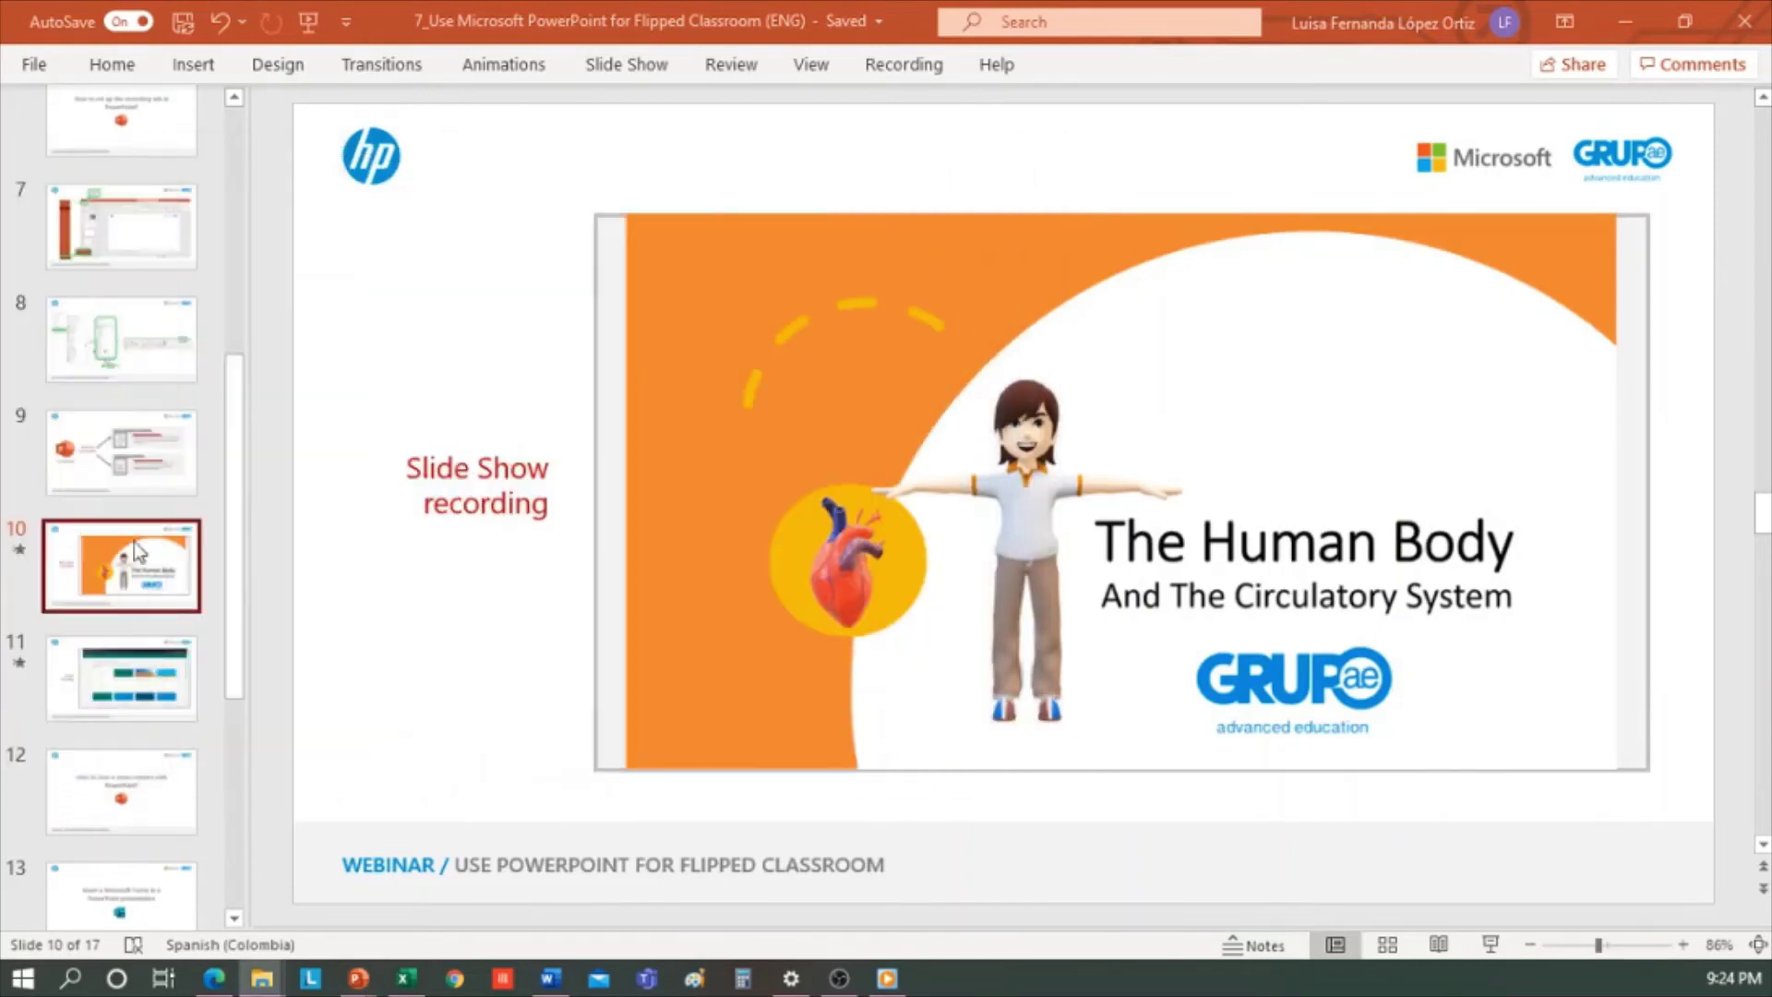
click(147, 694)
Step: Save slide 11's embedded recording as Media File 'Forms tutorial' via Save Media as
click(1060, 536)
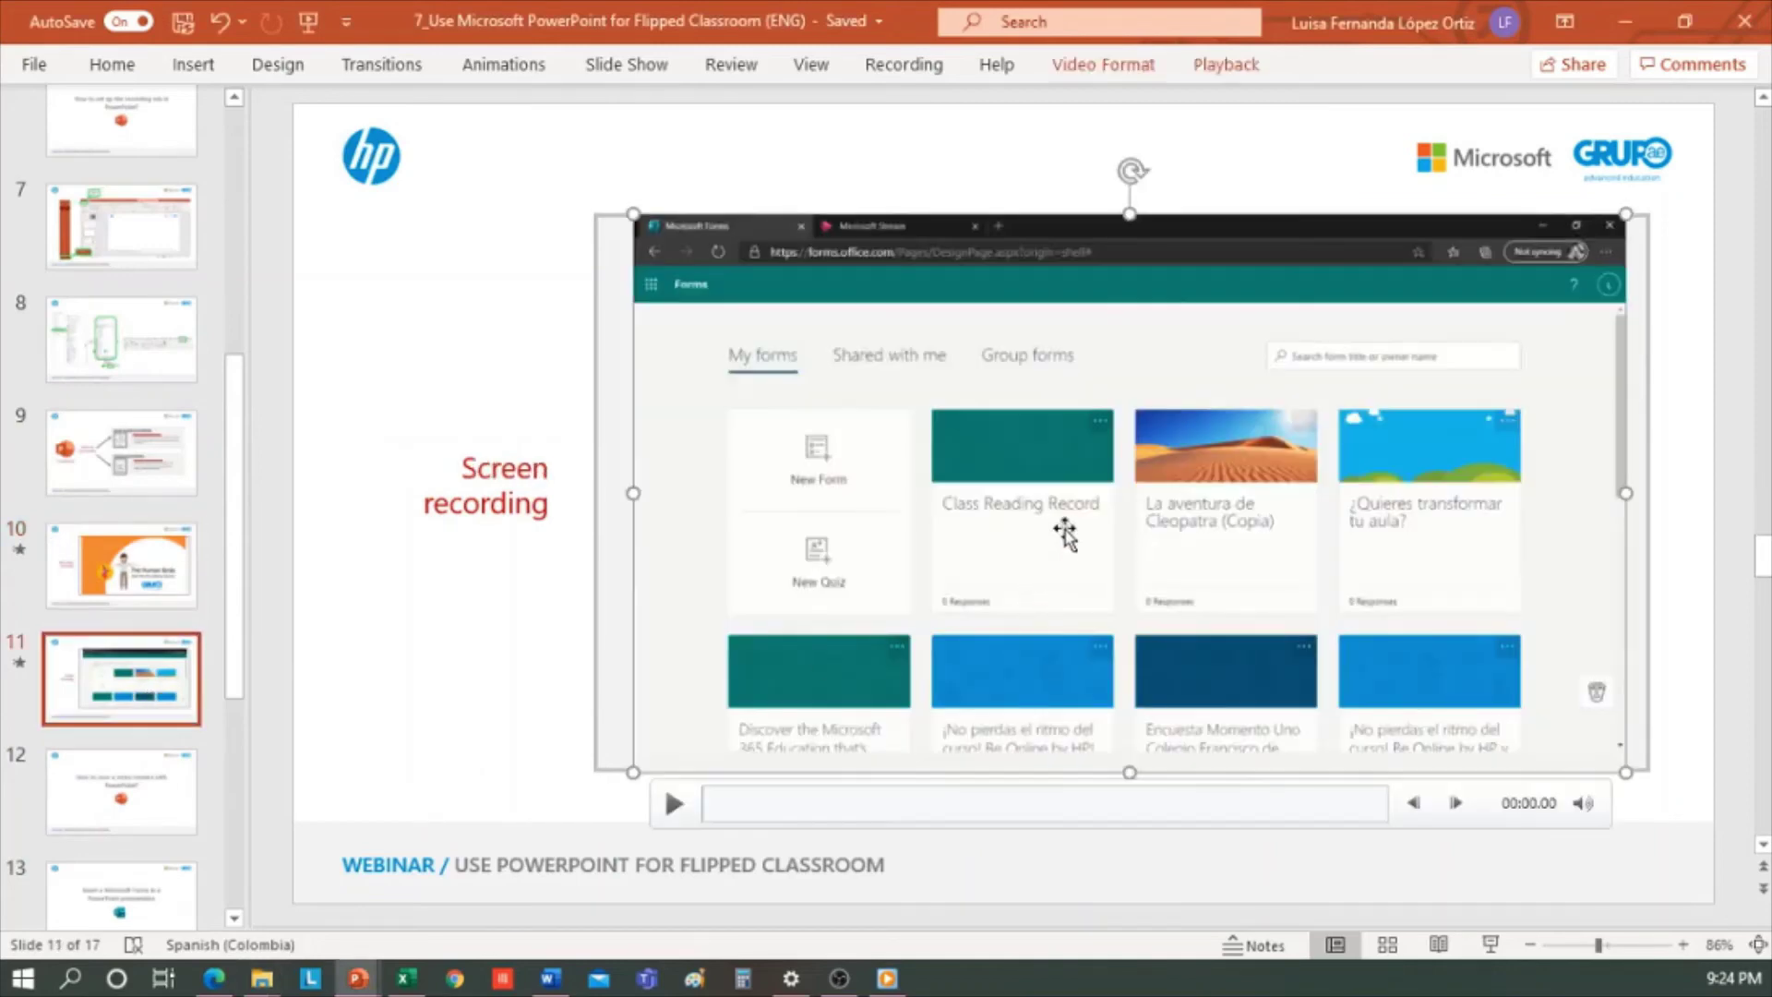
right_click(1562, 447)
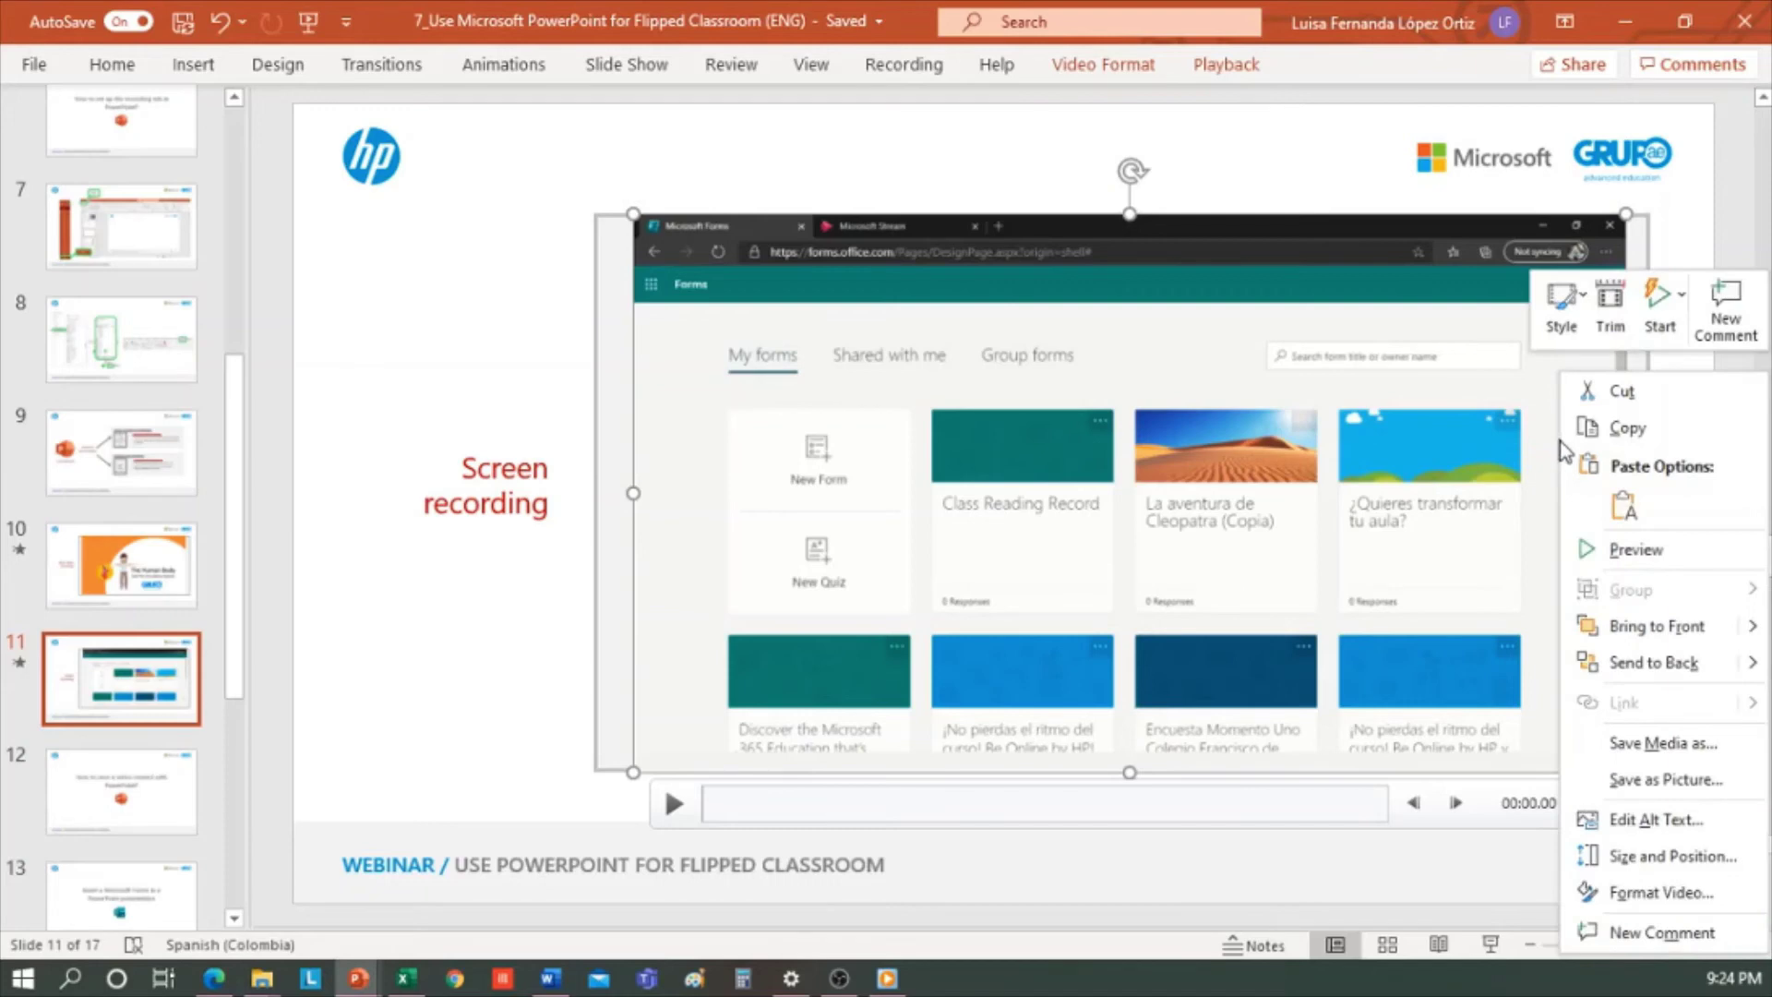
click(1701, 752)
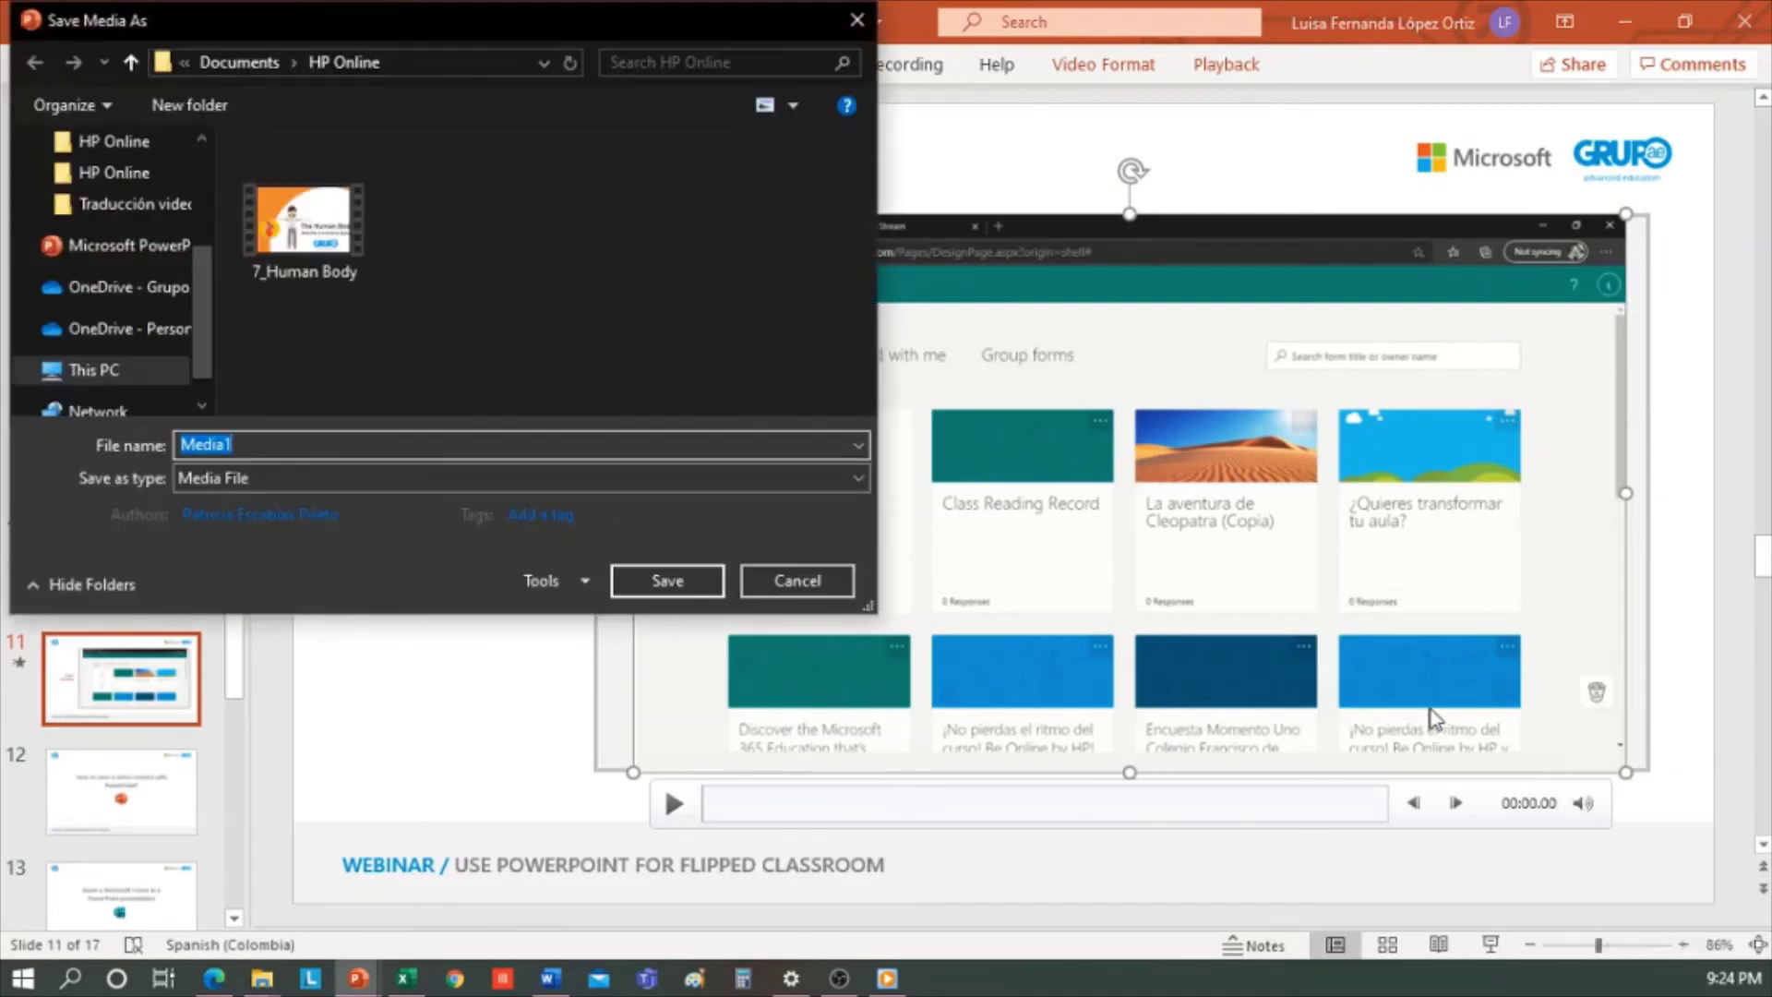
click(355, 534)
text(Forms tutorial)
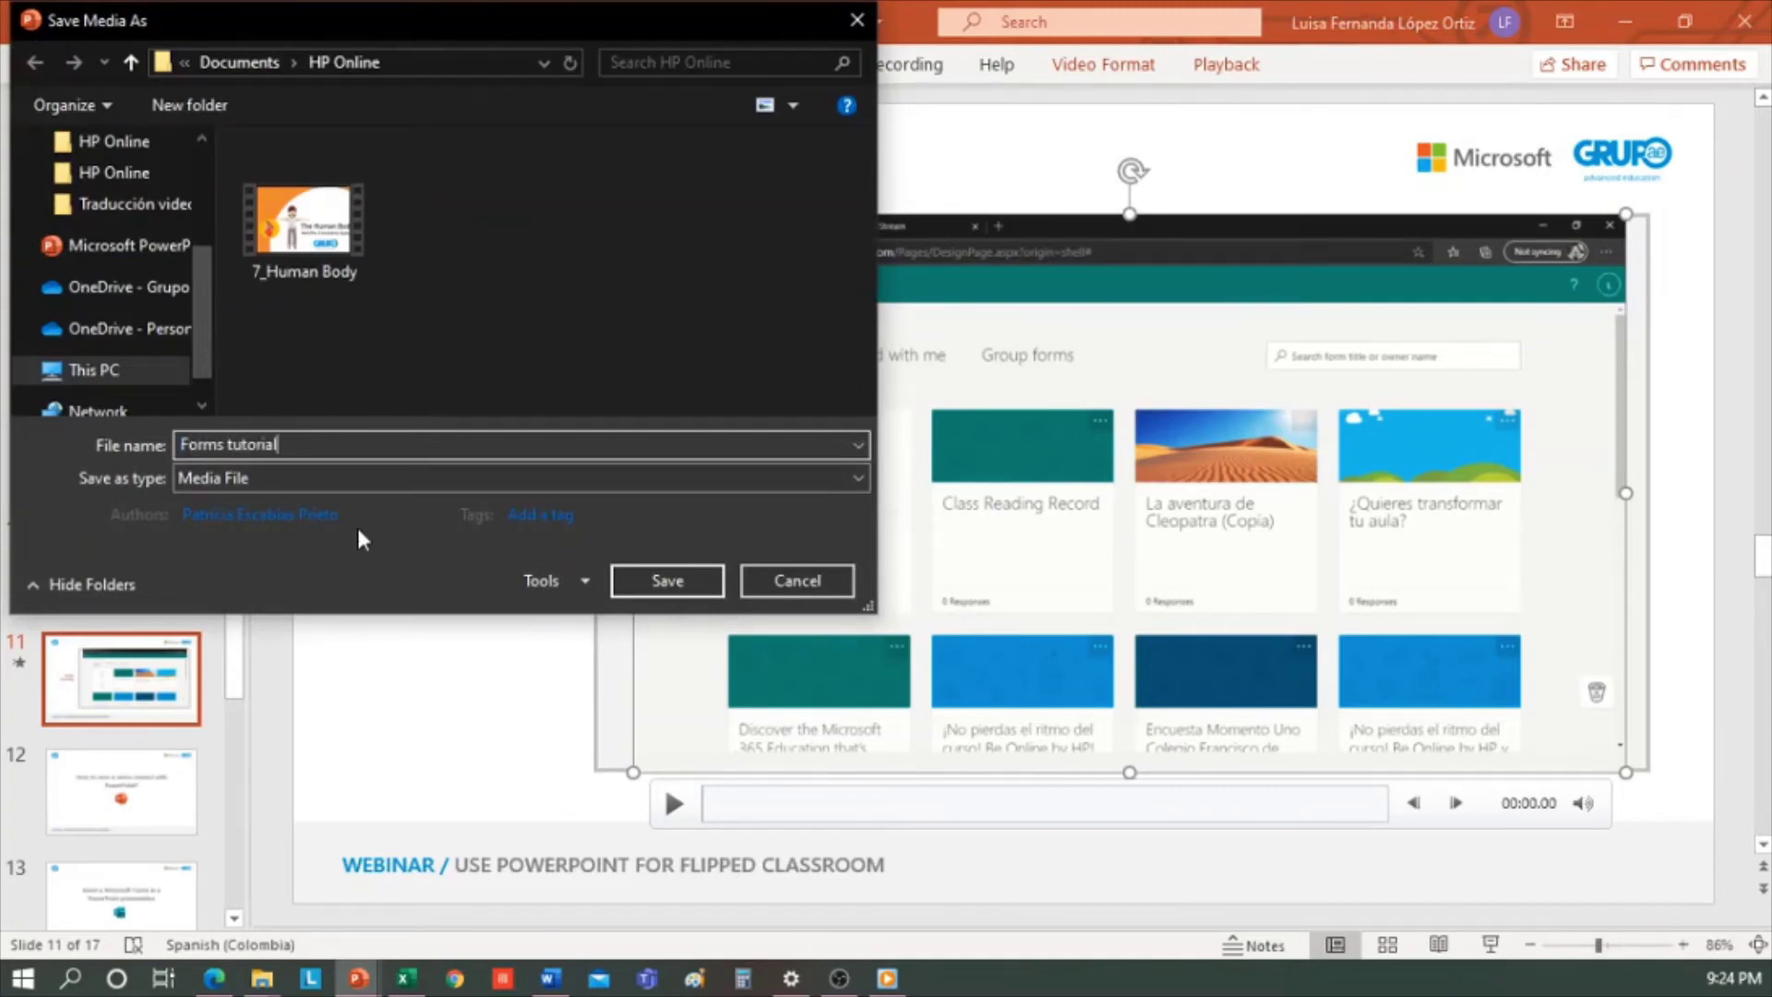
click(316, 479)
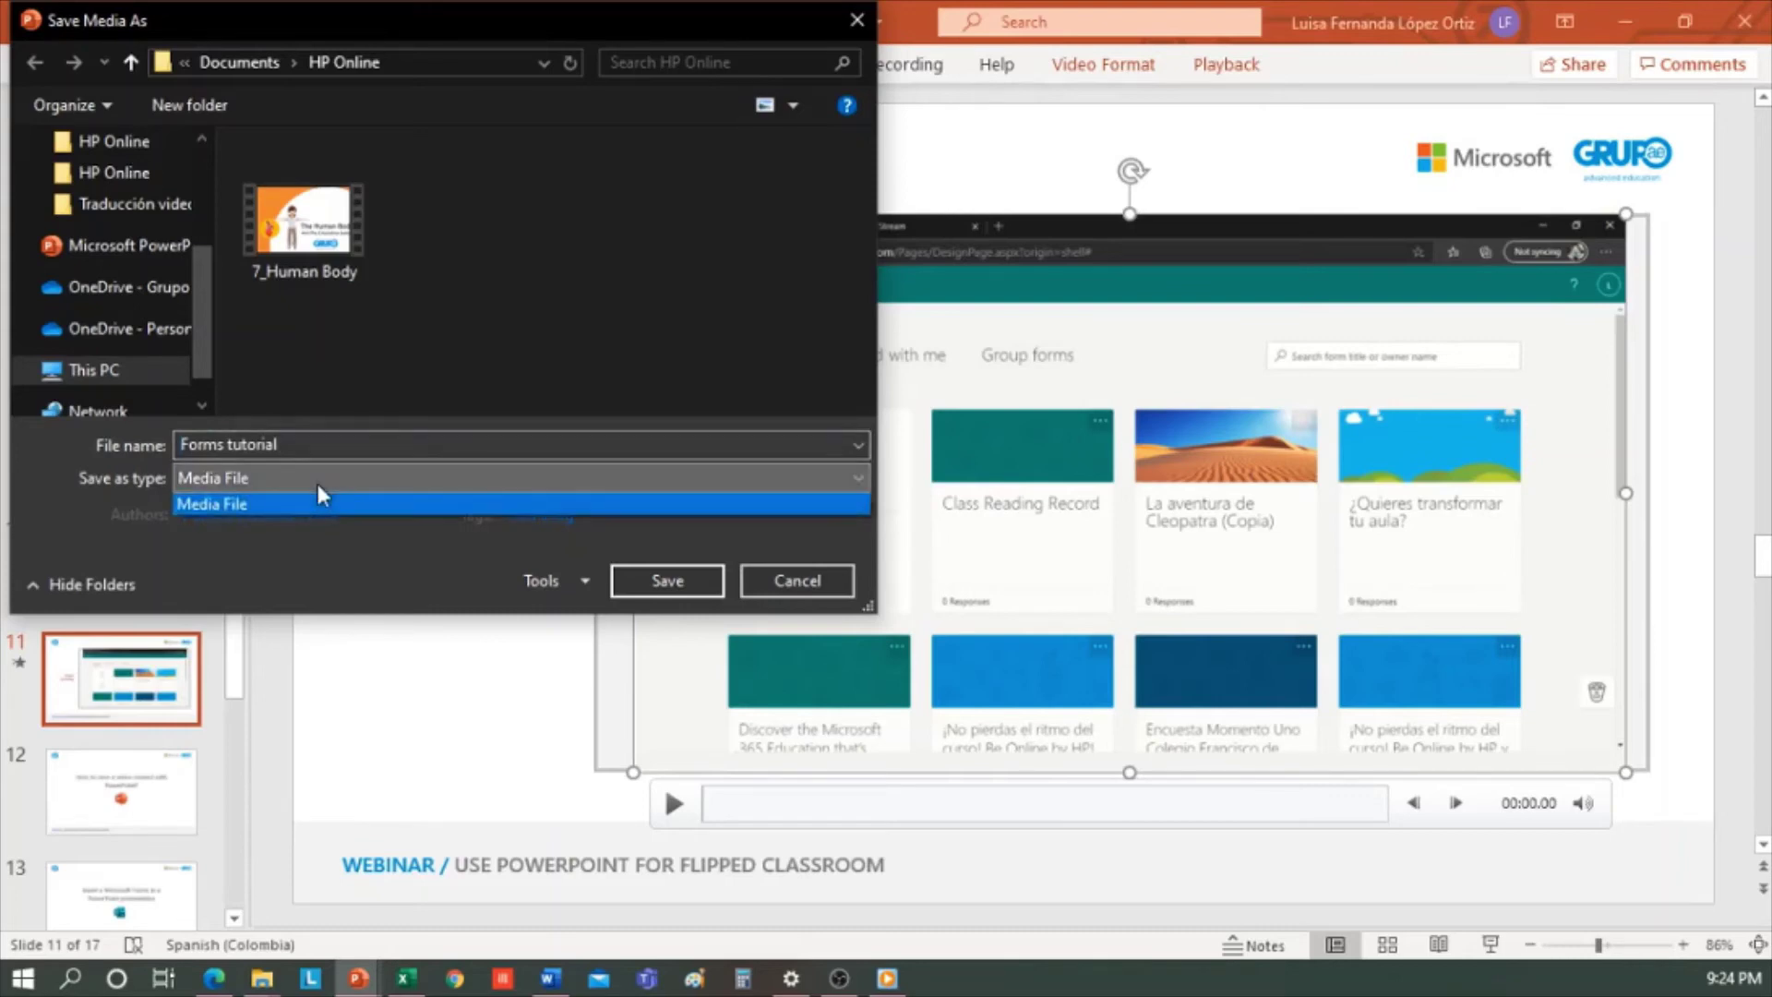
click(318, 486)
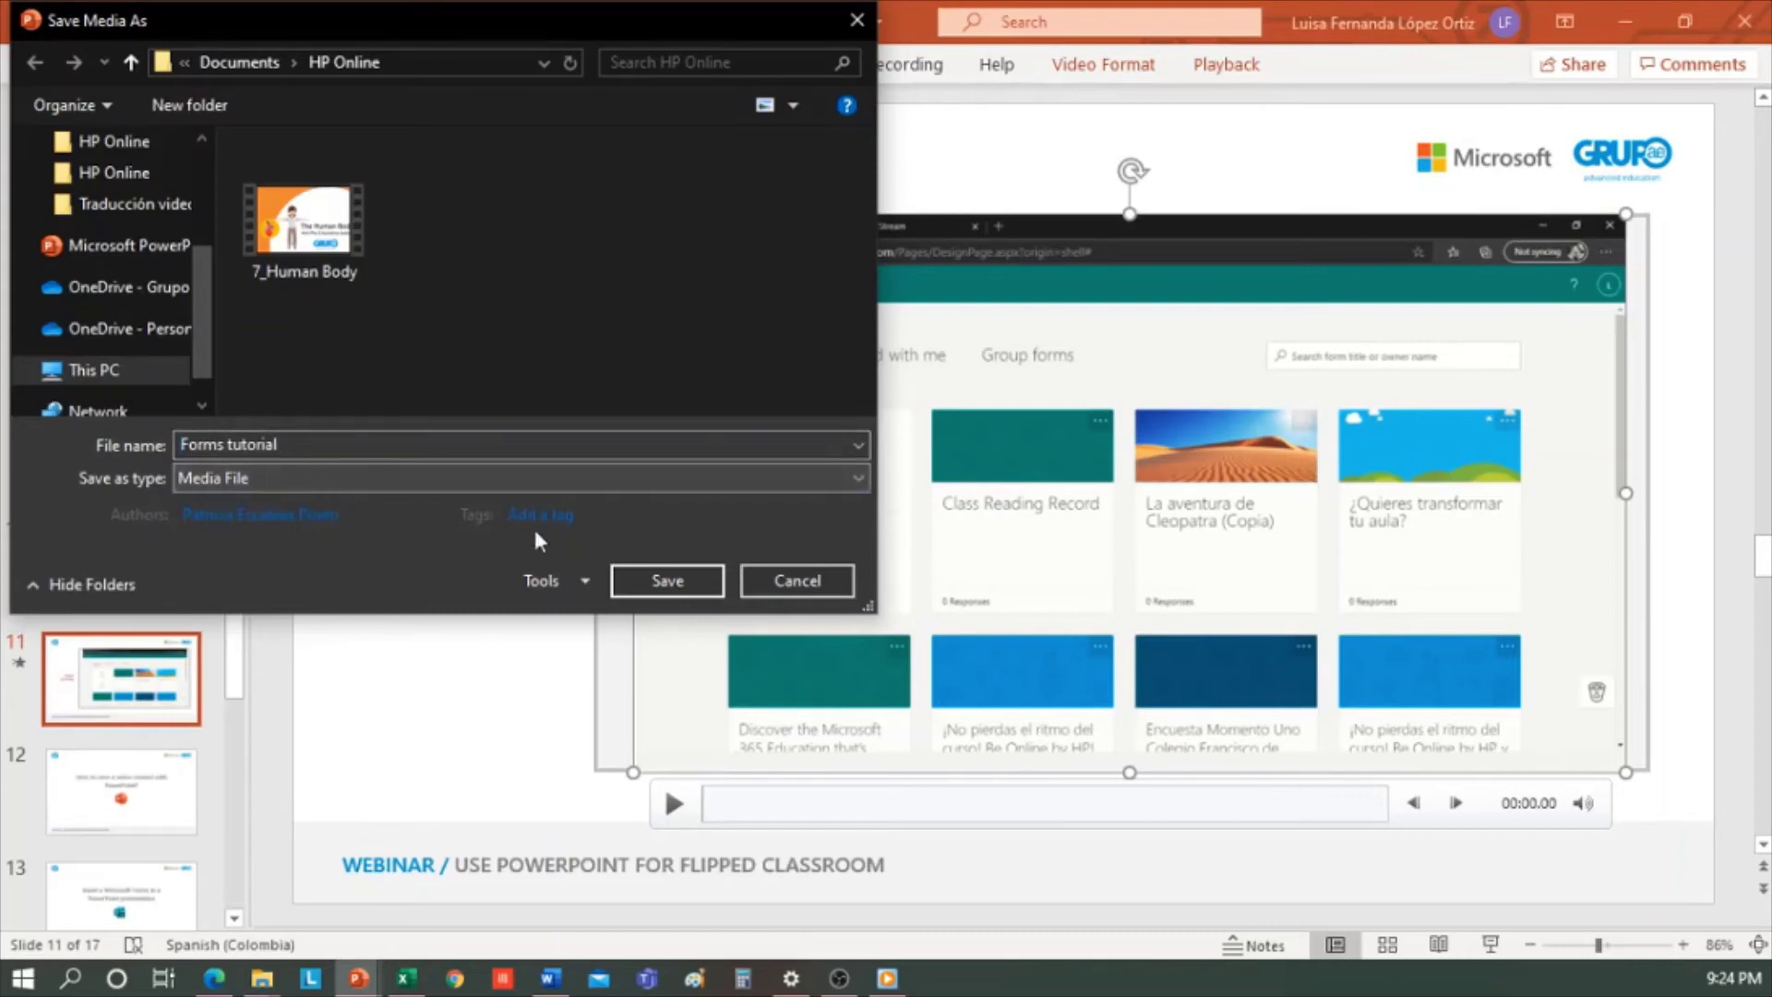
click(686, 581)
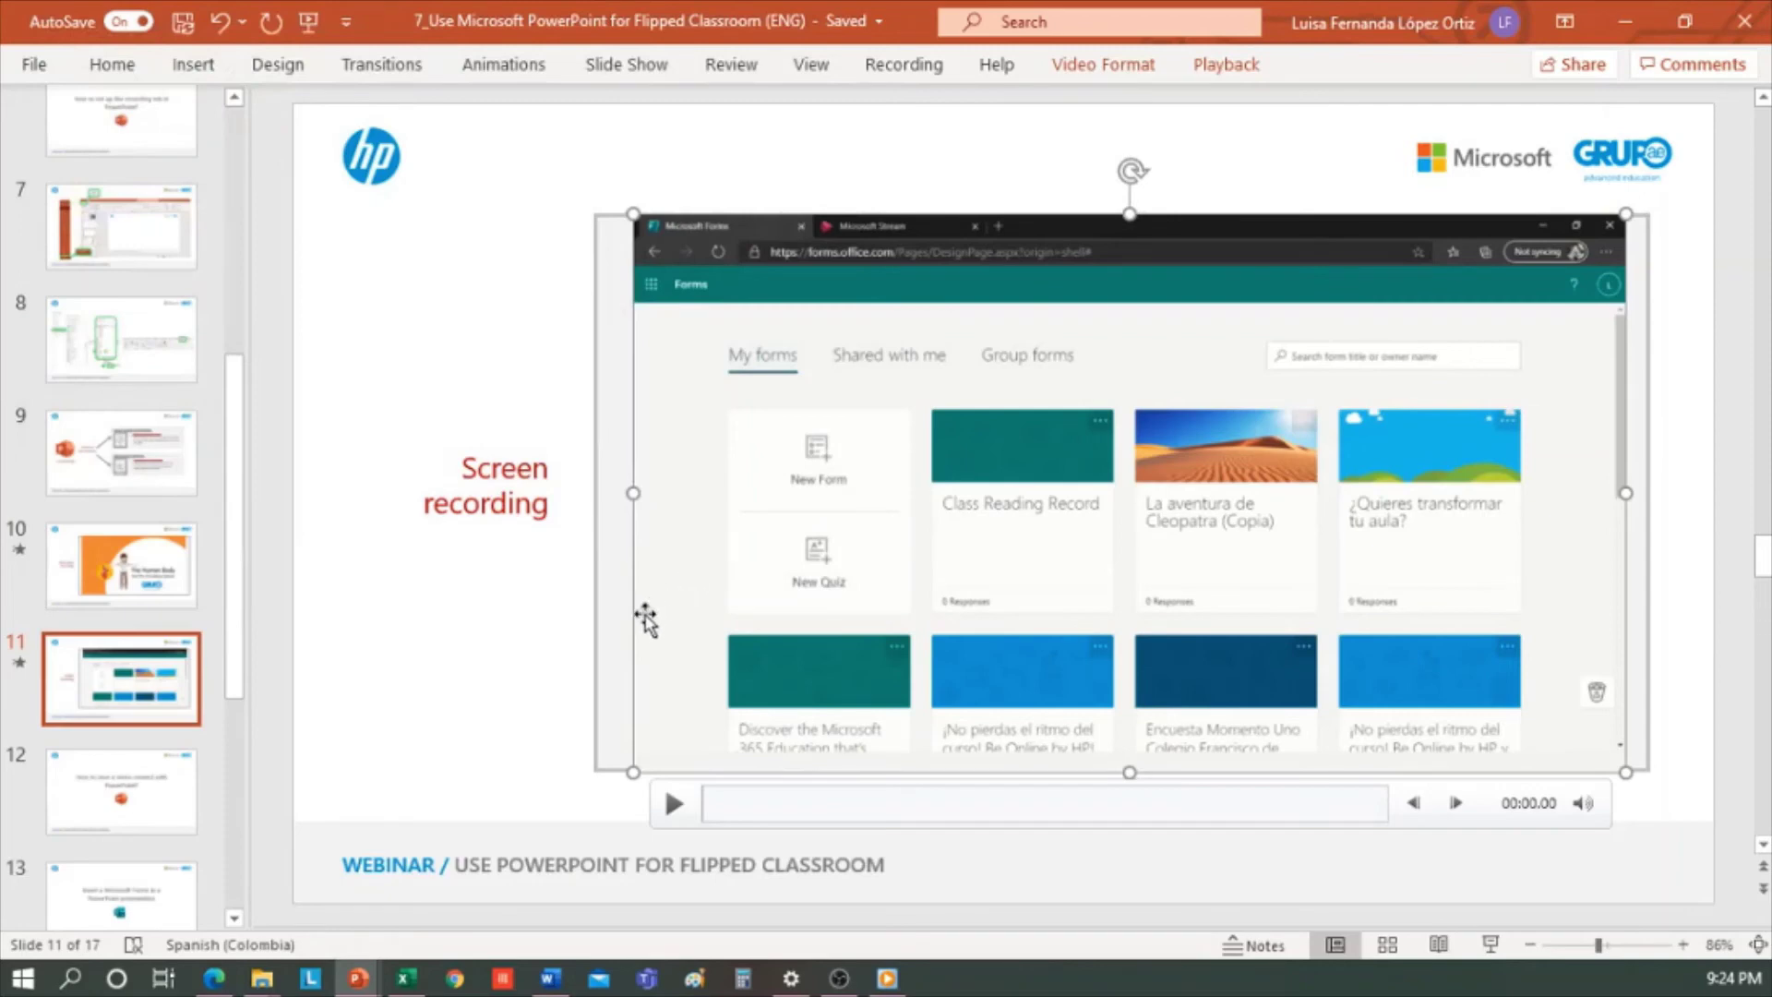
Step: Play the new Forms tutorial file from HP Online, then move the folder aside for PowerPoint
click(262, 978)
drag(298, 195, 855, 165)
click(771, 609)
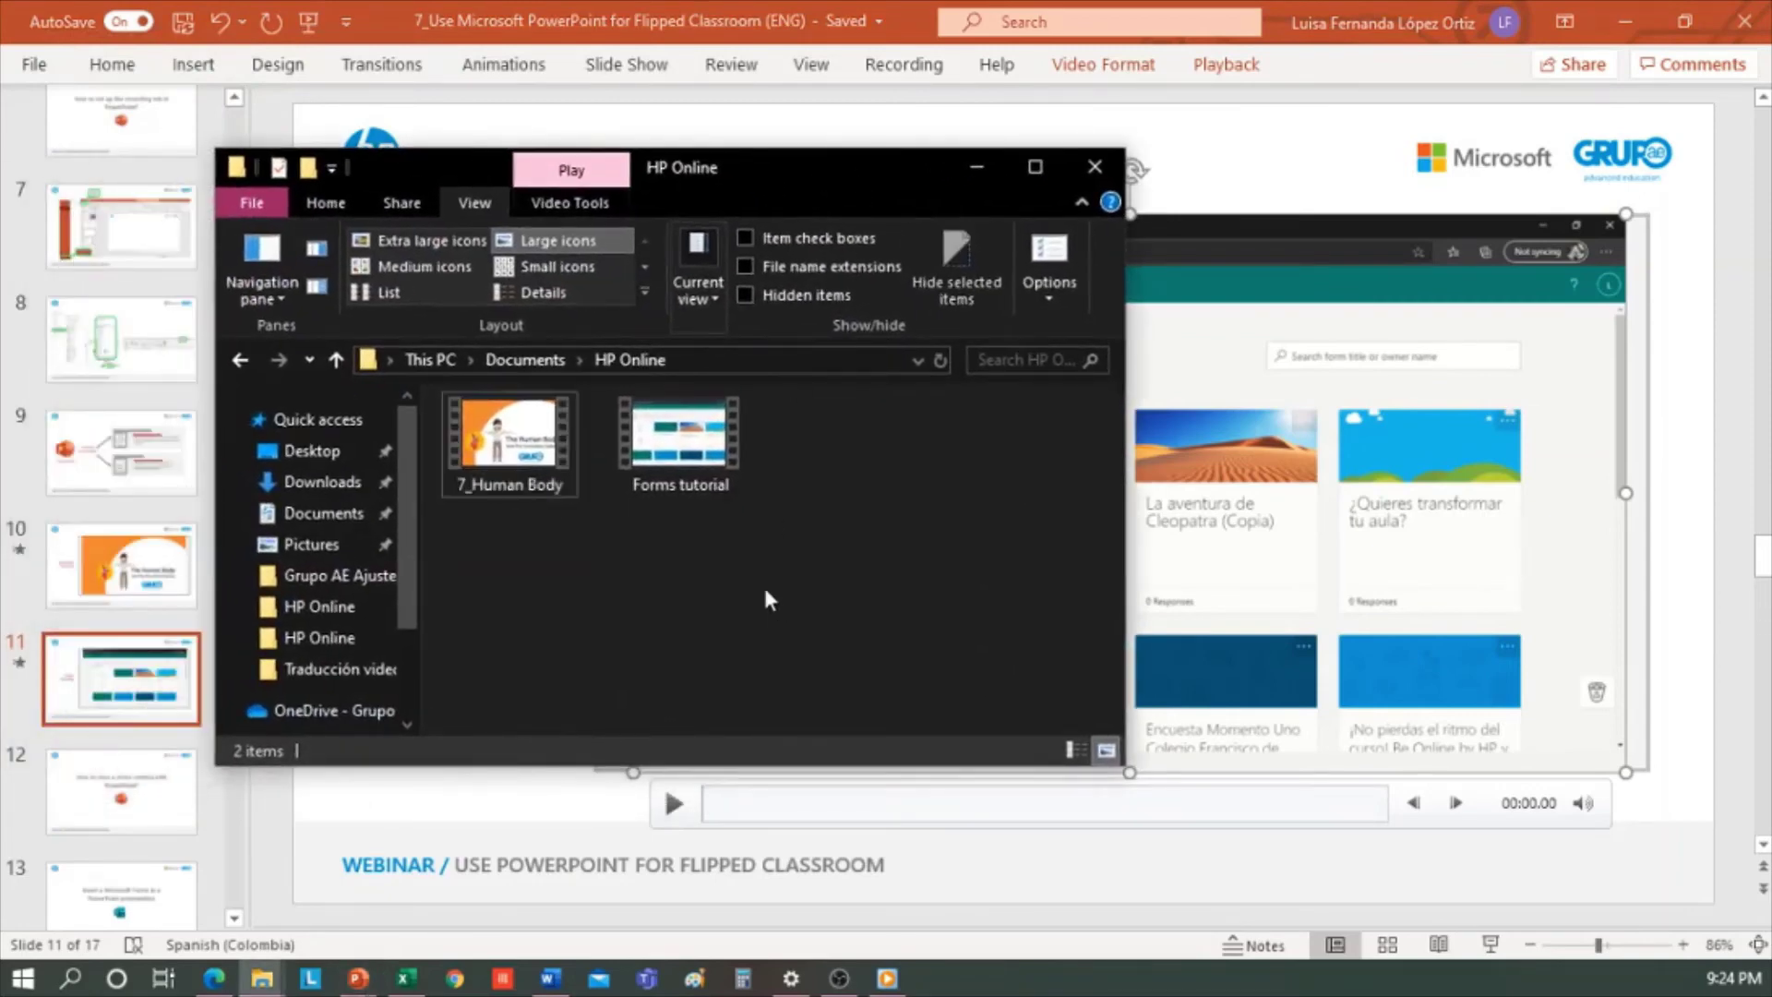
click(695, 445)
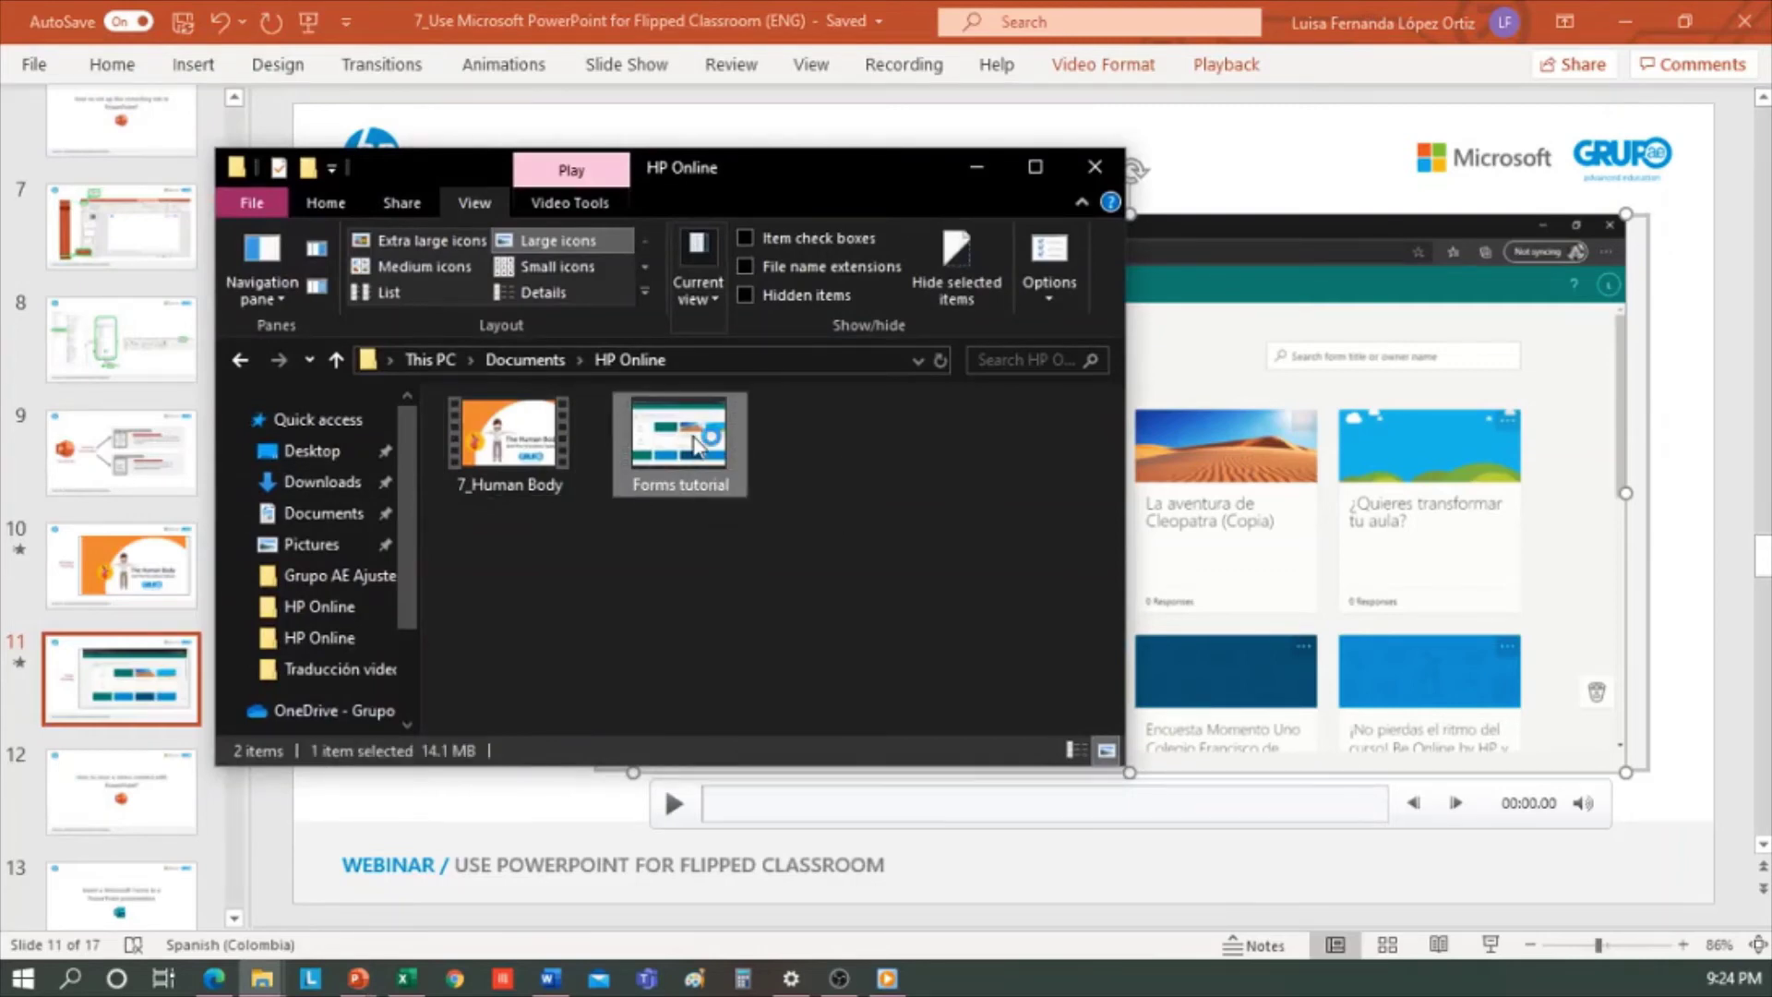
double_click(694, 447)
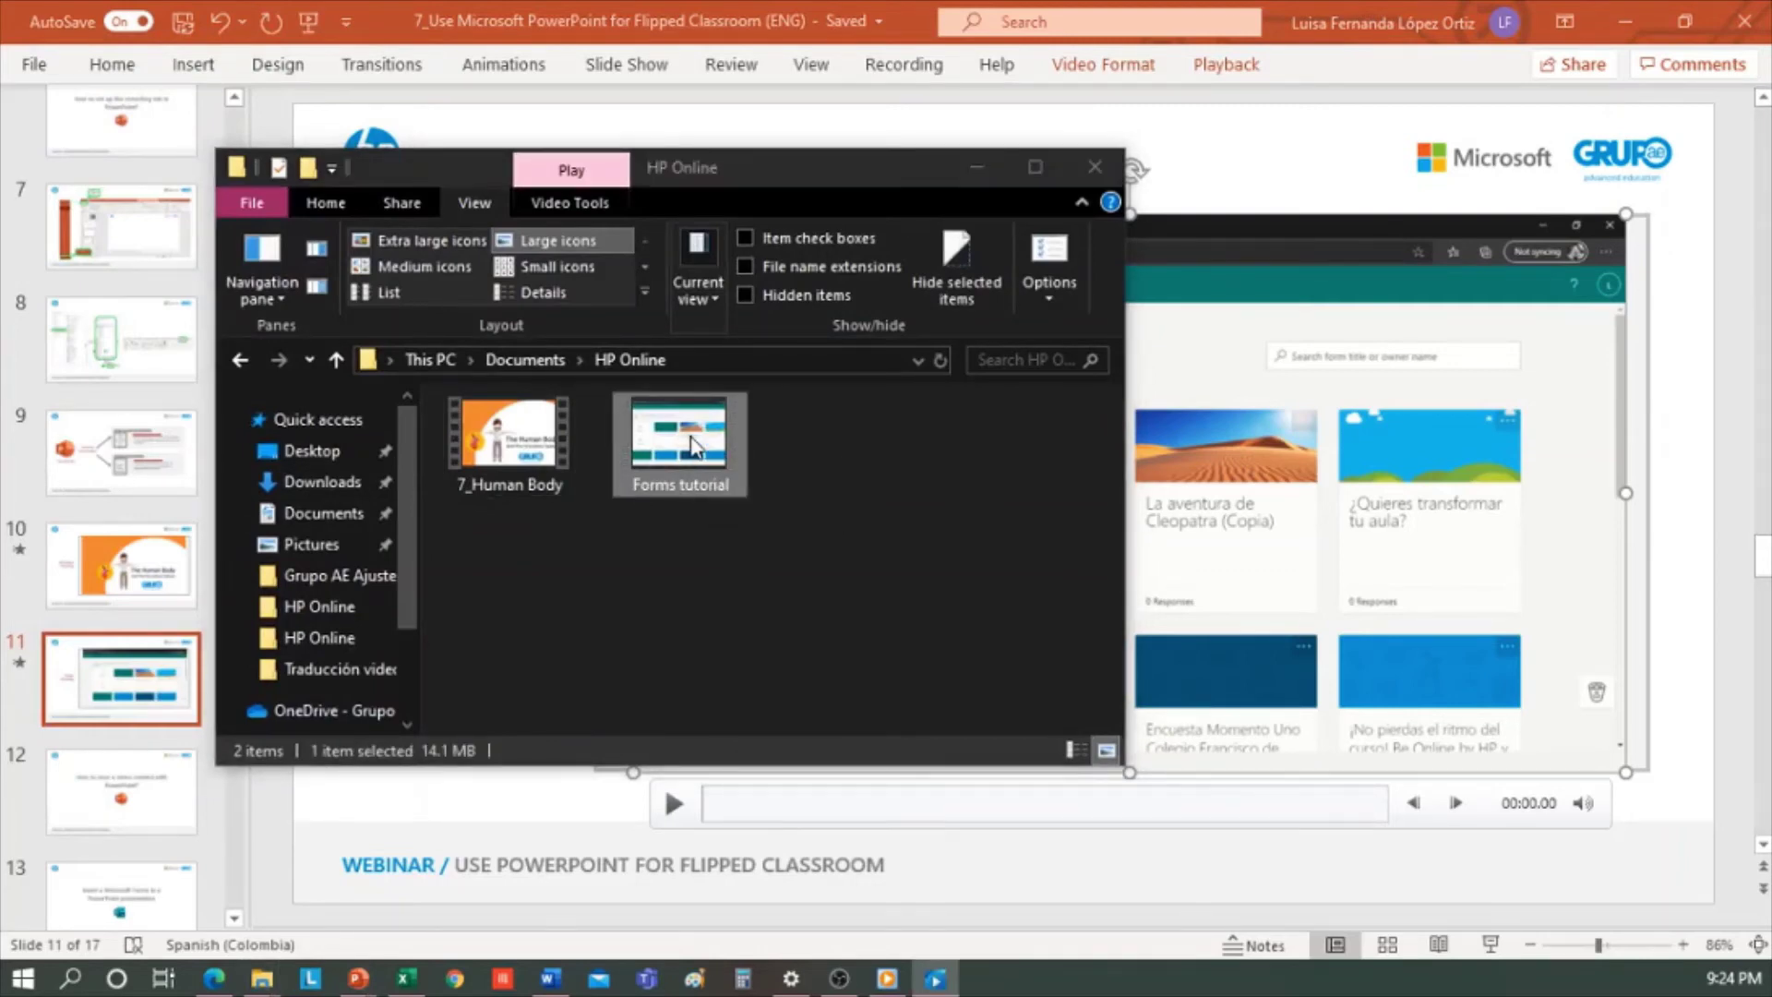
click(672, 646)
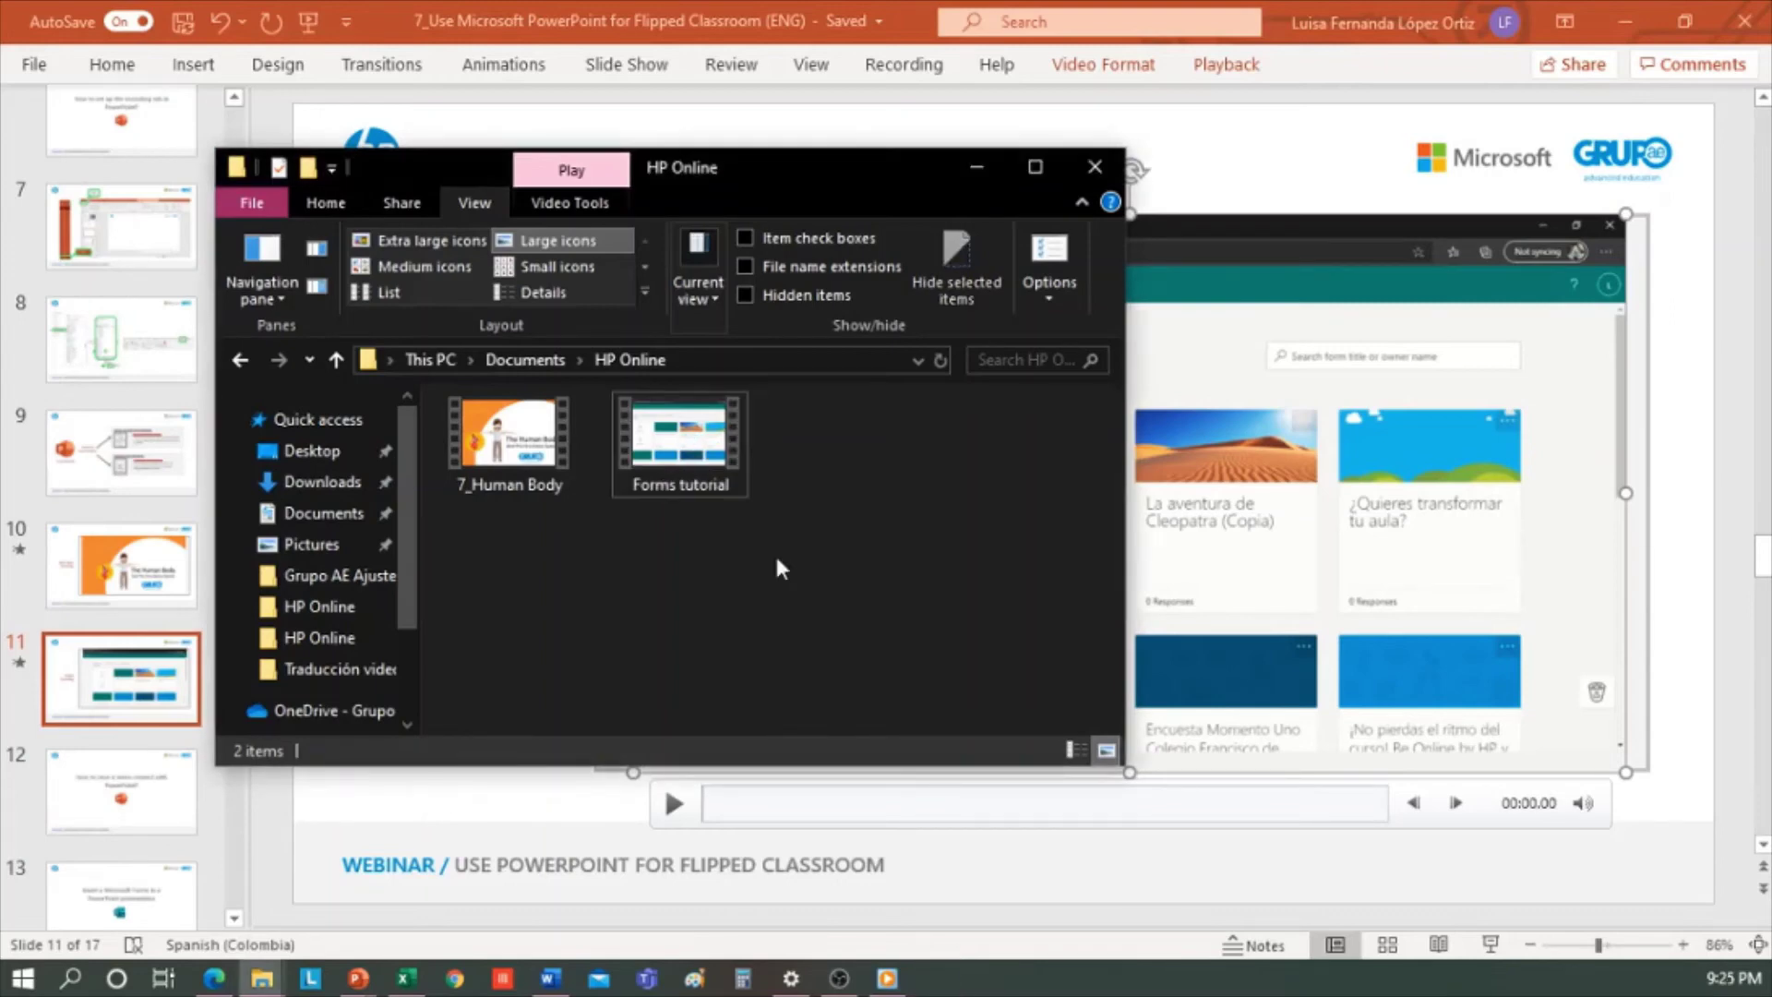
drag(779, 561, 885, 530)
drag(902, 166, 0, 148)
click(663, 781)
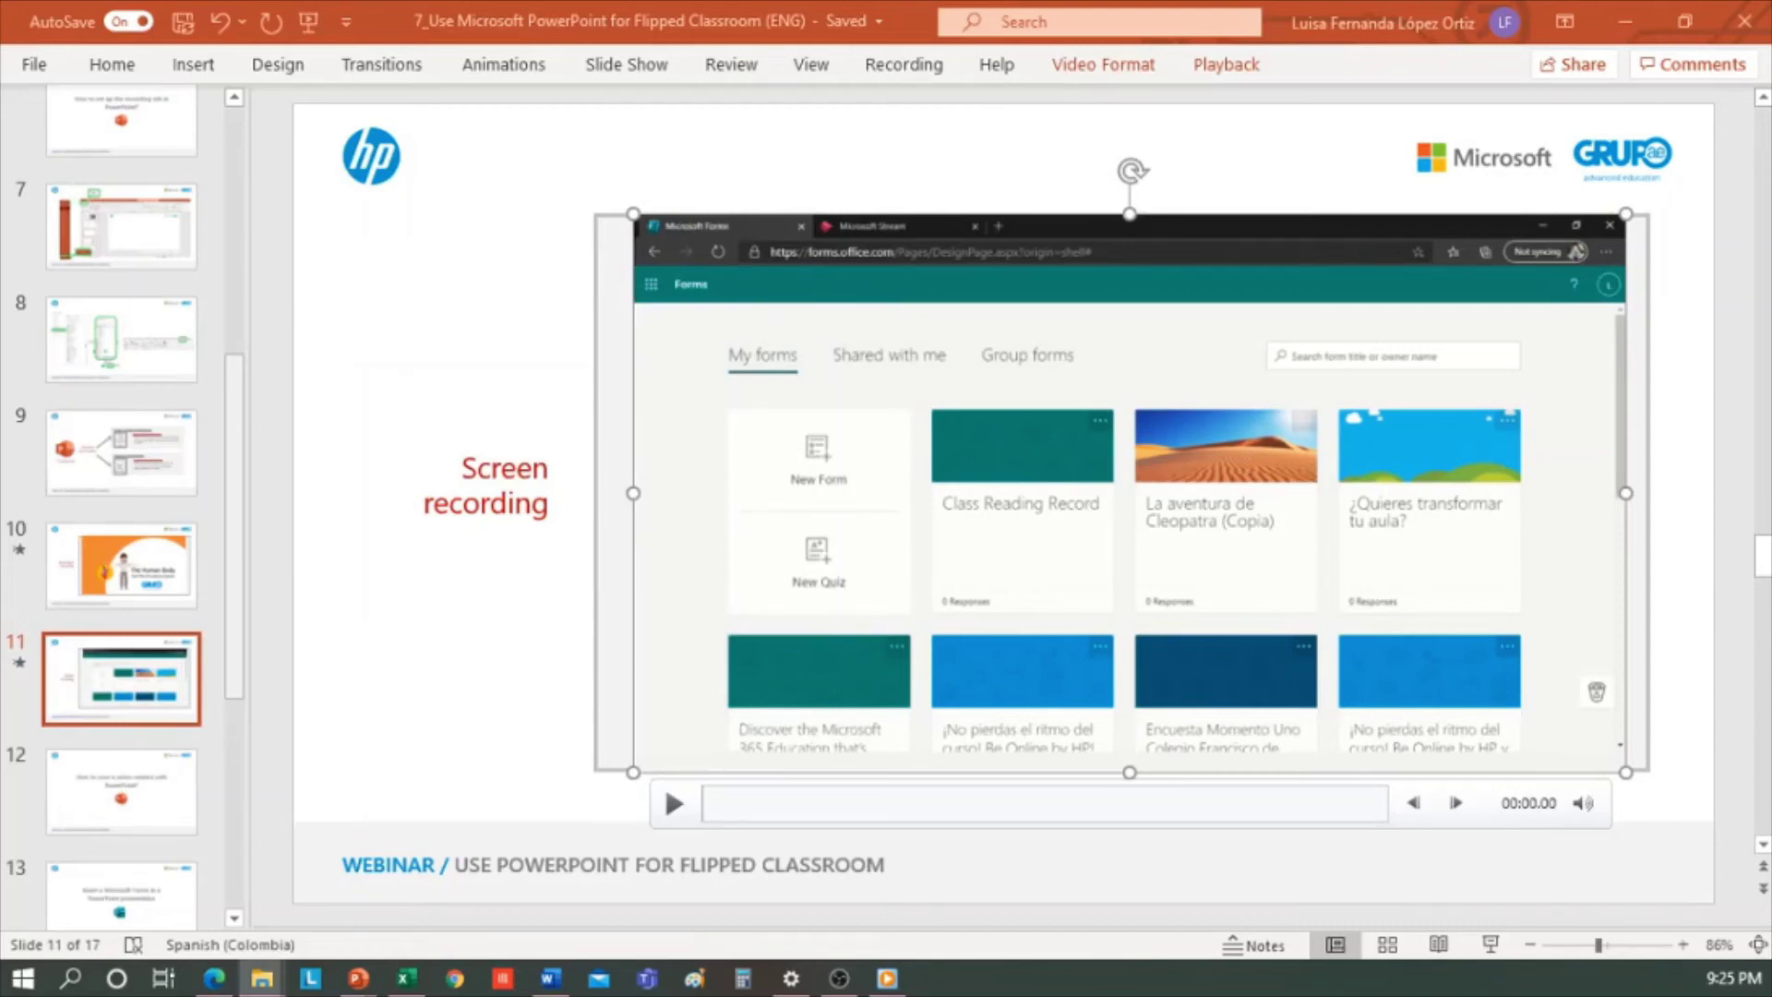
Step: Go to blank slide 14 and insert the Class Reading Record form through Insert > Forms
click(153, 881)
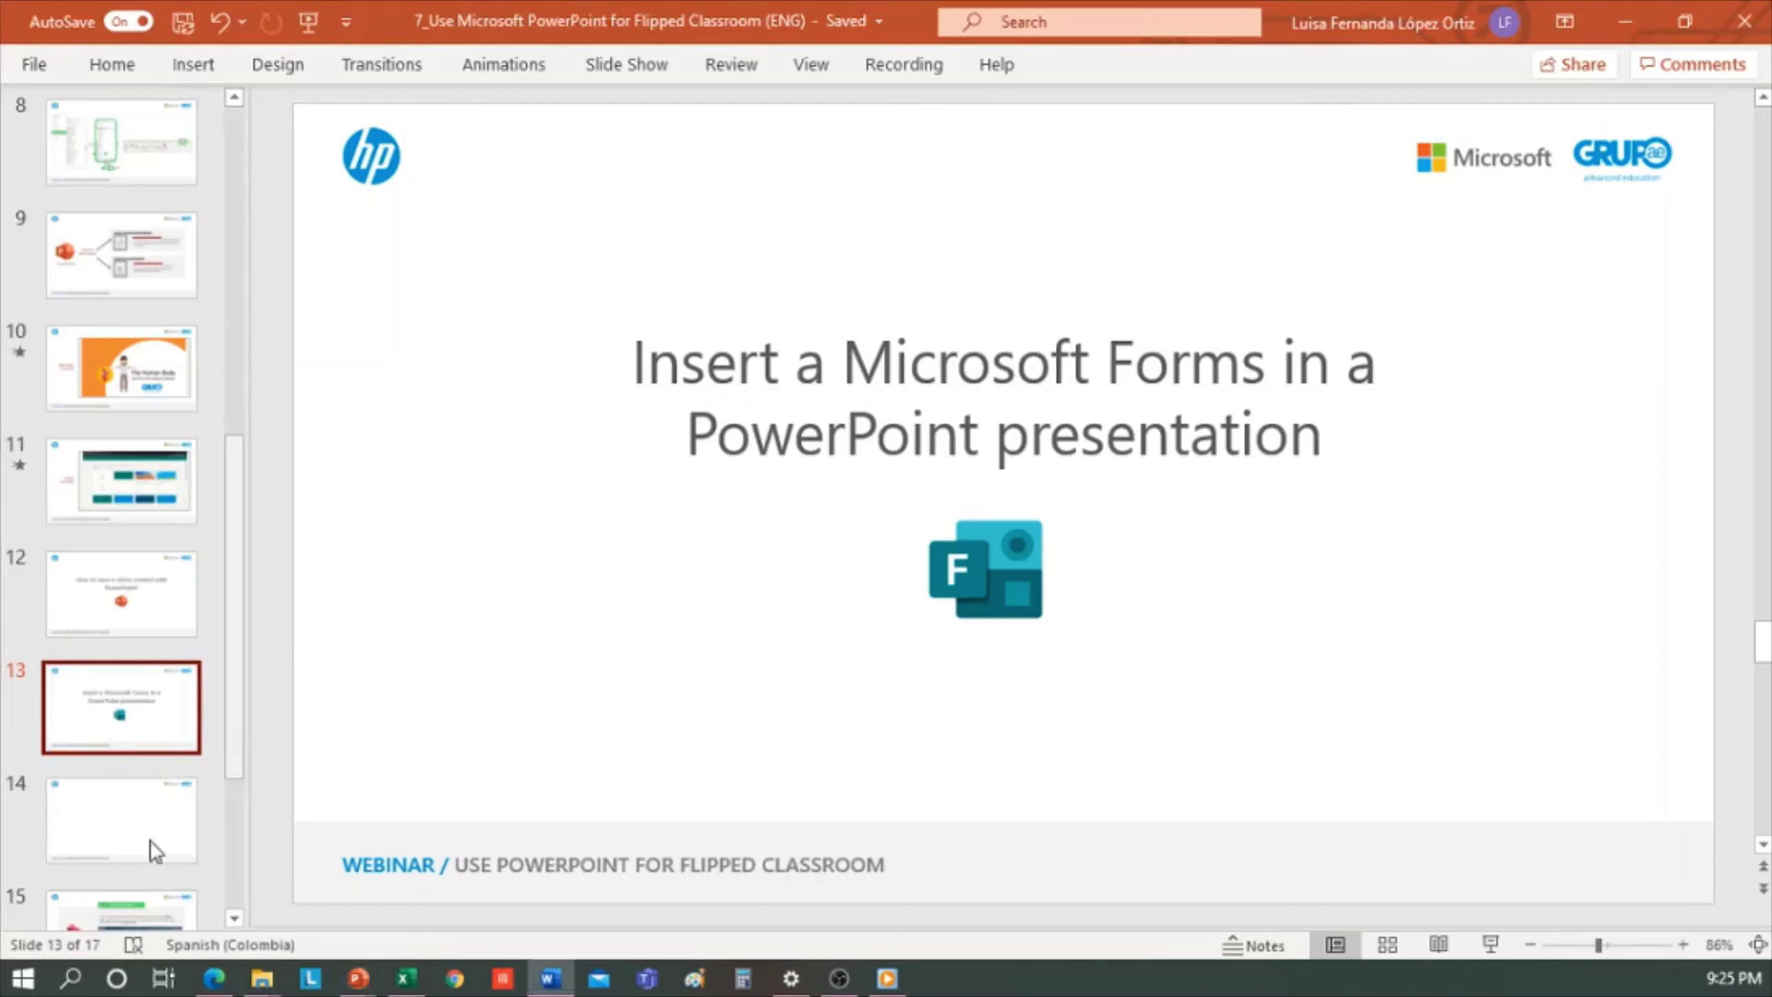
click(178, 822)
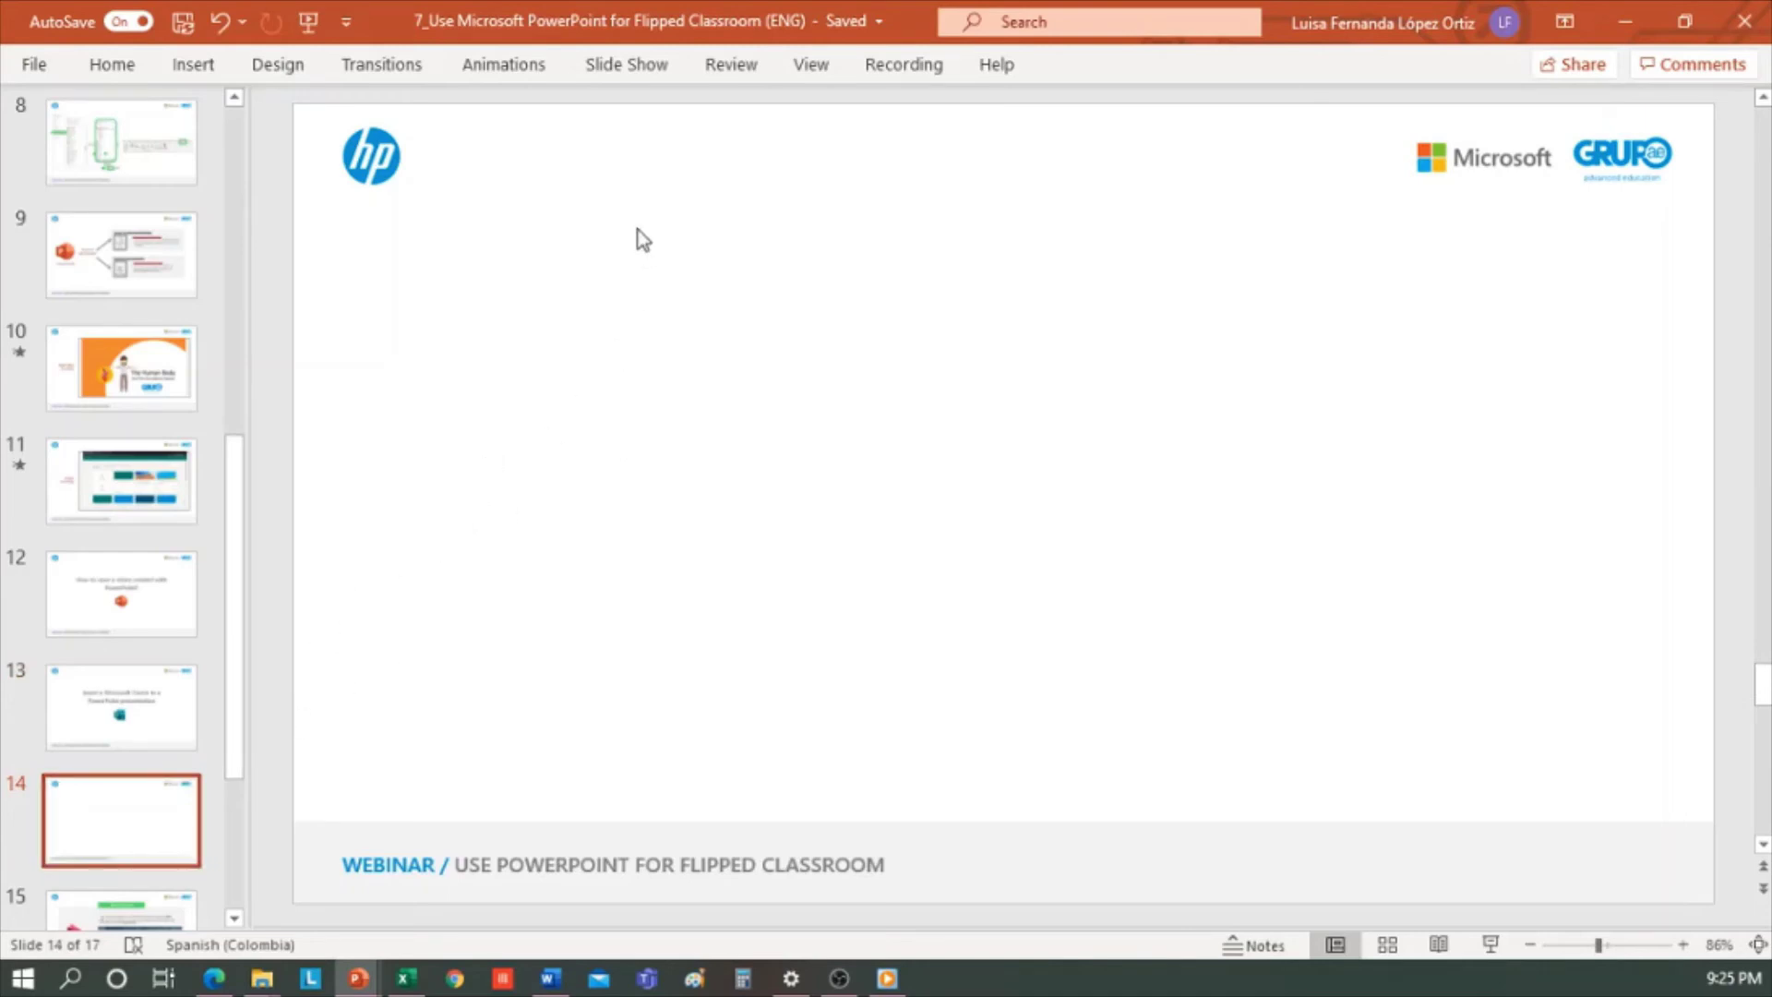
click(192, 64)
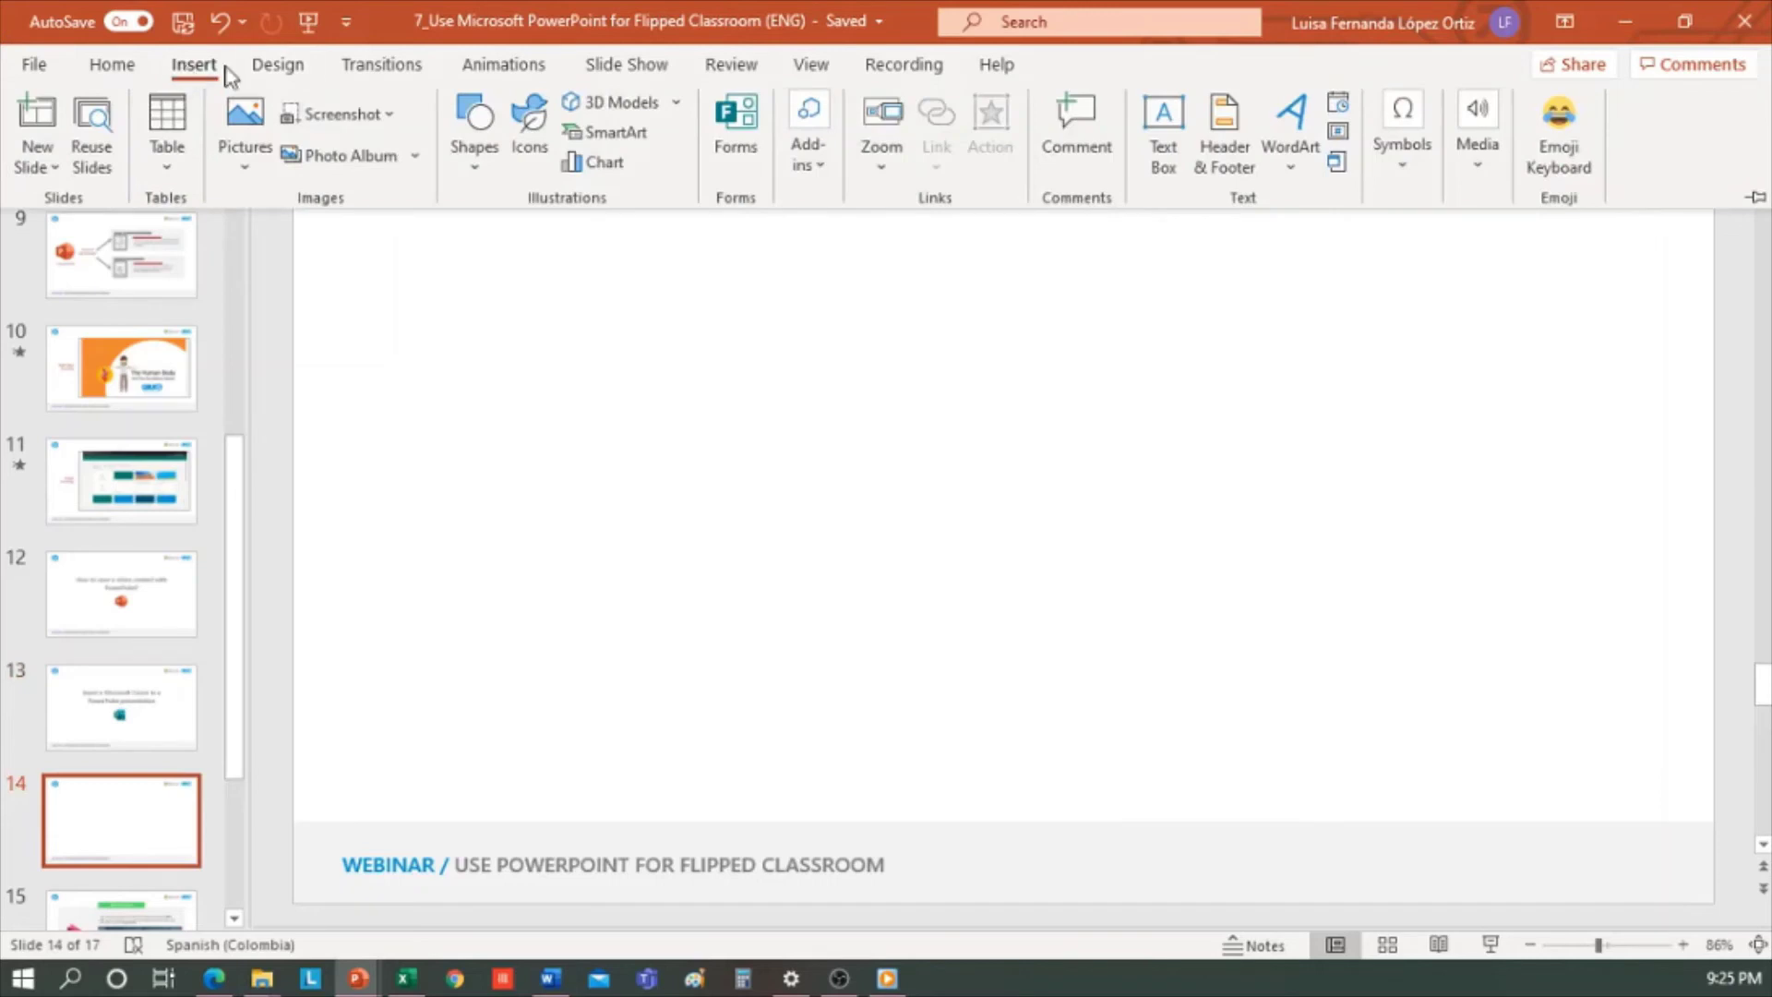
click(739, 125)
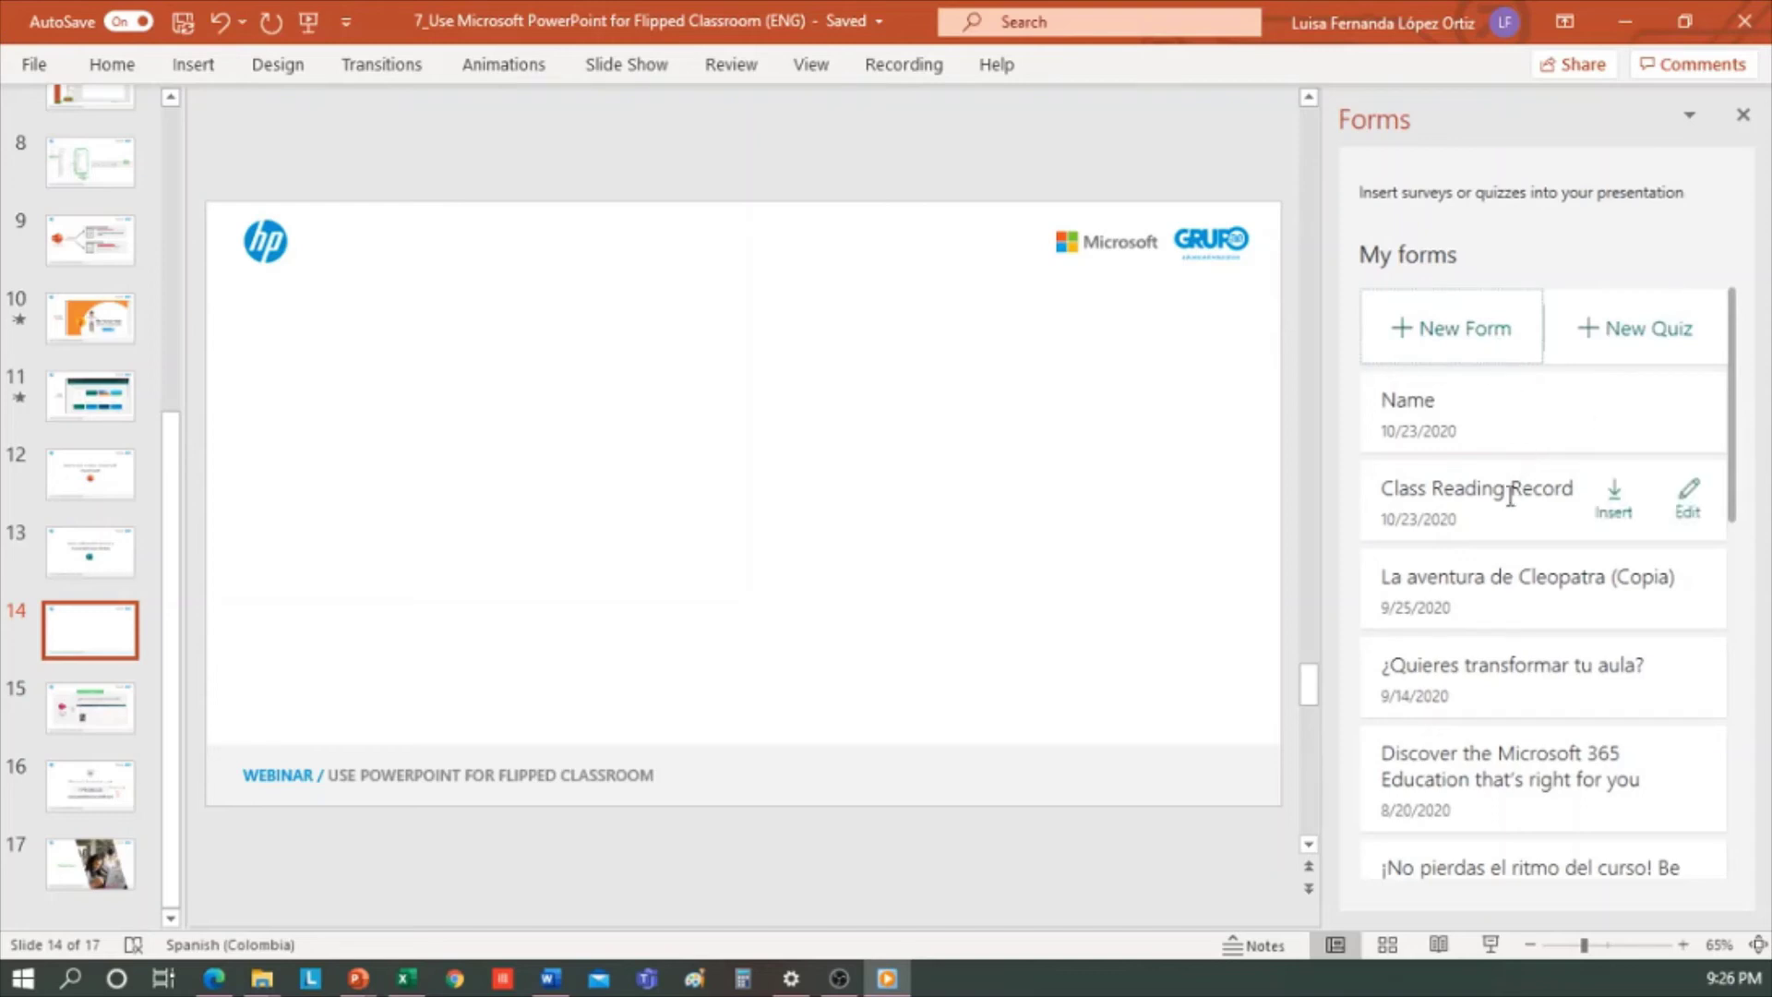
mouse_move(1469, 508)
click(1614, 503)
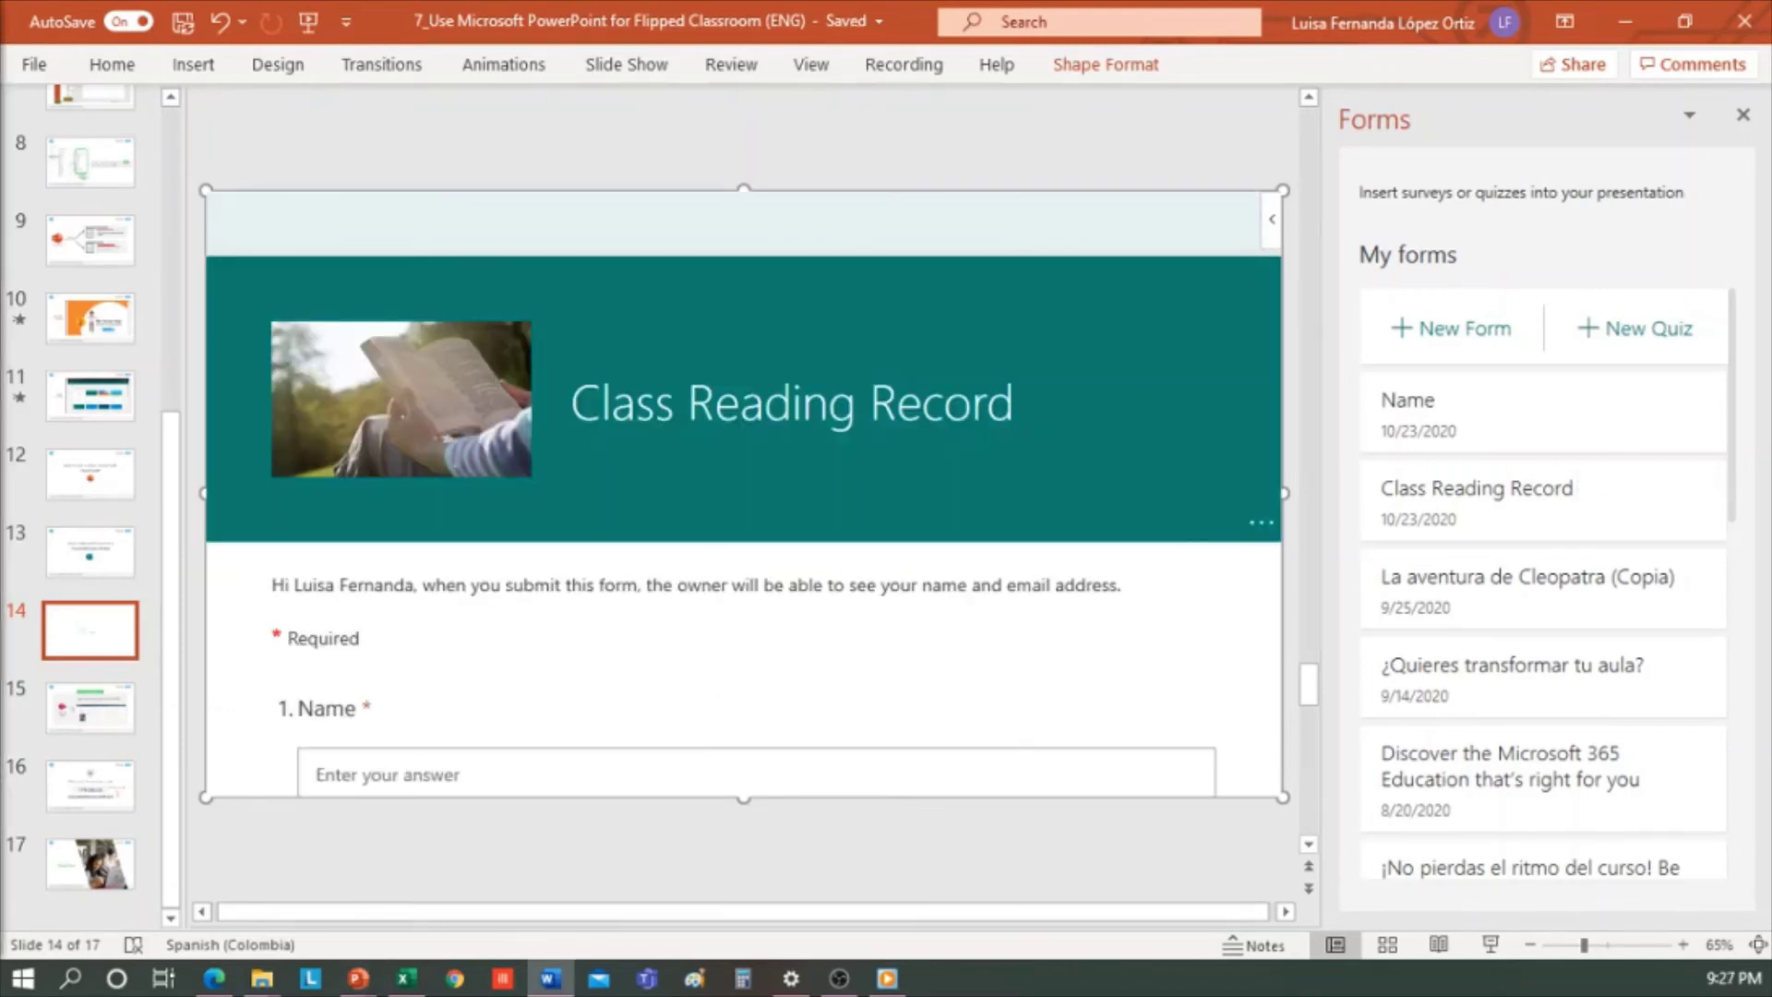
Step: Start Slide Show on slide 14 and fill the form's Name and book title with test text
click(1744, 115)
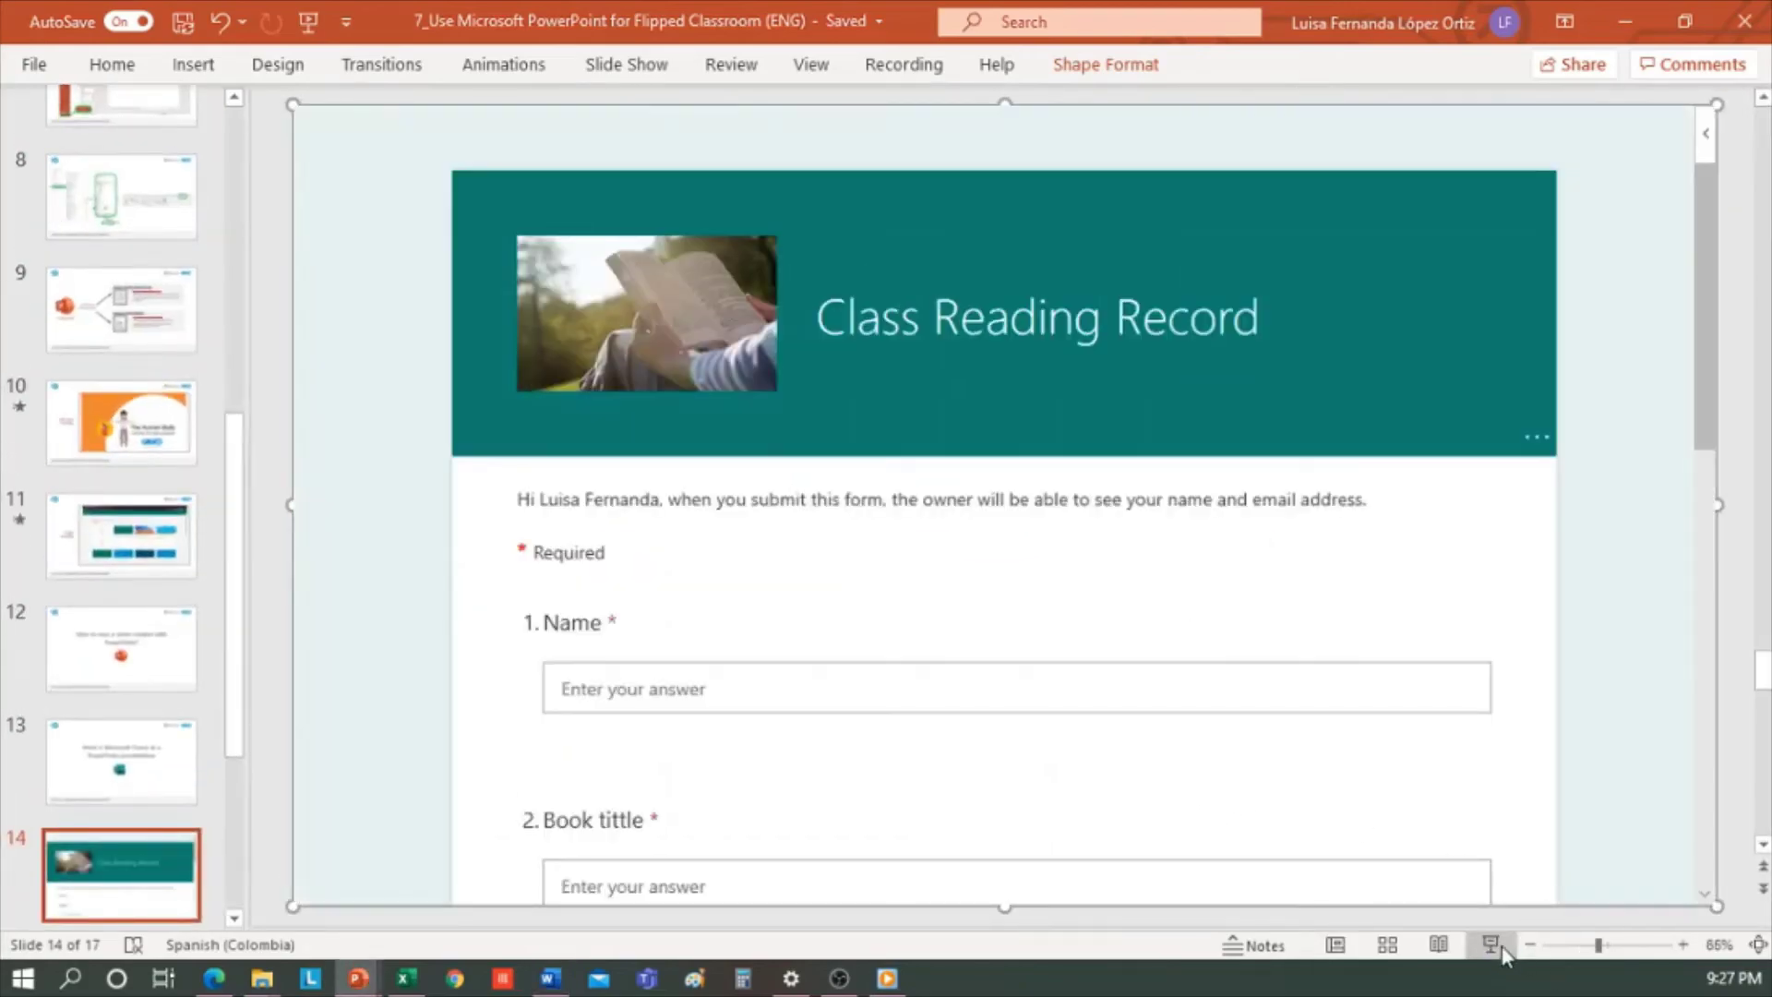
click(1491, 944)
click(637, 583)
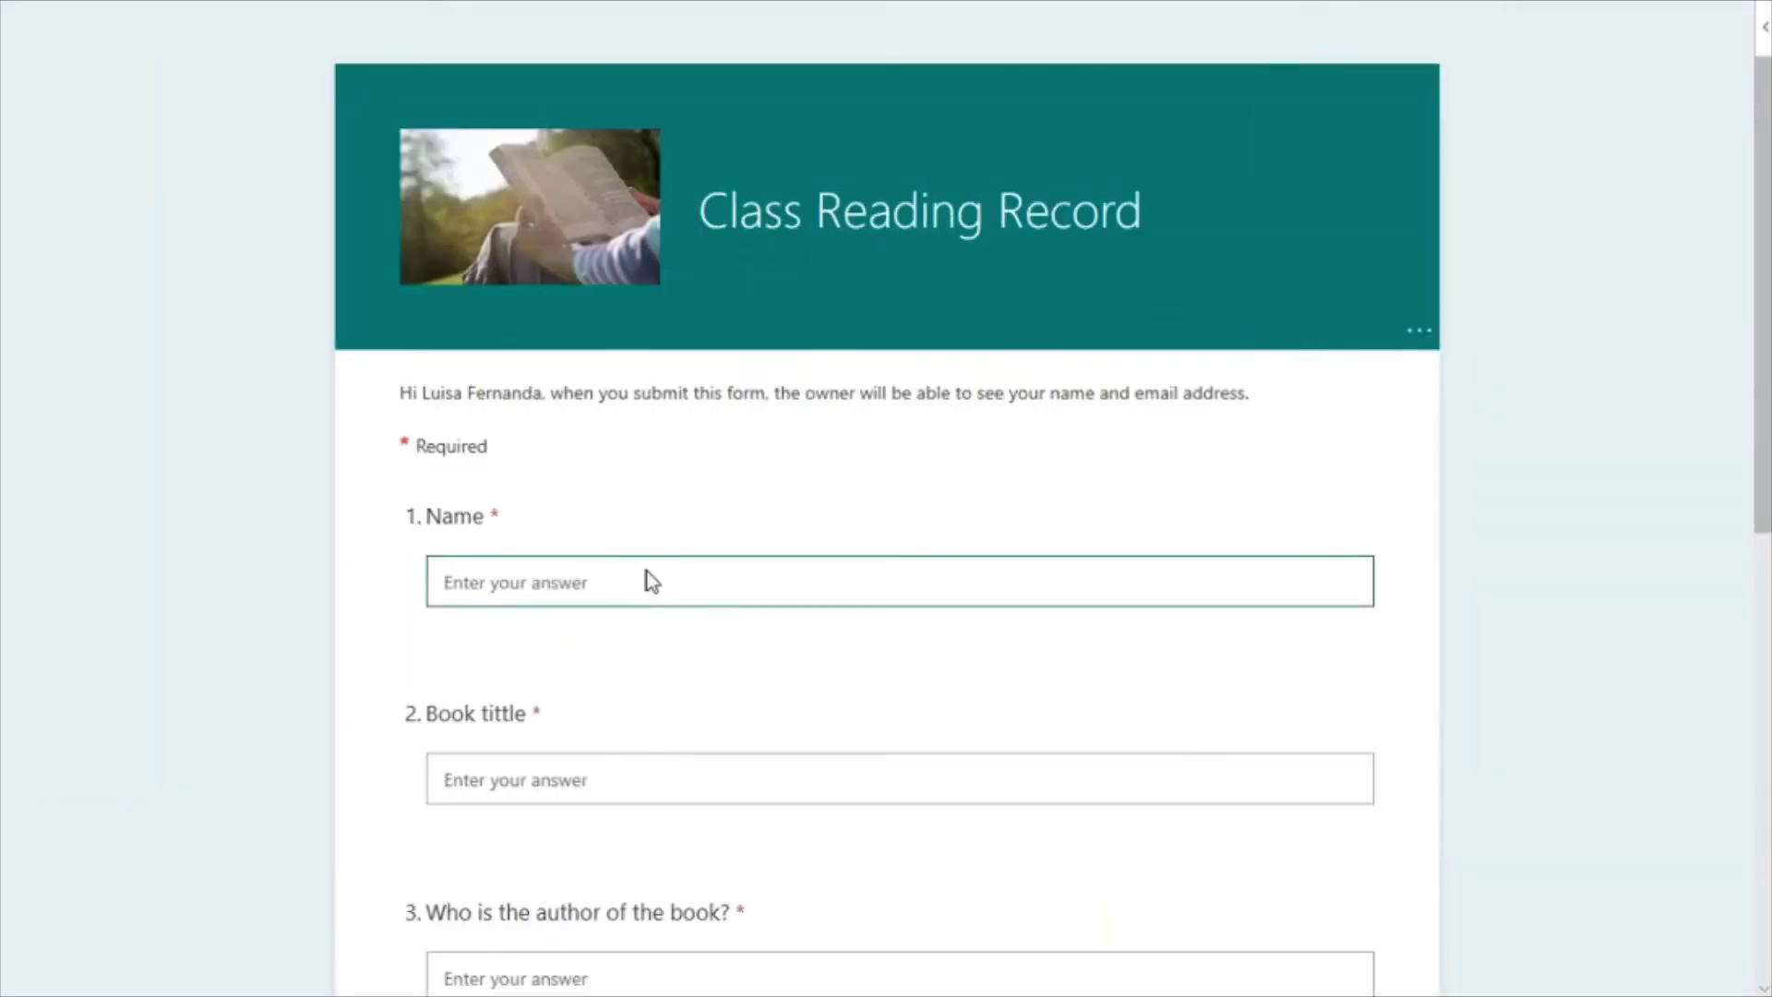
text(dcsds)
click(622, 781)
text(dsfsf)
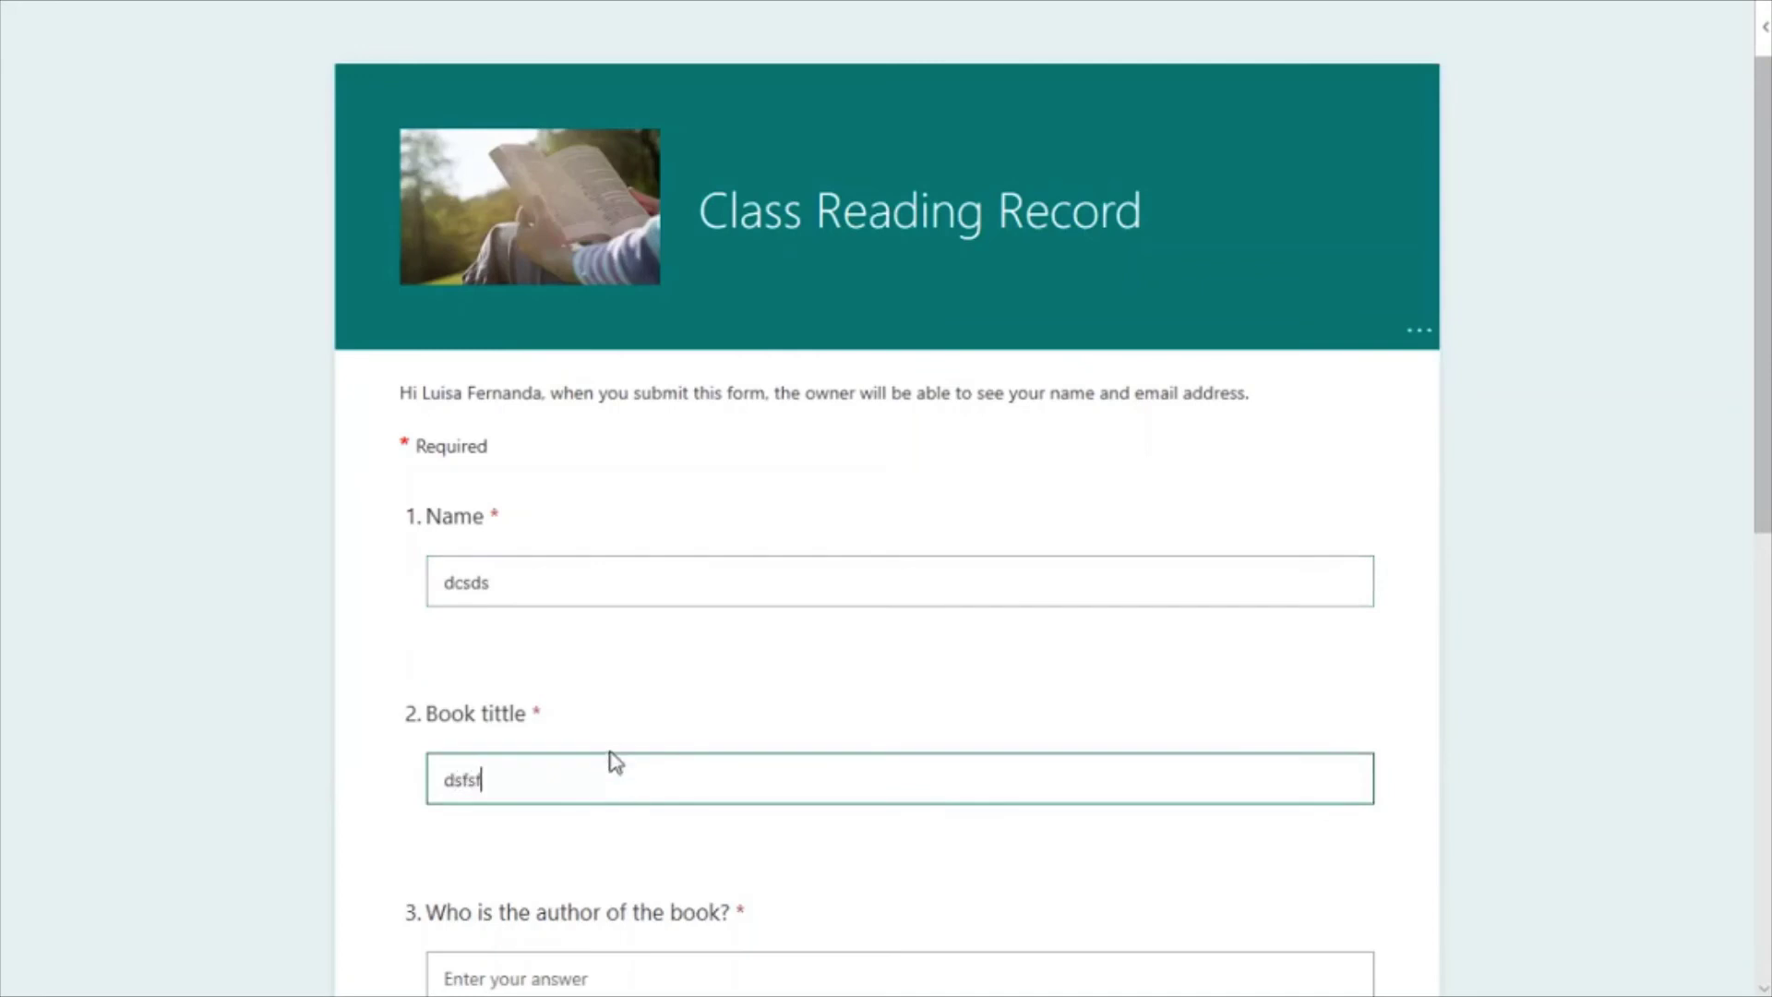
scroll(614, 766, down, 5)
Step: Answer the author, minutes-read (41) and pages questions with test values and submit
click(589, 523)
text(sdasd)
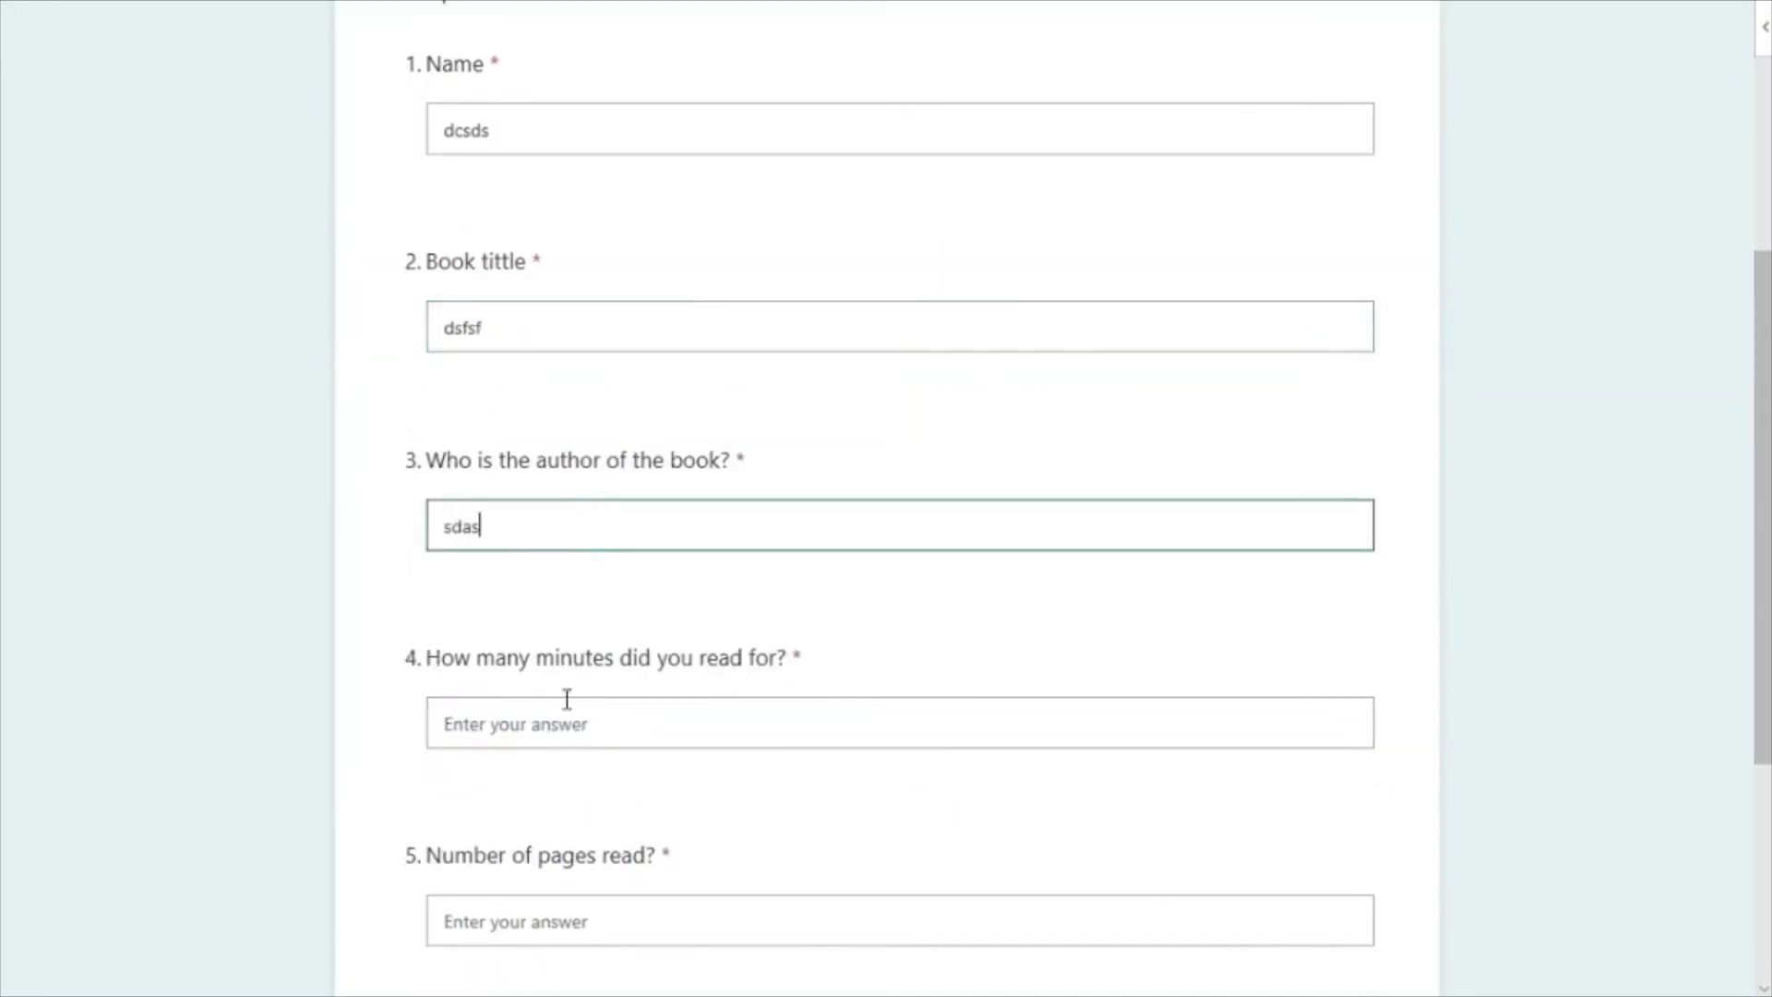
click(523, 724)
text(41)
scroll(561, 770, down, 5)
click(599, 515)
text(fgd)
click(517, 639)
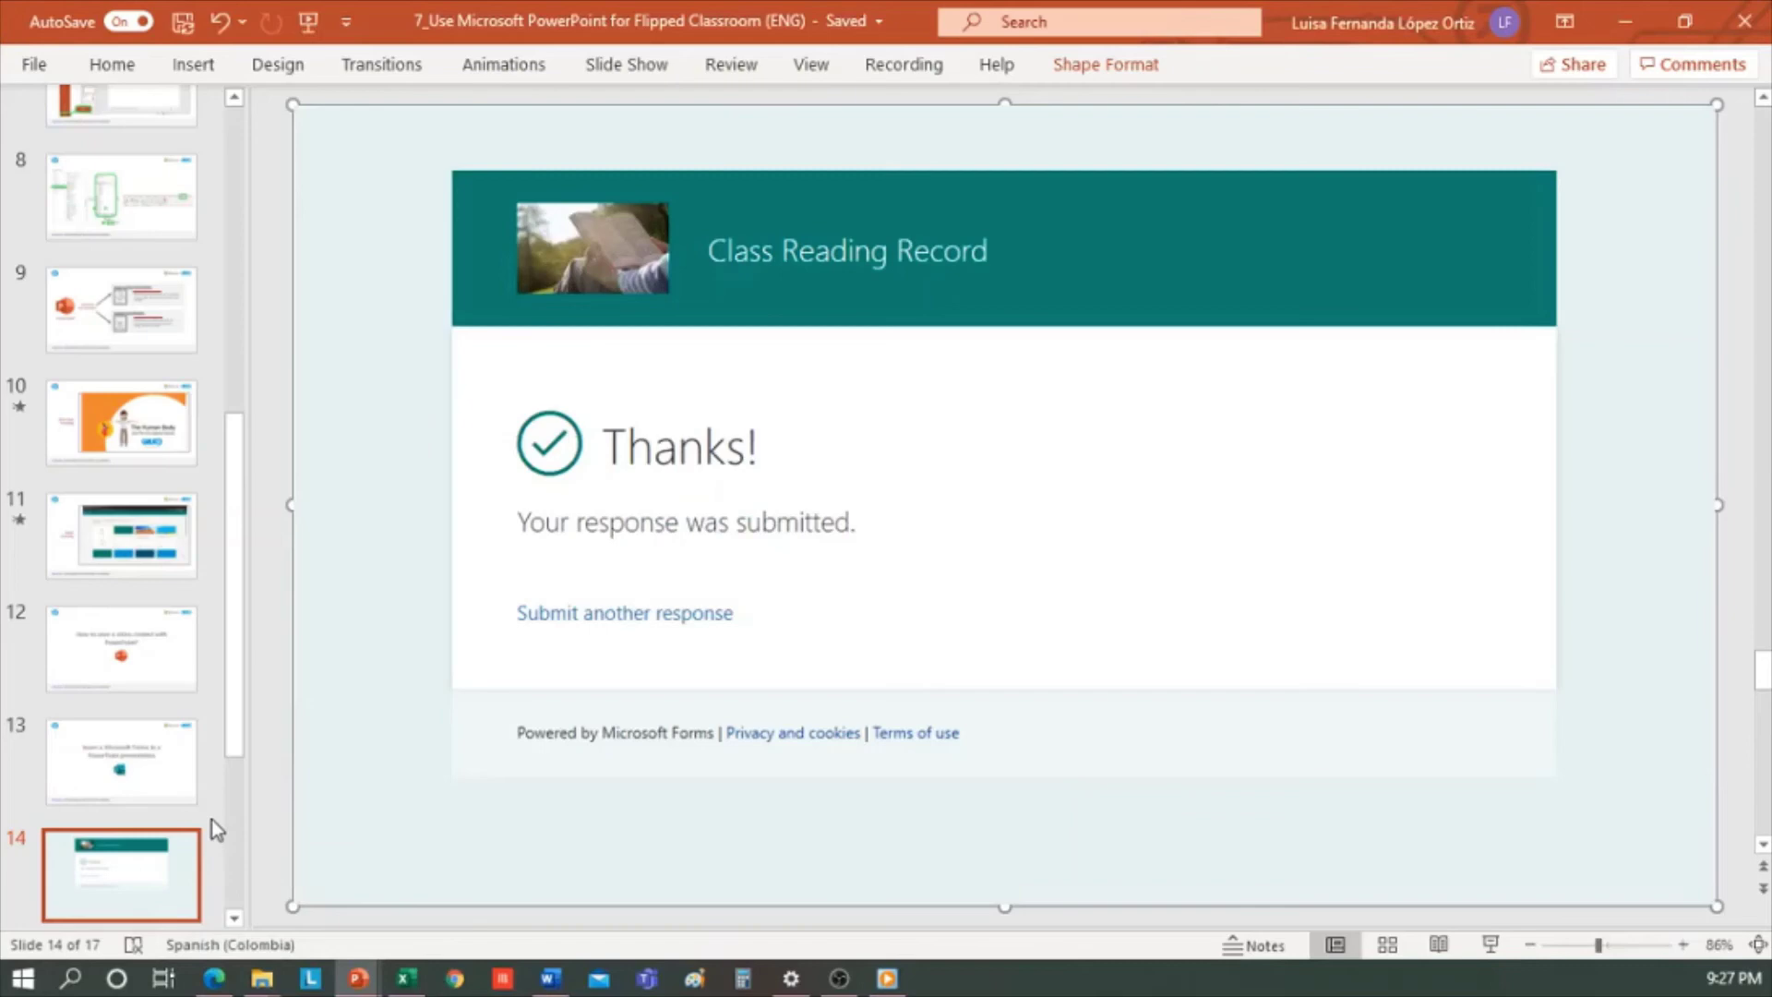
Step: Scroll the thumbnail pane down and select slide 15, Microsoft Stream
scroll(205, 817, down, 3)
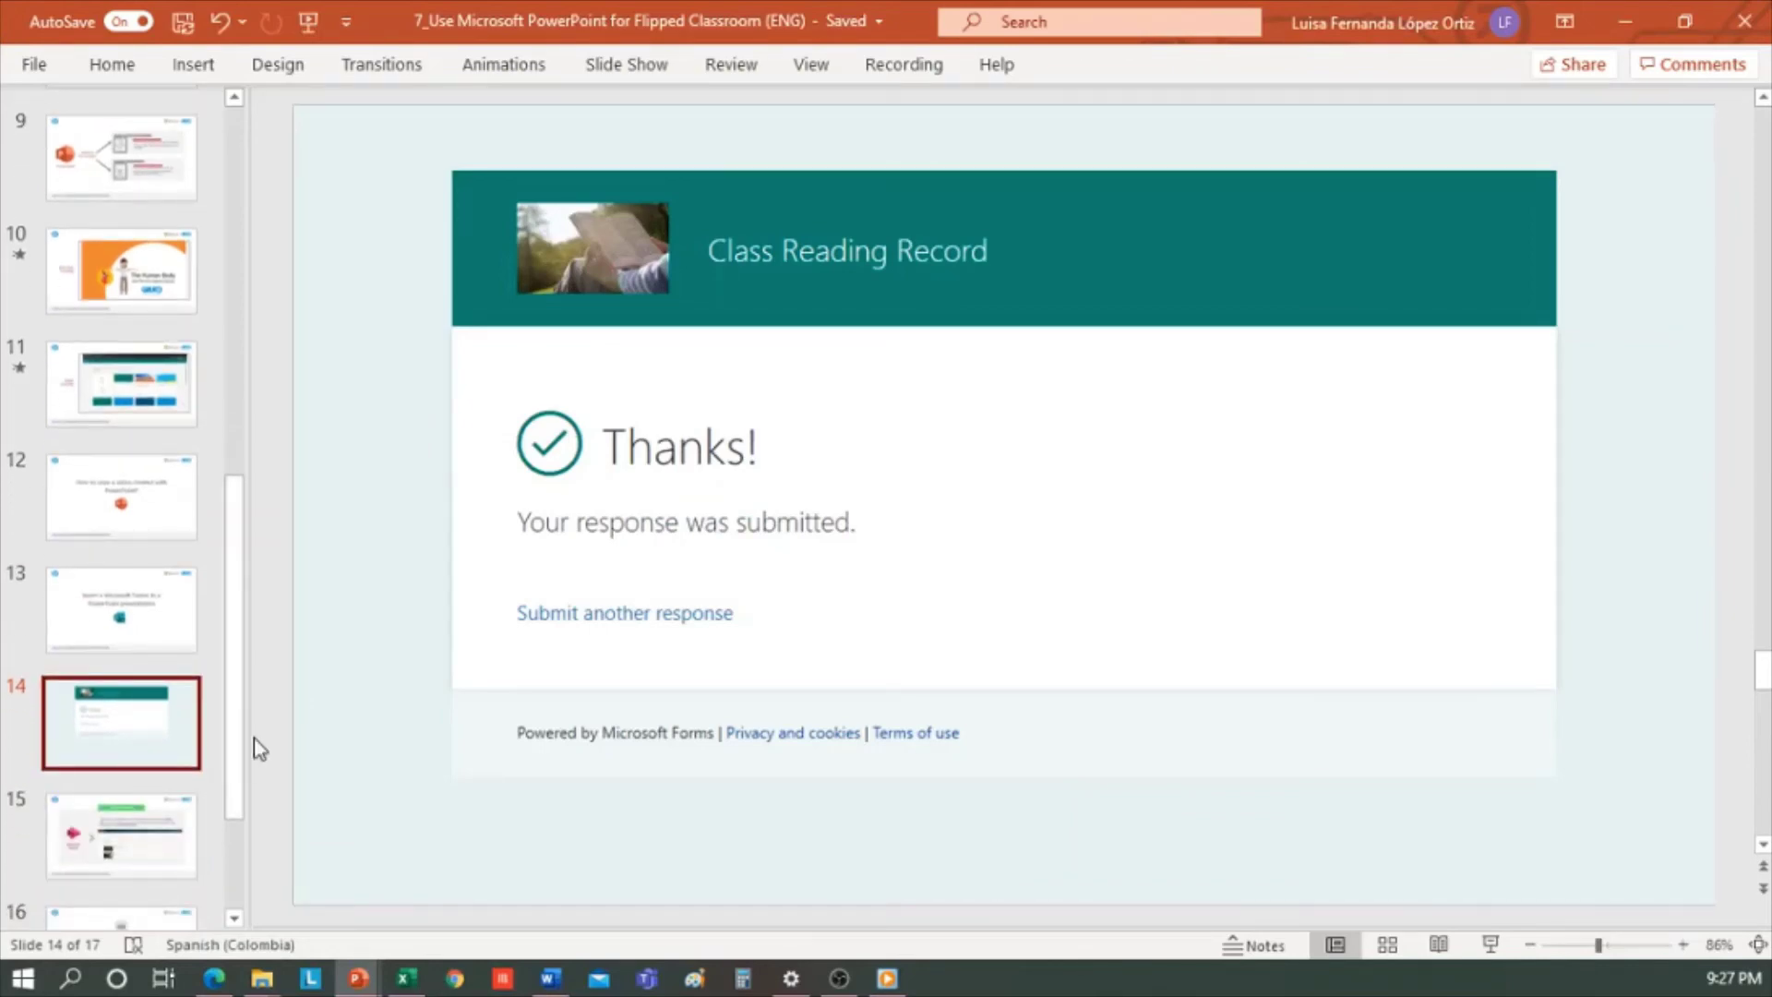
click(188, 811)
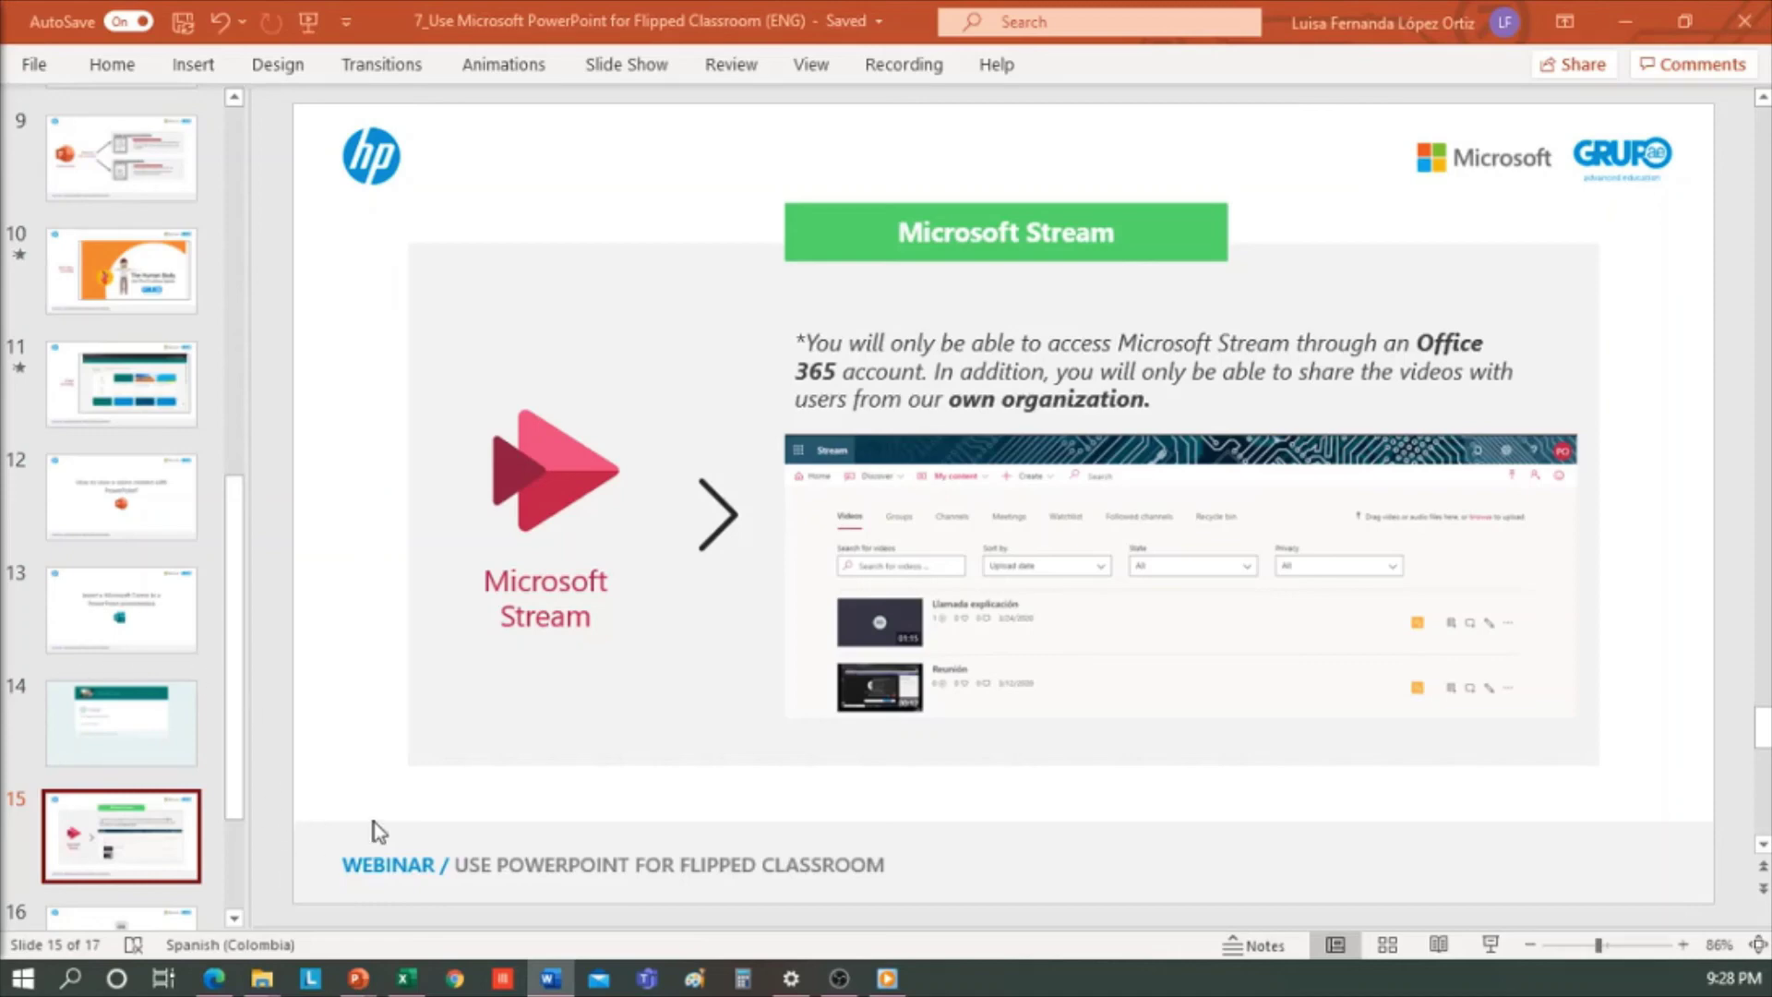
Step: Switch to the browser's Microsoft Stream page and open its Create menu
click(213, 981)
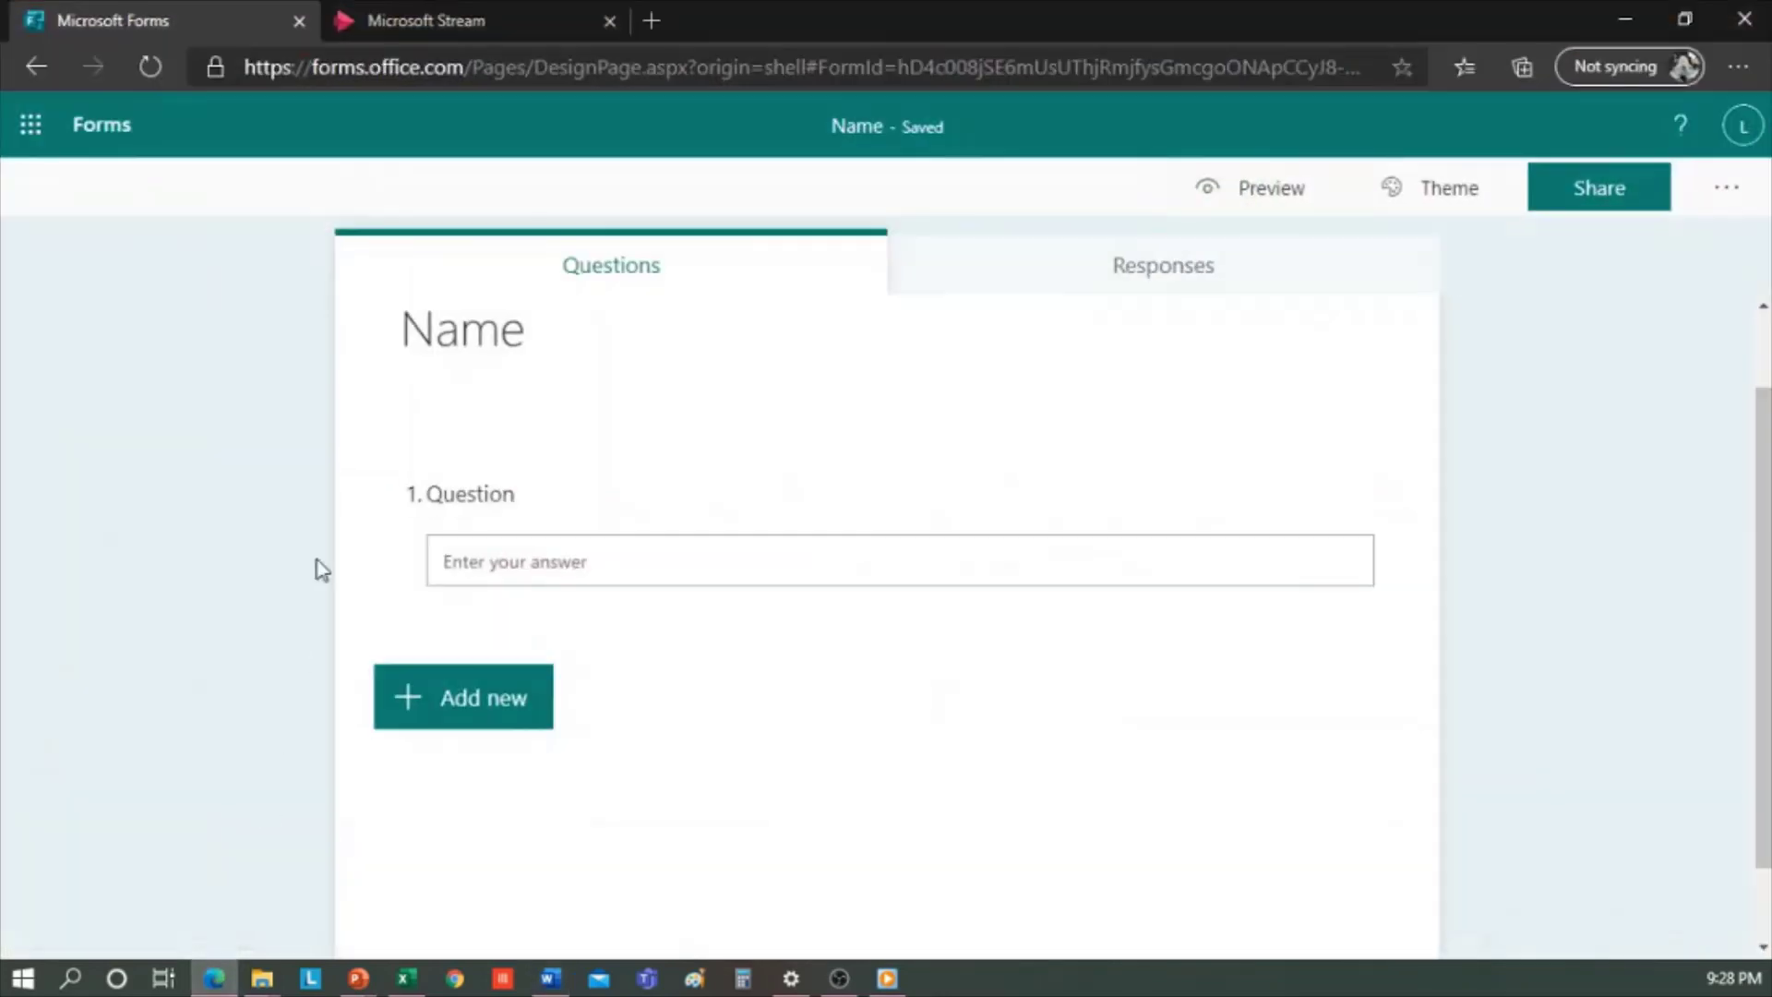
click(37, 143)
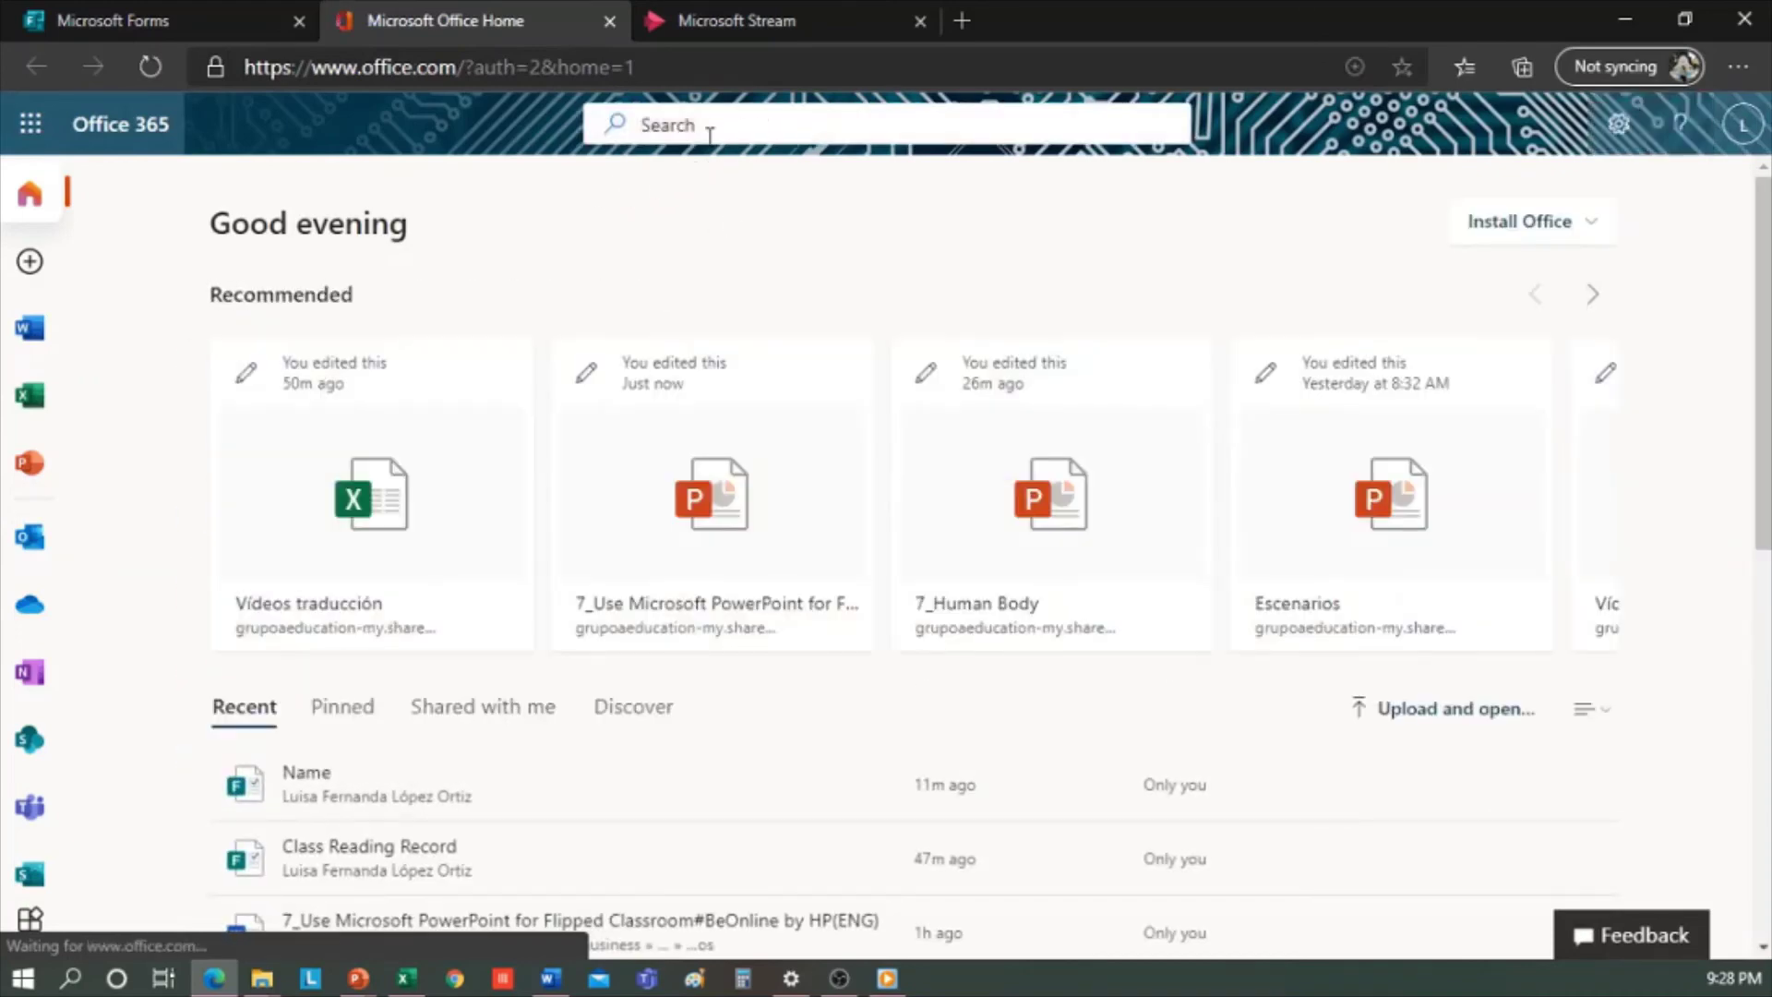
click(709, 129)
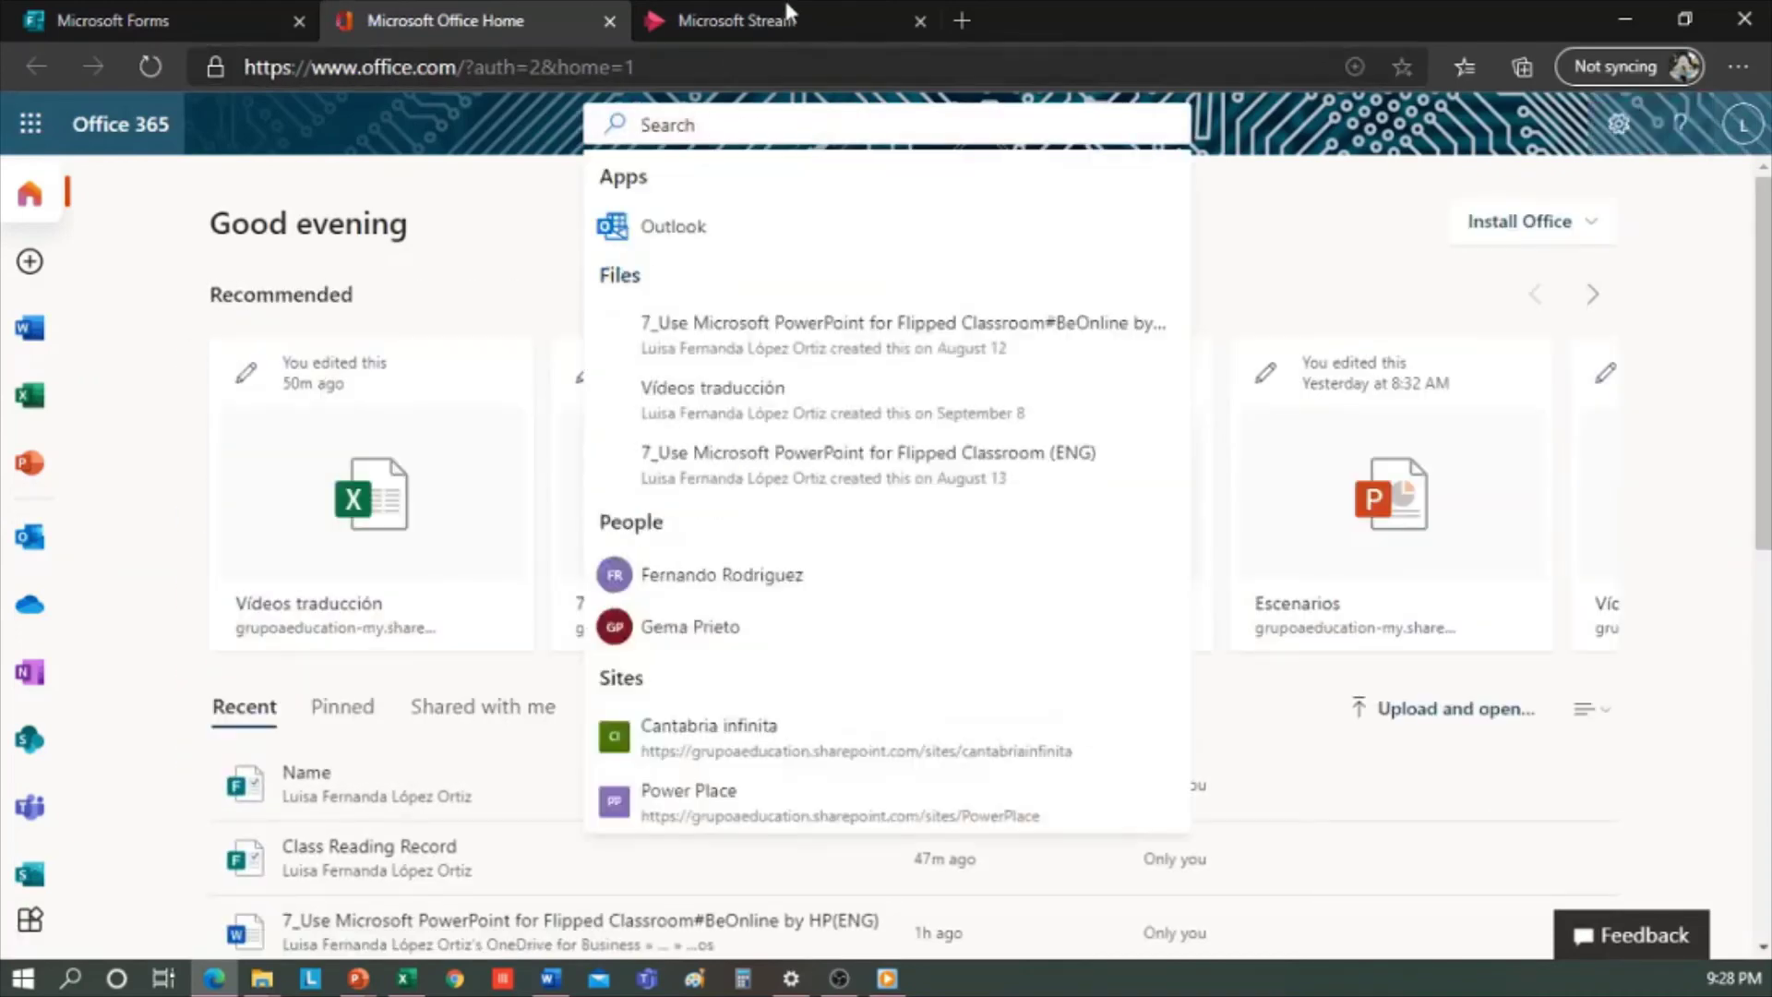
click(757, 28)
scroll(799, 657, down, 4)
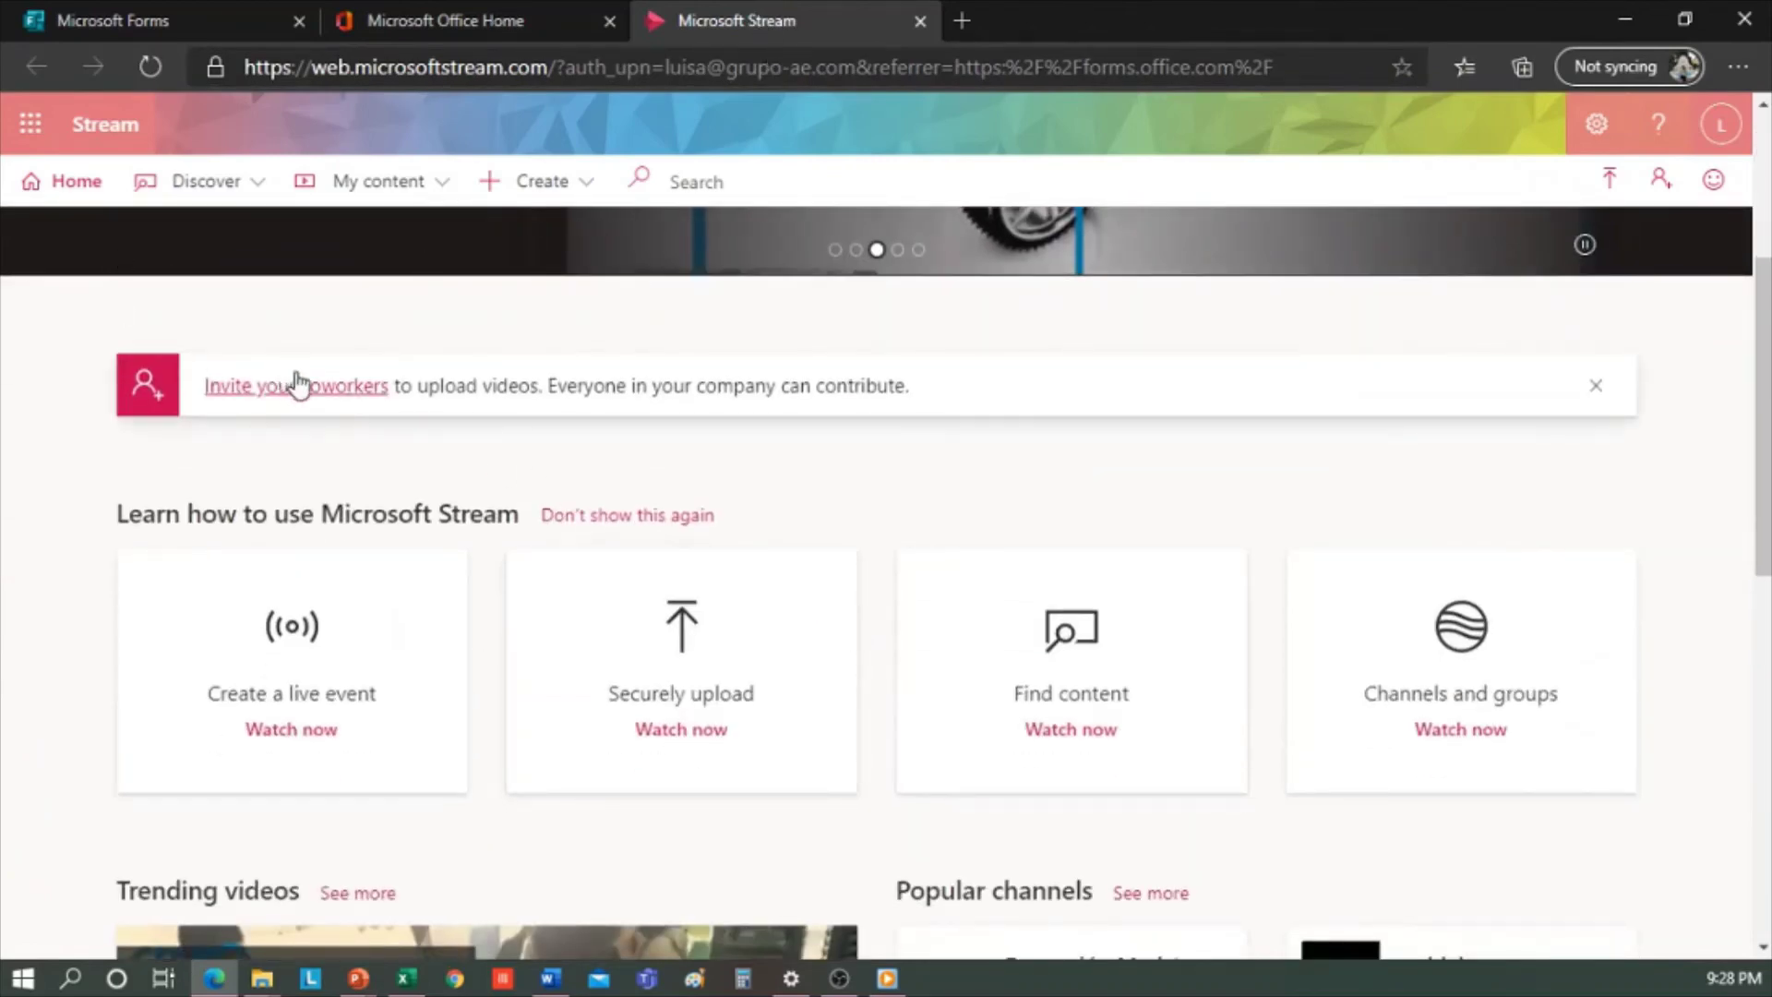
click(594, 192)
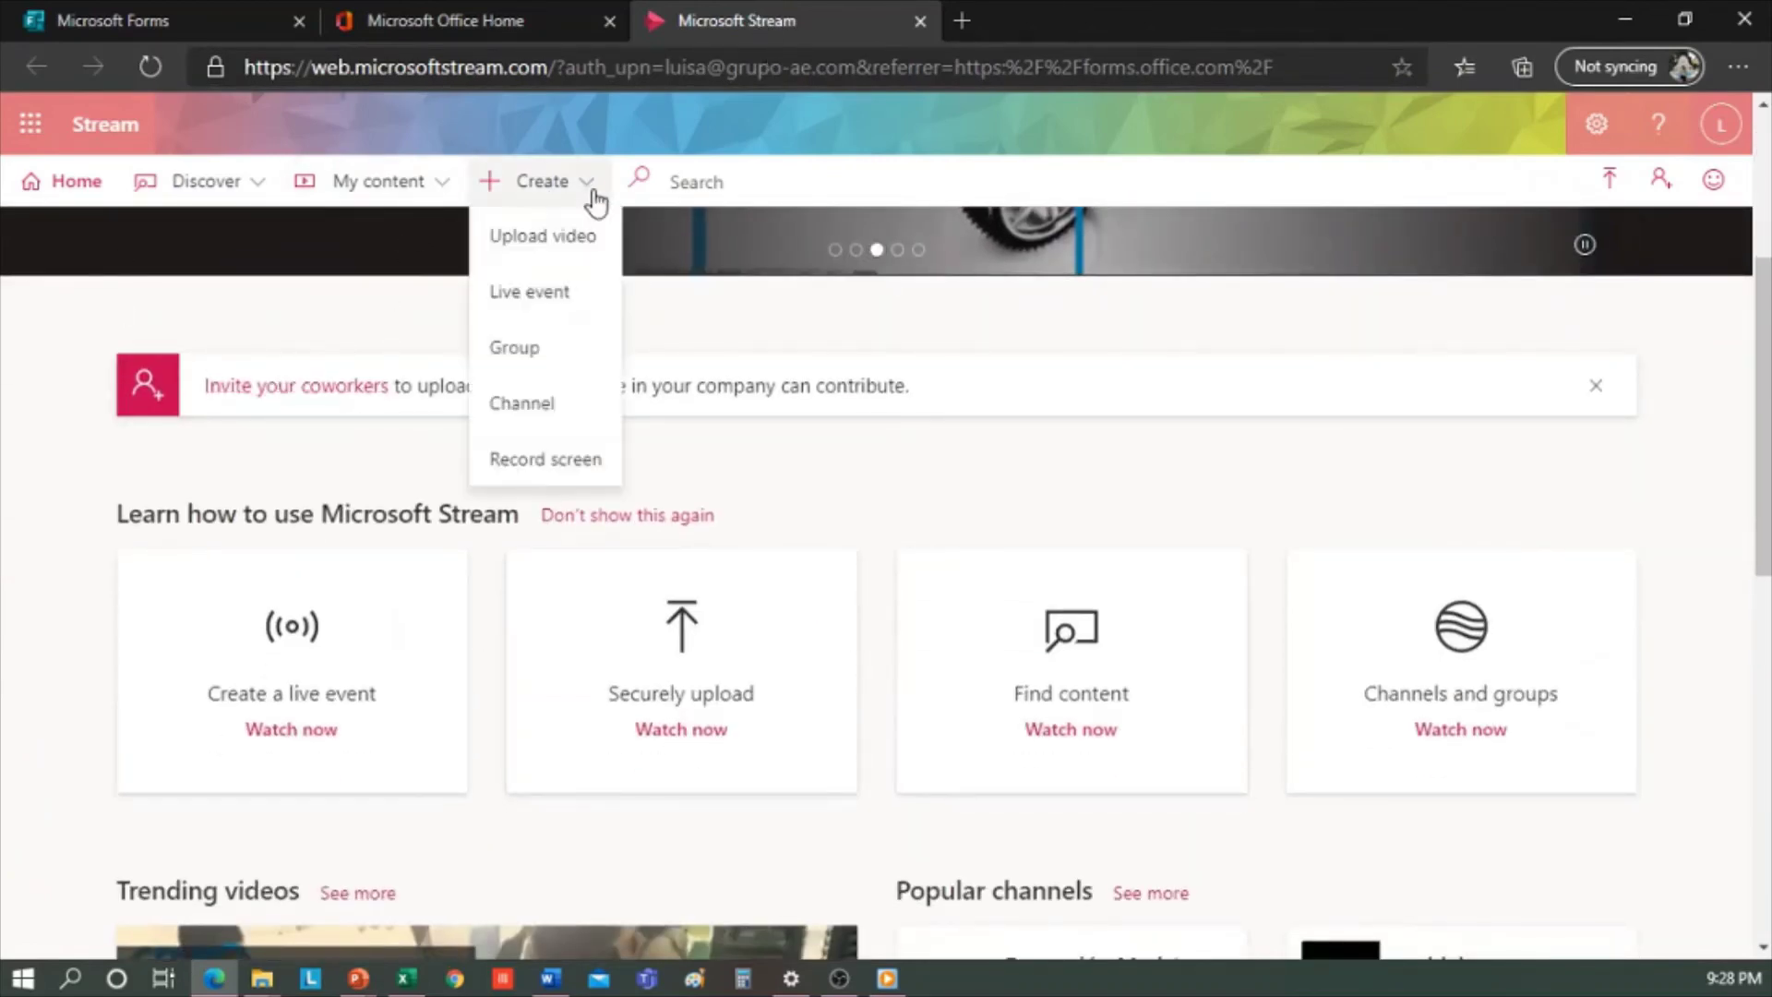
Step: Upload the 7_Human Body video from HP Online, keeping English as its language
click(545, 238)
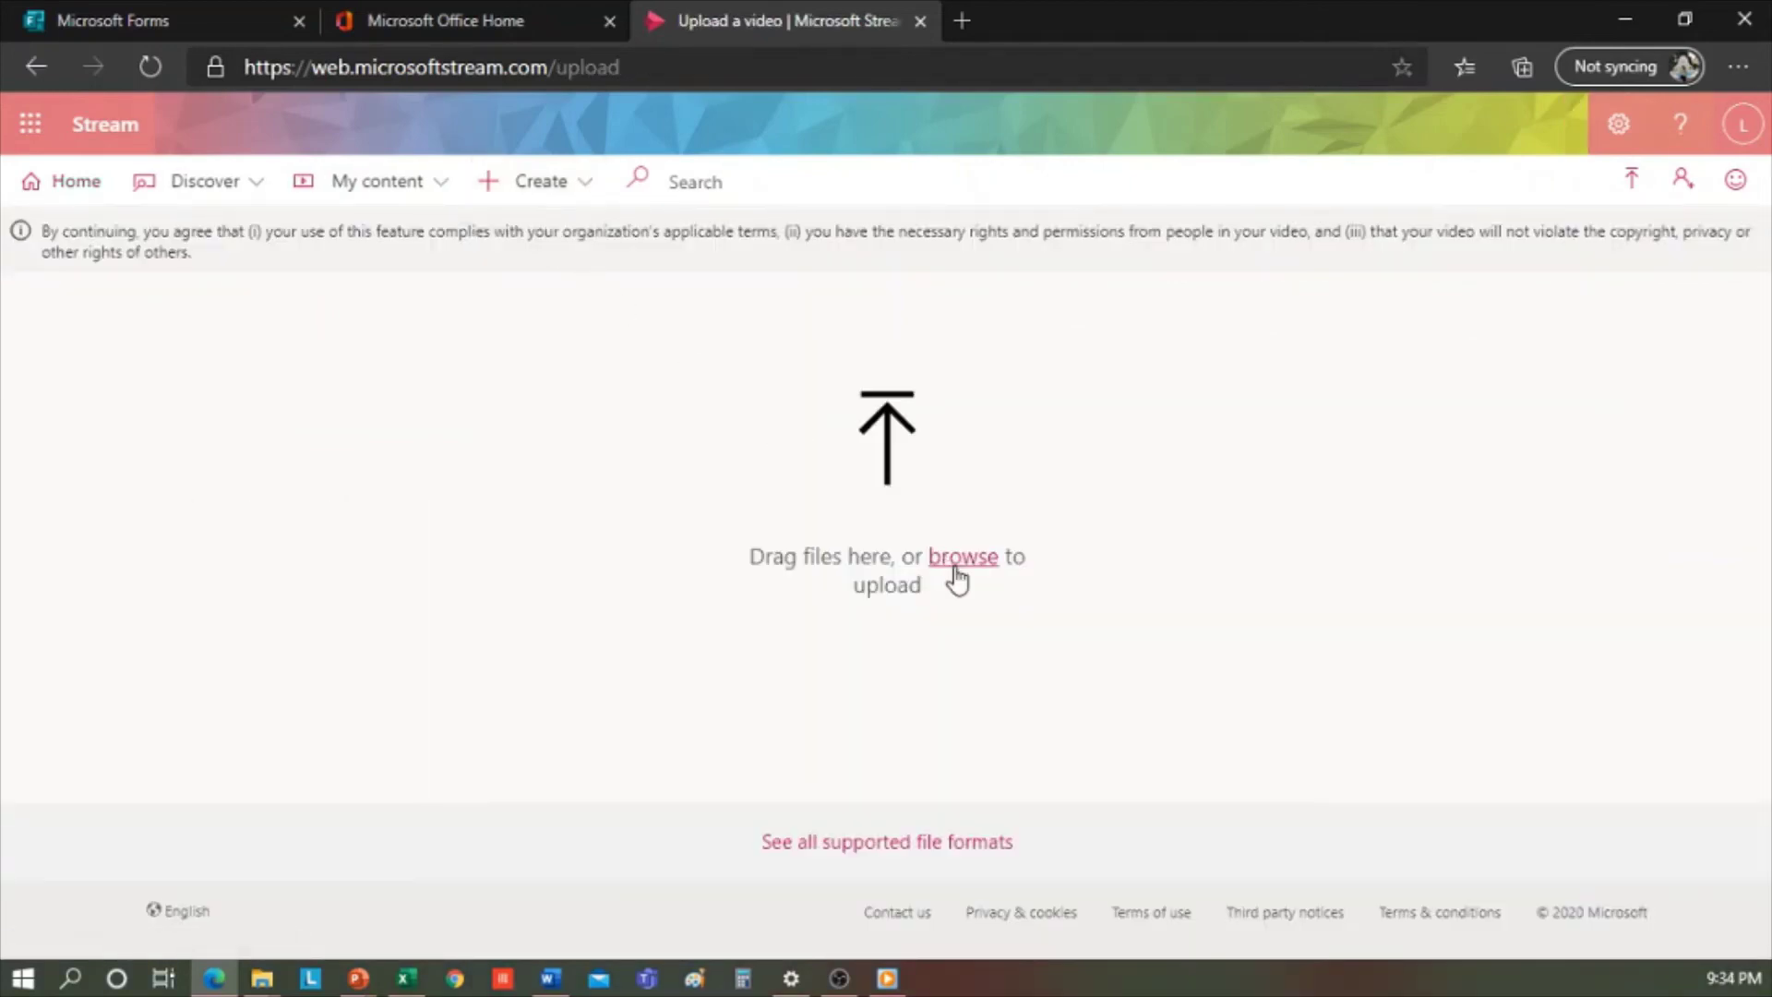
click(957, 571)
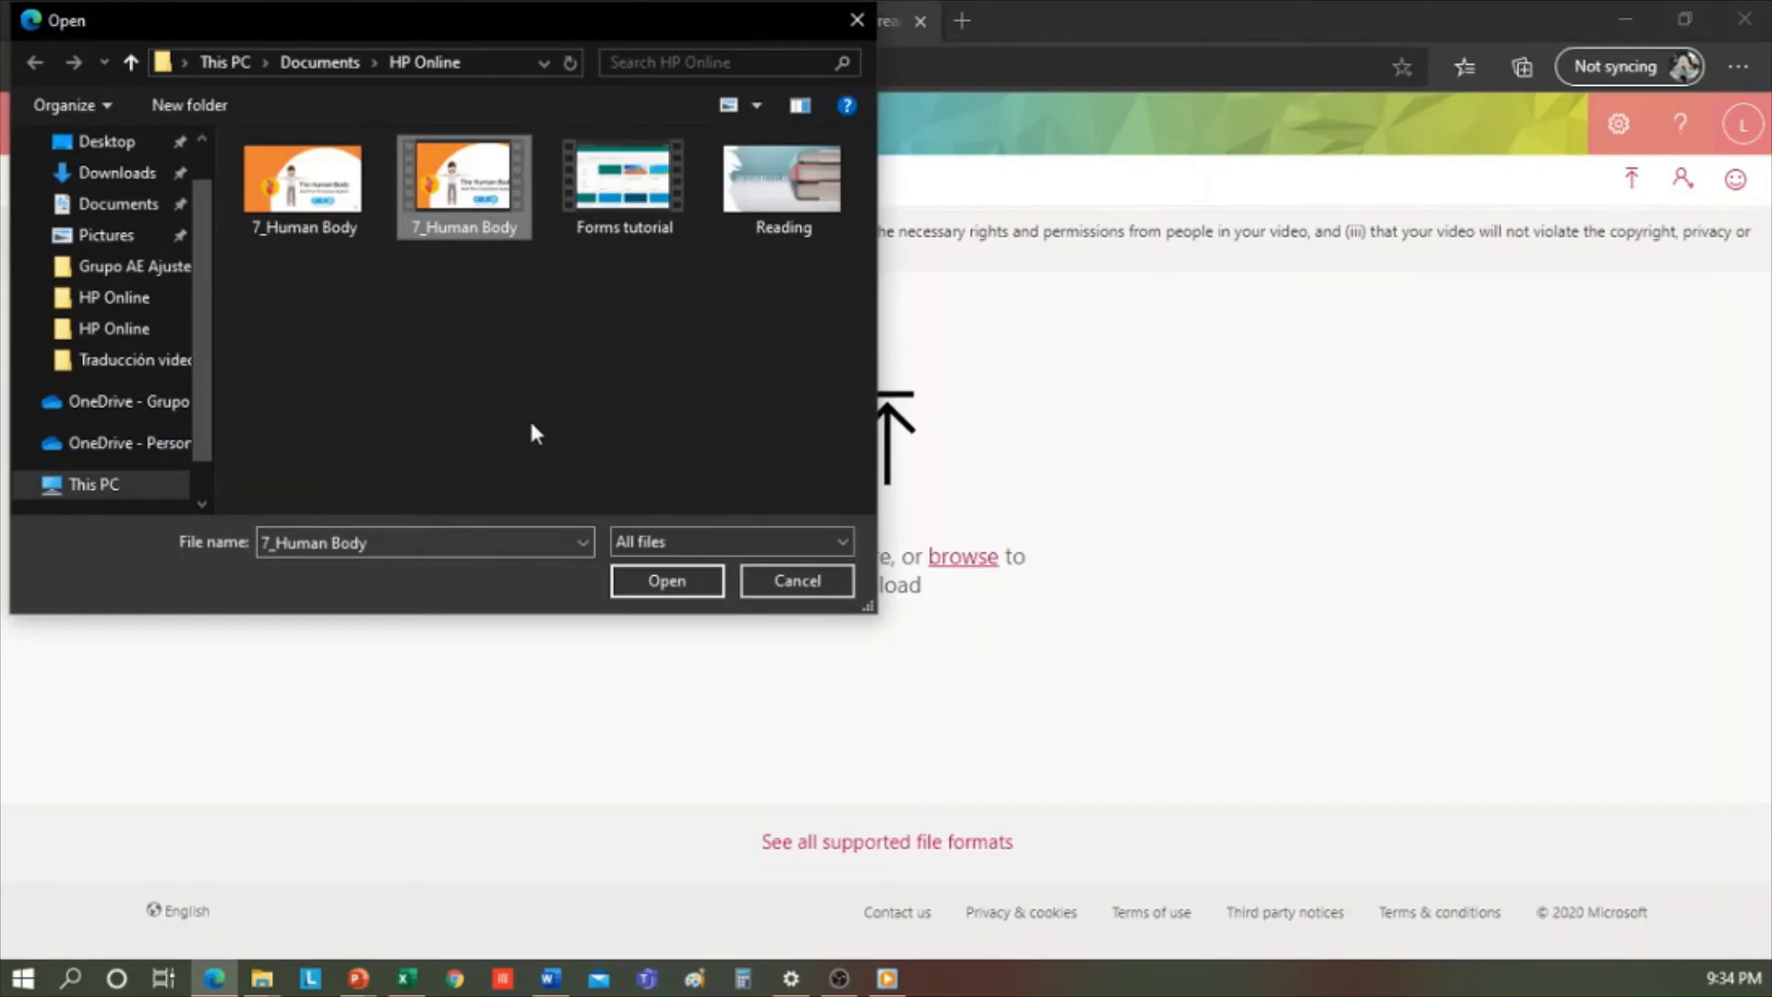
click(667, 581)
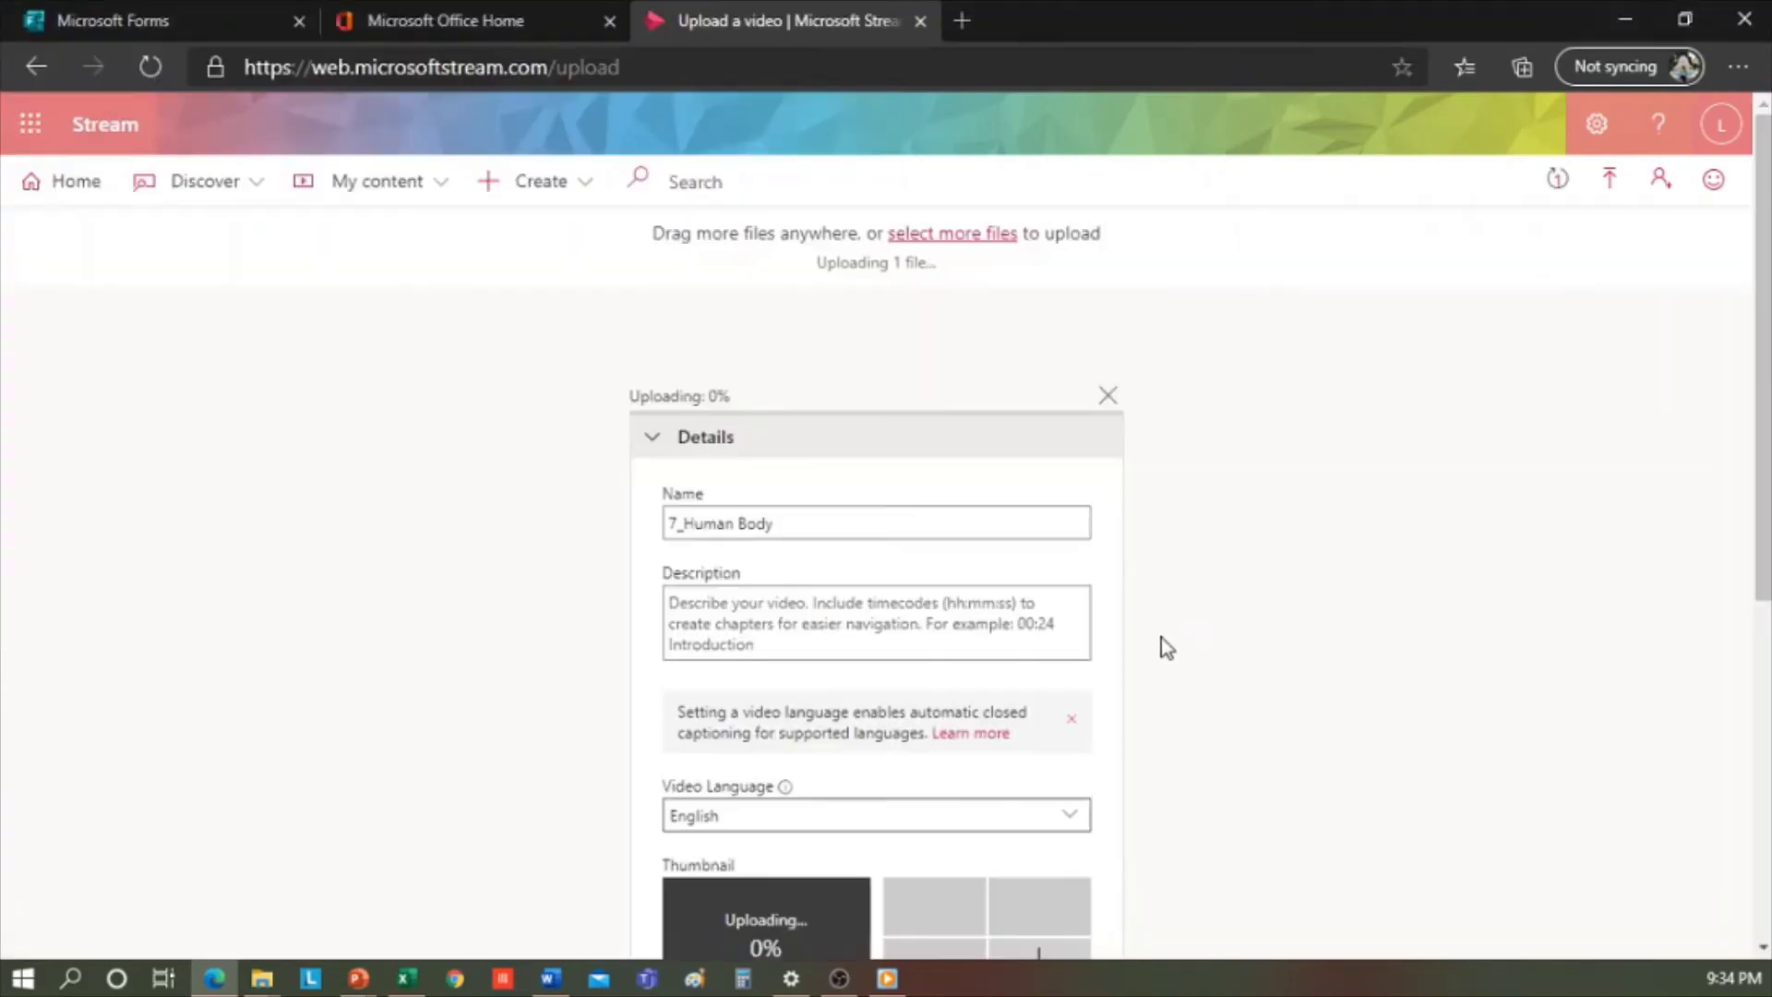
click(946, 816)
click(946, 816)
Step: Rename the uploading video from 7_Human Body to Human Body
scroll(1040, 637, down, 3)
scroll(1219, 564, up, 3)
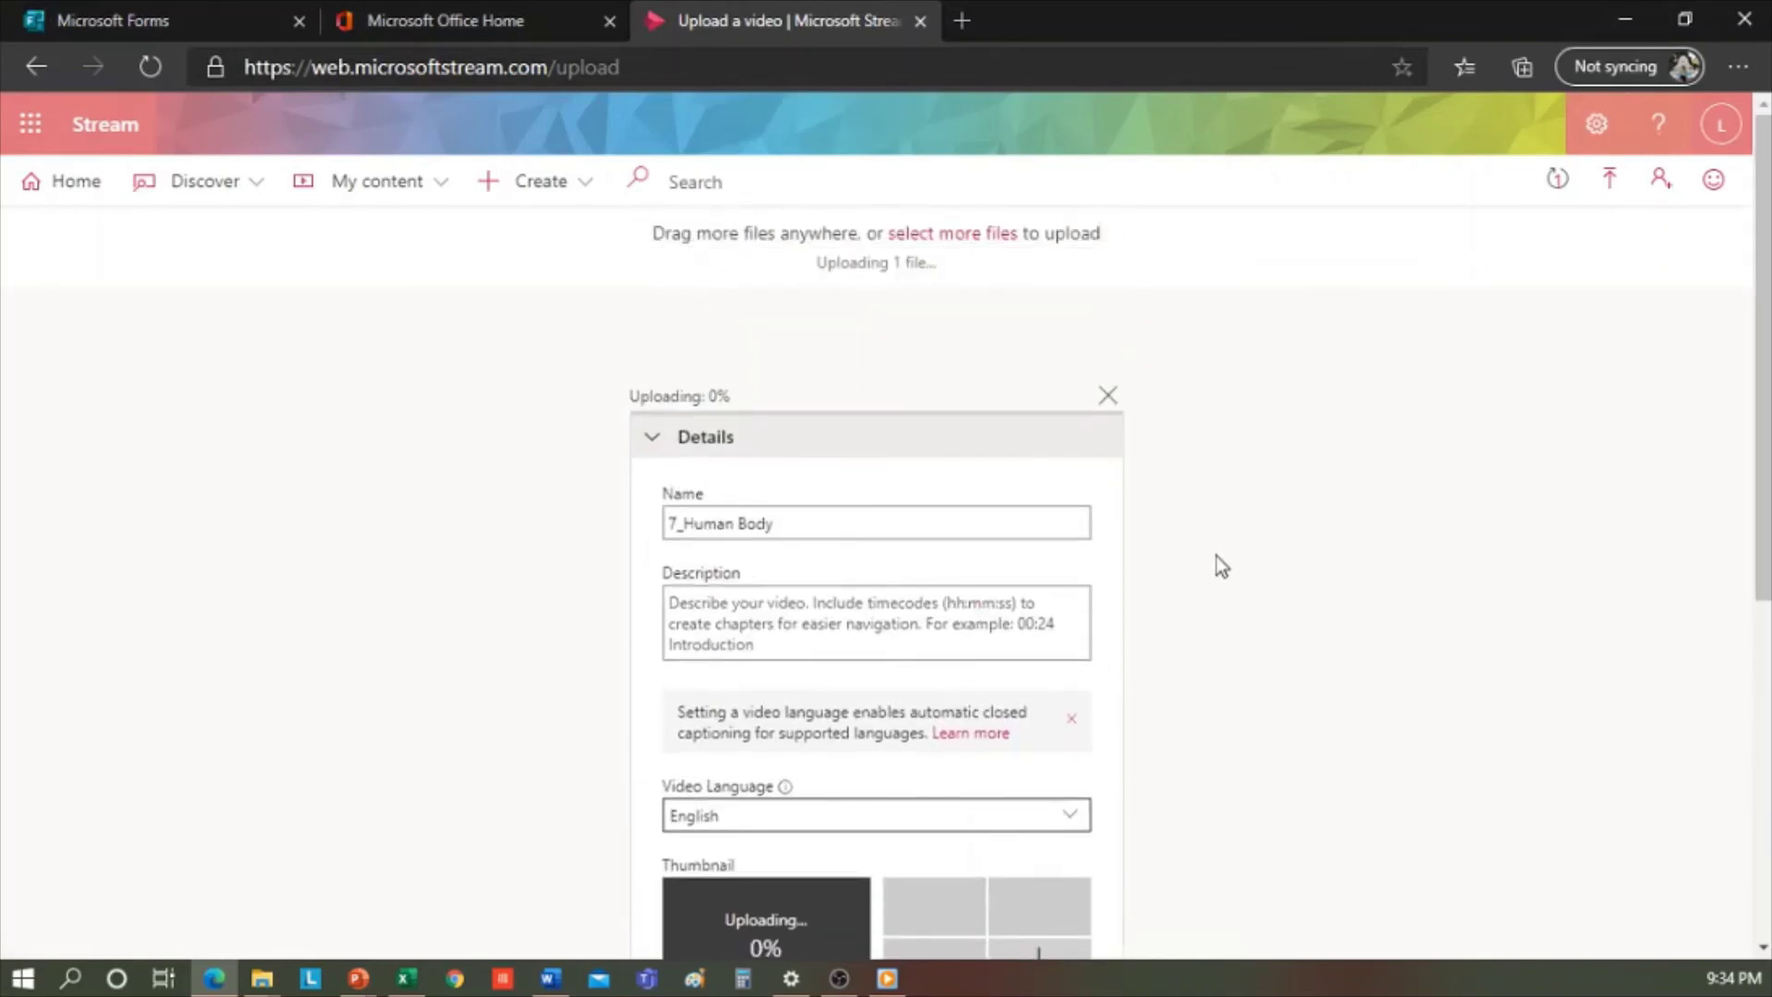
scroll(1217, 555, down, 1)
scroll(1208, 553, up, 1)
click(686, 523)
key(BackSpace)
key(BackSpace)
key(BackSpace)
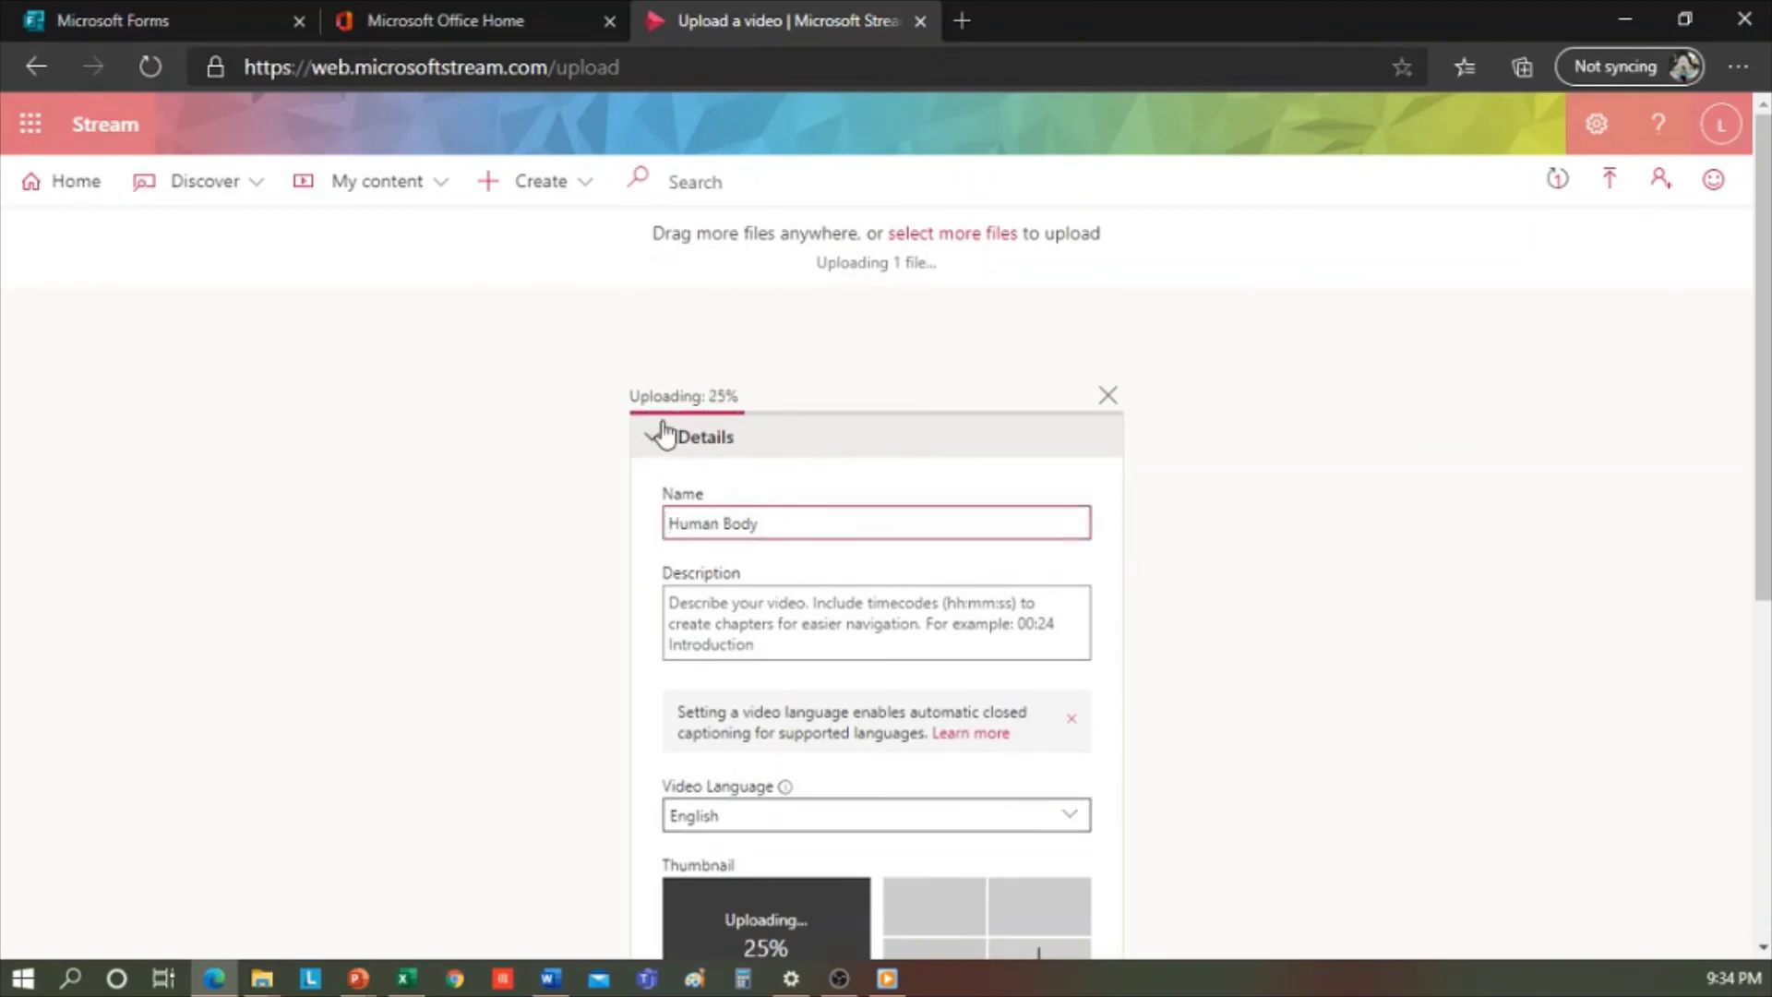
scroll(985, 523, down, 2)
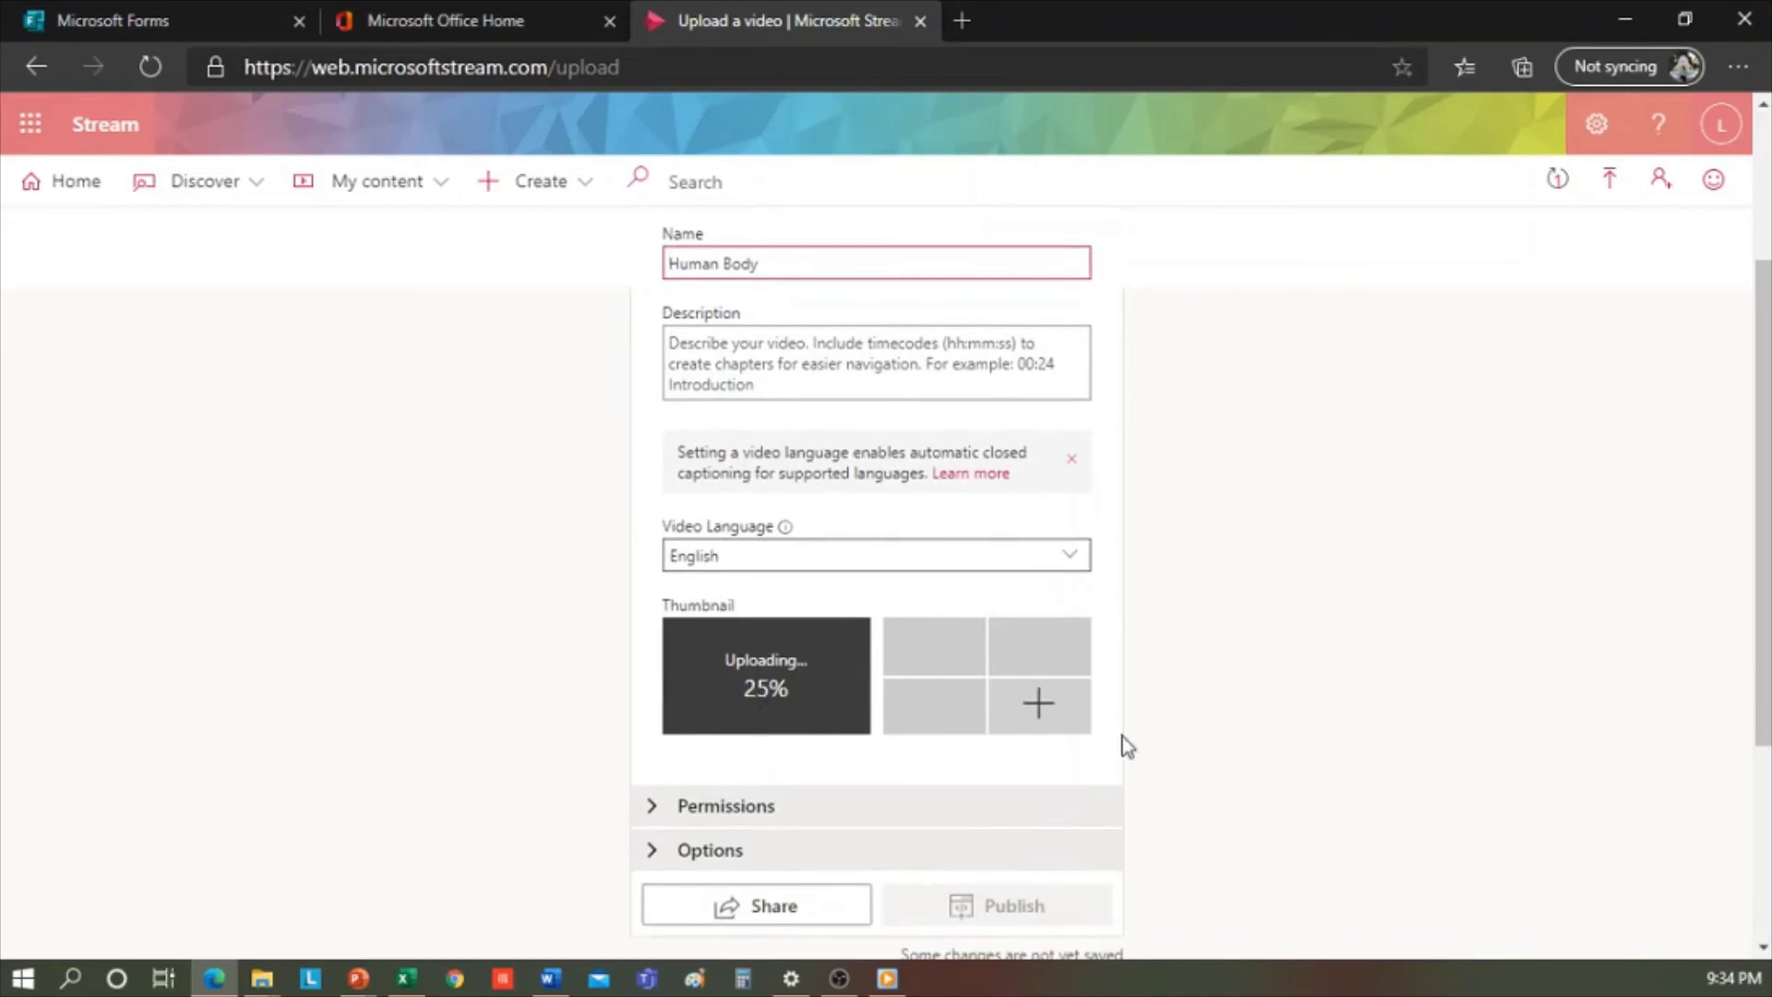
Step: Set the 7_Human Body image as the video's custom thumbnail
click(1034, 703)
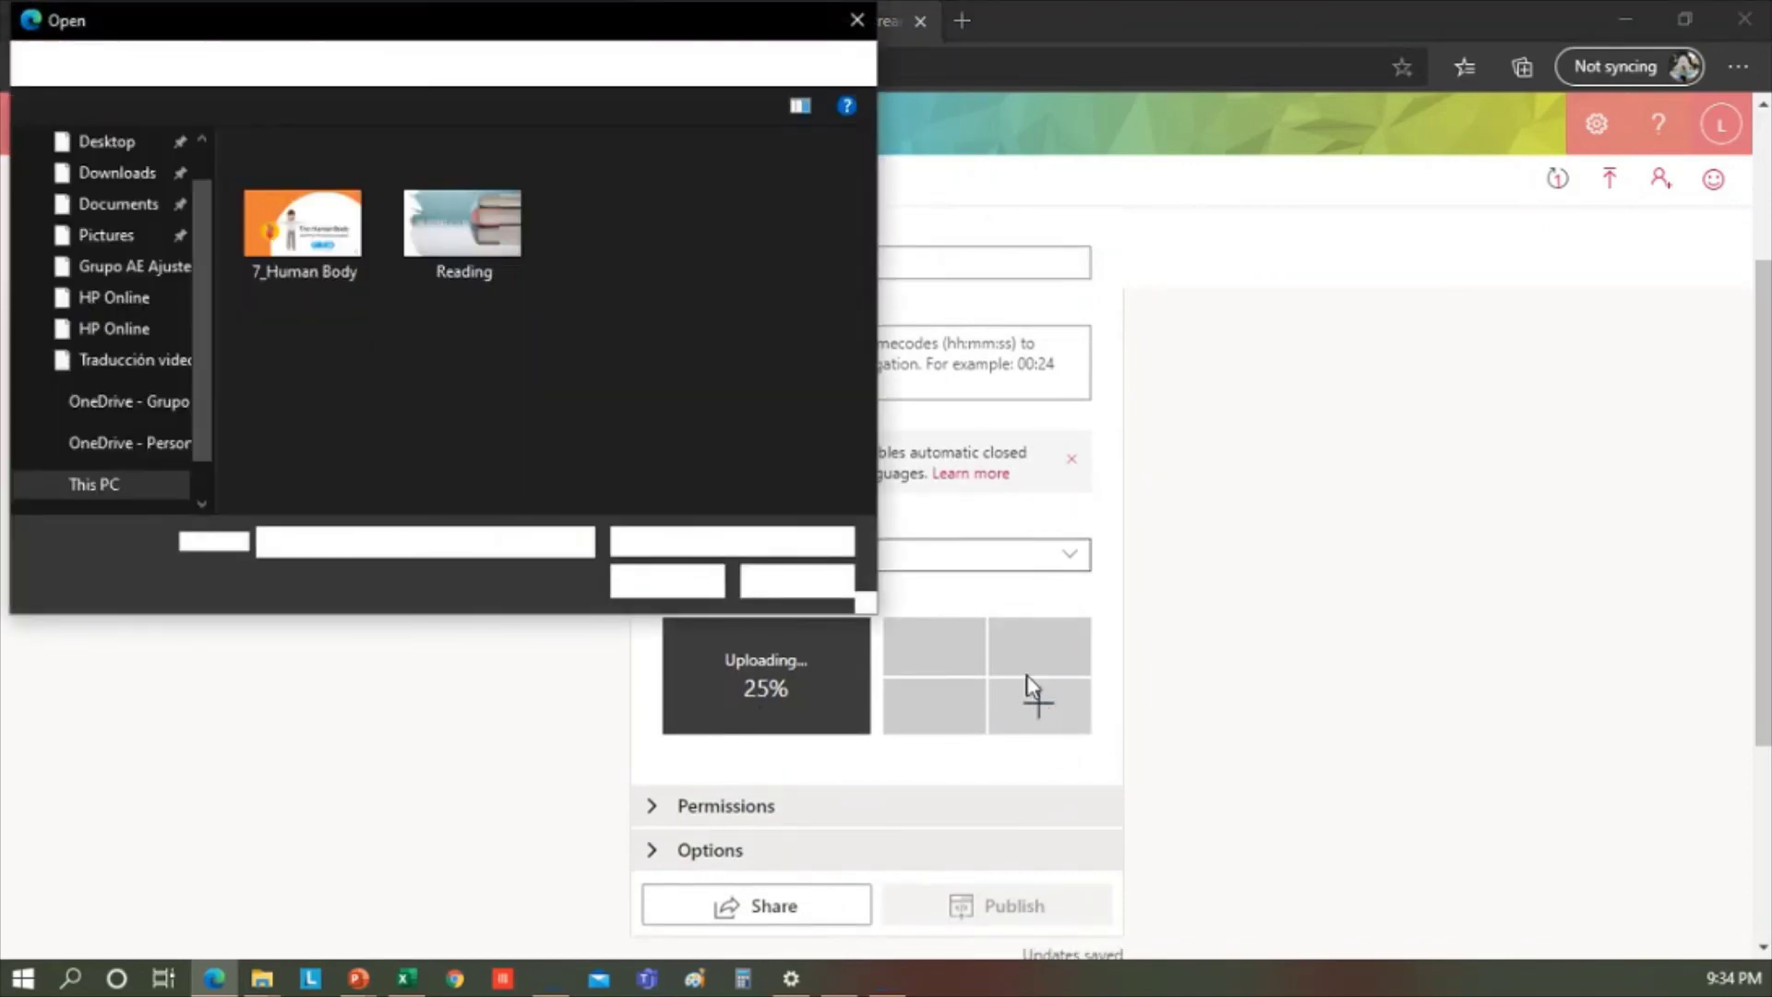
click(351, 269)
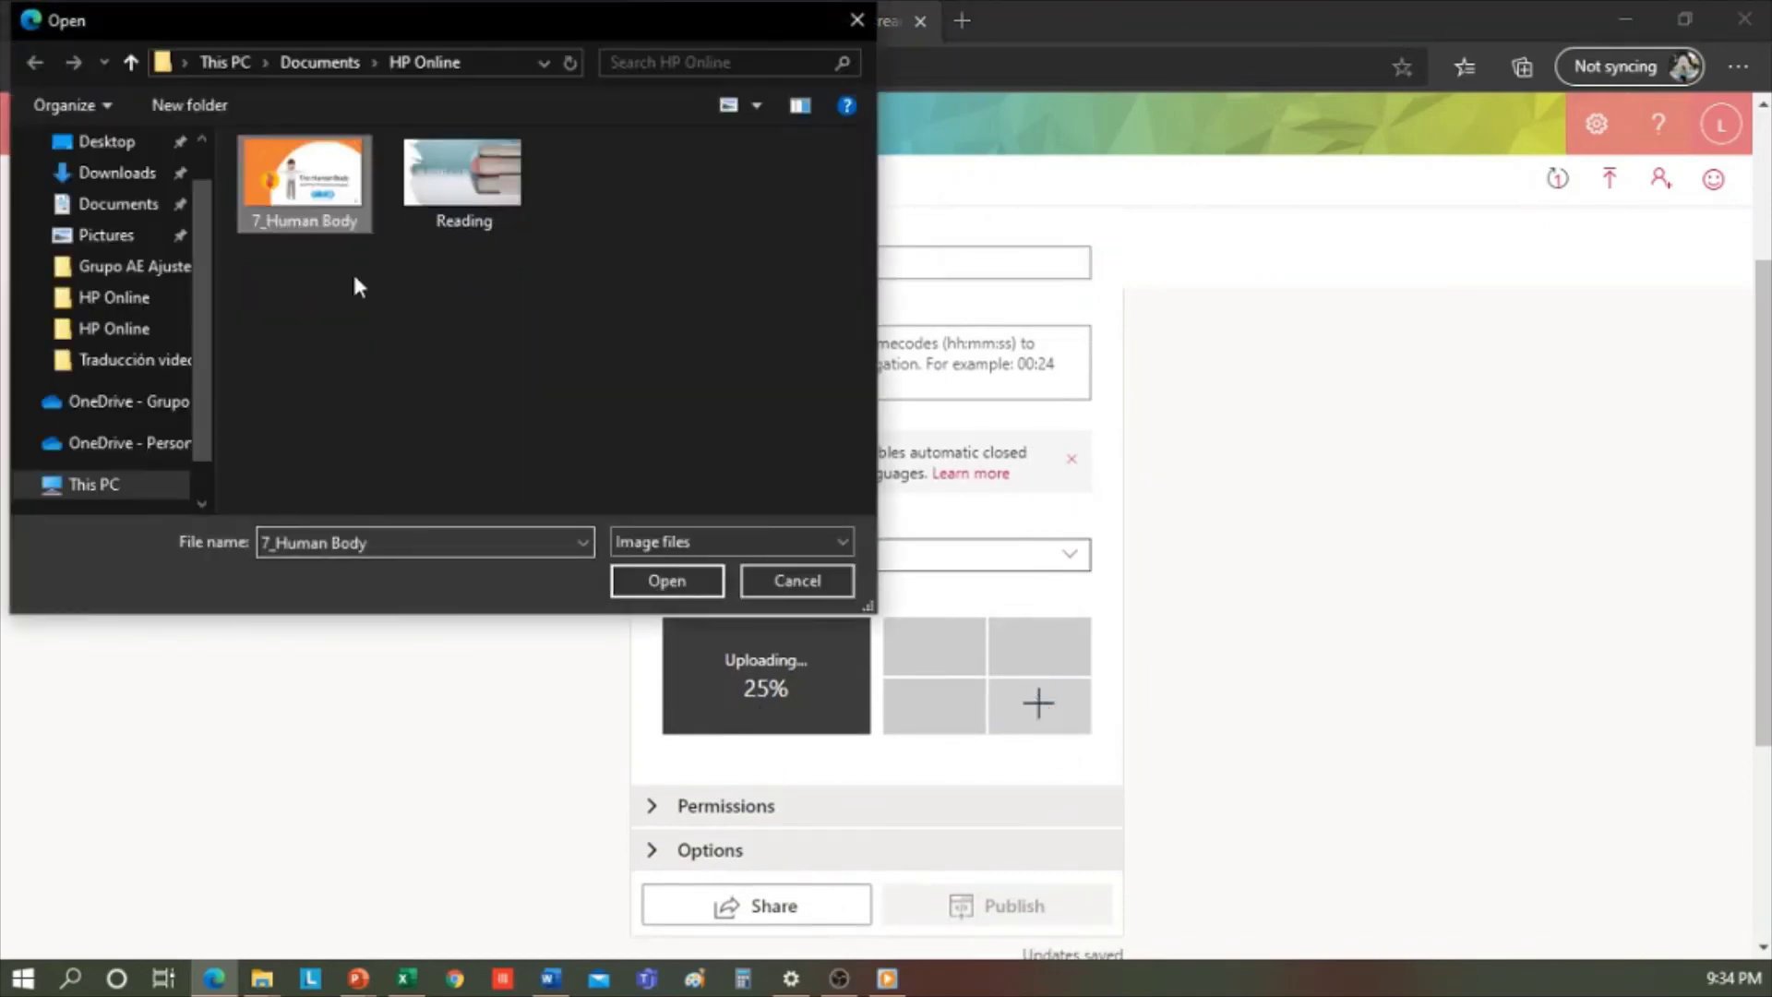
click(675, 585)
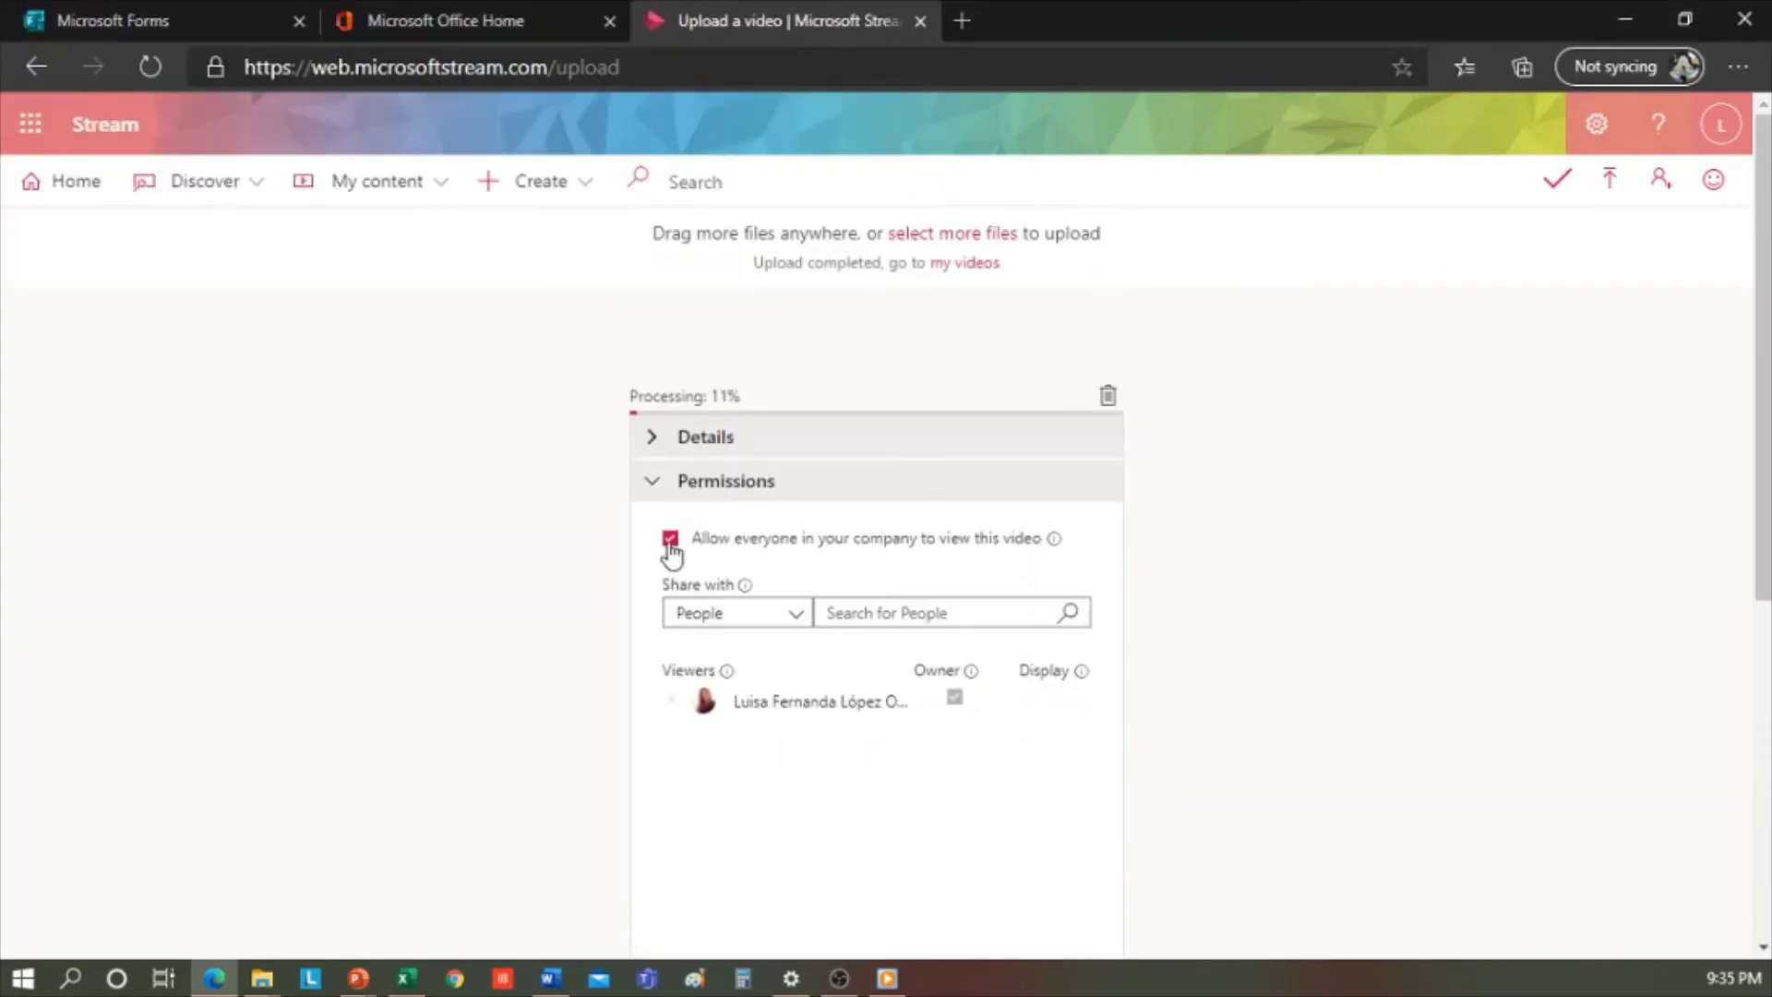
Step: Keep the video's permissions companywide, with sharing set to people
click(669, 539)
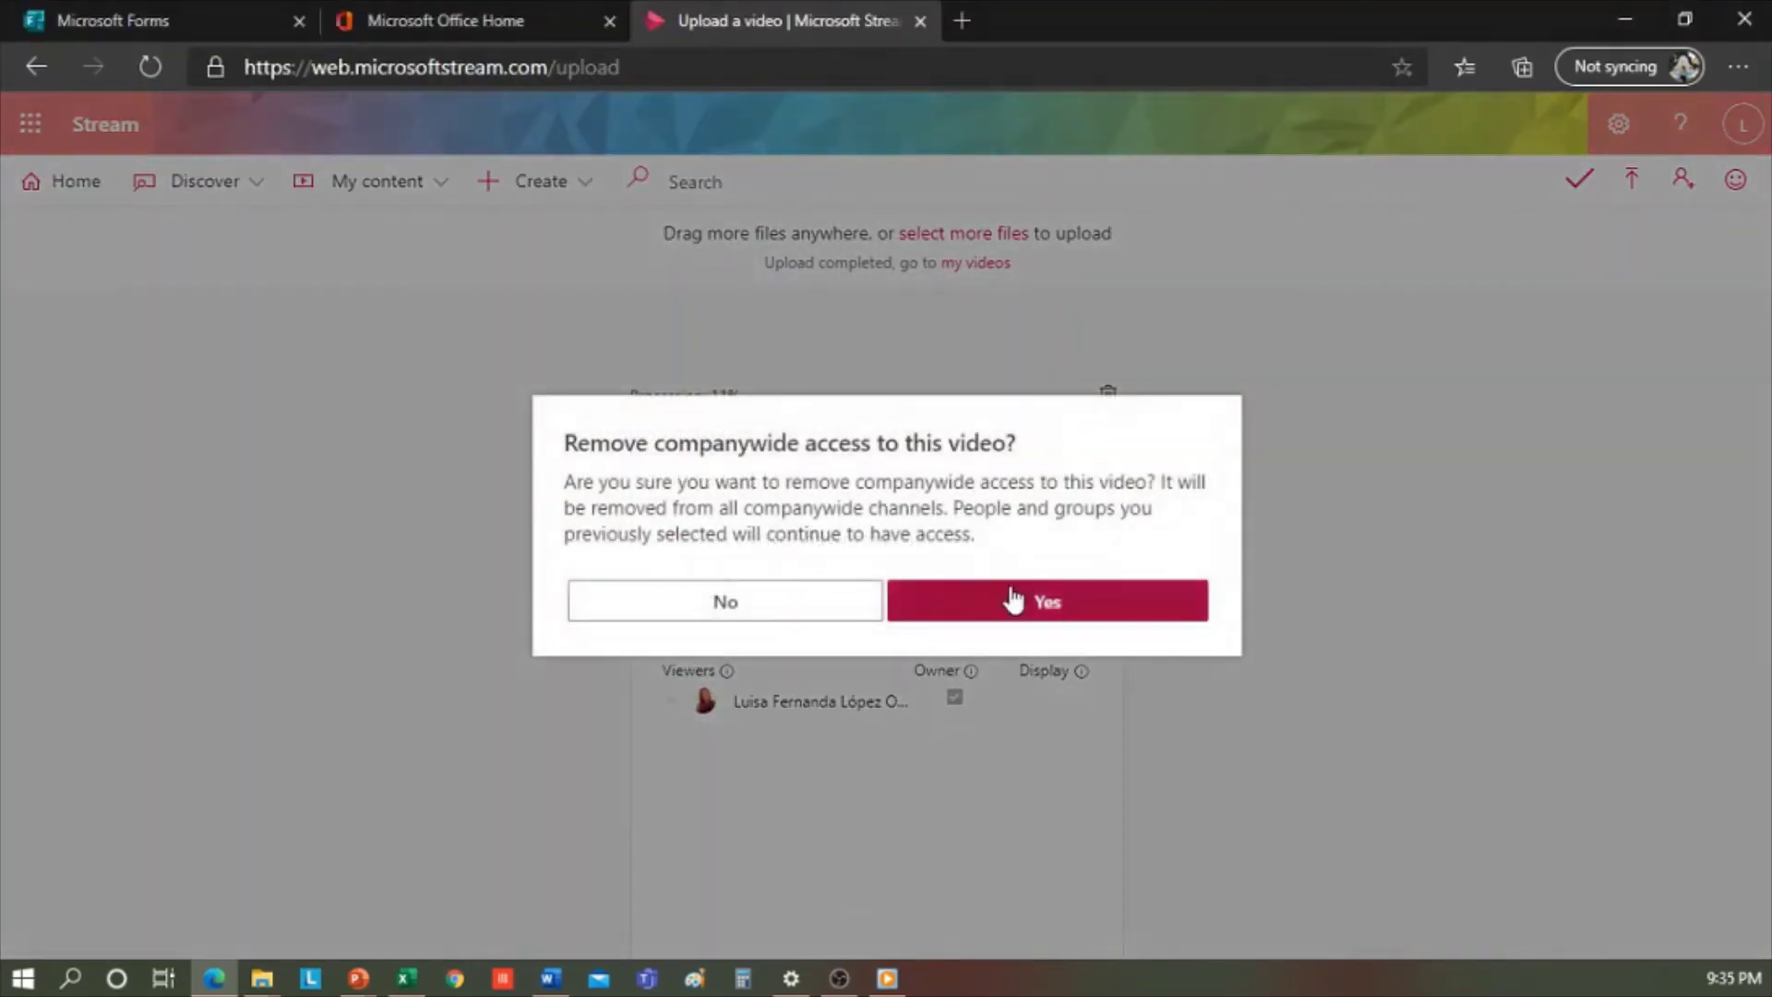
click(843, 618)
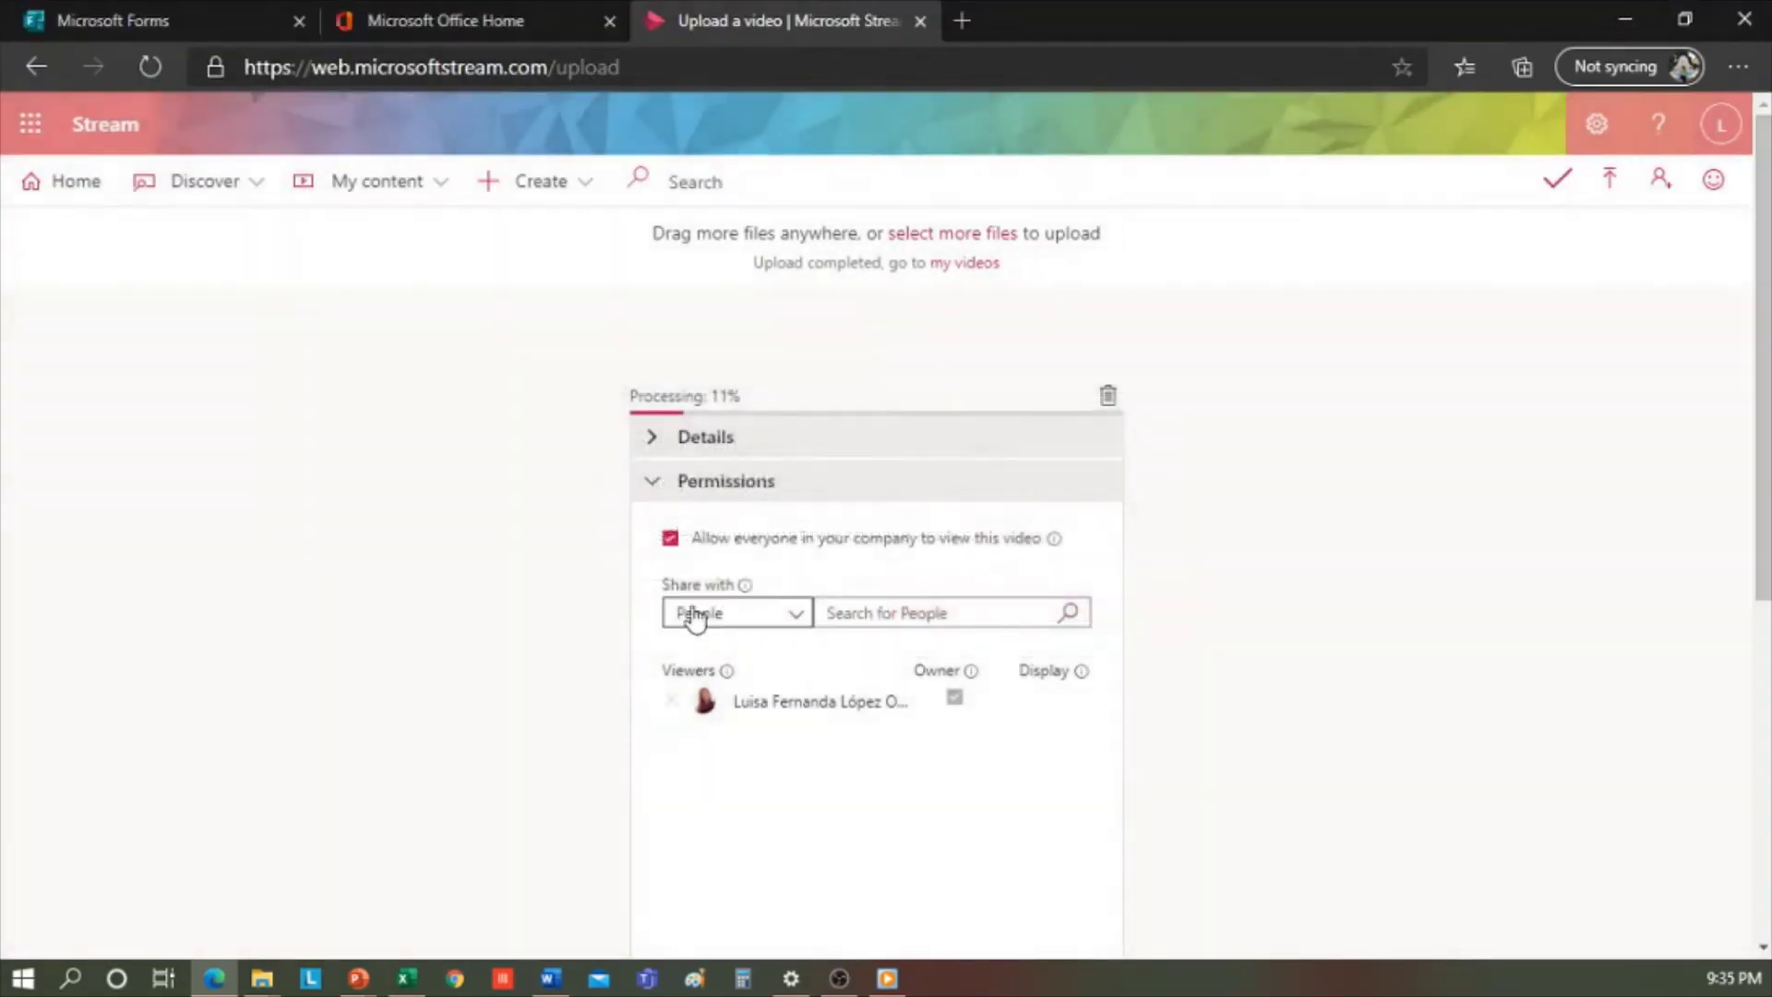
click(792, 620)
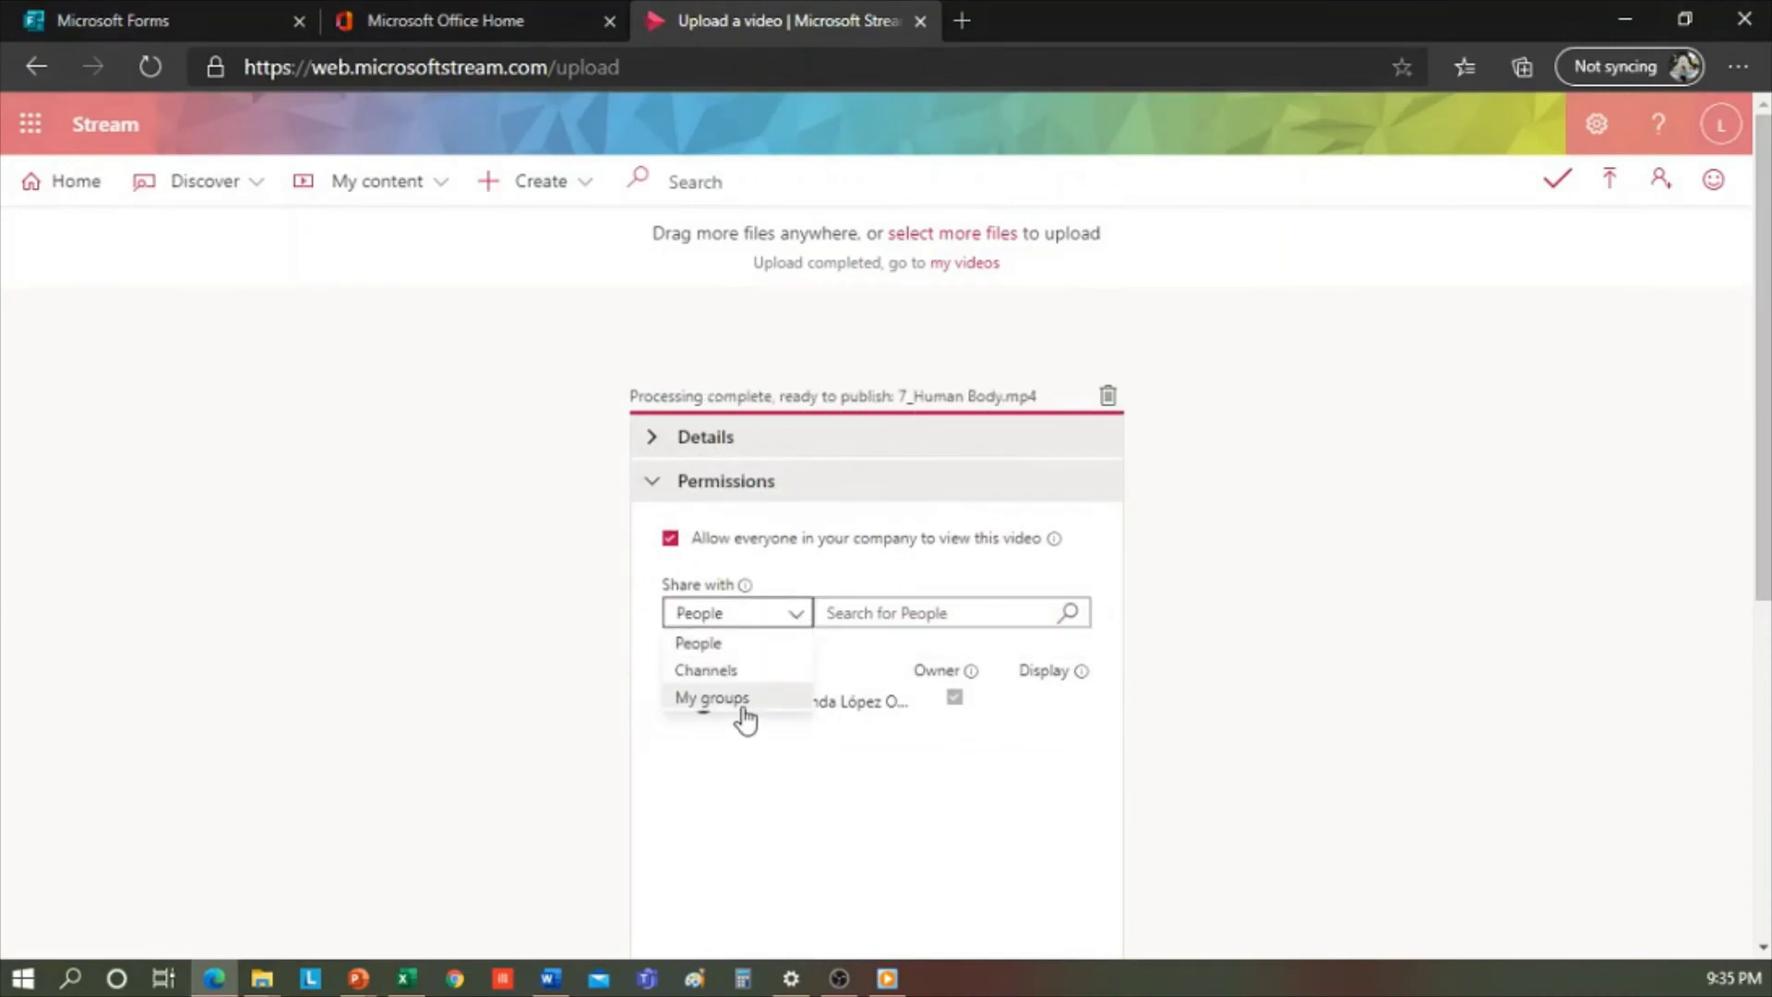
click(888, 612)
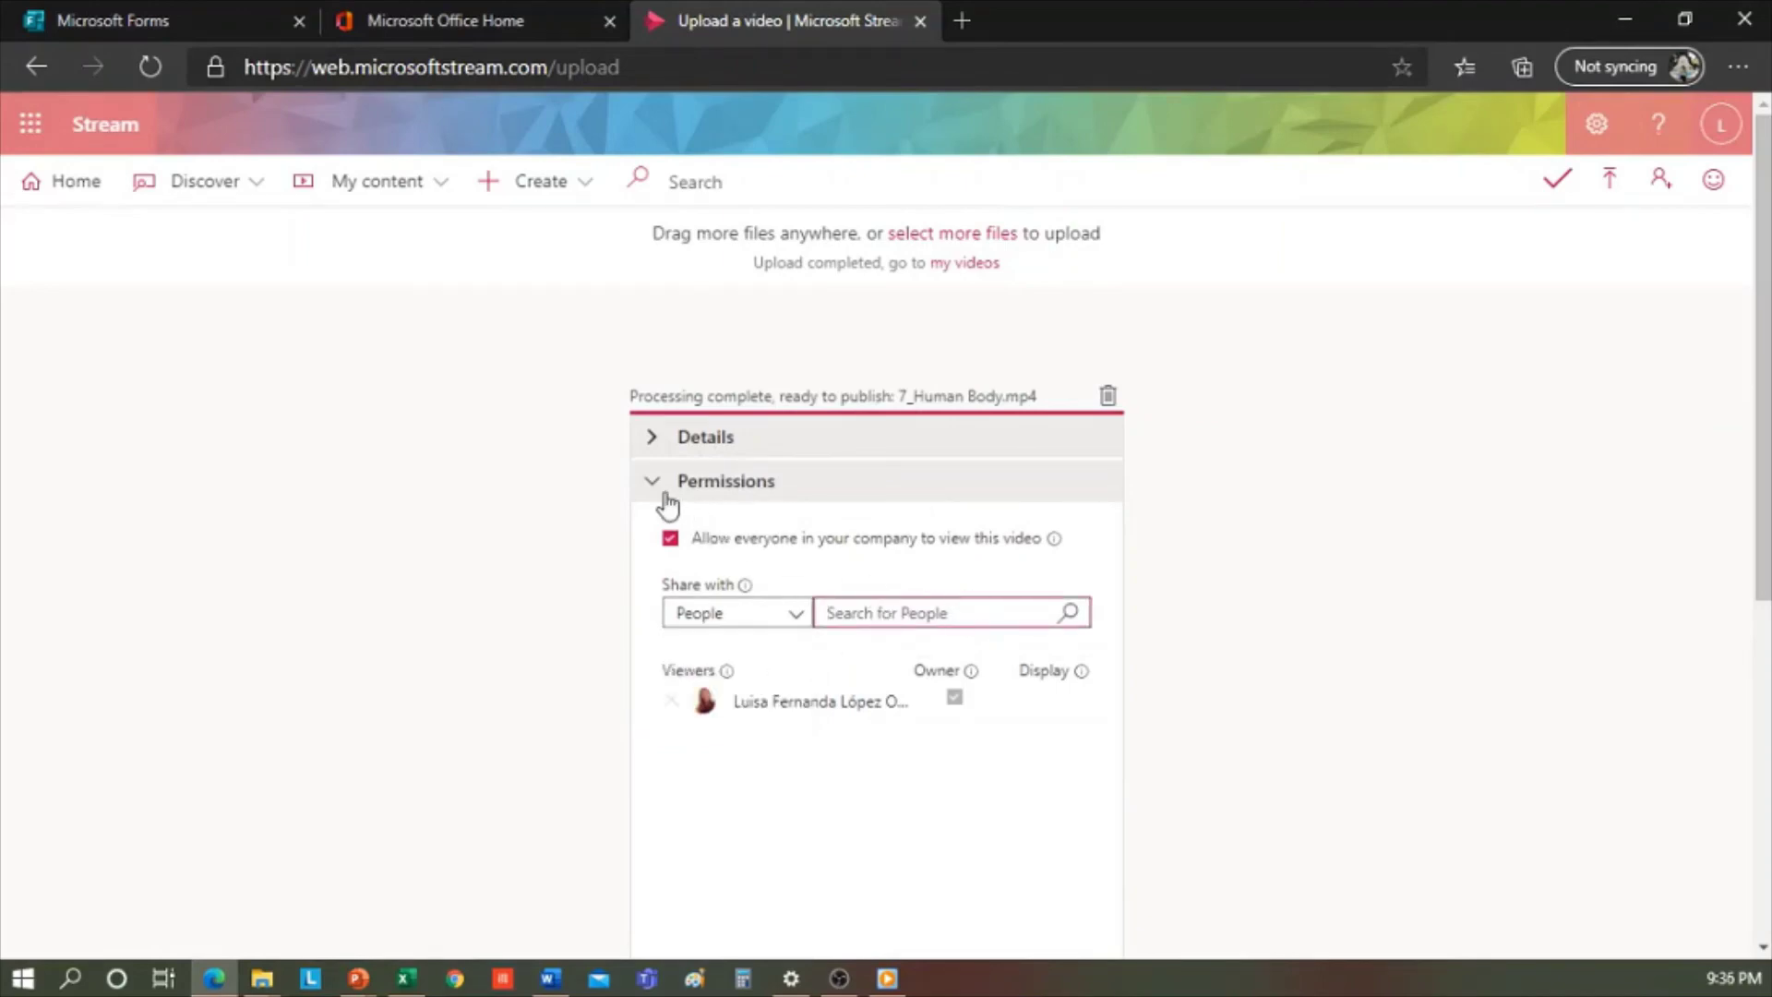
Step: Review the video's Options settings and publish the Human Body video
scroll(627, 675, down, 4)
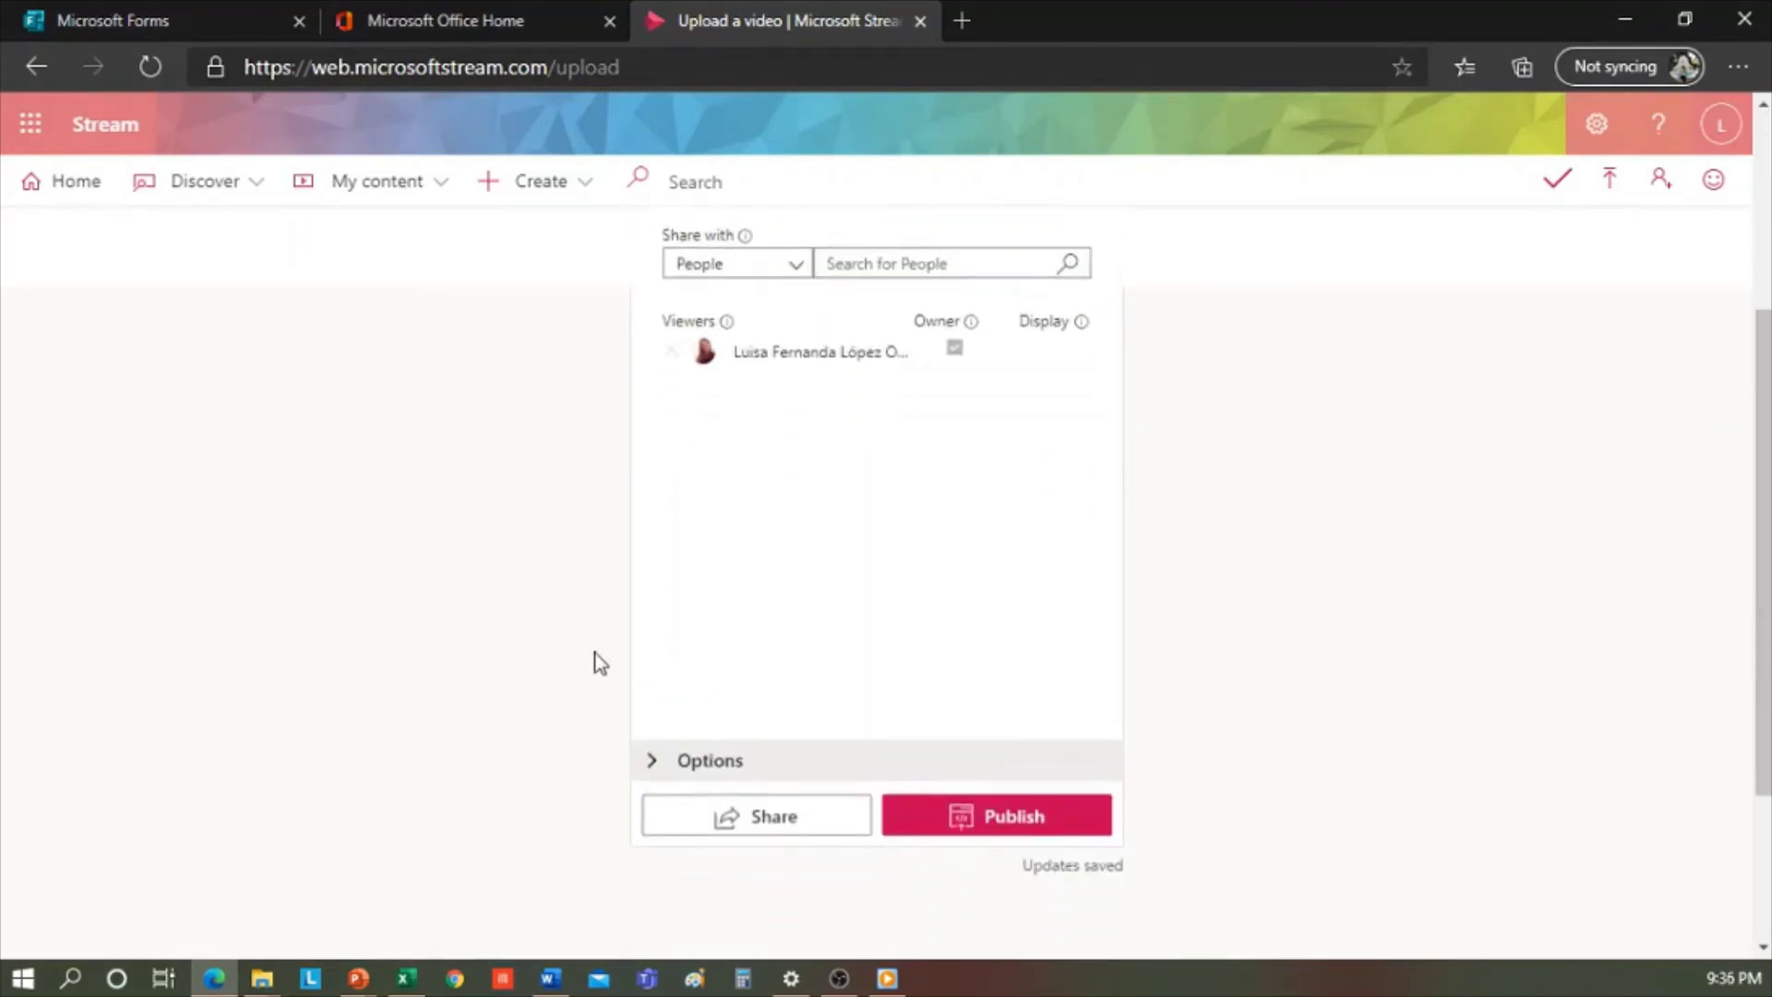
click(665, 721)
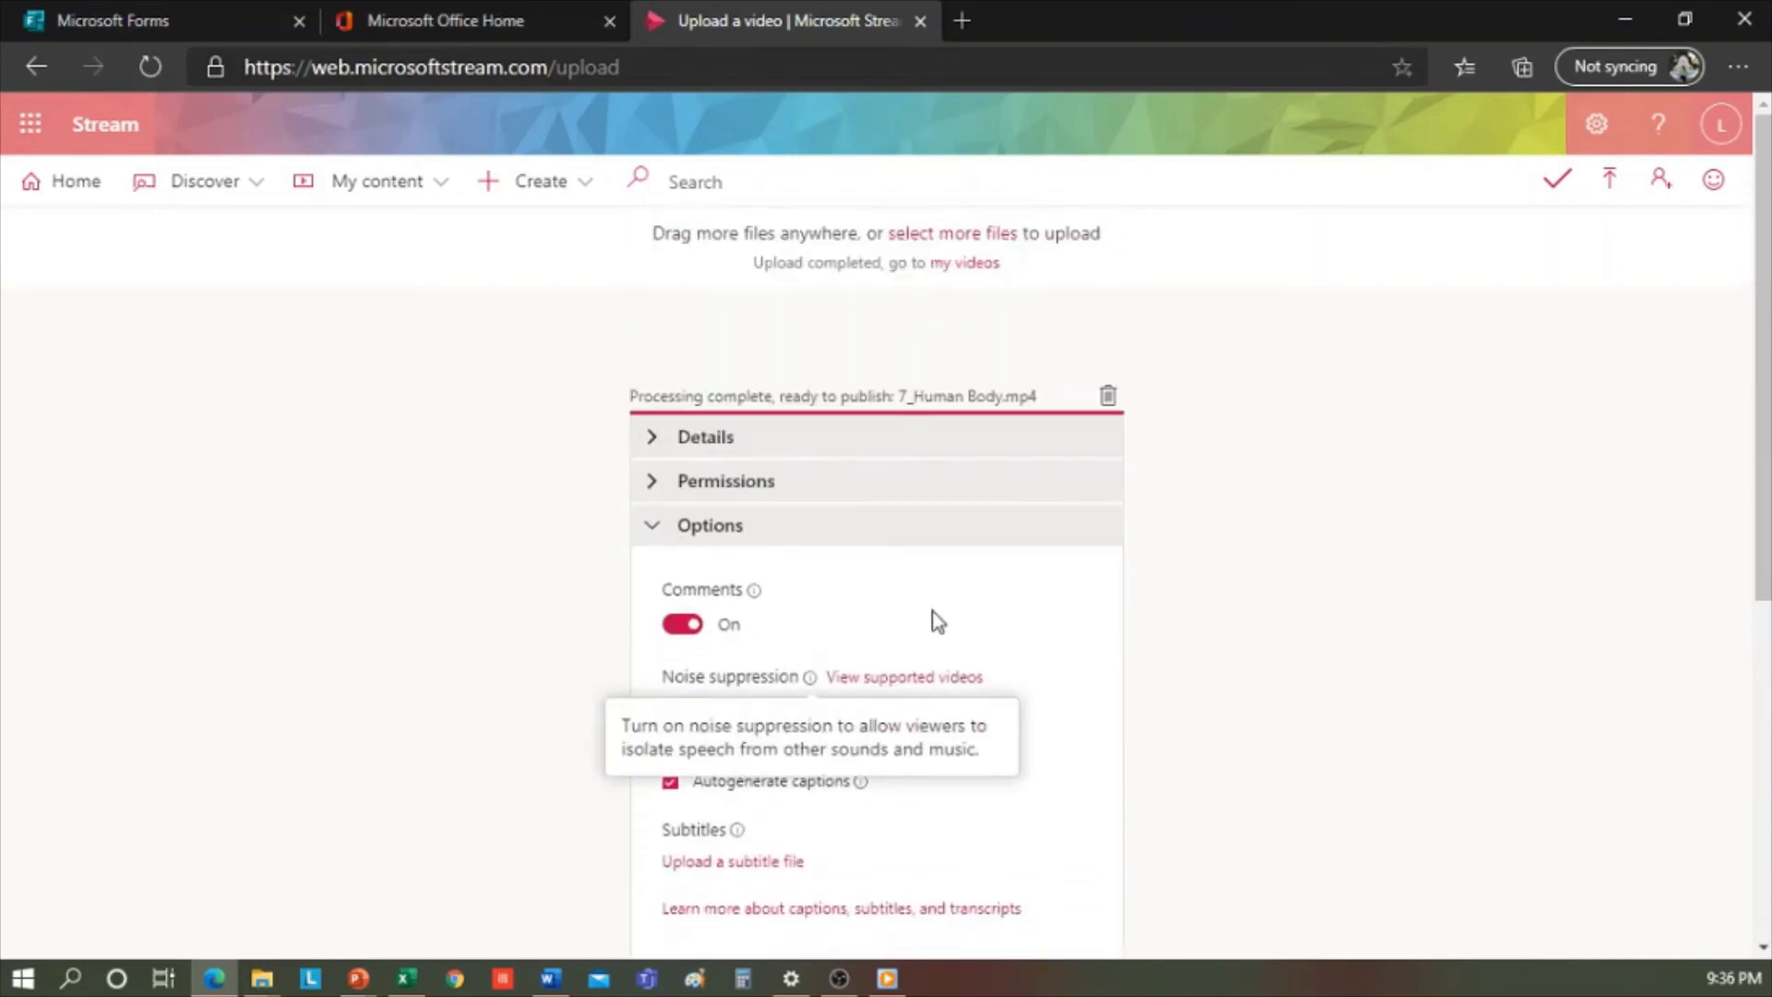
scroll(969, 590, down, 3)
scroll(1145, 572, up, 3)
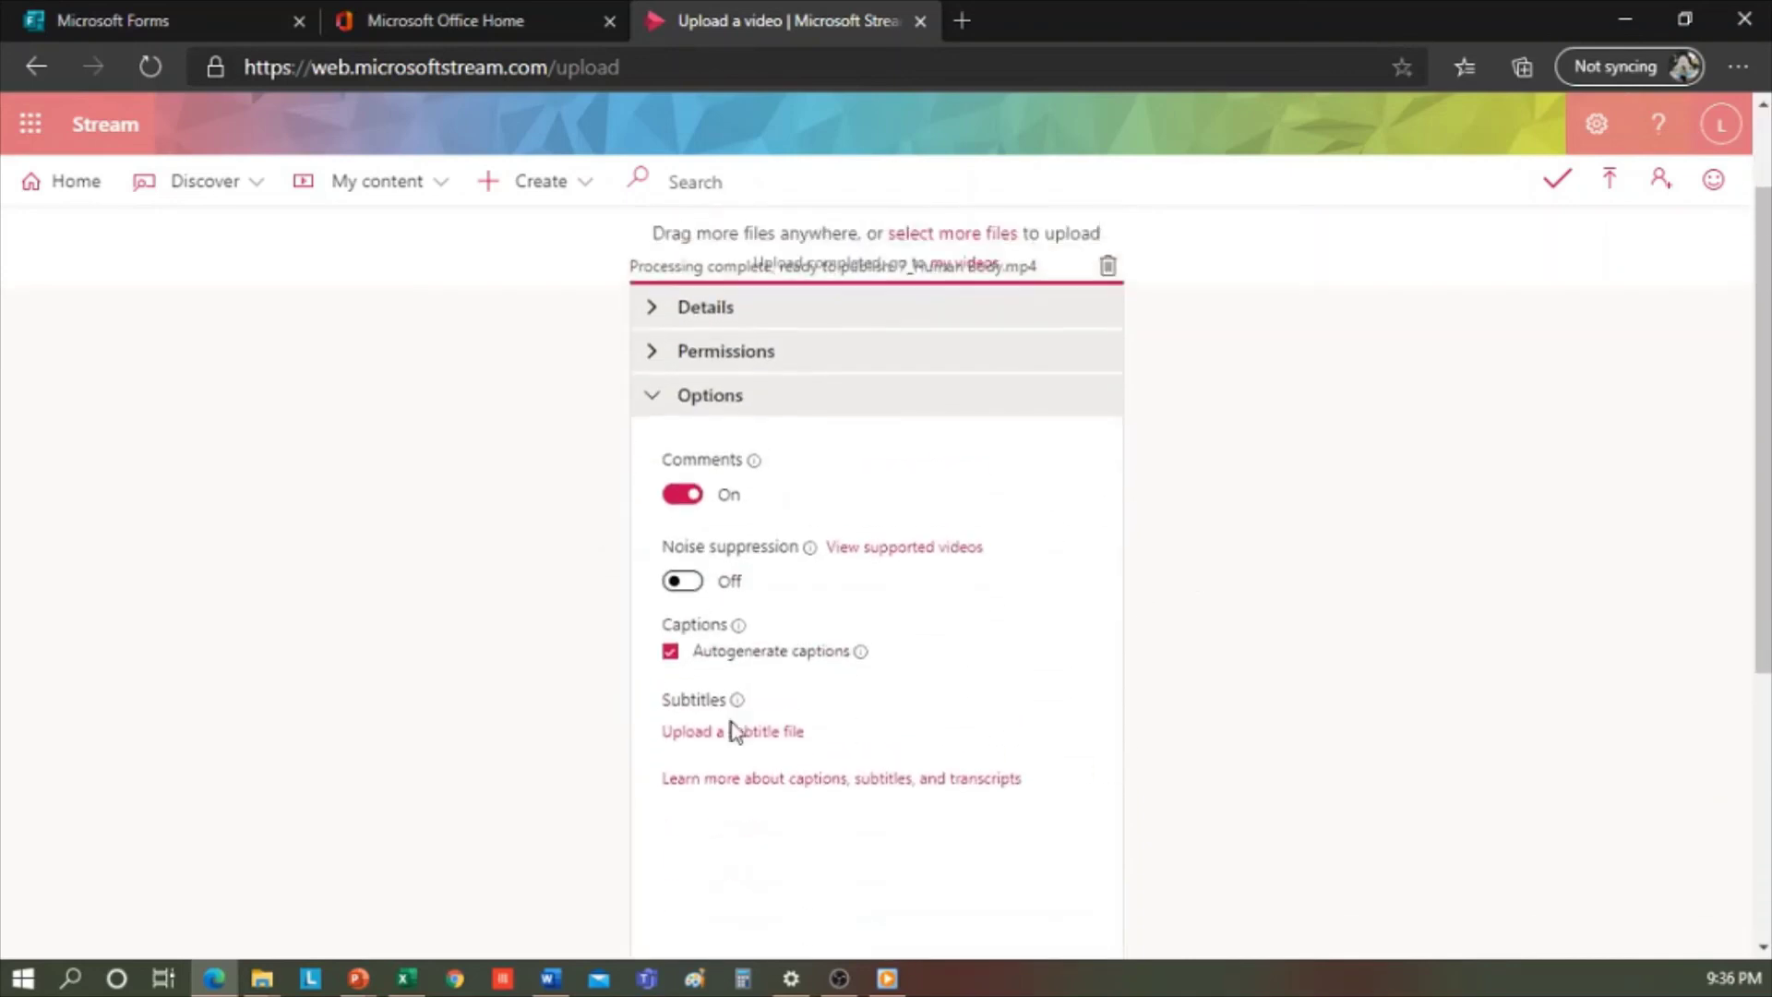
scroll(1120, 777, down, 3)
click(1043, 906)
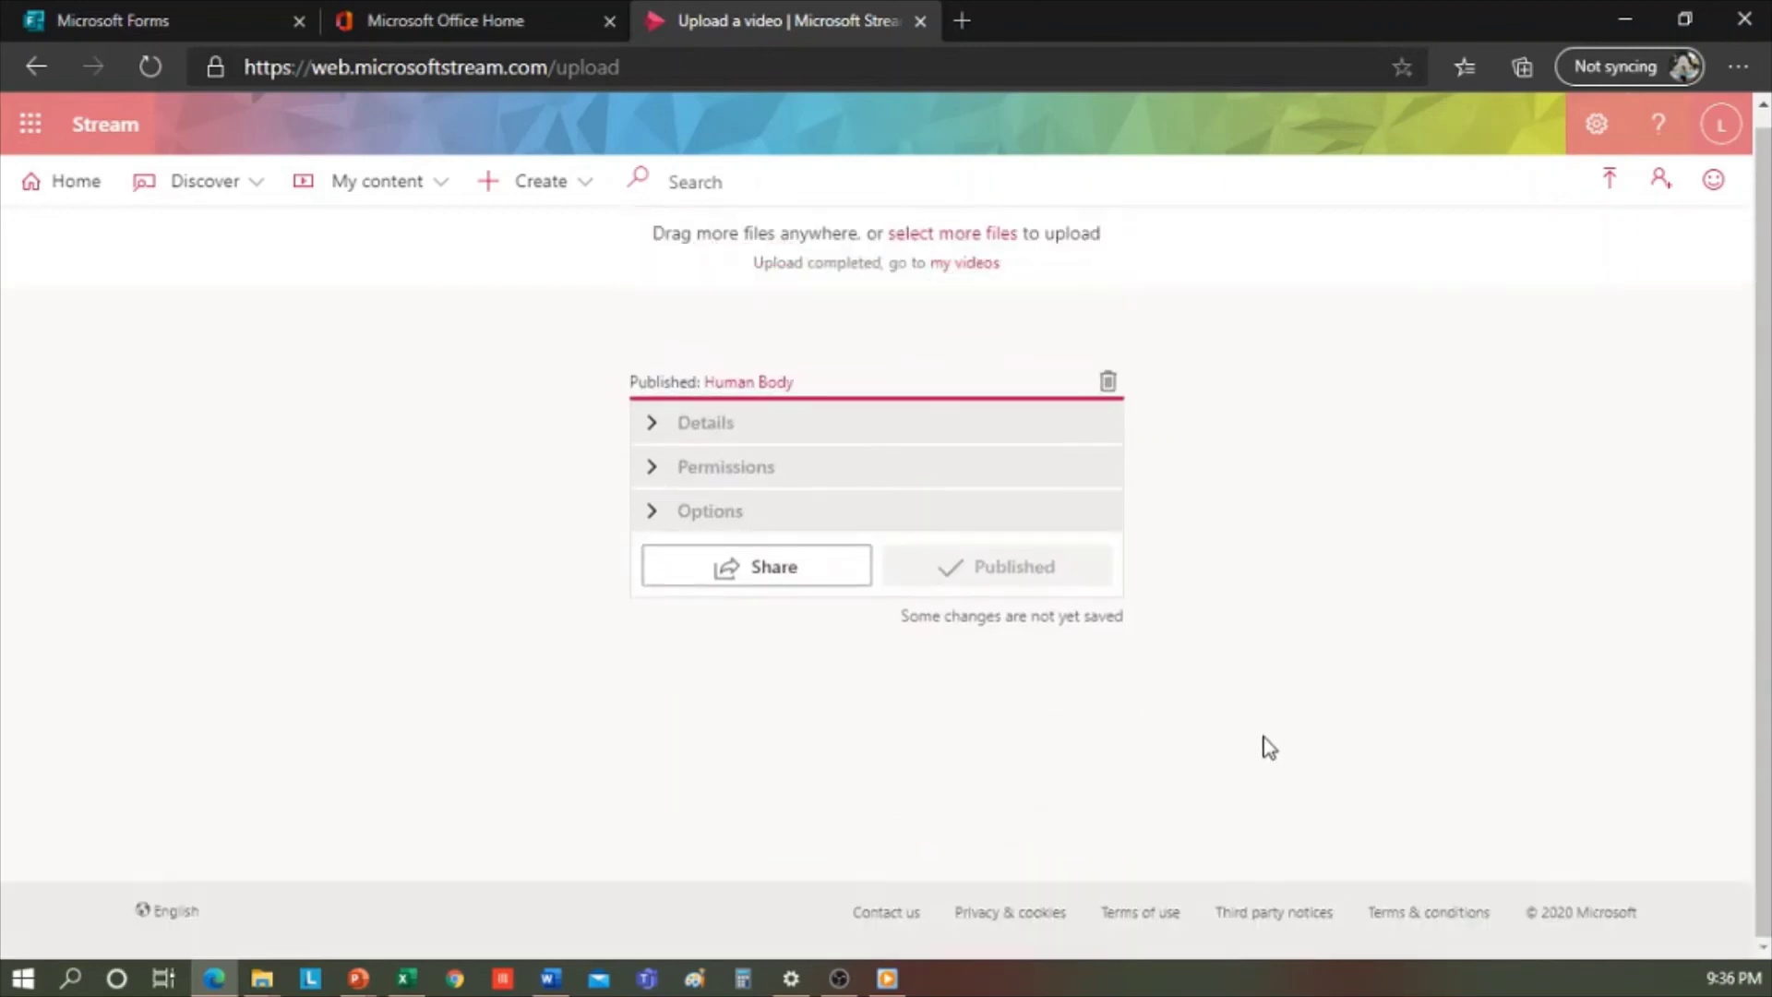
Step: From My content > Videos > Channels, start a new channel named Human body
click(435, 181)
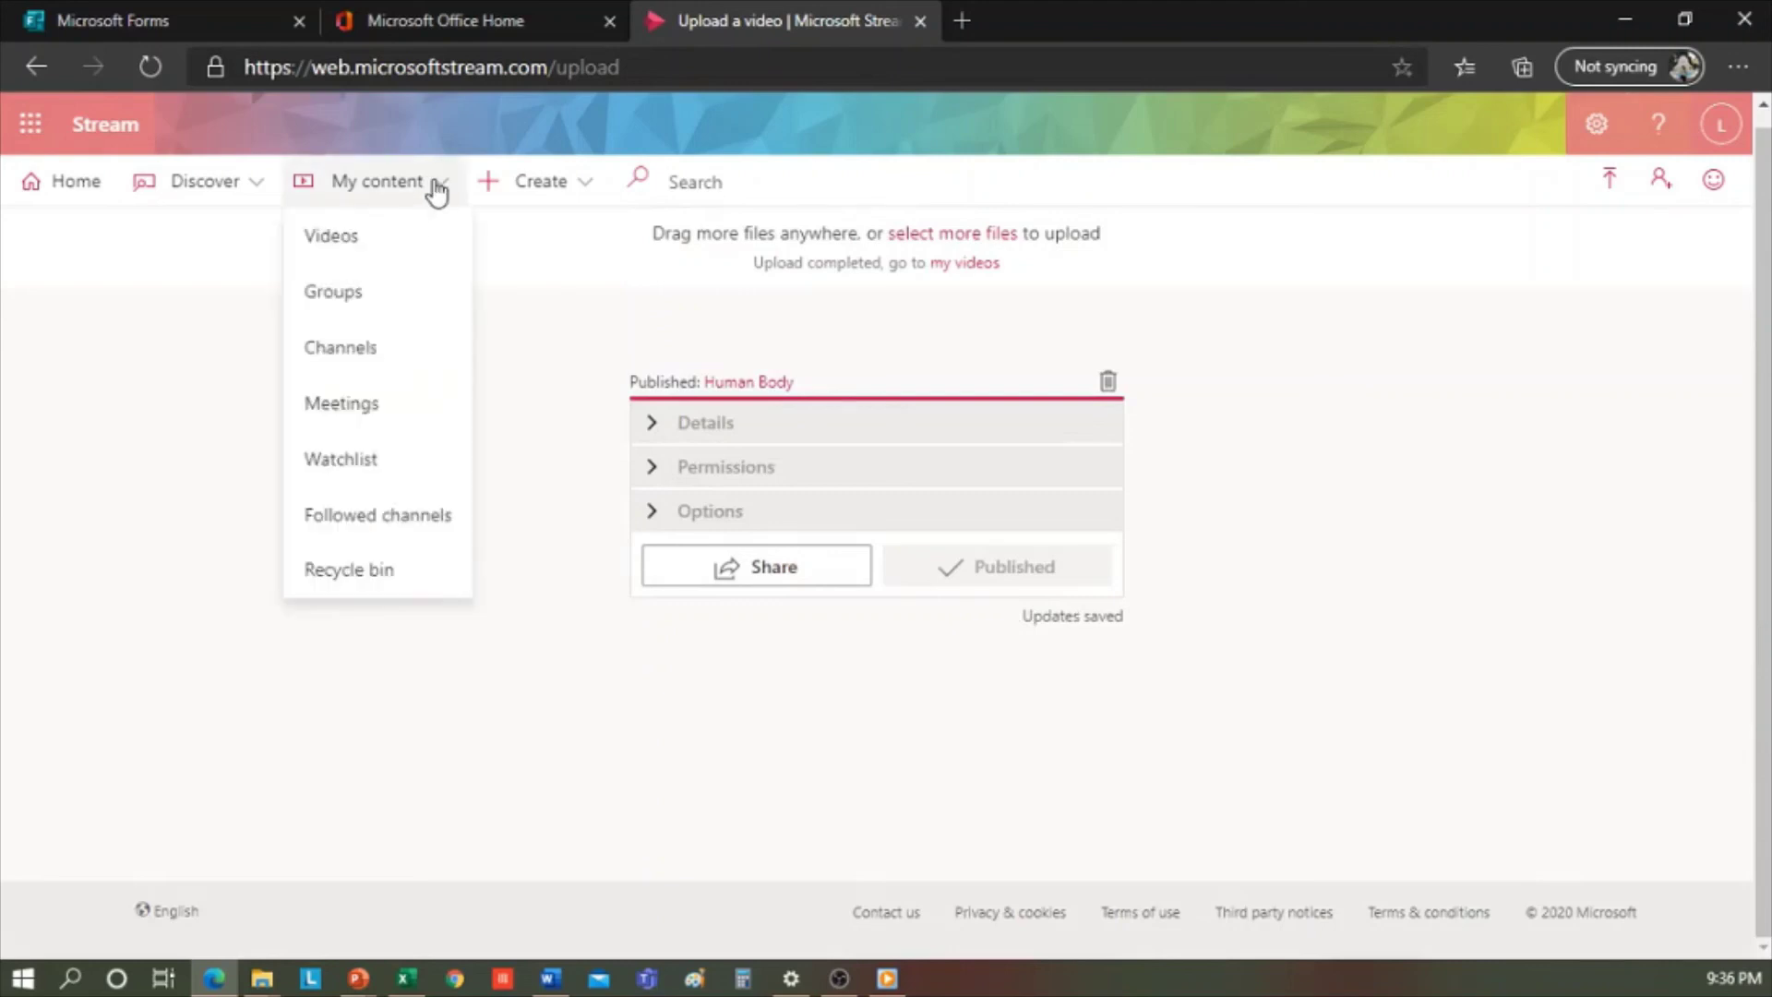
click(358, 247)
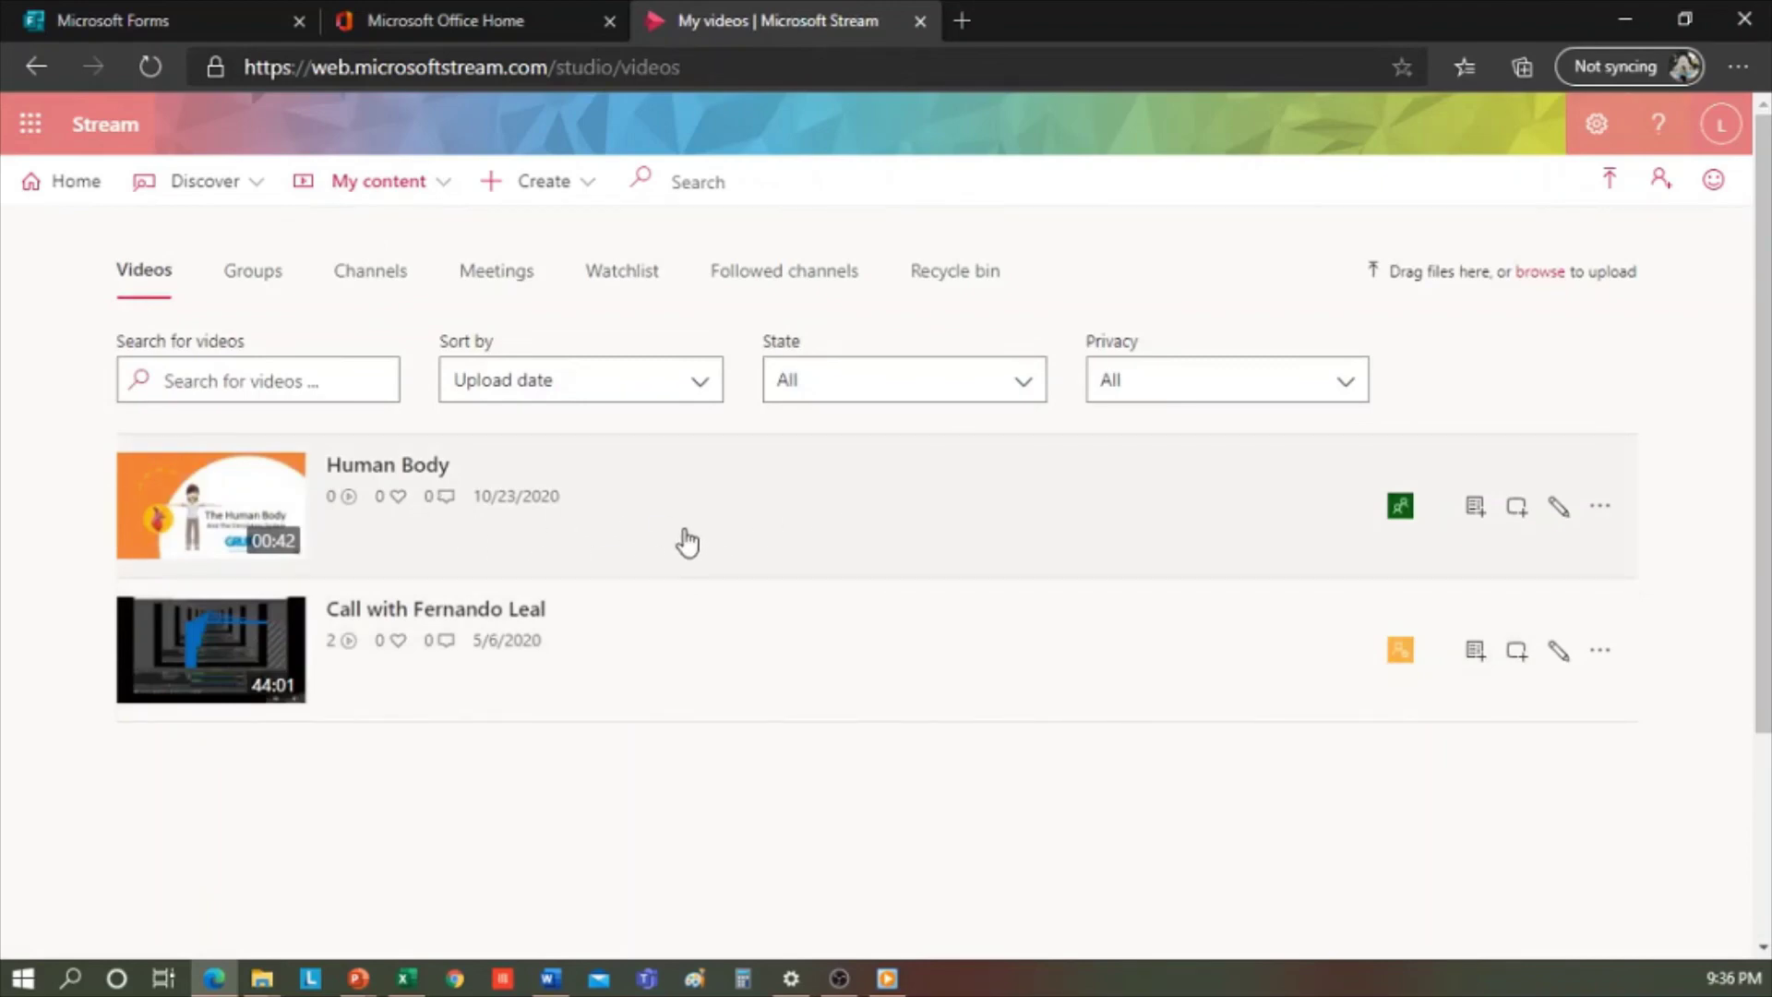
click(381, 289)
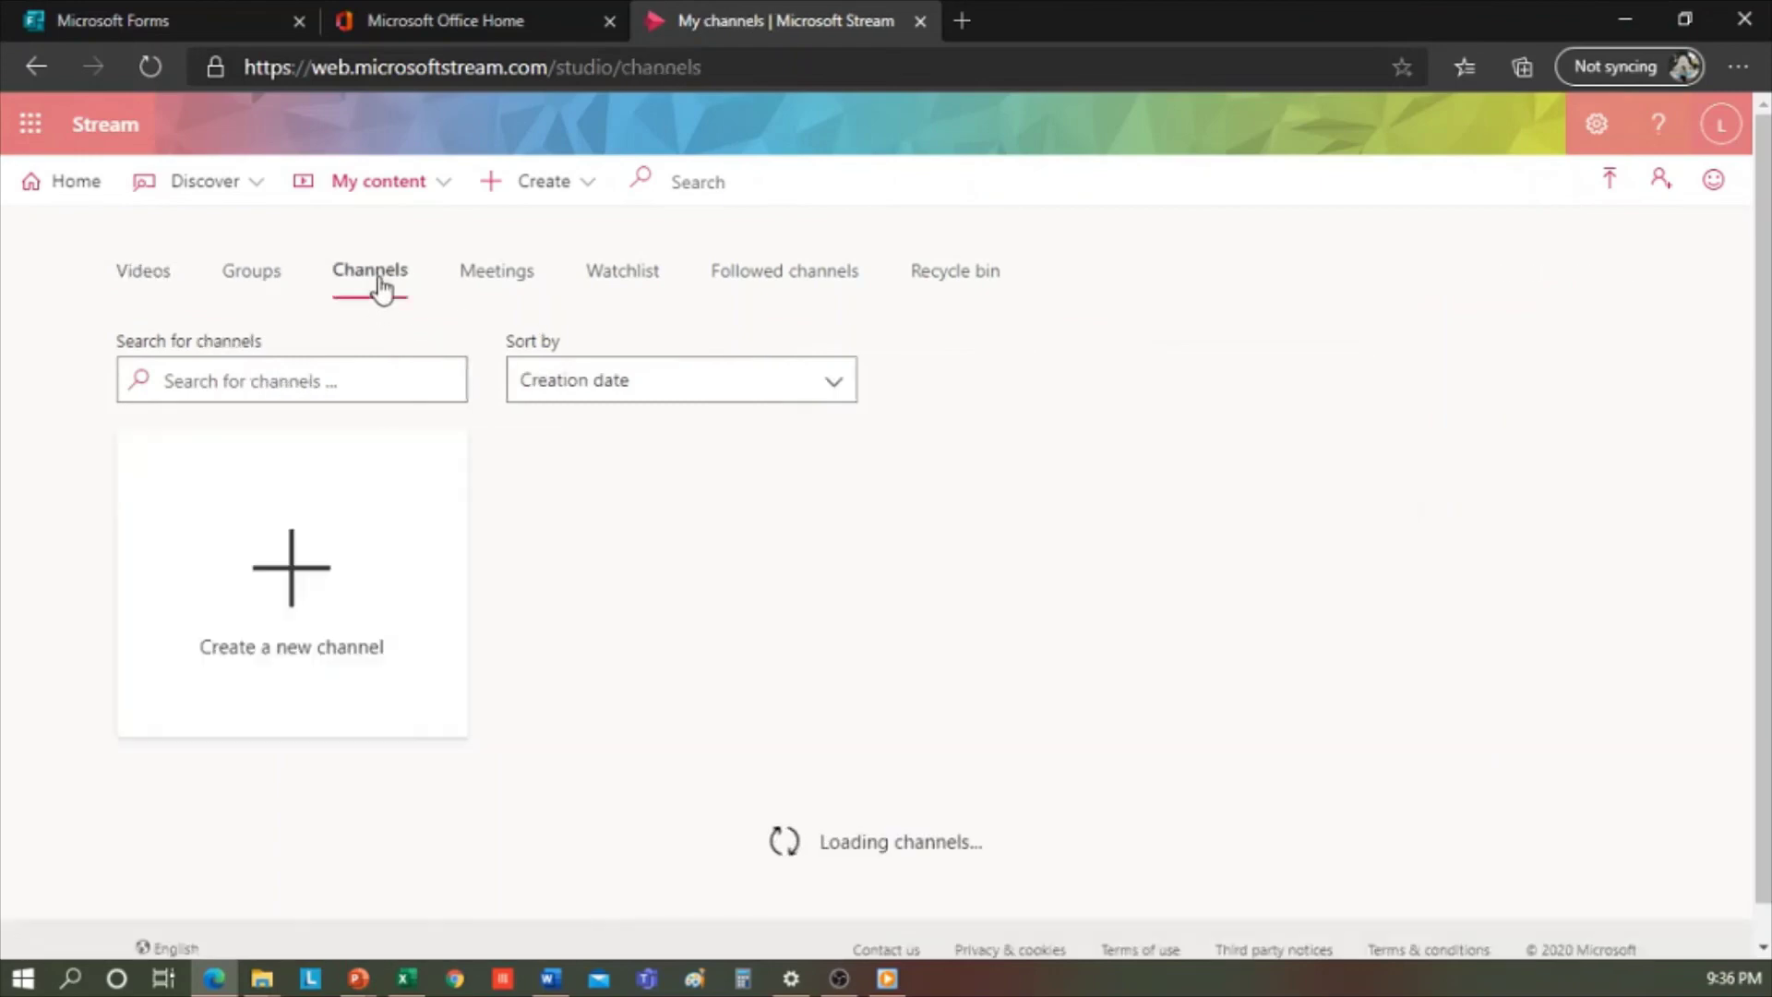
click(296, 631)
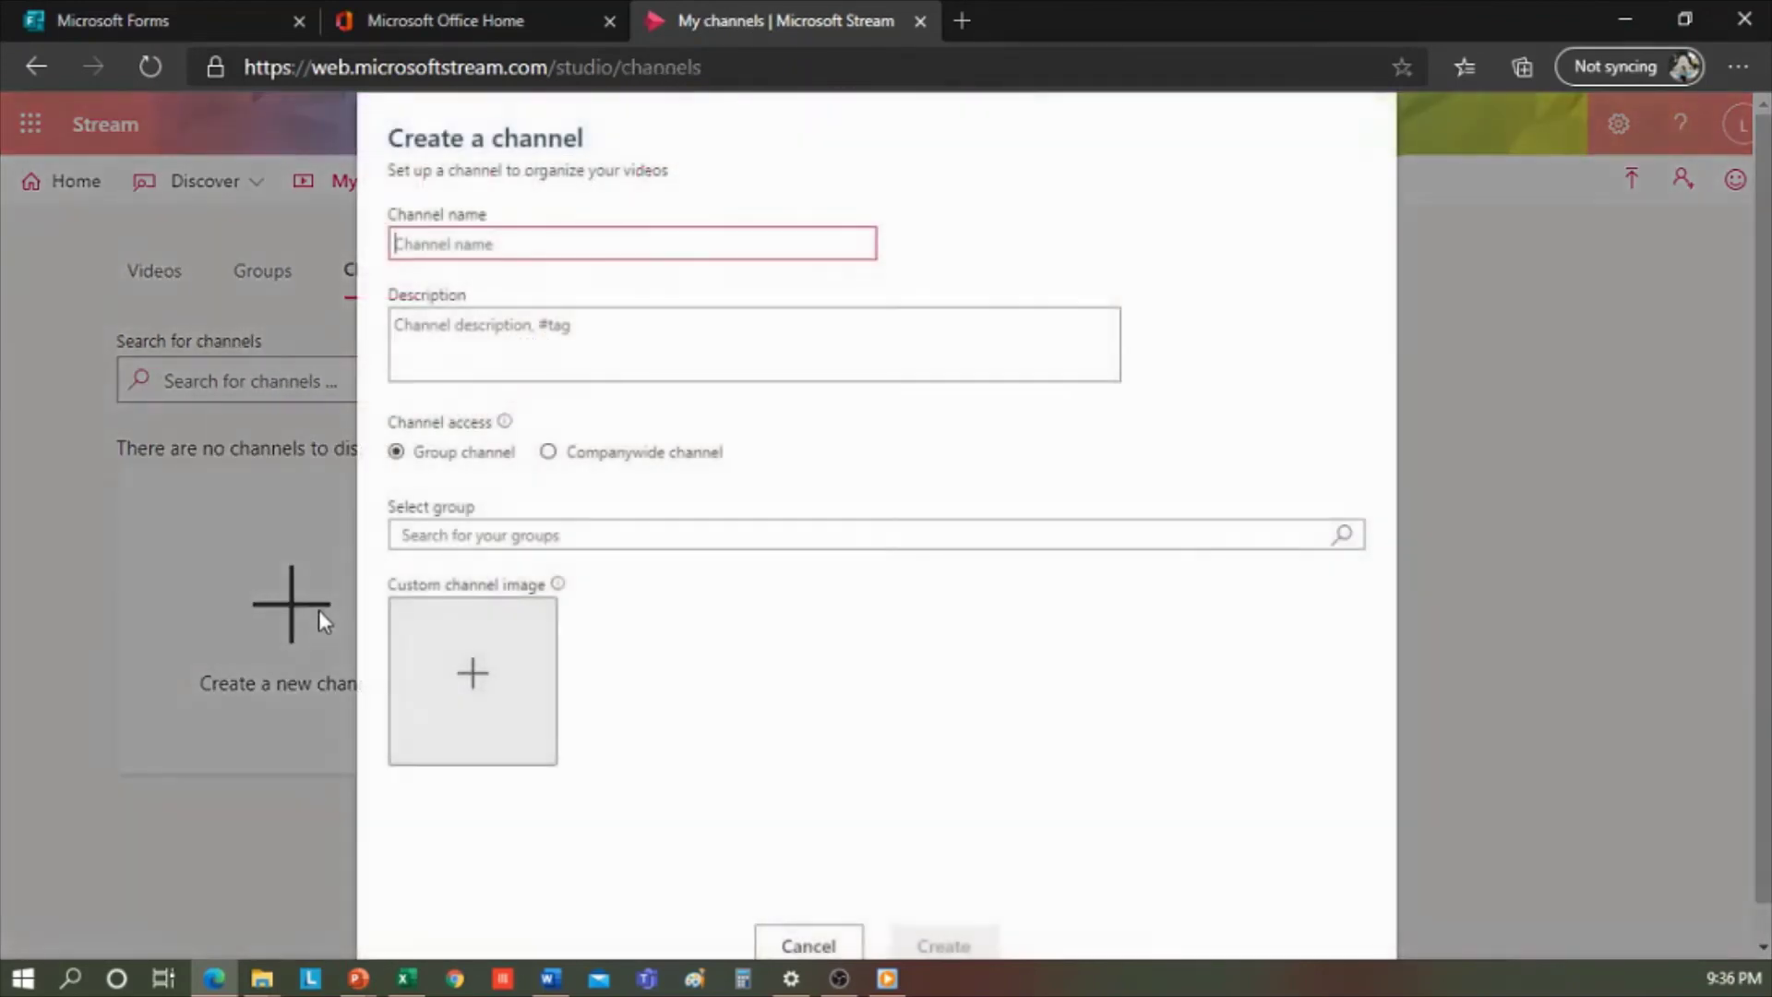
text(Human body)
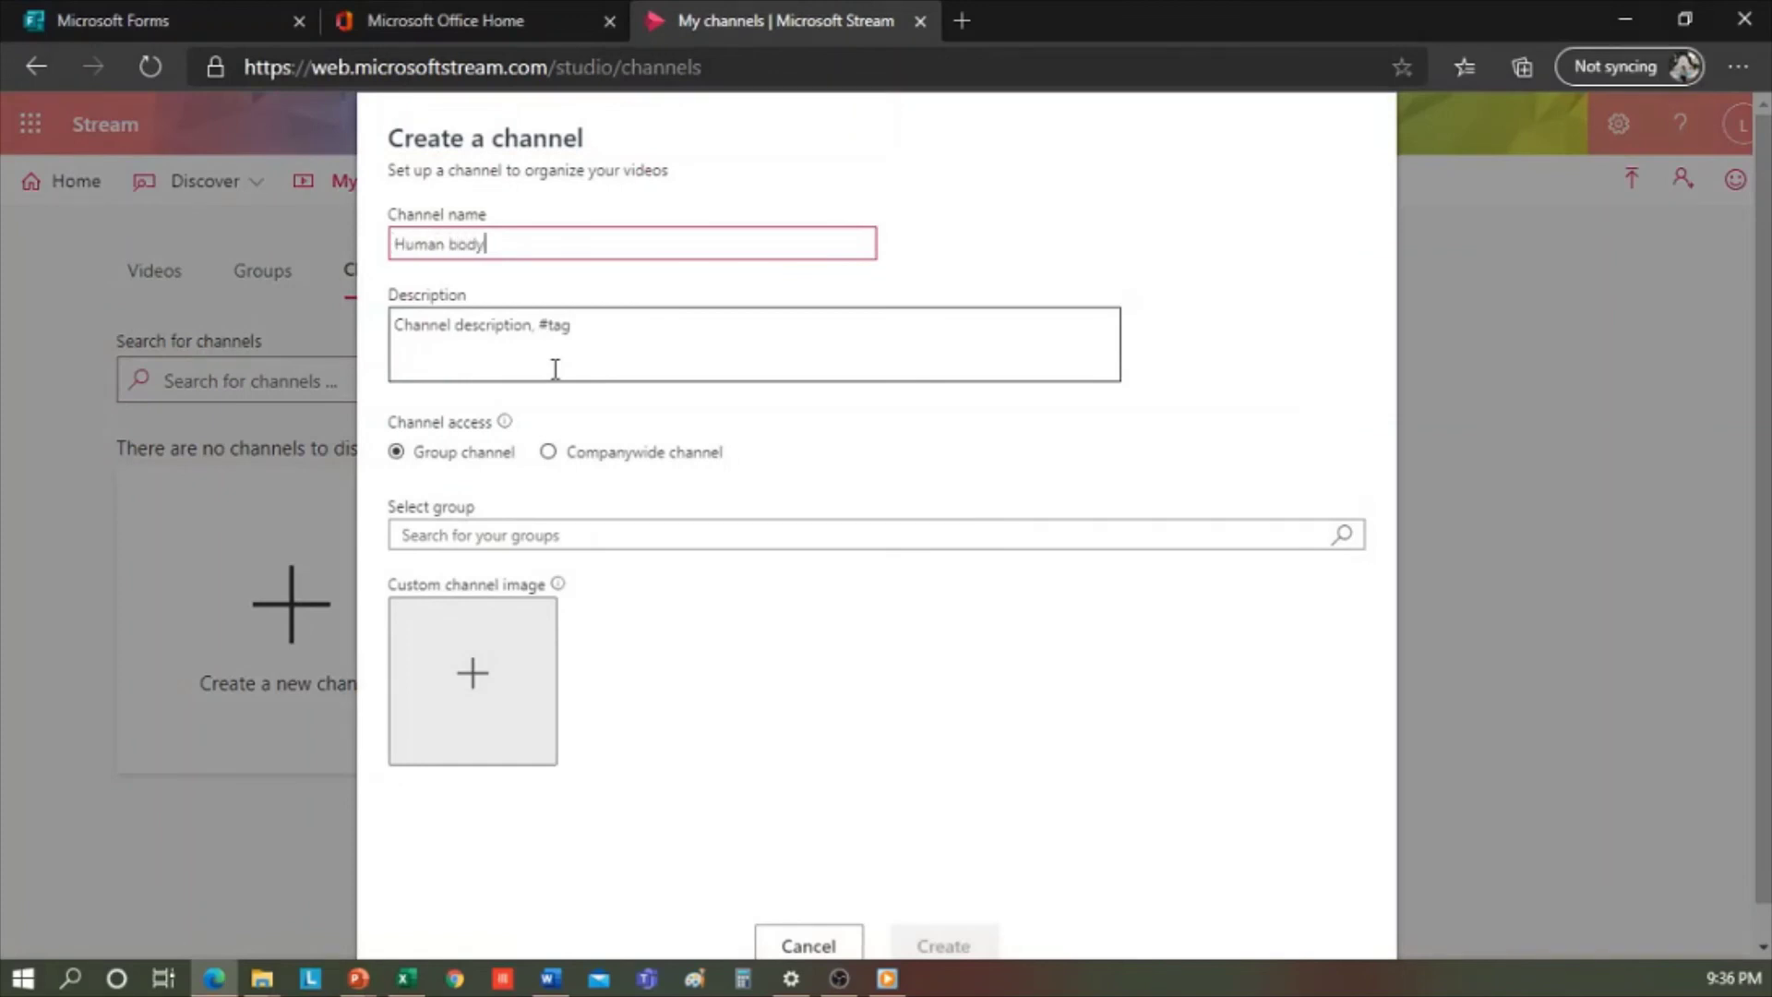
click(555, 370)
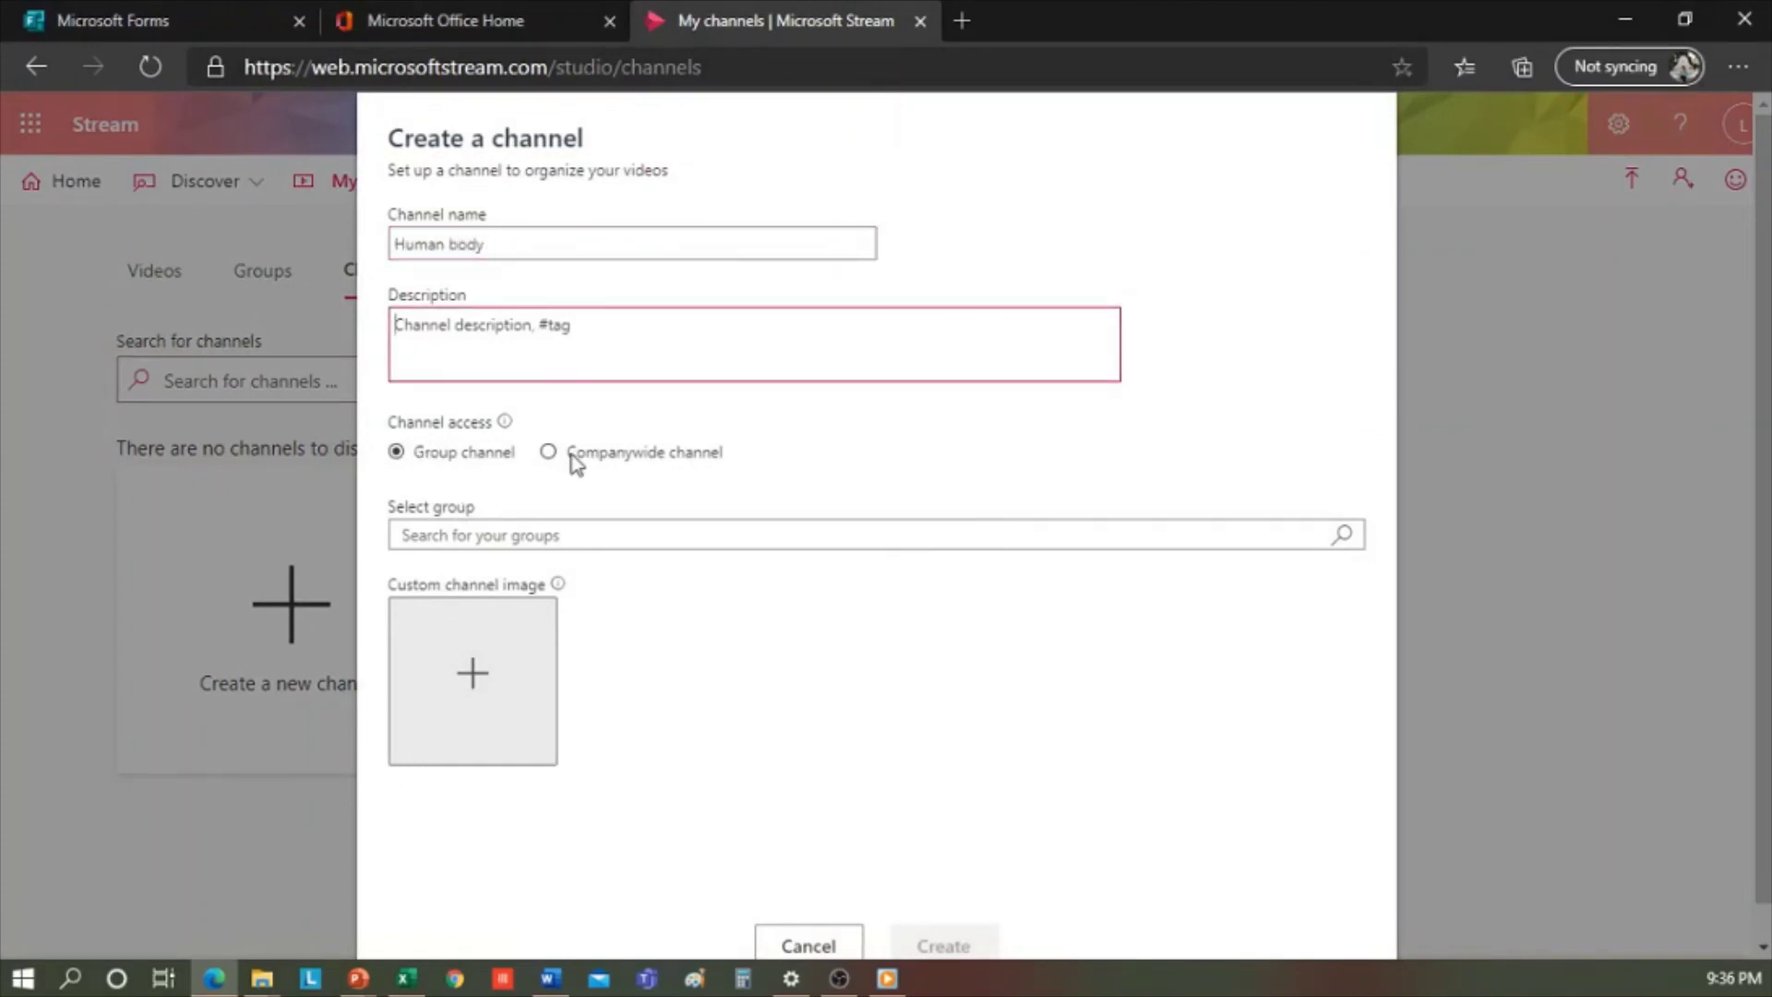
Step: Give the channel the 7_Human Body image and companywide access, then create it
click(553, 452)
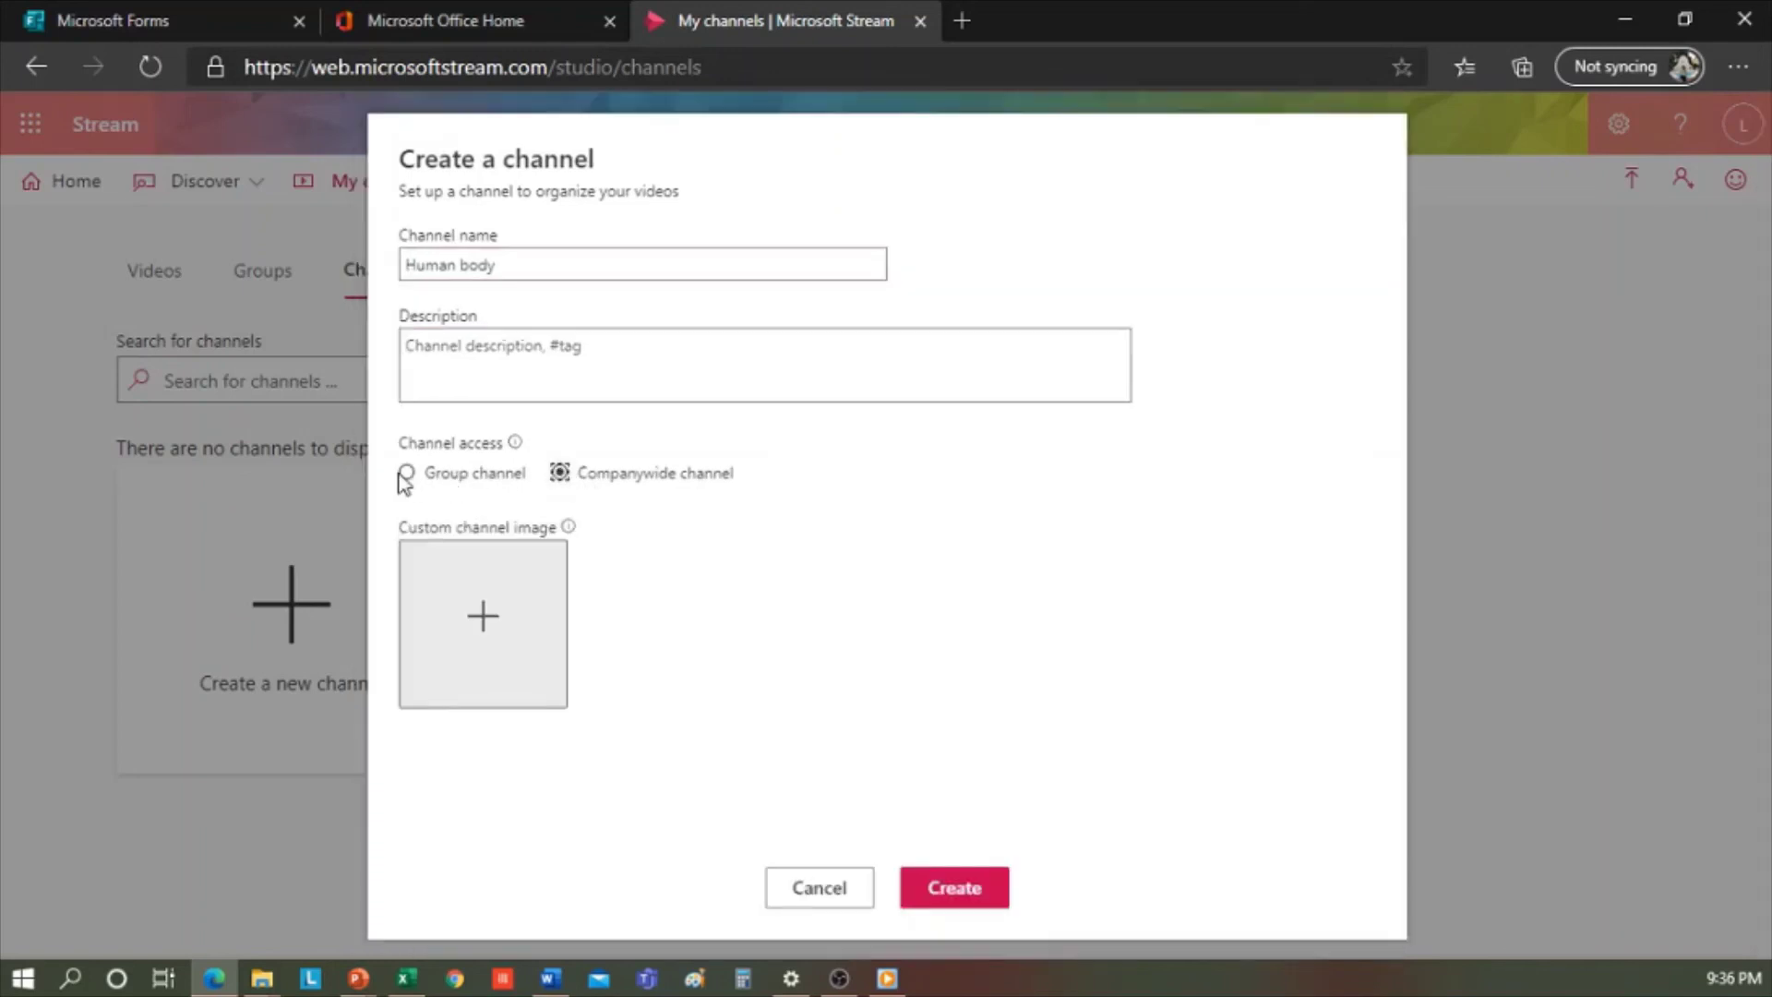
click(399, 454)
click(563, 533)
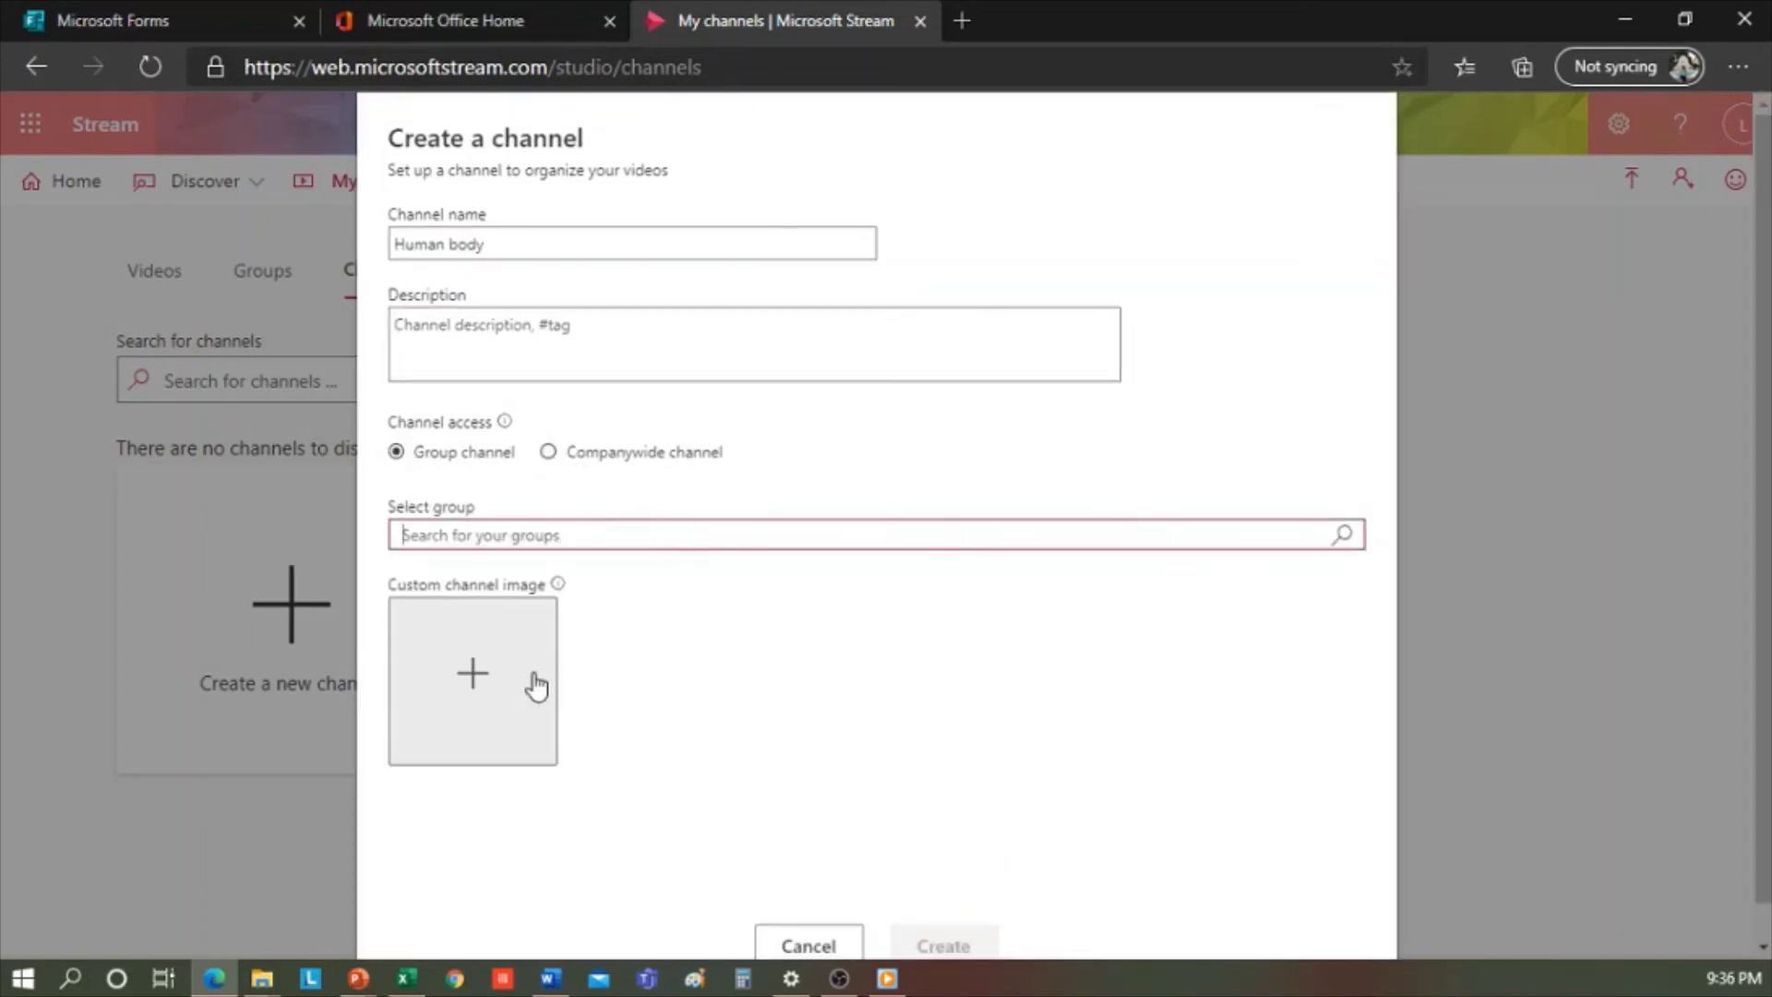
click(473, 678)
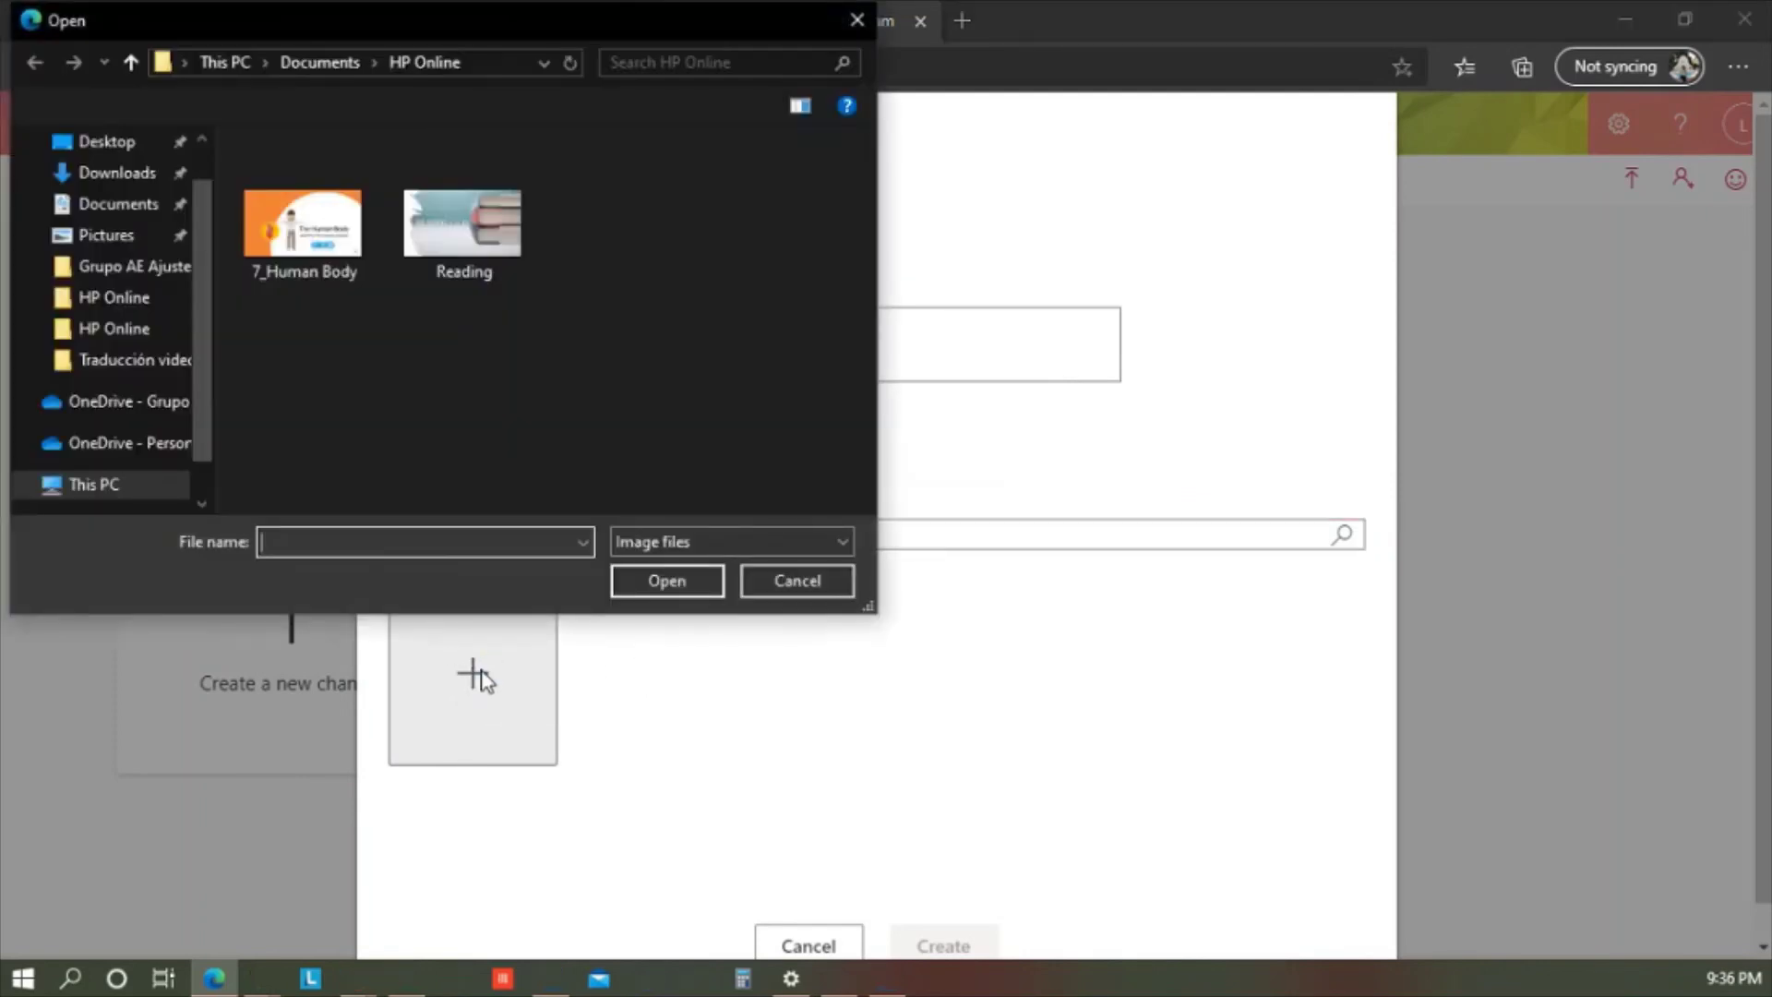
click(302, 223)
click(666, 580)
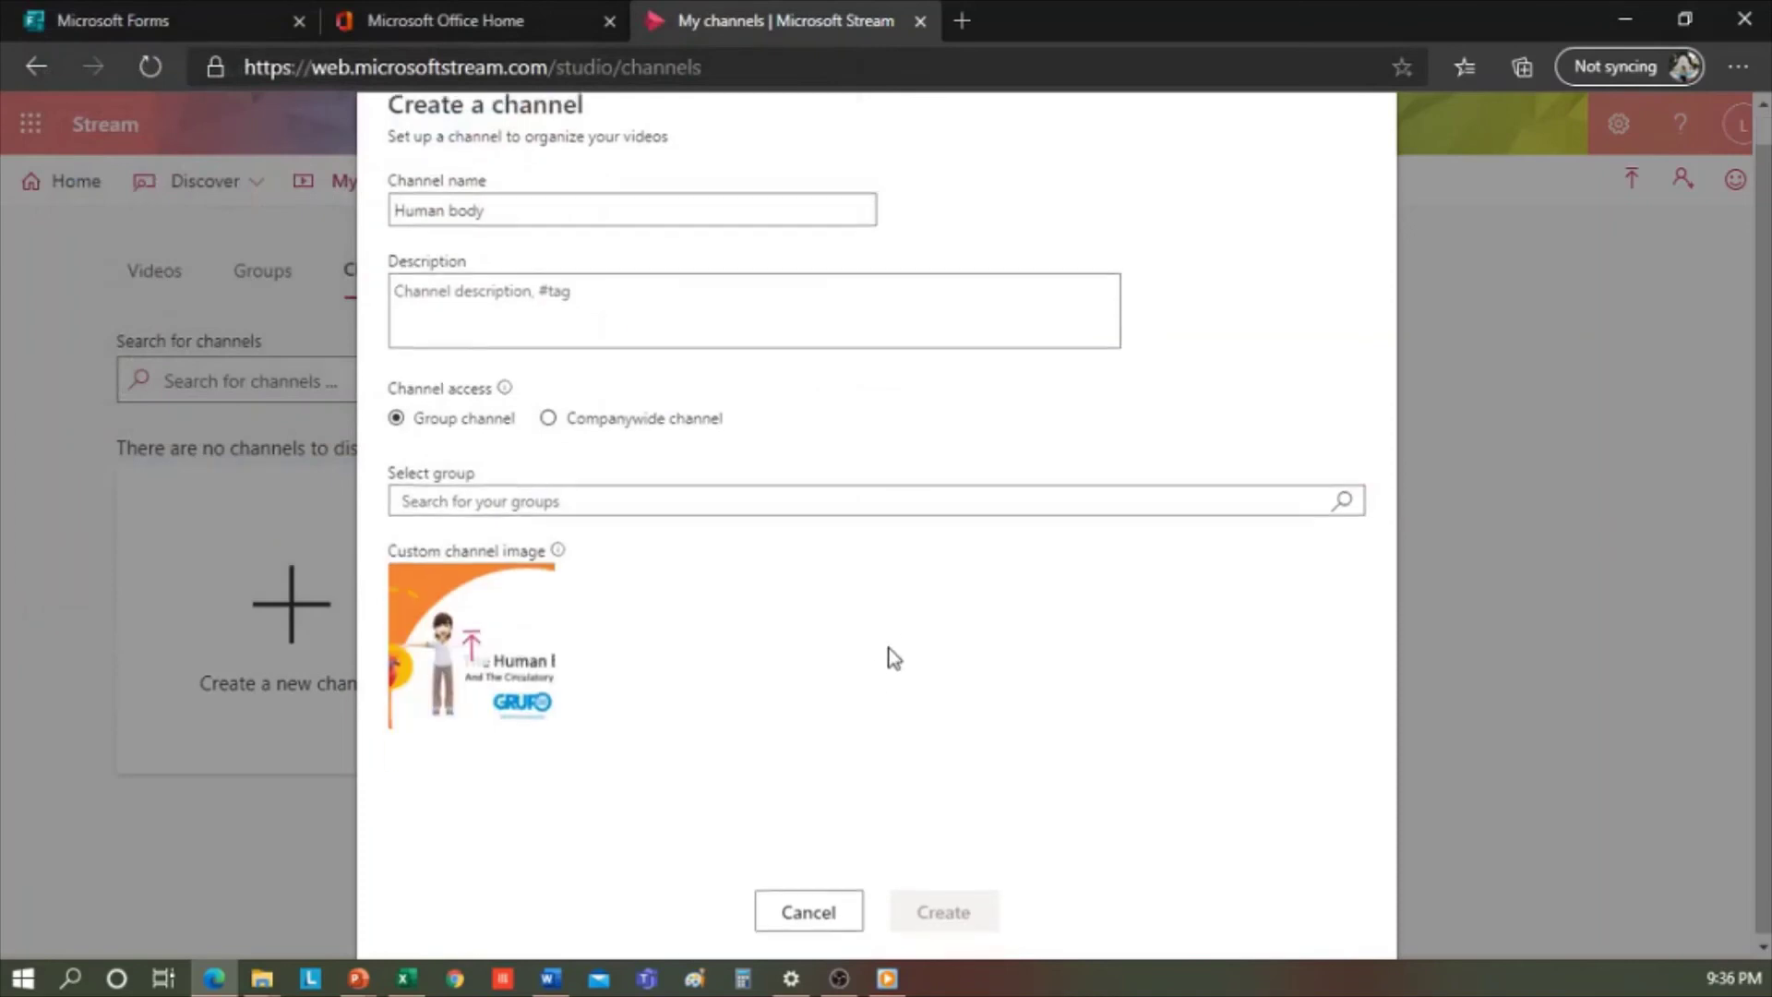
click(610, 416)
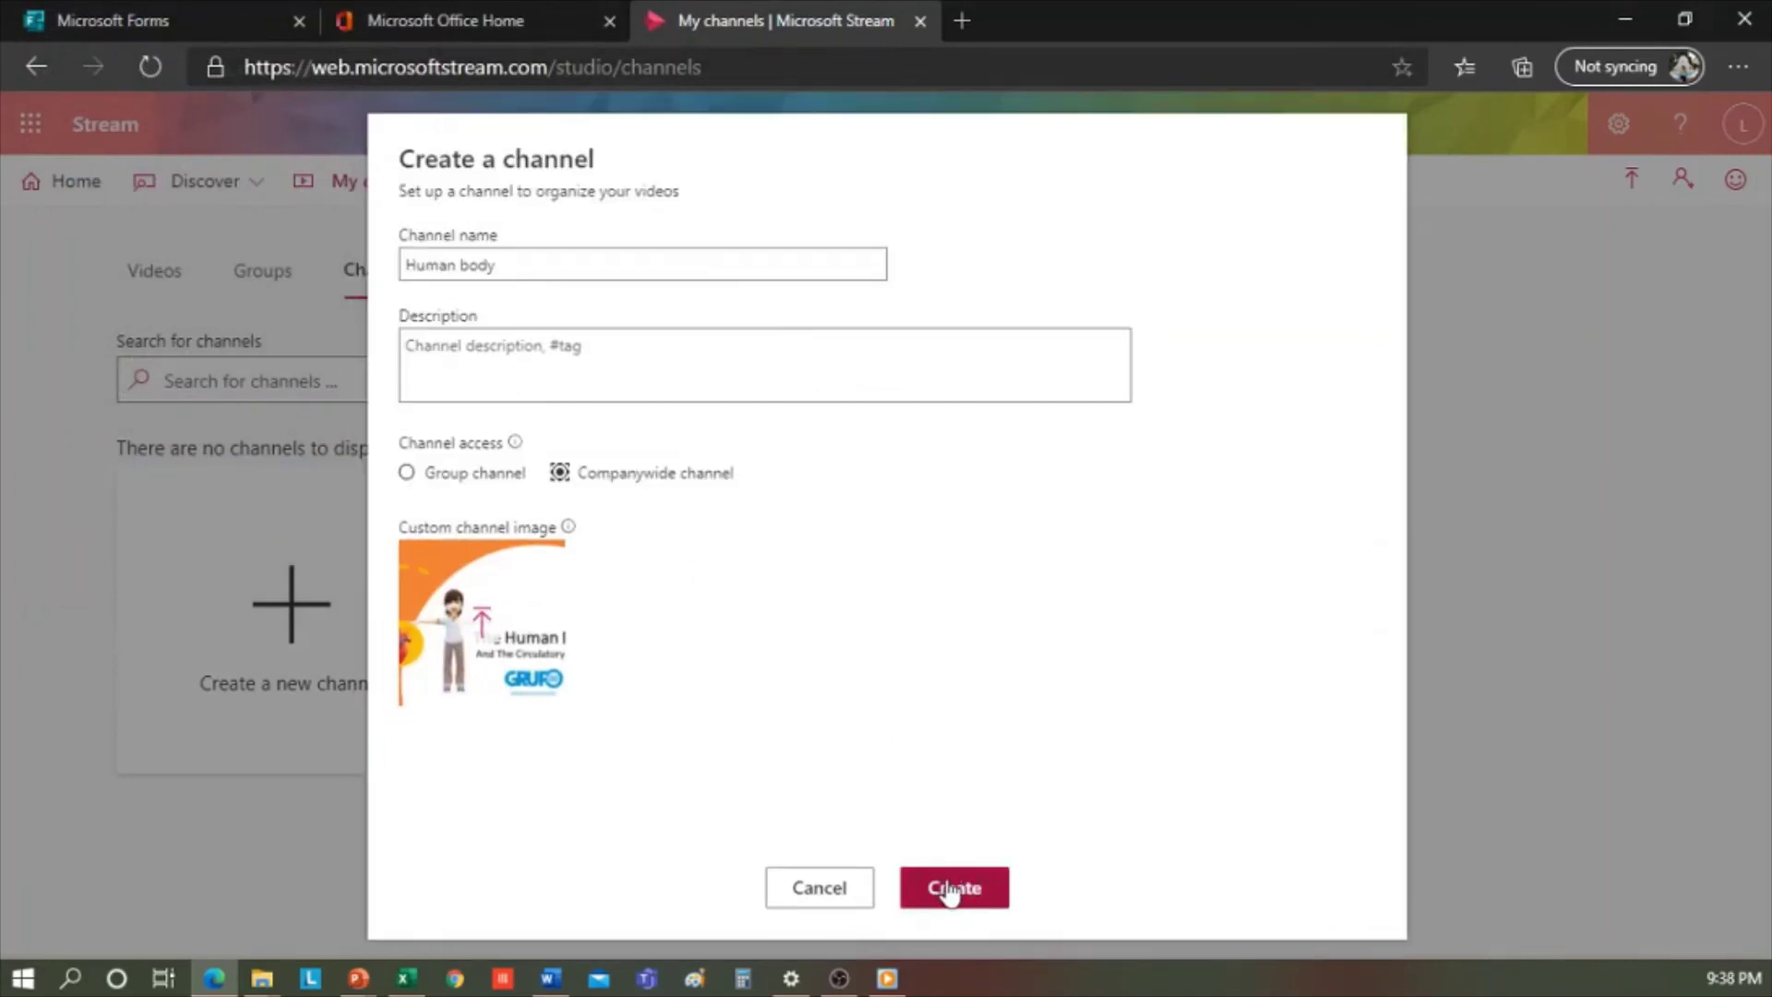
click(951, 888)
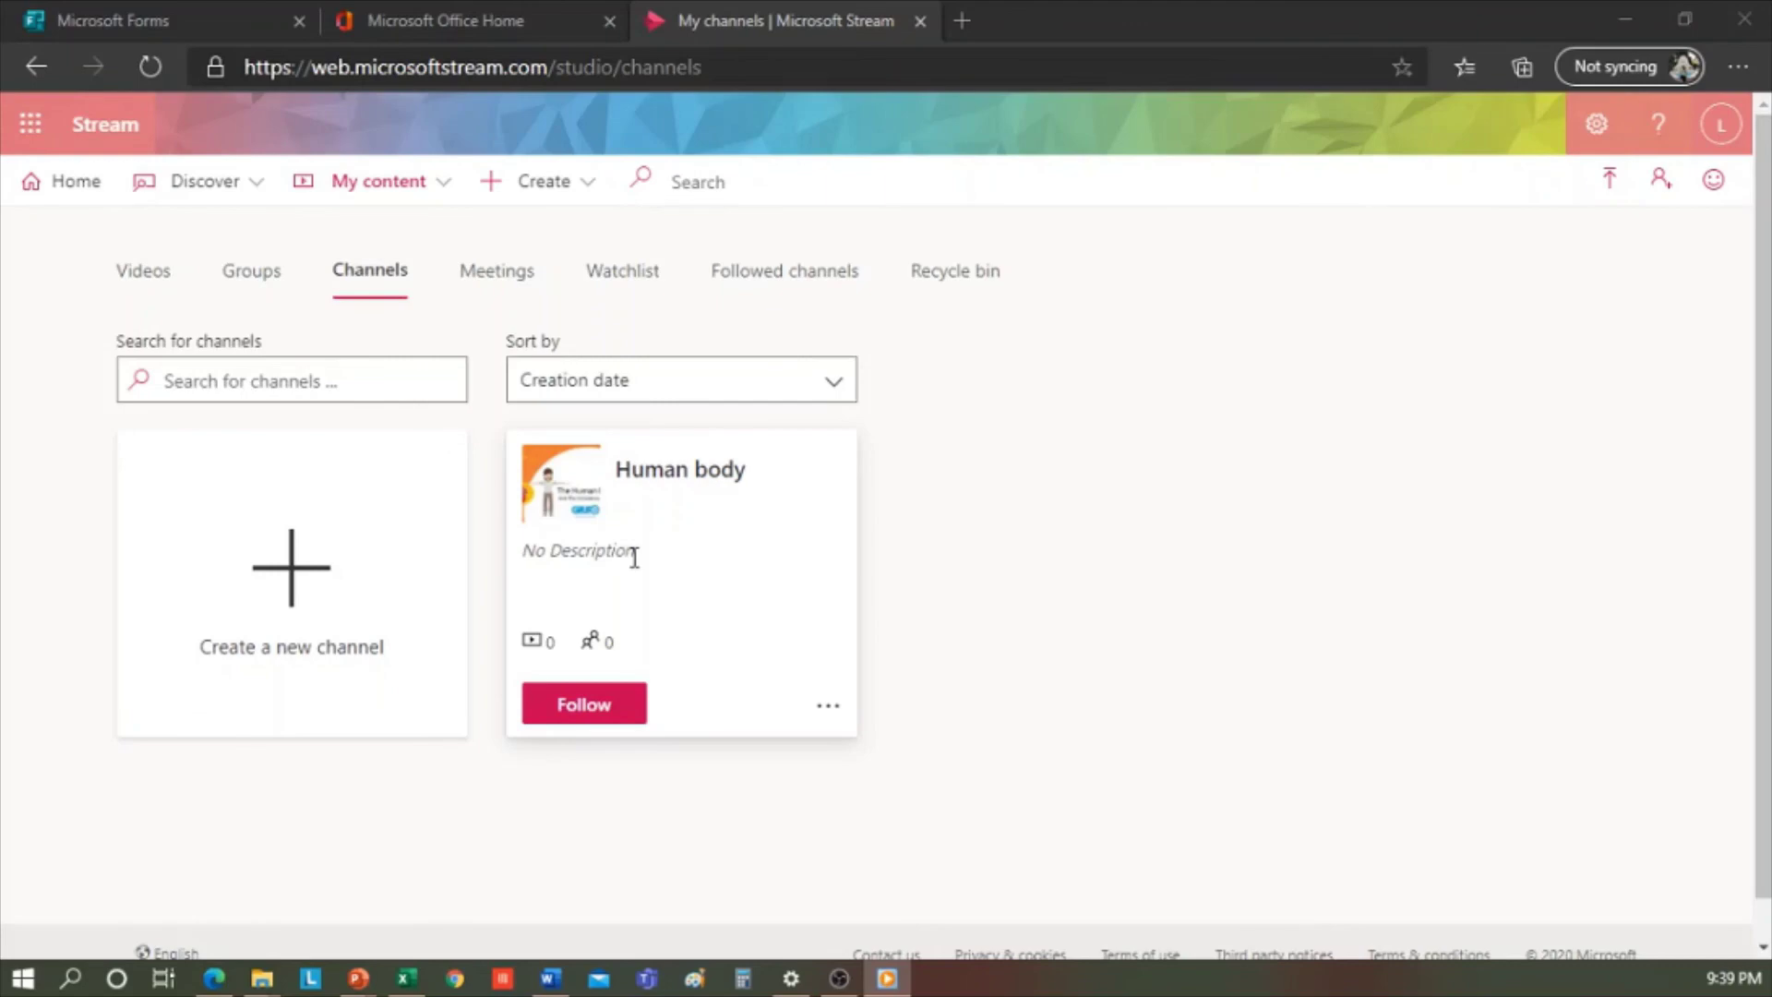
Step: Share the Human Body video with the 'human body' channel and save
click(140, 284)
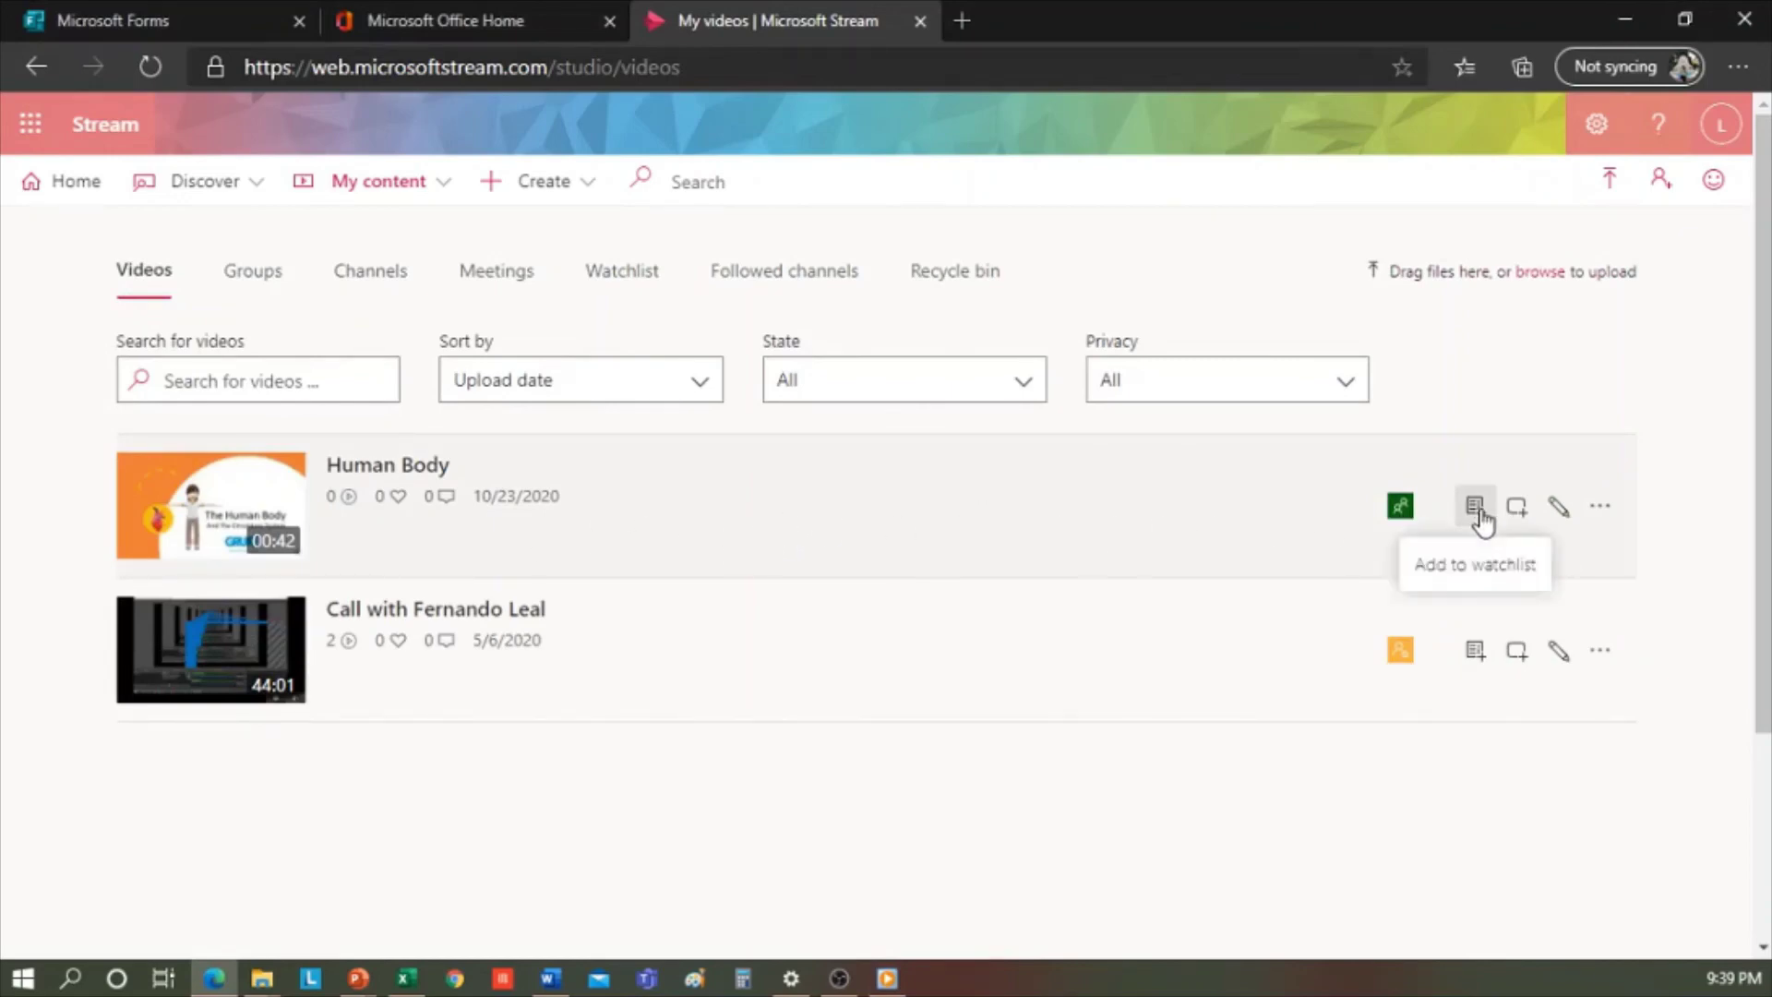
click(1518, 507)
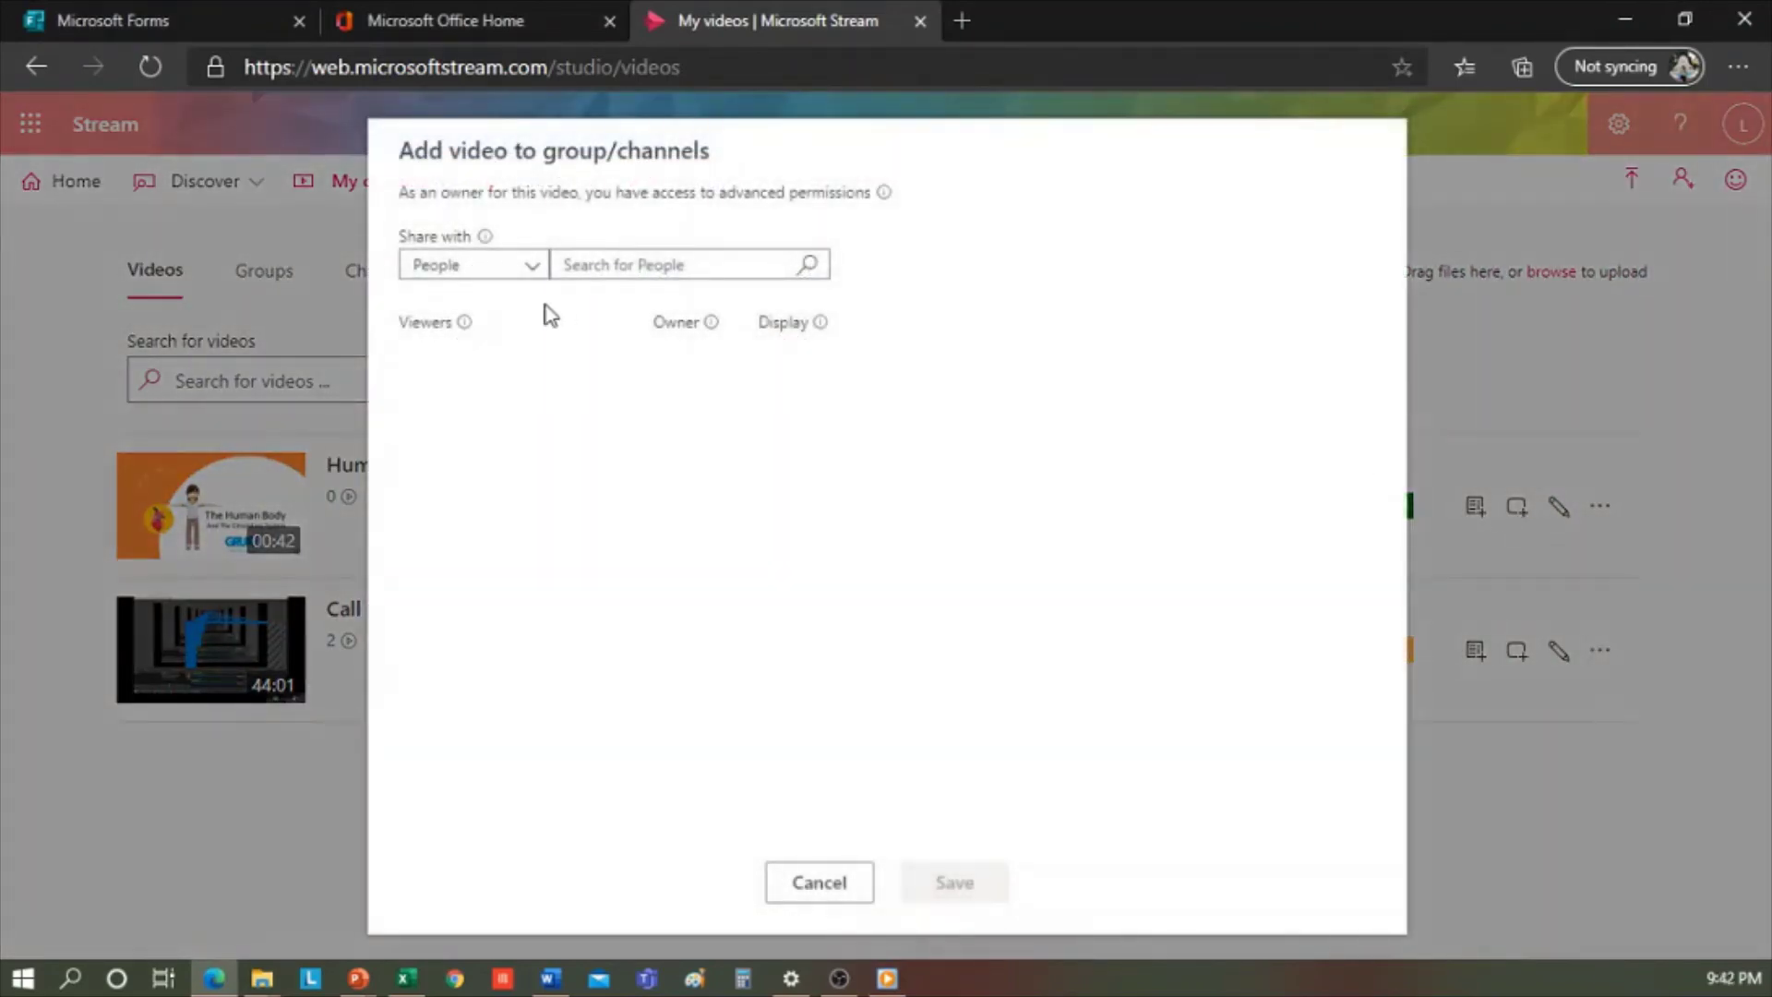
click(530, 268)
click(507, 323)
click(625, 272)
text(human body)
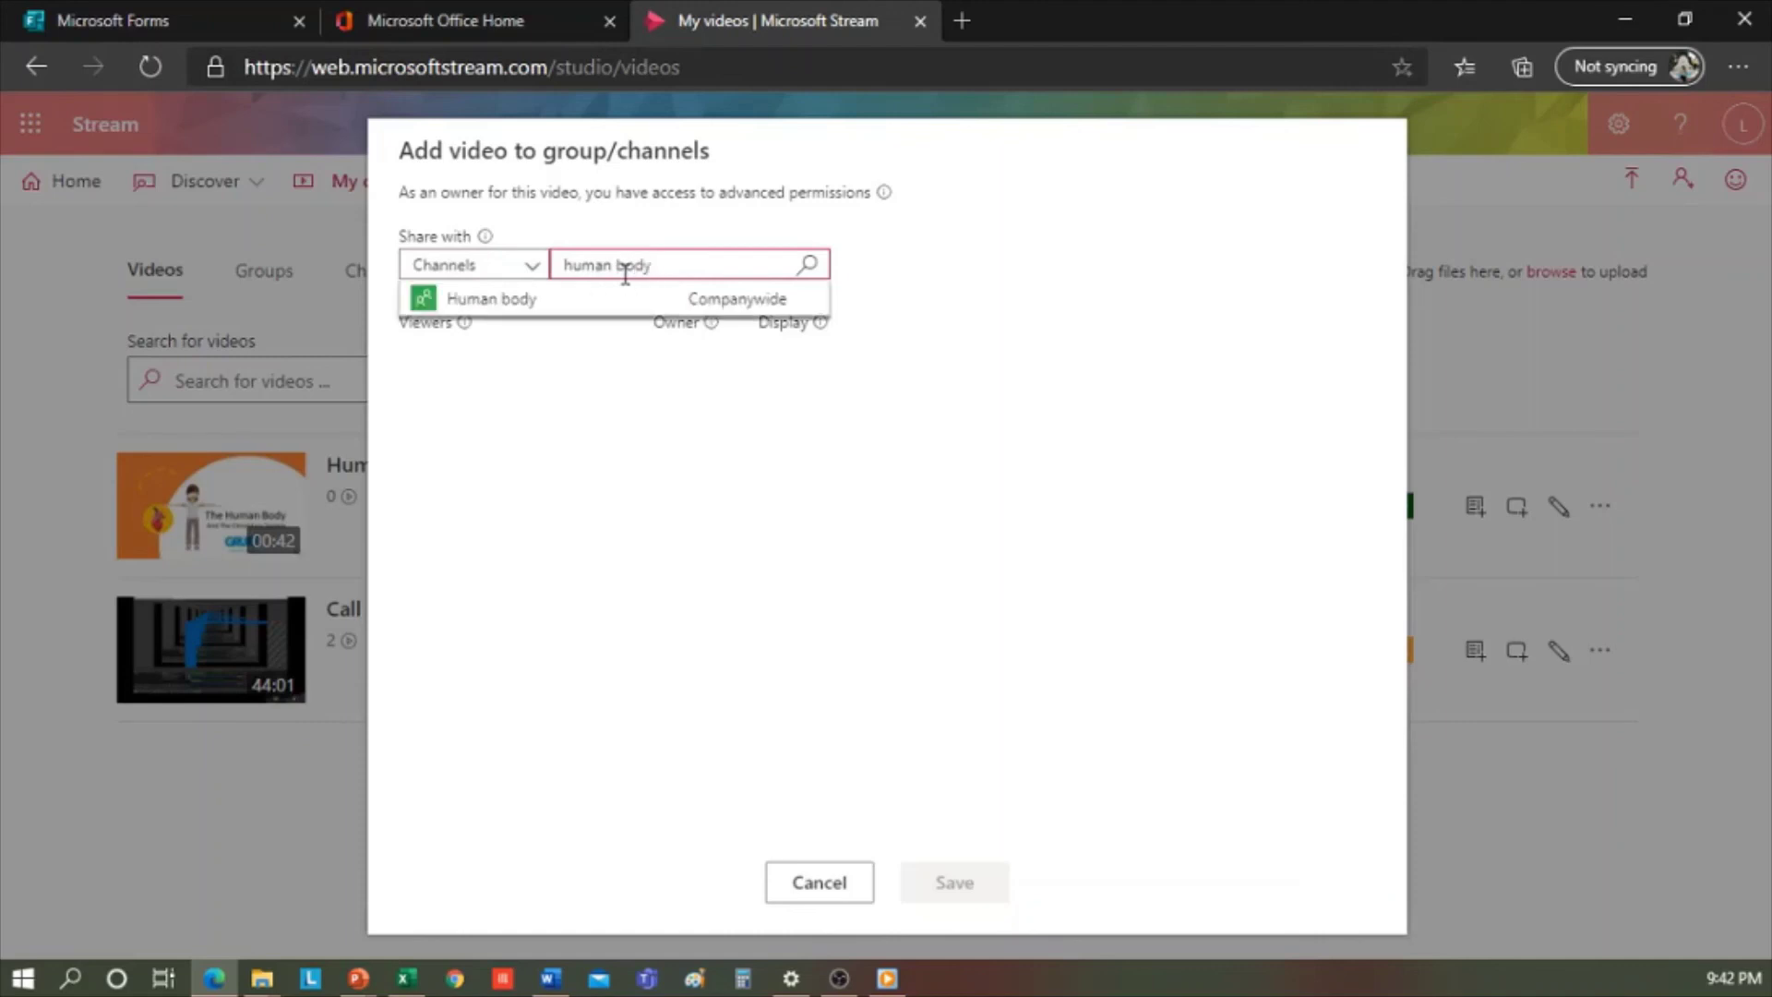
click(554, 305)
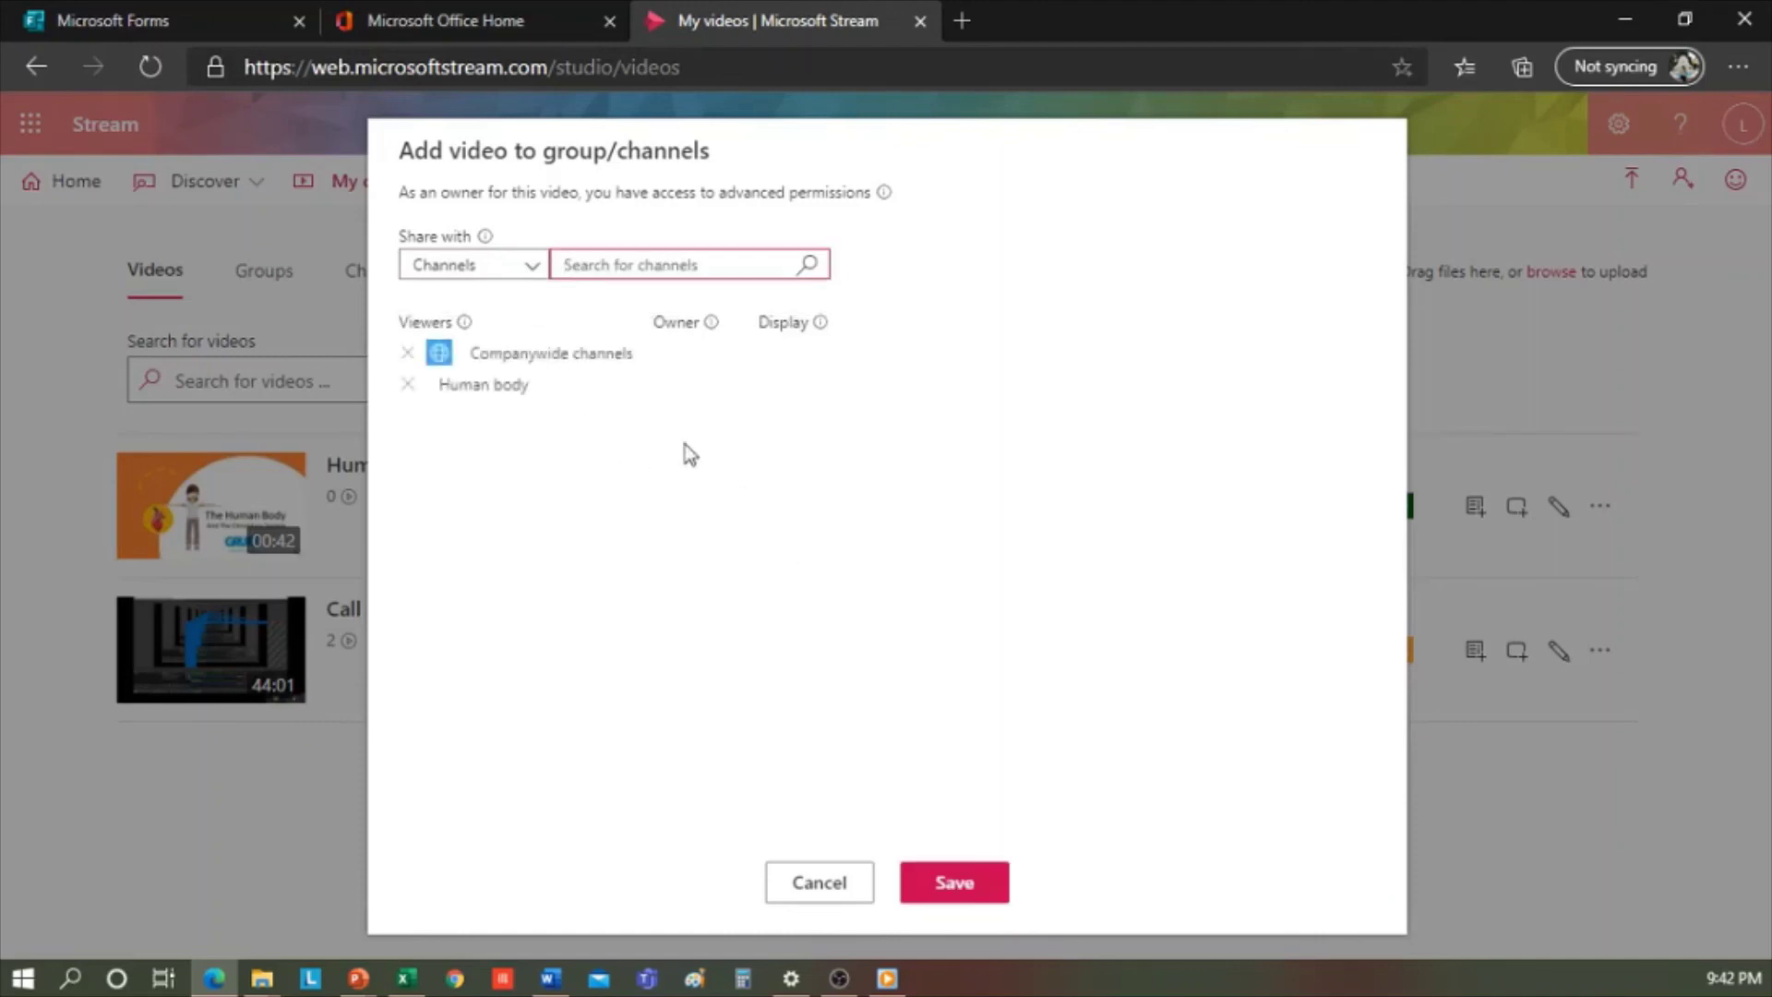
click(953, 882)
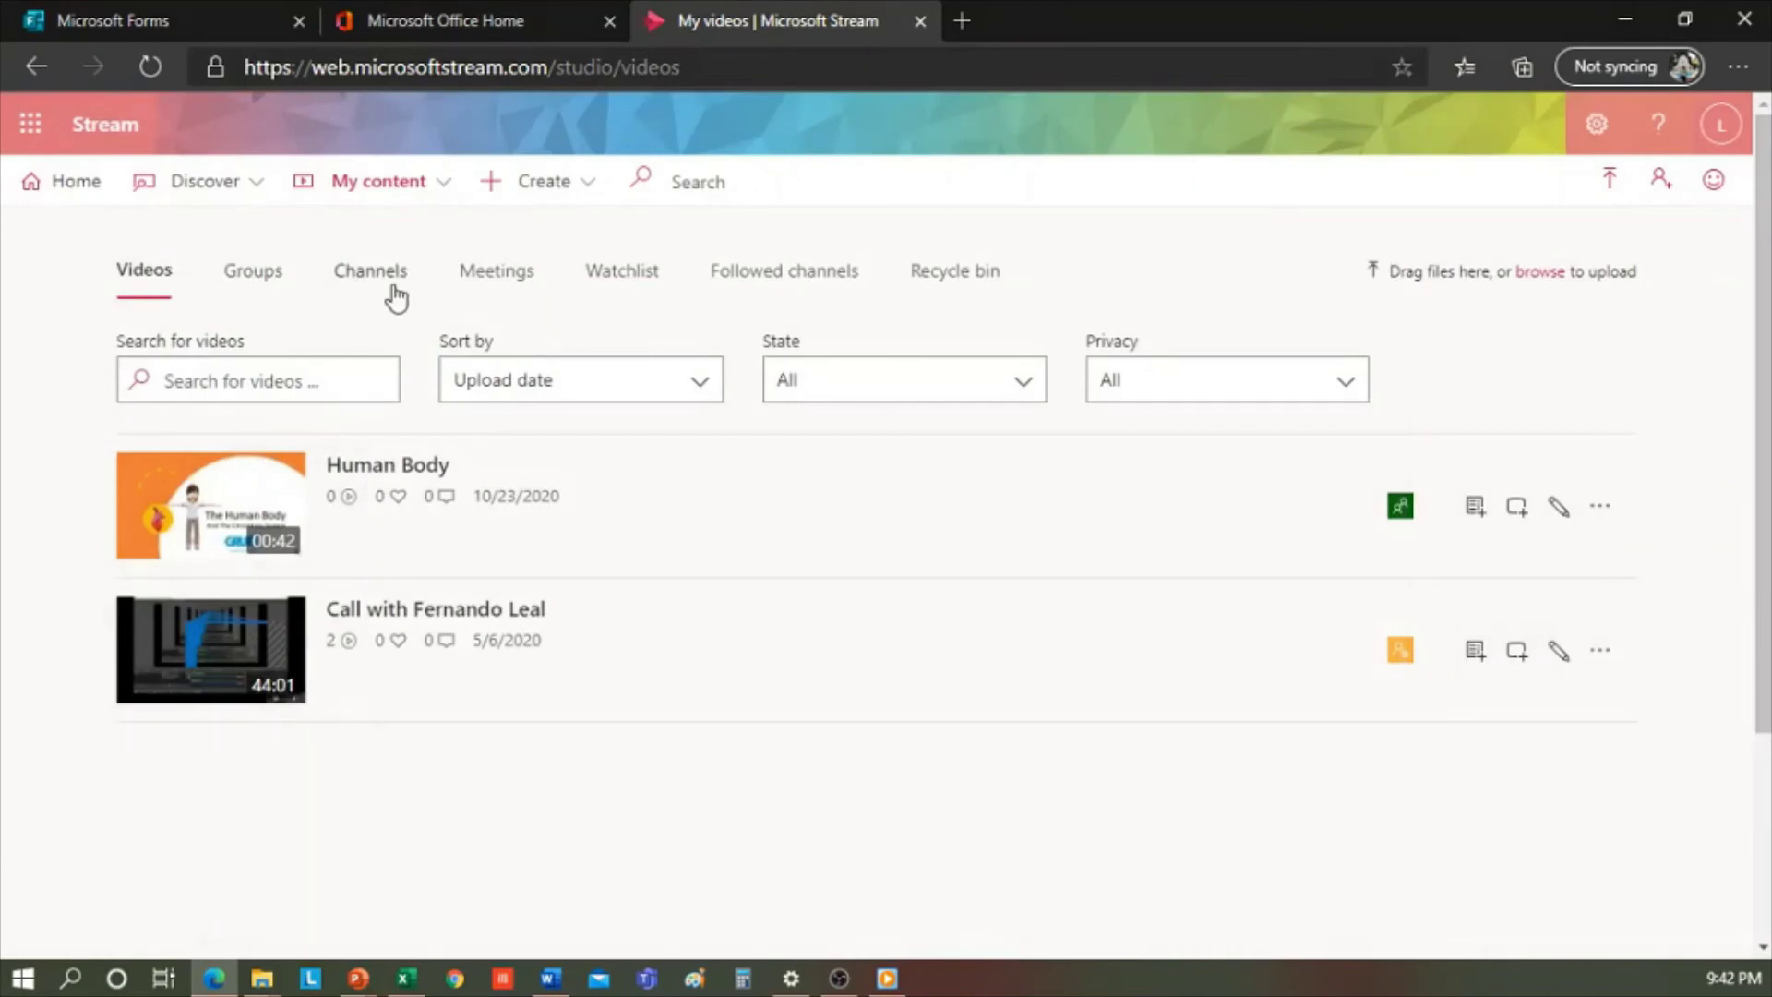
Step: Open the Human body channel page to confirm it lists the video
click(395, 288)
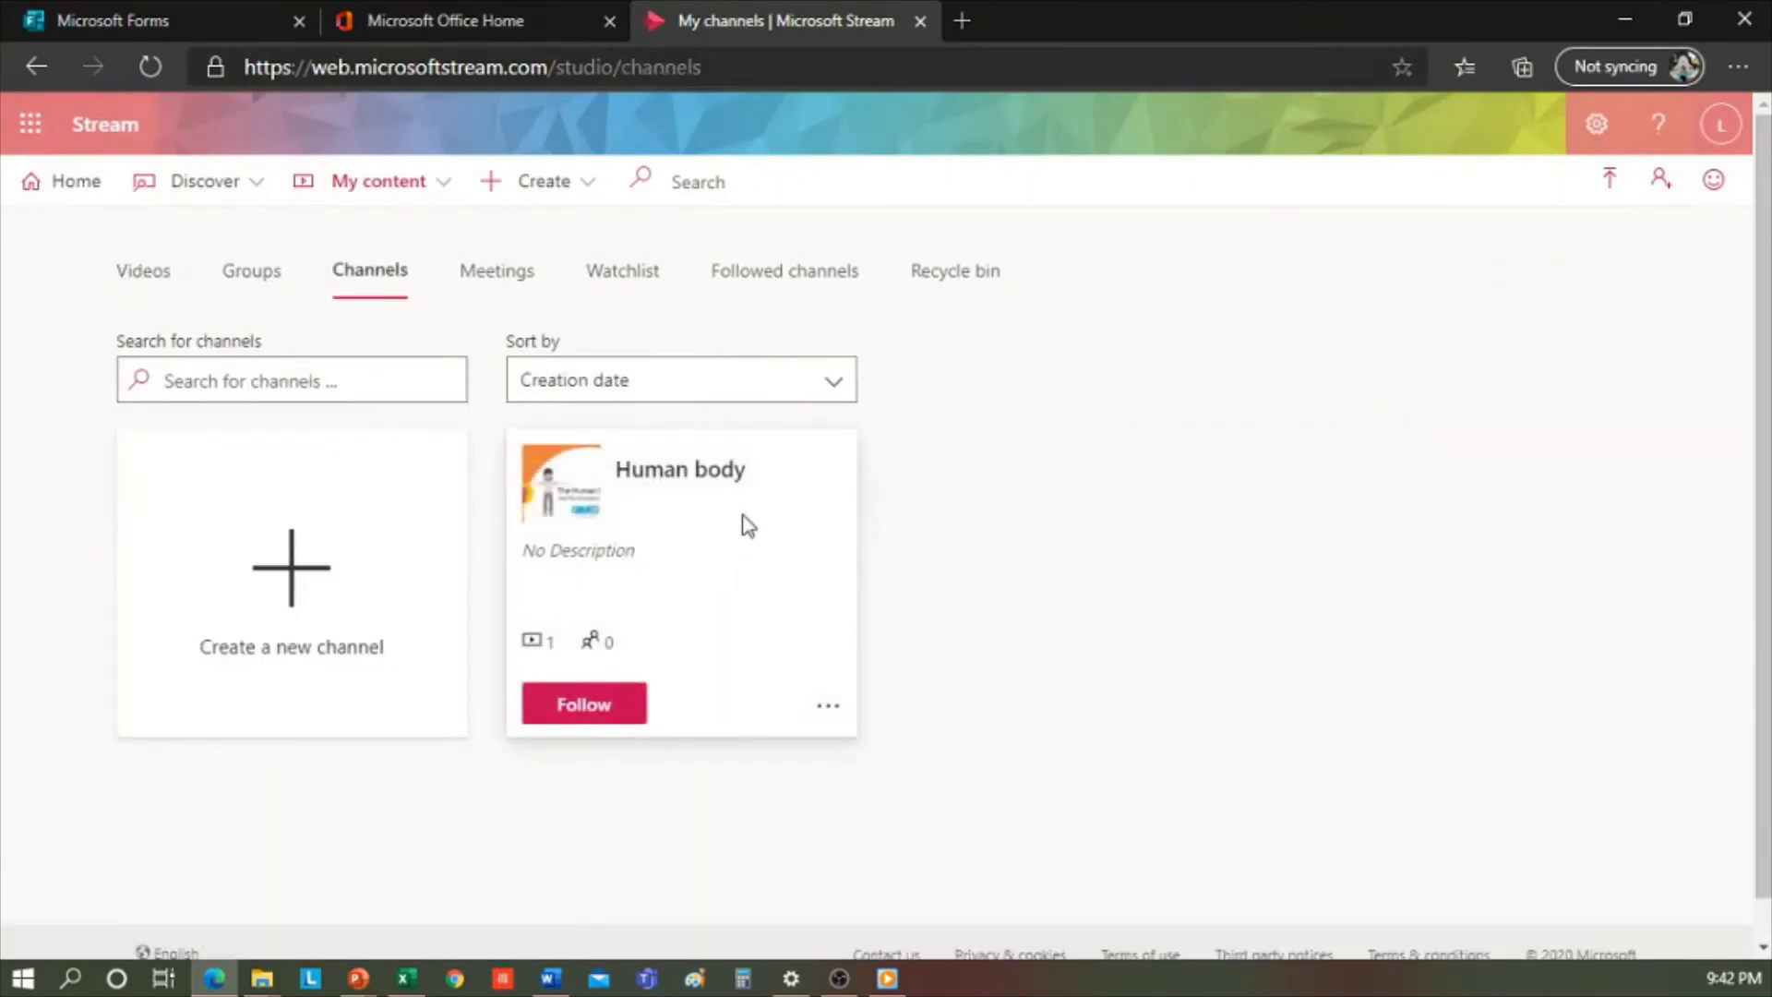
click(688, 475)
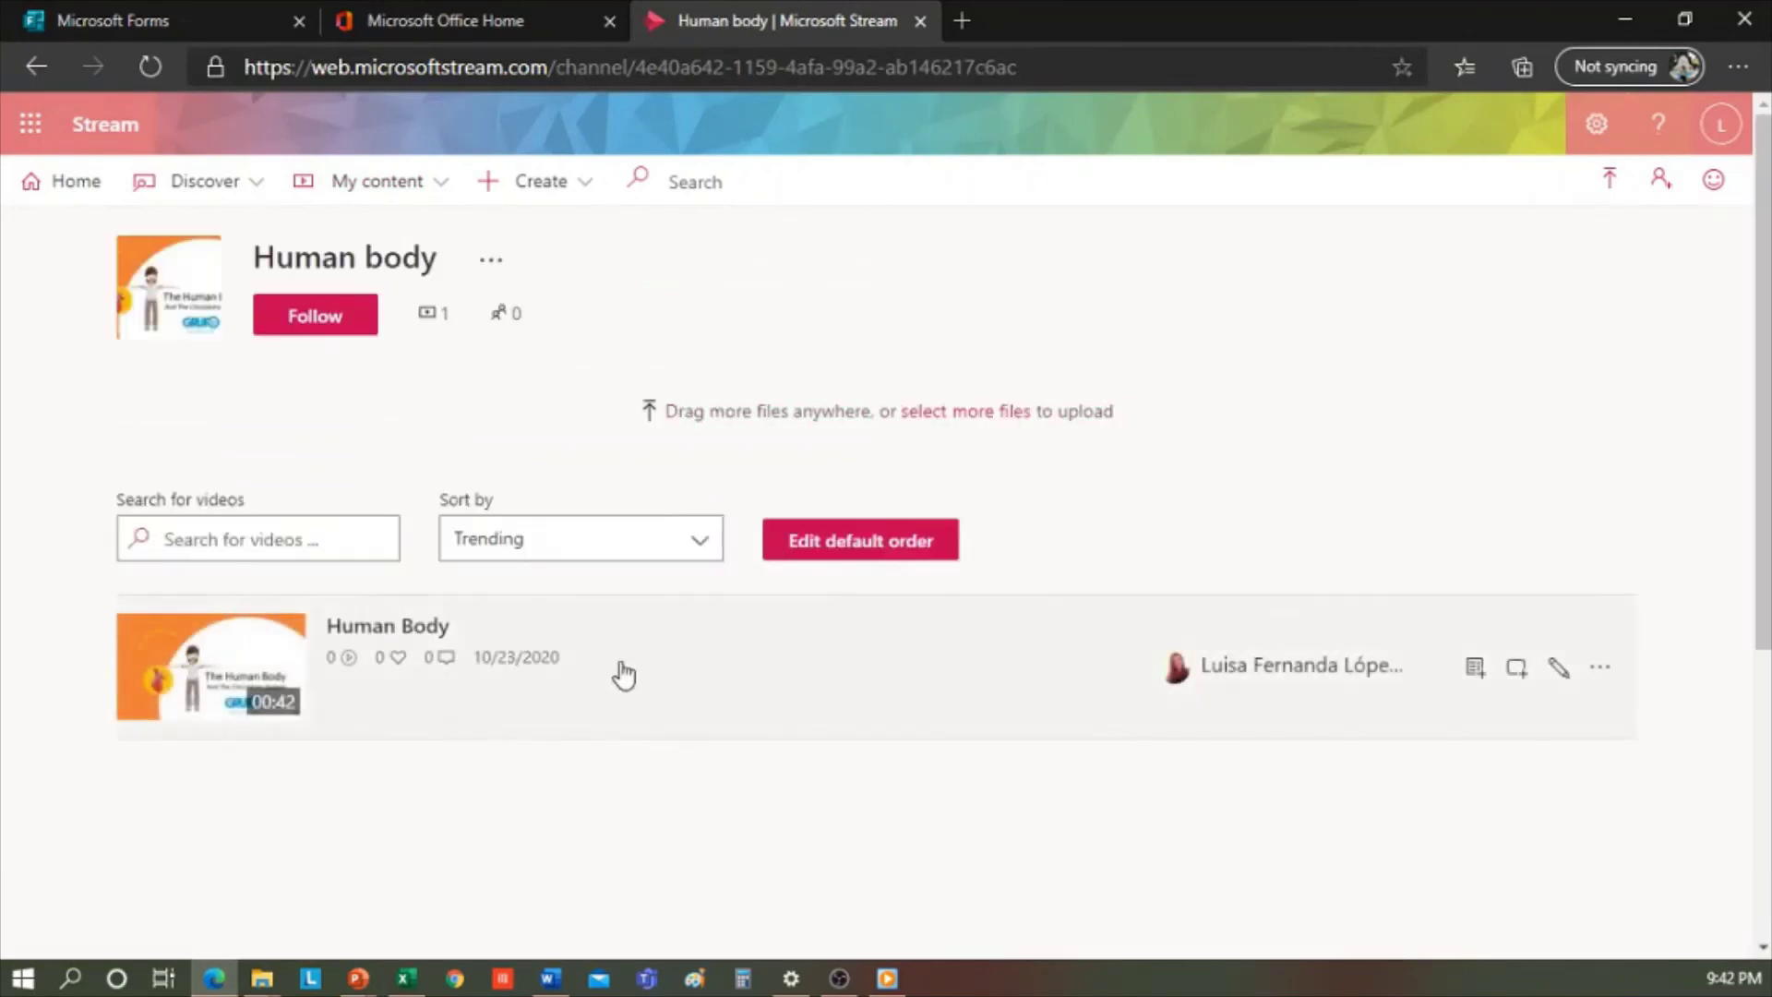
click(358, 978)
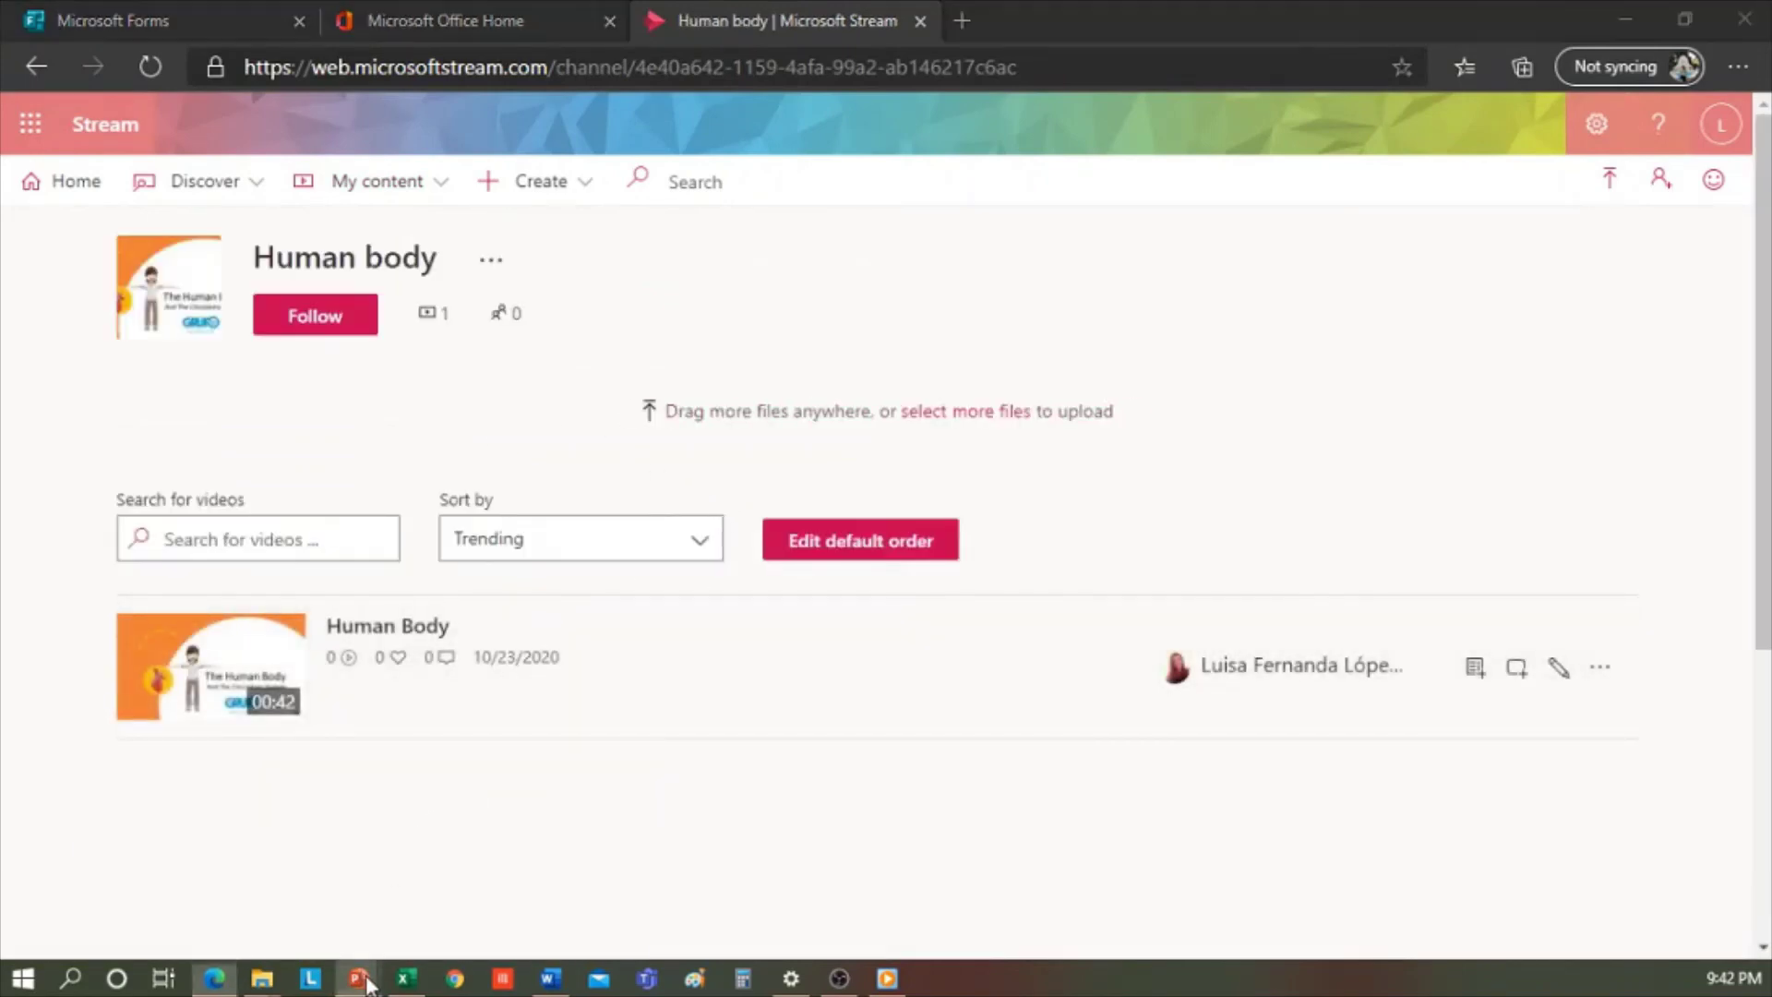
Step: Switch back to the flipped-classroom deck and go to slide 16, Microsoft Promotion code
click(478, 888)
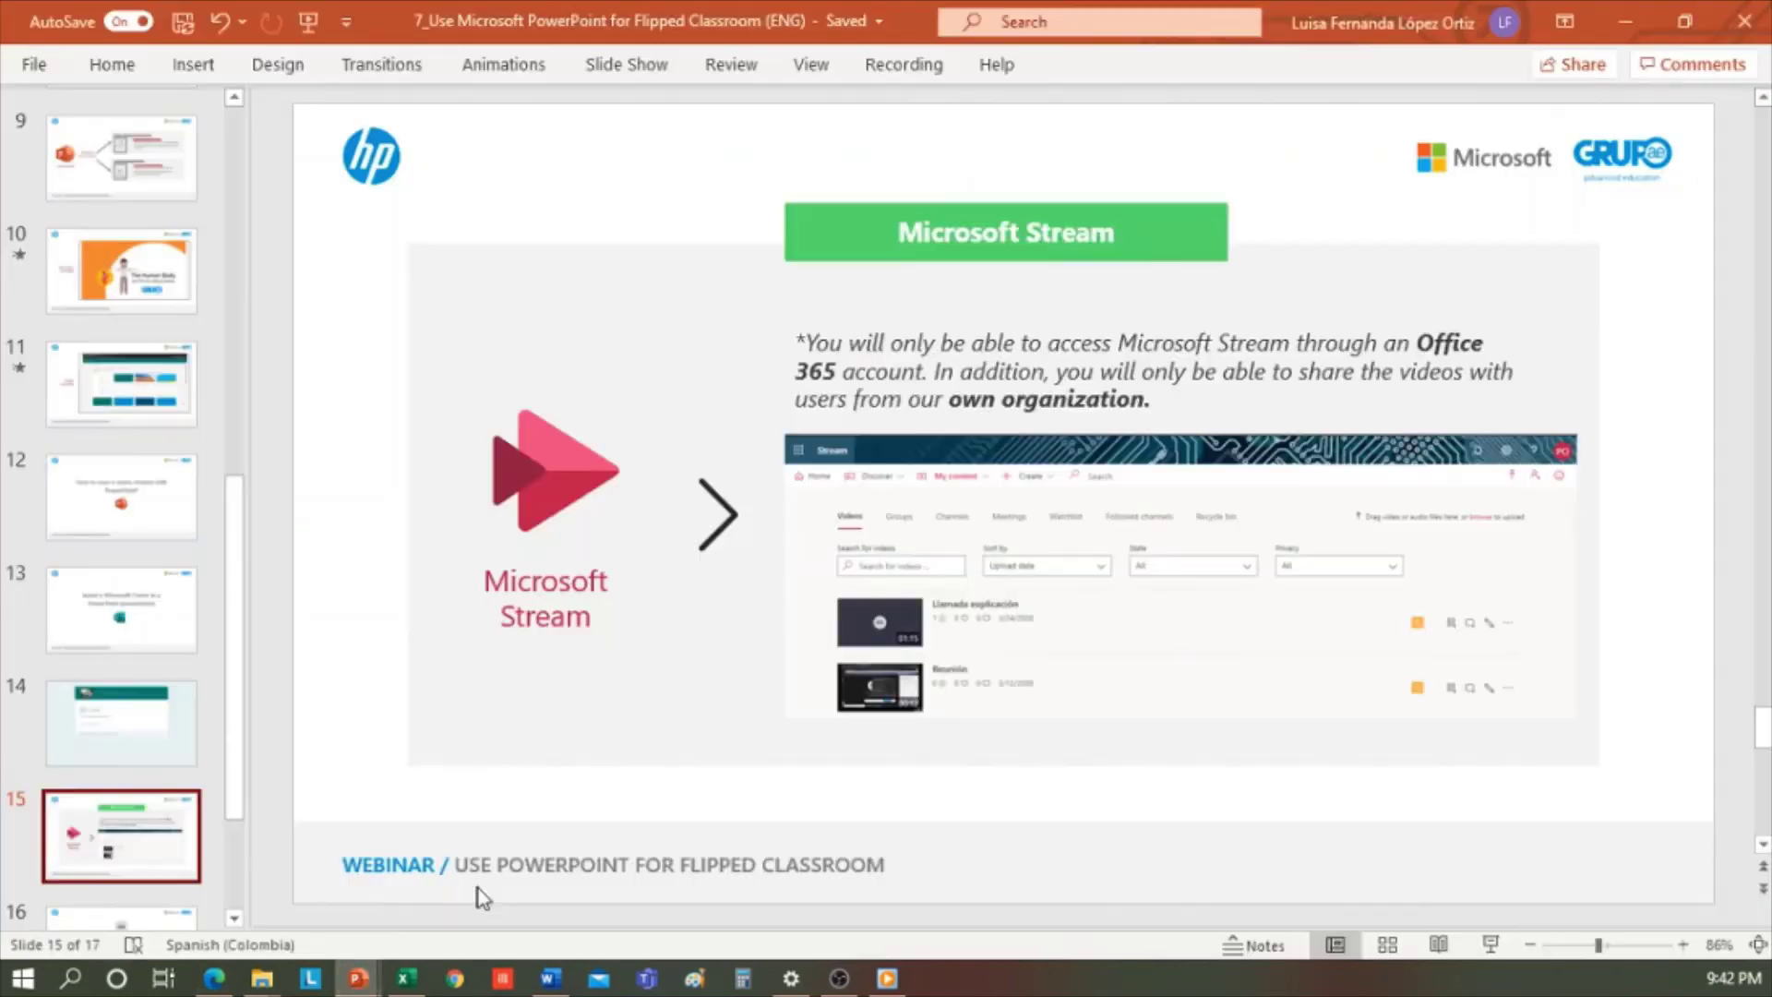
scroll(185, 854, down, 2)
click(158, 835)
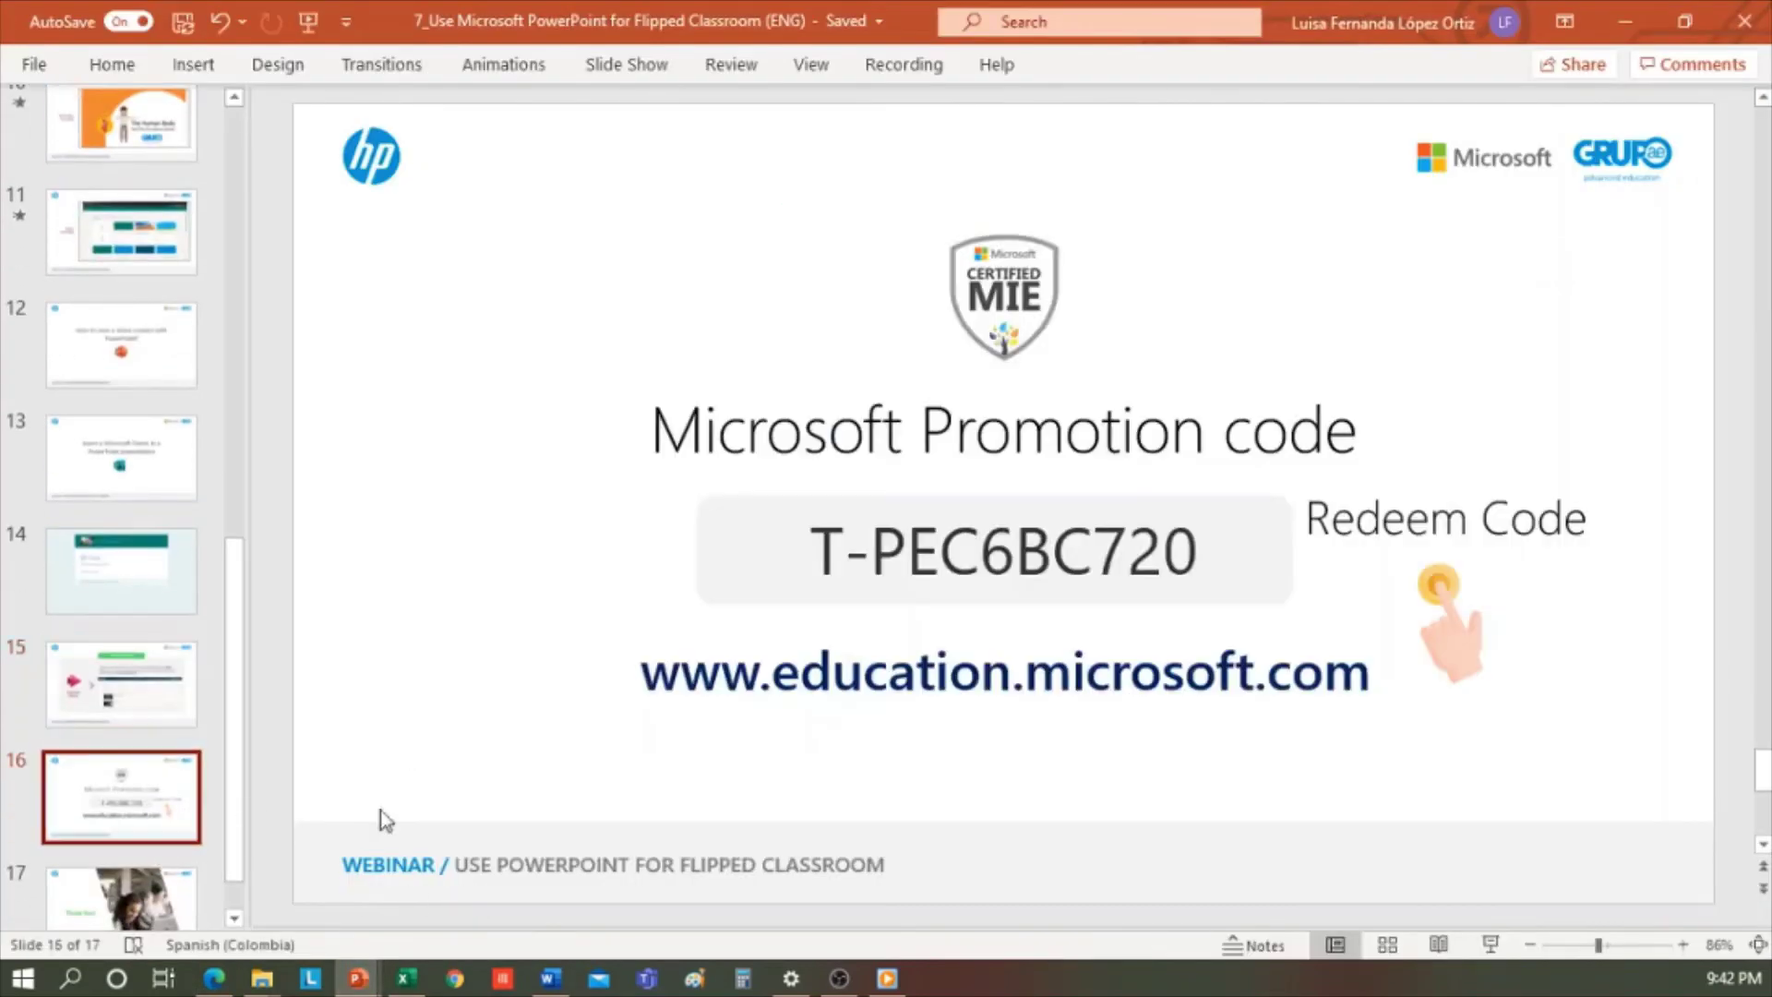